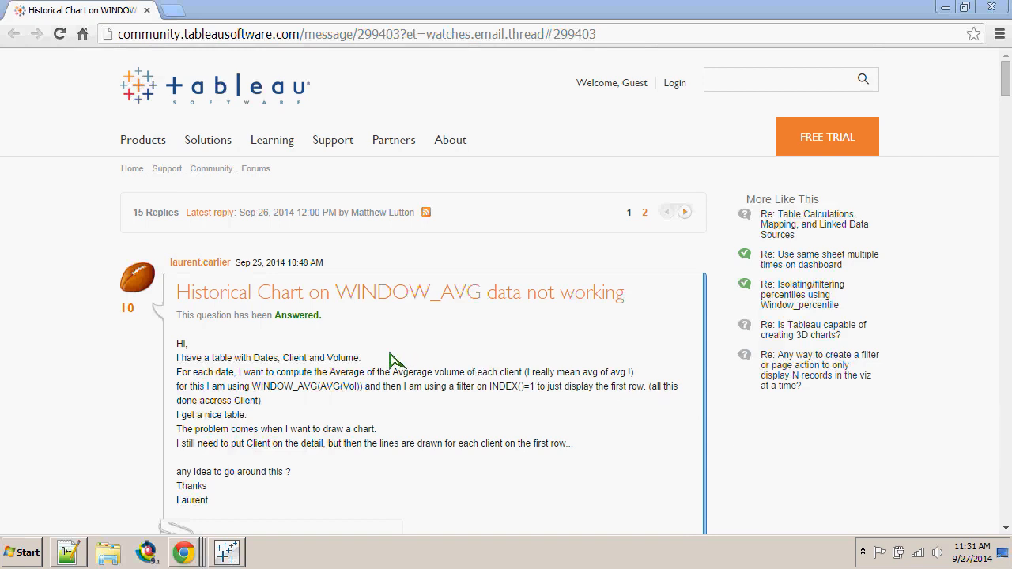
- Read the forum question "Historical Chart on WINDOW_AVG data not working" and the start of its correct answer
scroll(392, 364, down, 2)
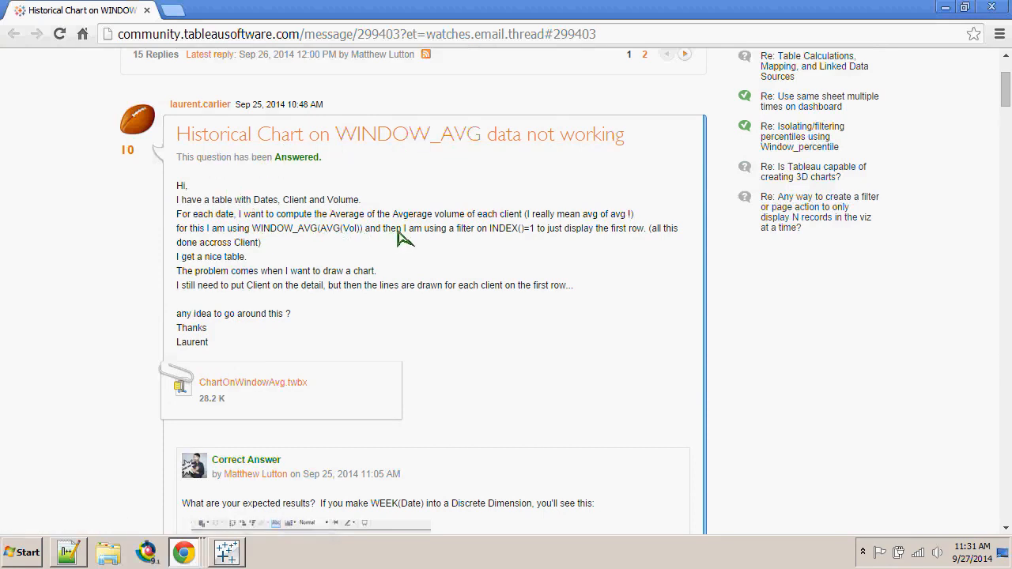
scroll(440, 320, down, 1)
scroll(451, 316, down, 2)
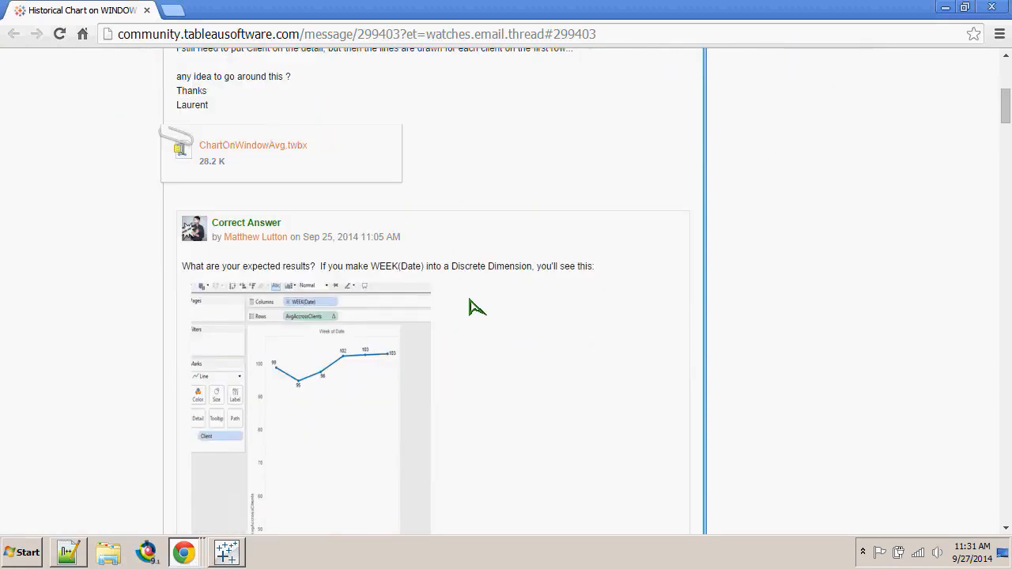
scroll(491, 257, up, 3)
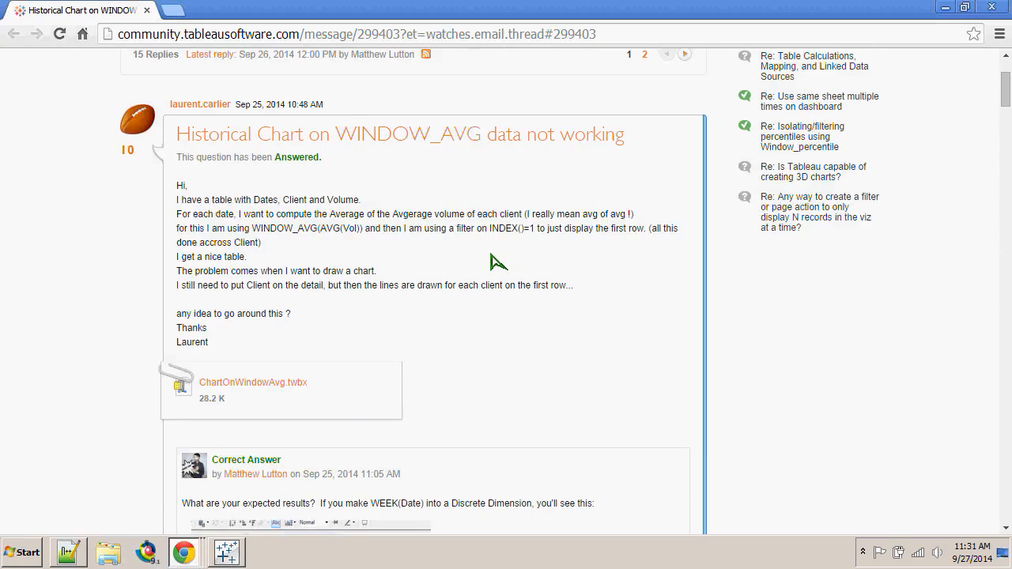
scroll(250, 262, down, 2)
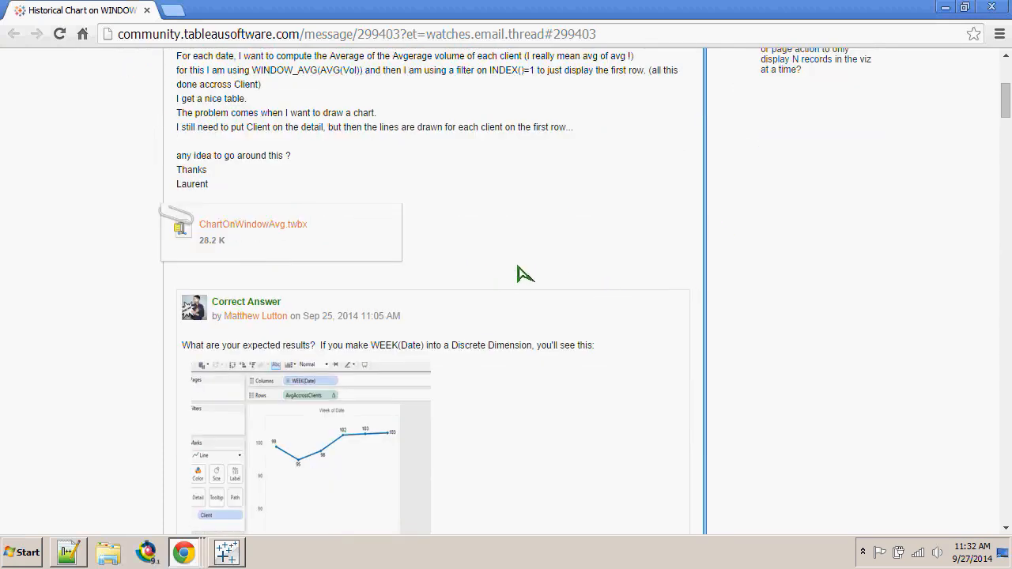
scroll(525, 275, up, 2)
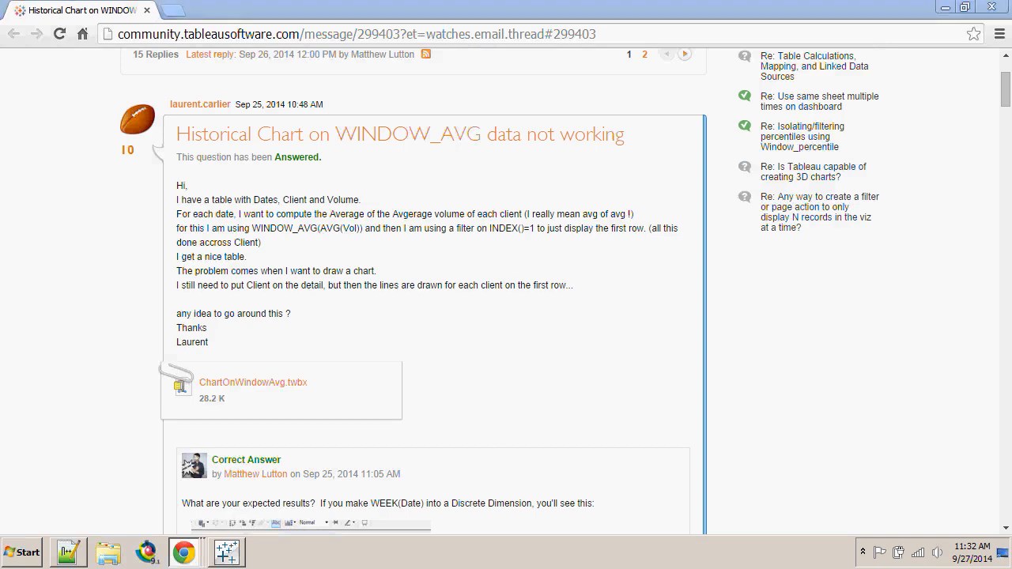
- Bring up the forum thread "Can I add rows to underlying data from Tableau?" and go to its opening question
drag(197, 9, 239, 3)
scroll(153, 212, up, 7)
scroll(152, 212, up, 20)
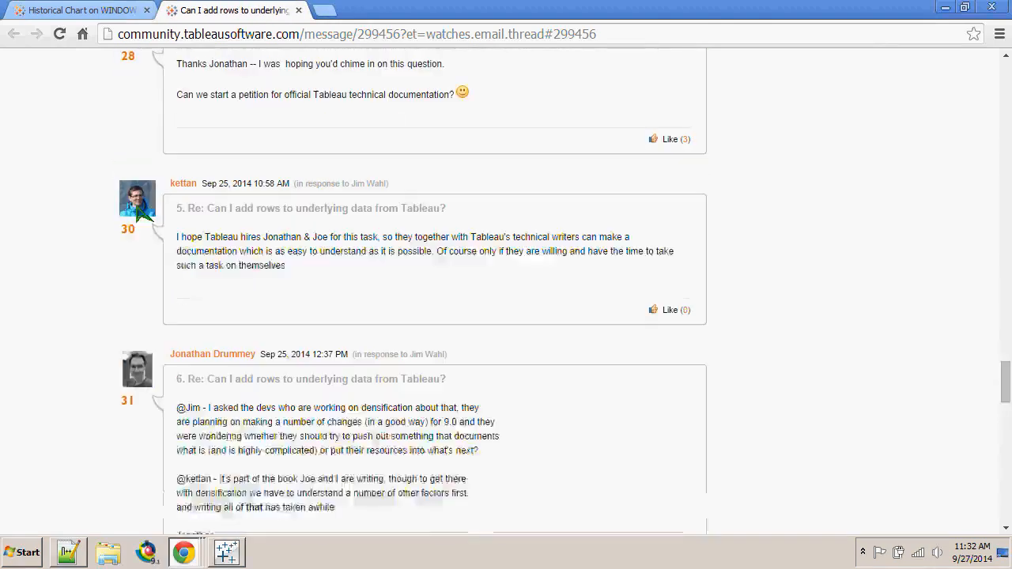
scroll(172, 252, up, 15)
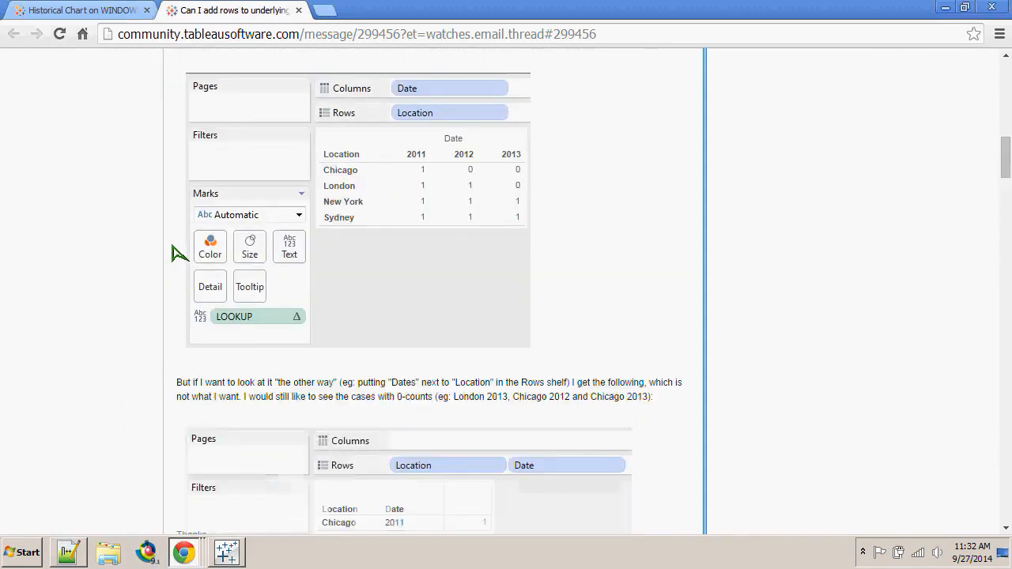
scroll(173, 247, down, 3)
scroll(172, 246, up, 1)
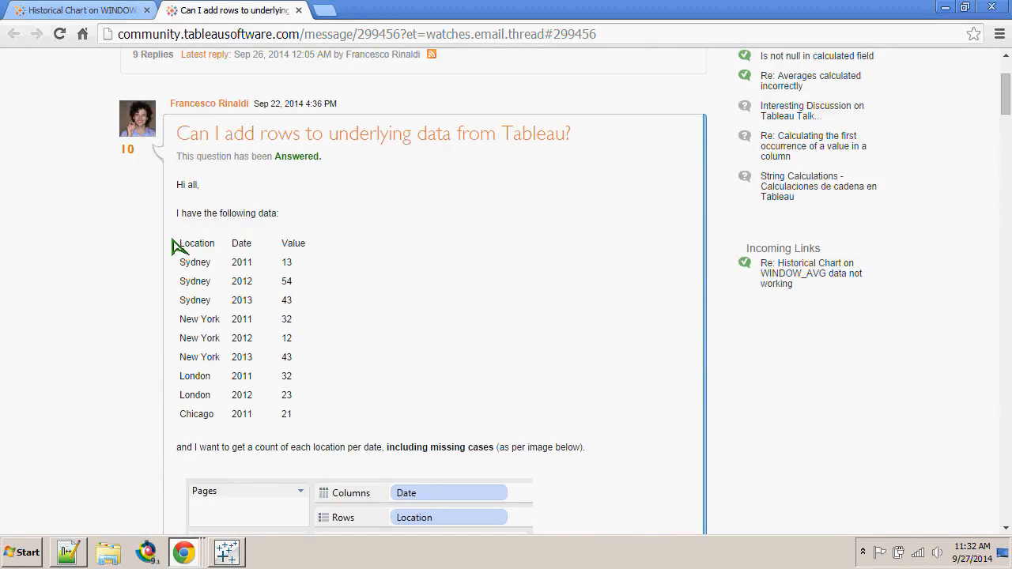
- Examine the question's example views, comparing Date on Columns with Date beside Location on Rows, including the LOOKUP calculation
scroll(176, 228, down, 4)
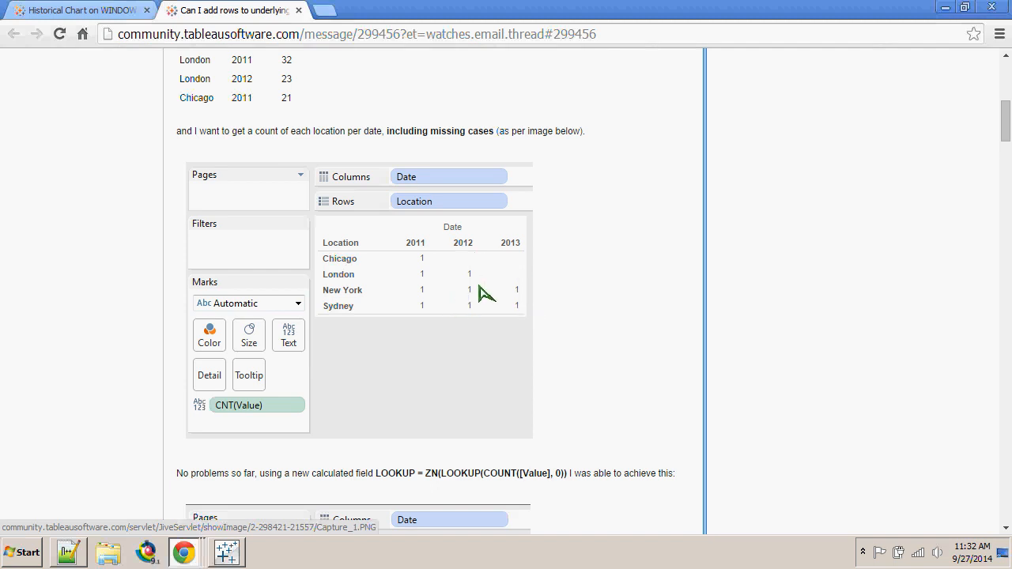
scroll(514, 271, down, 5)
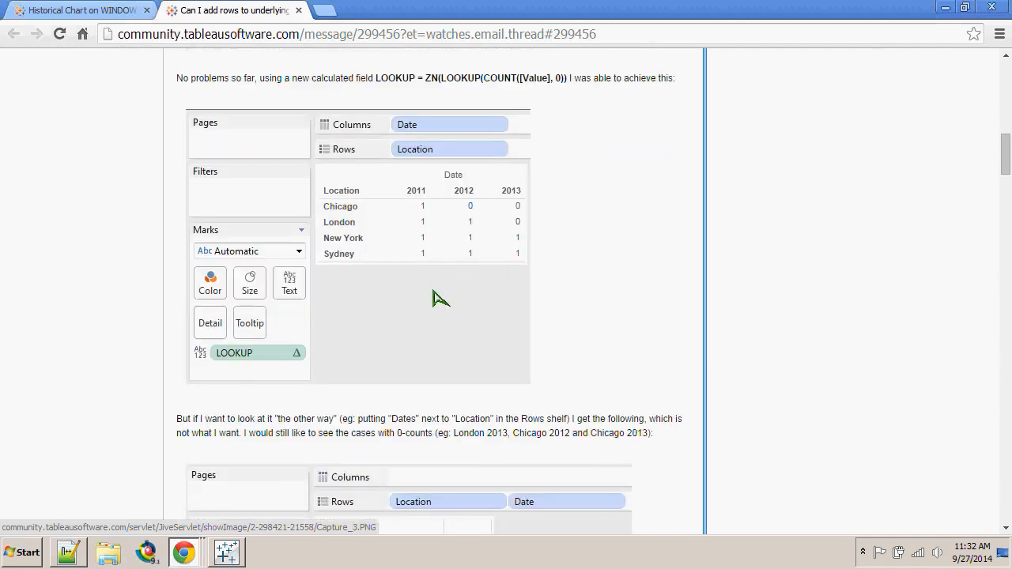
scroll(469, 267, down, 5)
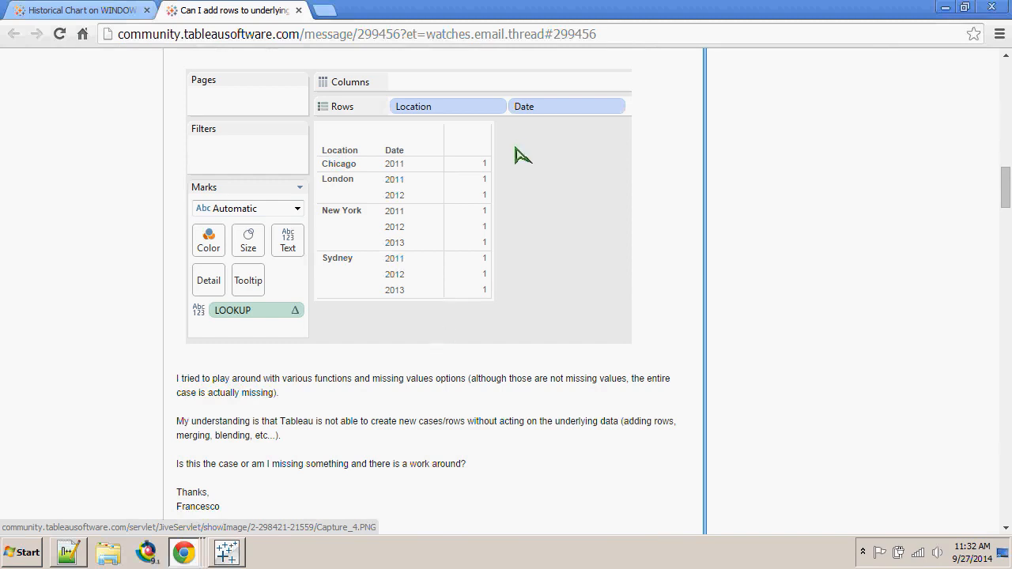
scroll(487, 207, up, 7)
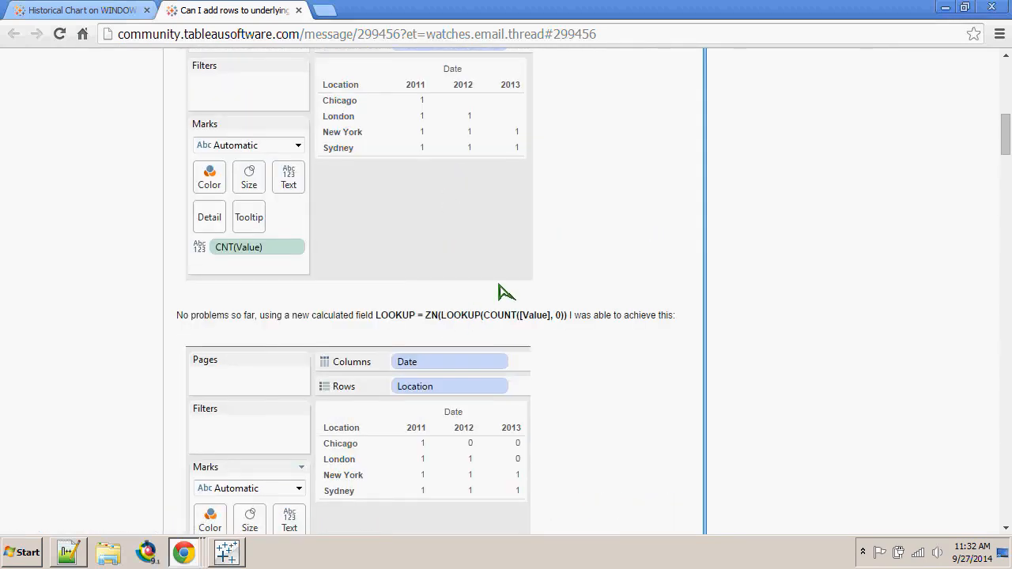
scroll(577, 309, down, 2)
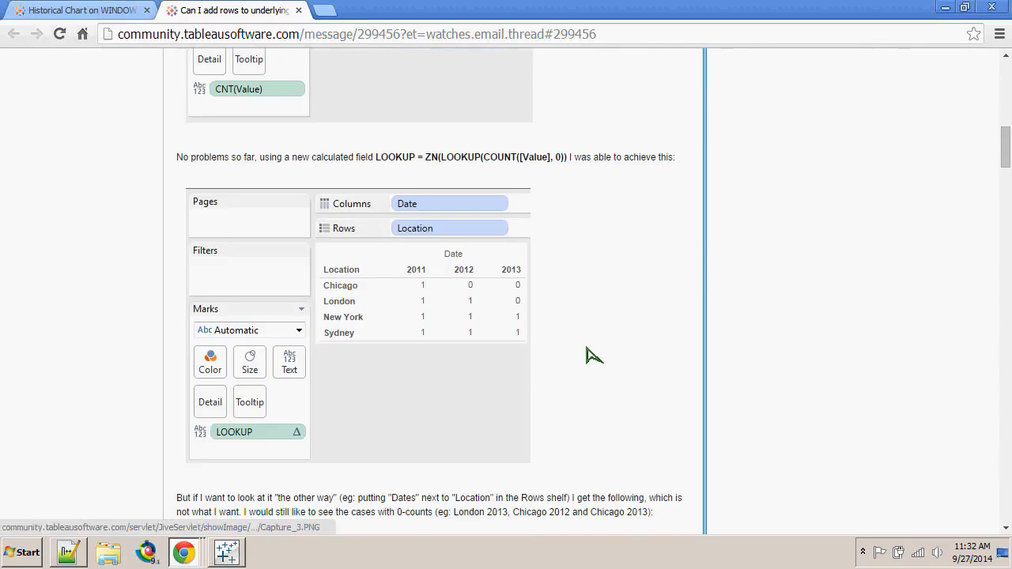
scroll(593, 355, down, 6)
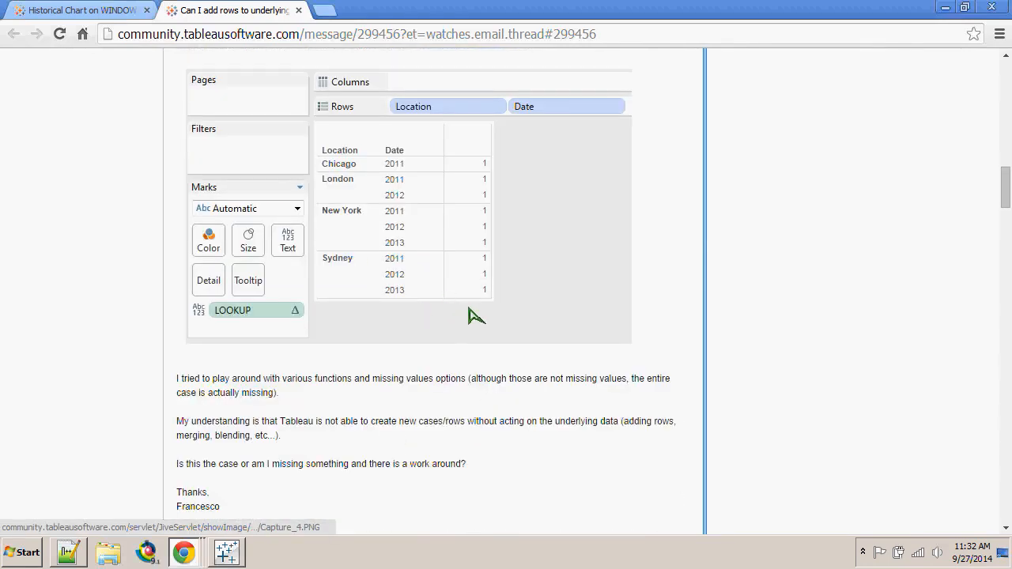
scroll(477, 346, up, 6)
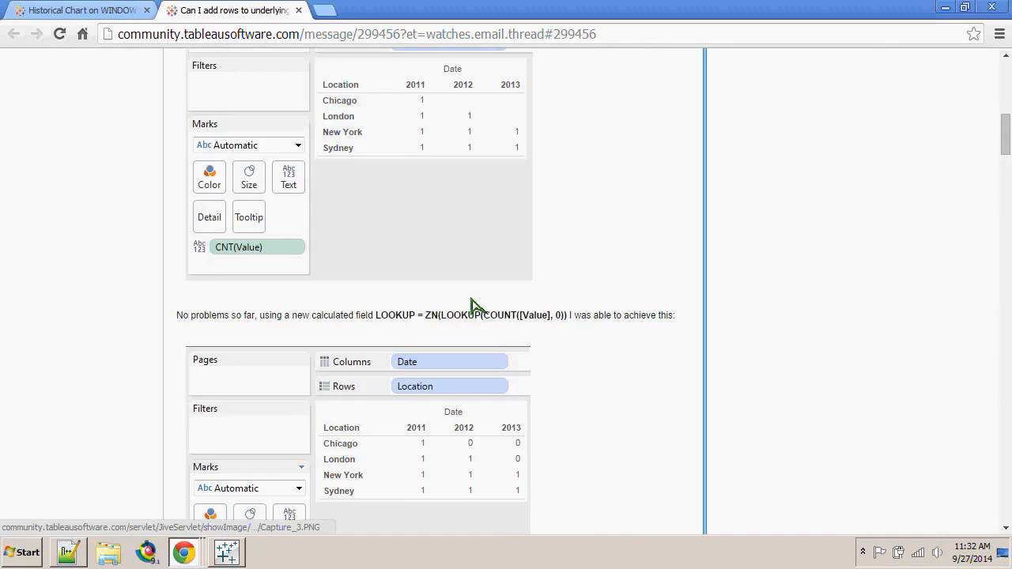
scroll(472, 305, up, 10)
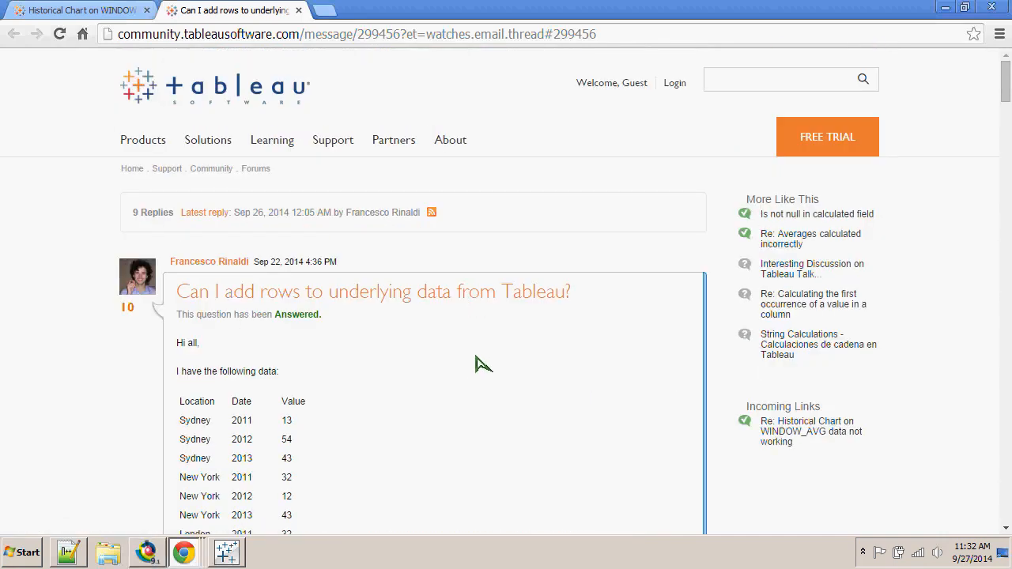
- Bring up the Tableau Data Densification document, and open the Flowing with Tableau TC14 presentation at the 4 Pill Types slide
click(184, 555)
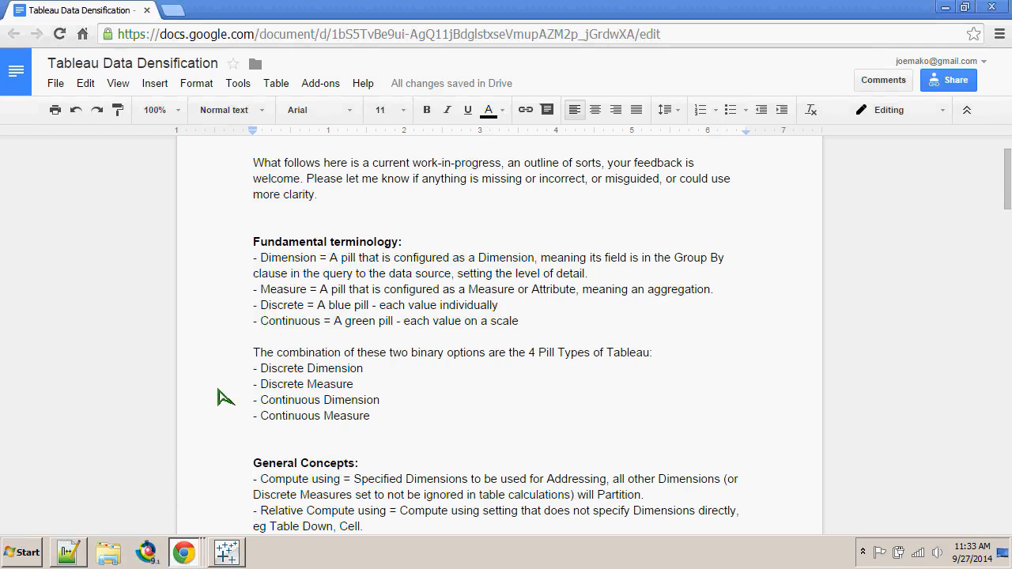
click(111, 548)
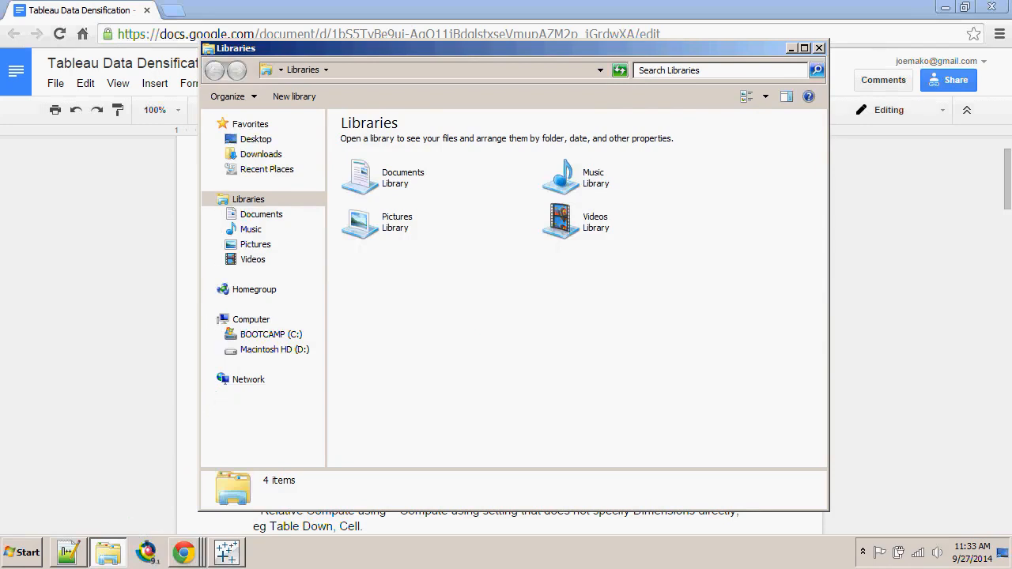
click(127, 139)
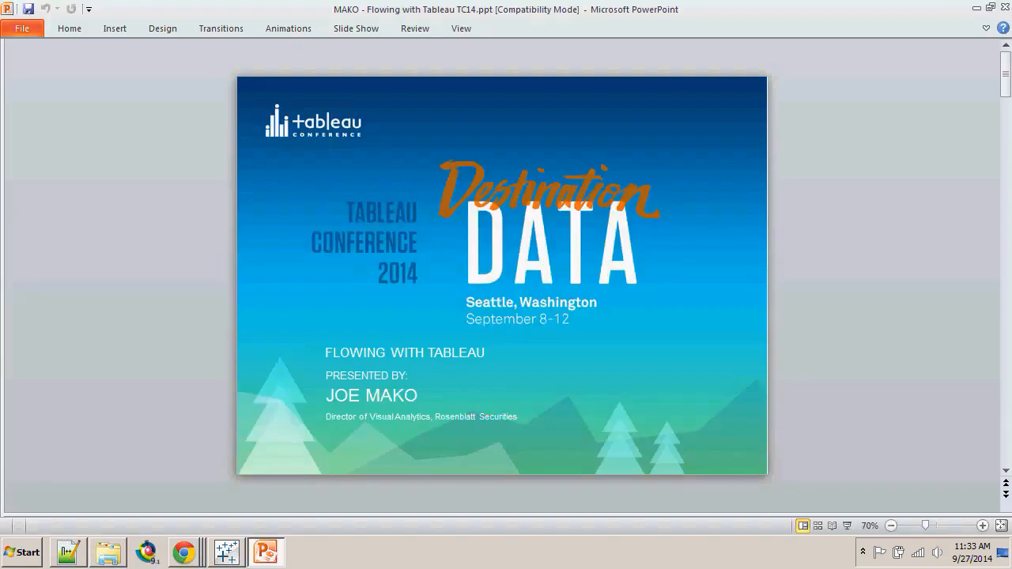
scroll(142, 386, down, 3)
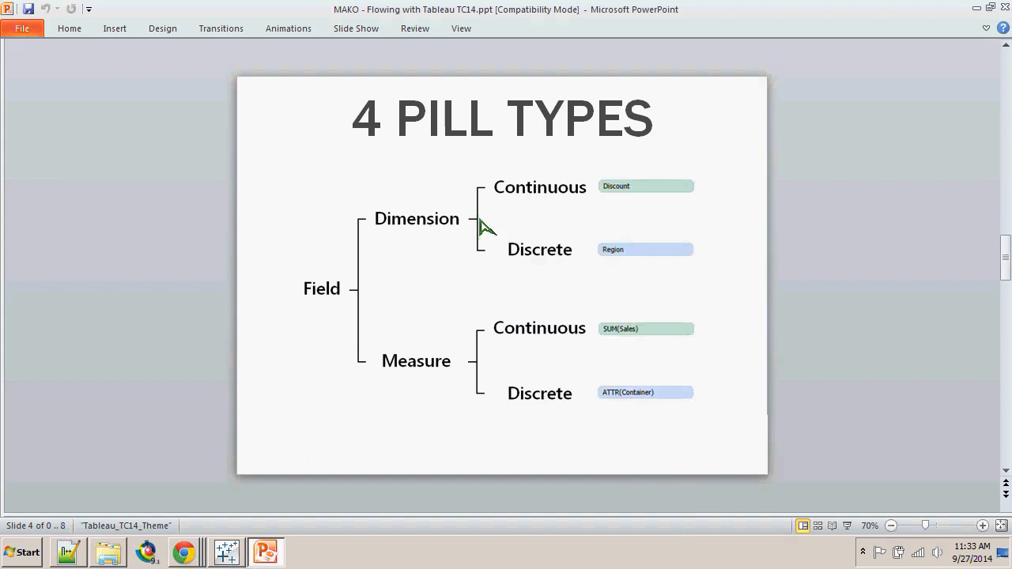
- Return to the Tableau Data Densification document and review the four pill types and the General Concepts section
key(alt+Tab)
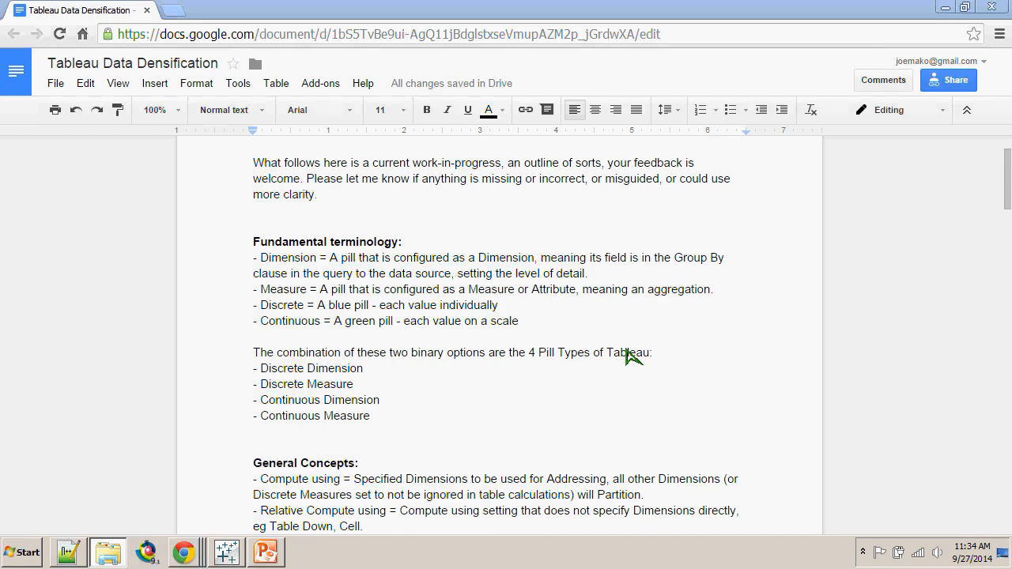
drag(372, 416, 253, 370)
click(394, 419)
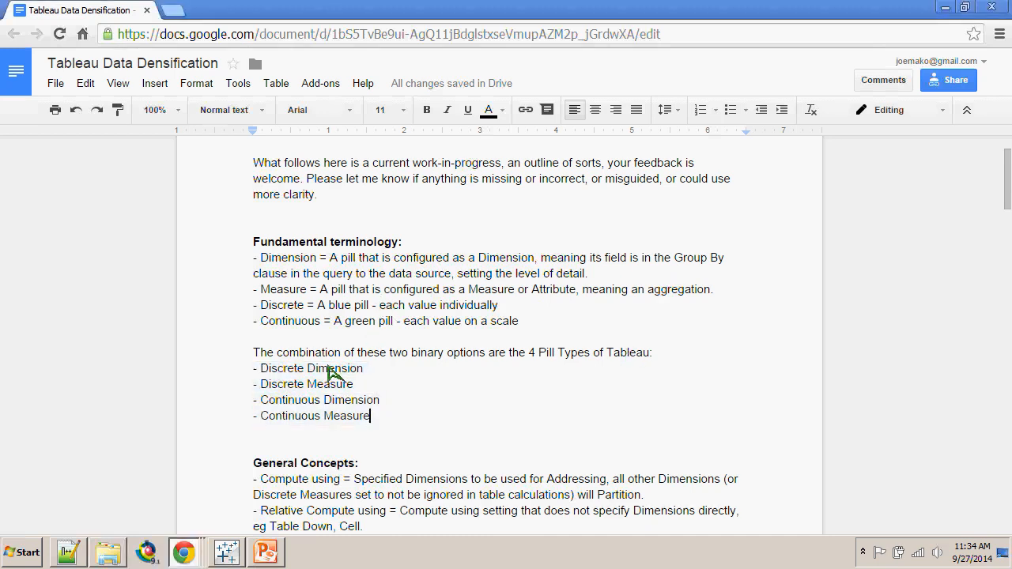
scroll(394, 419, down, 2)
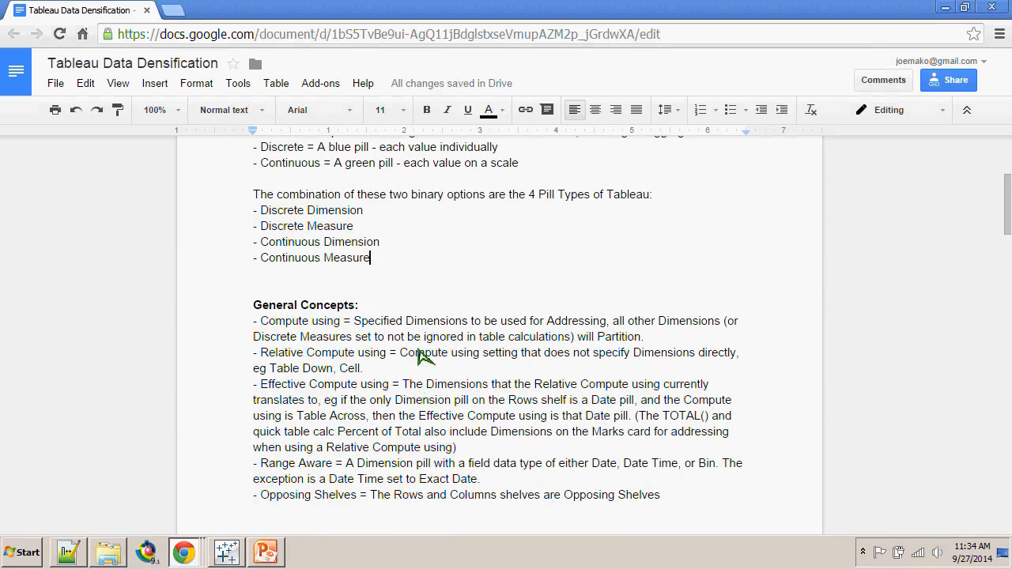
scroll(405, 348, down, 2)
scroll(403, 298, up, 1)
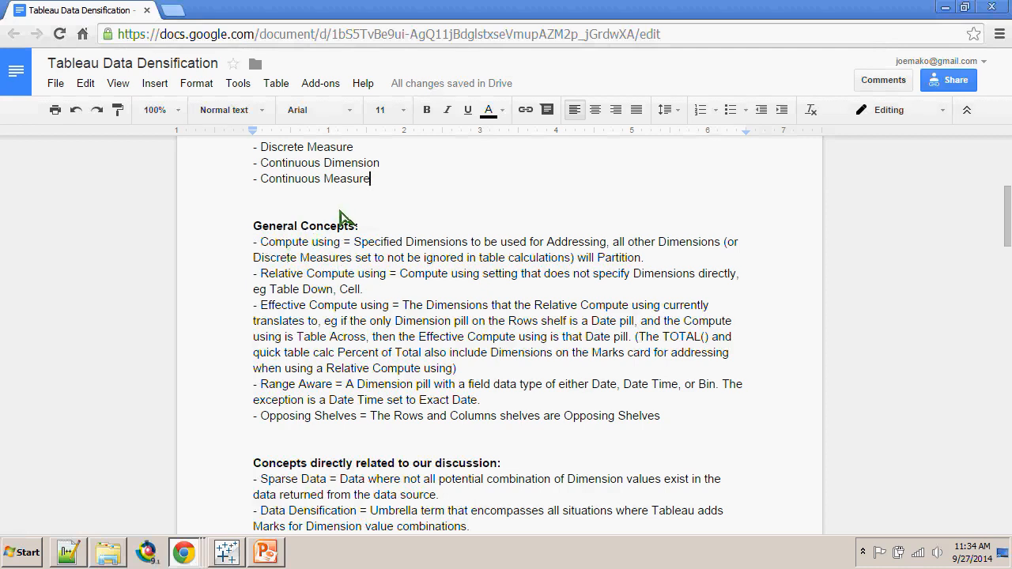
- Highlight and read the Compute using and Relative Compute using definitions under General Concepts
drag(340, 242, 269, 242)
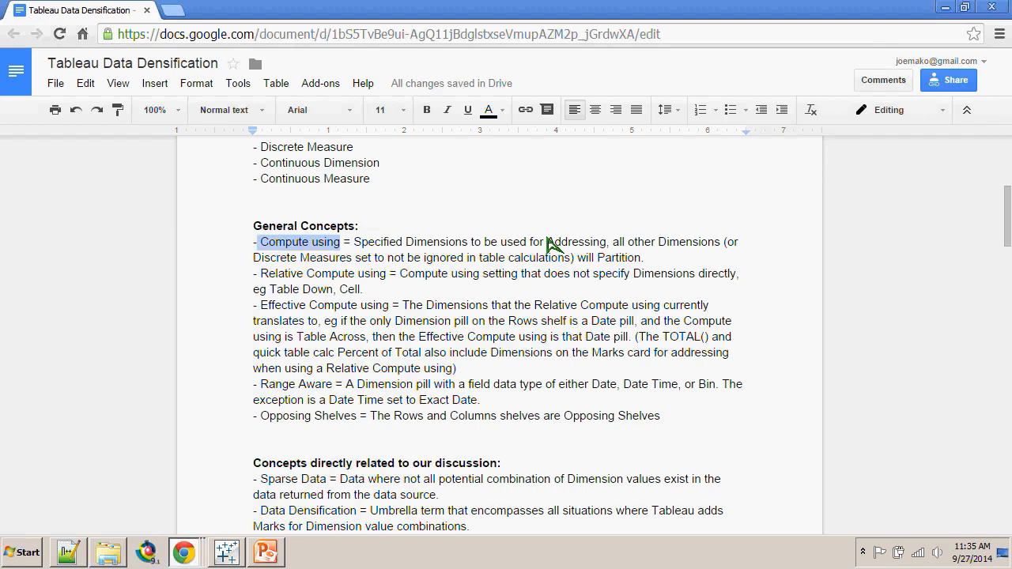
drag(261, 273, 386, 275)
click(269, 283)
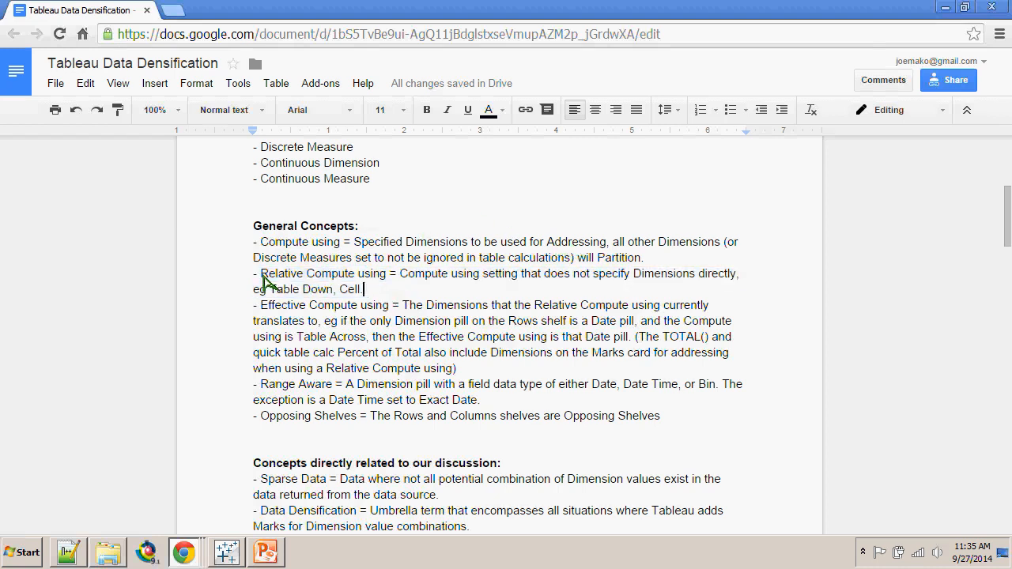
click(388, 289)
- Switch to Tableau and add the Region dimension to Rows on Sheet 1
key(alt+Tab)
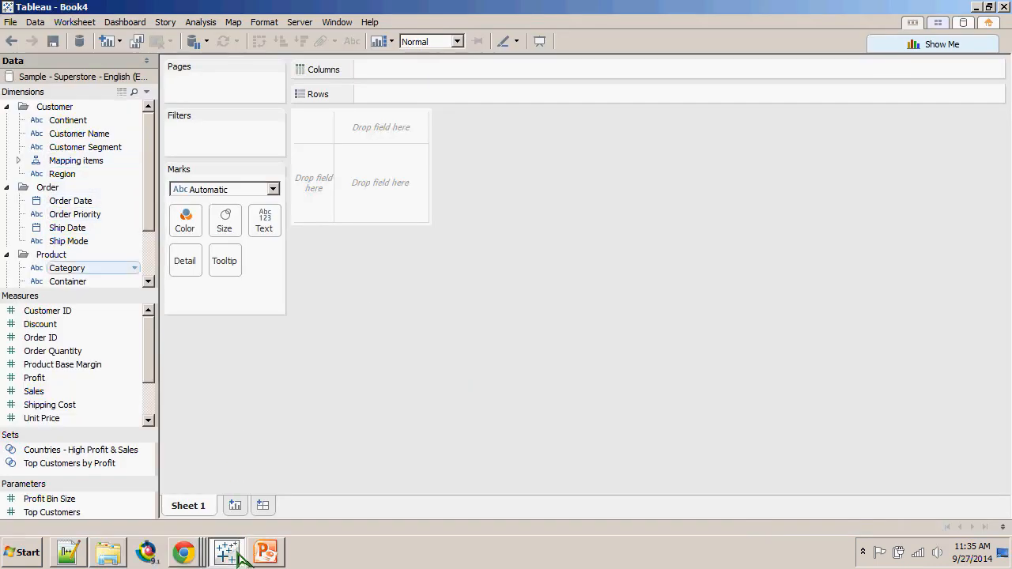
double_click(101, 174)
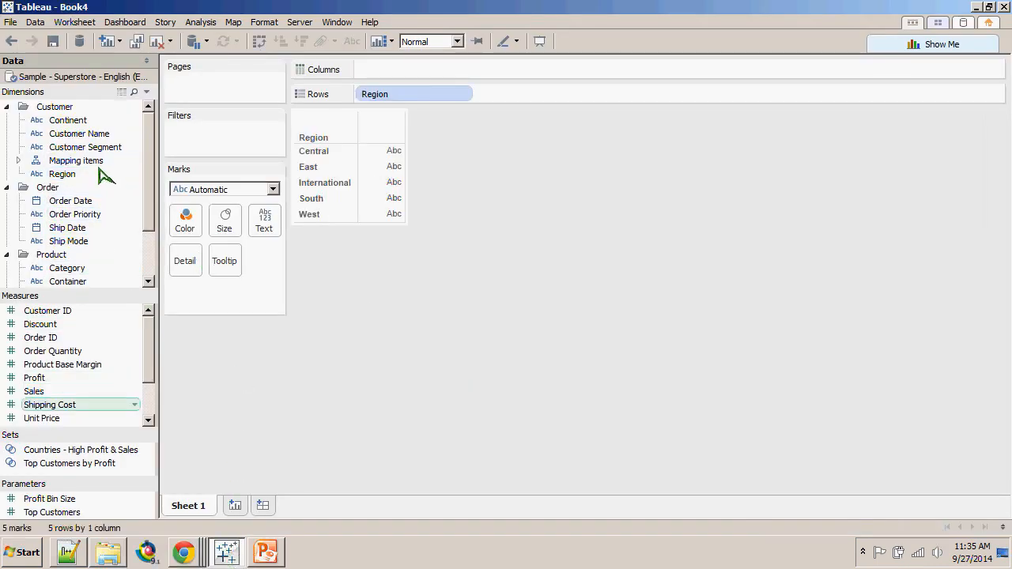
- Create a calculated field named Index with the formula INDEX()
right_click(39, 324)
click(83, 174)
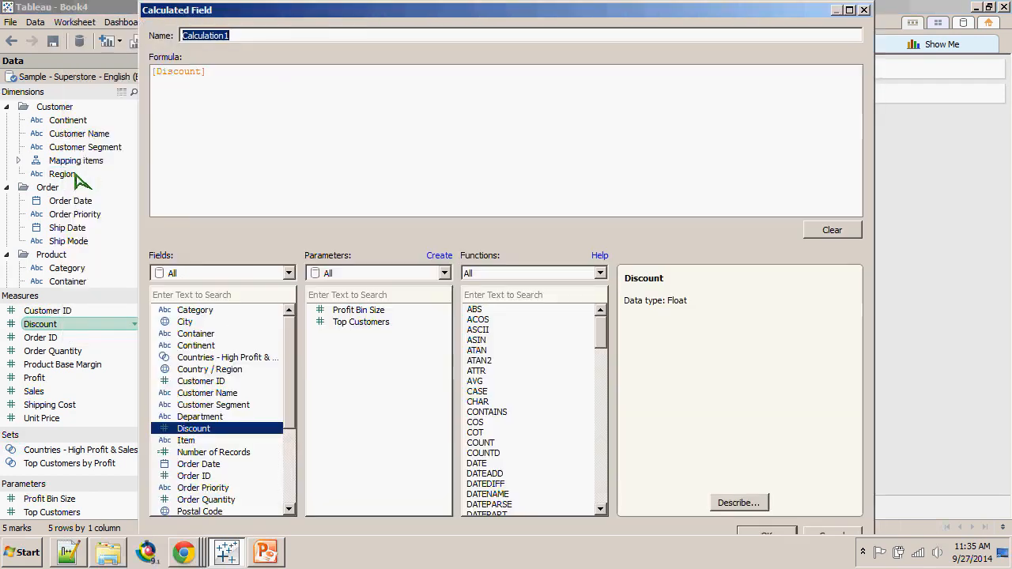
text(Index)
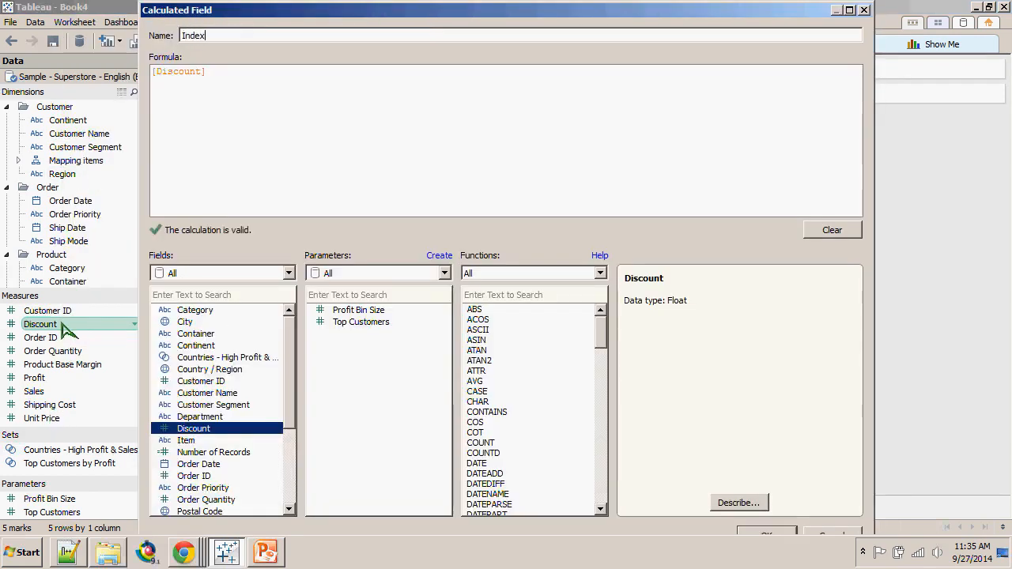
key(Tab)
text(INDEX())
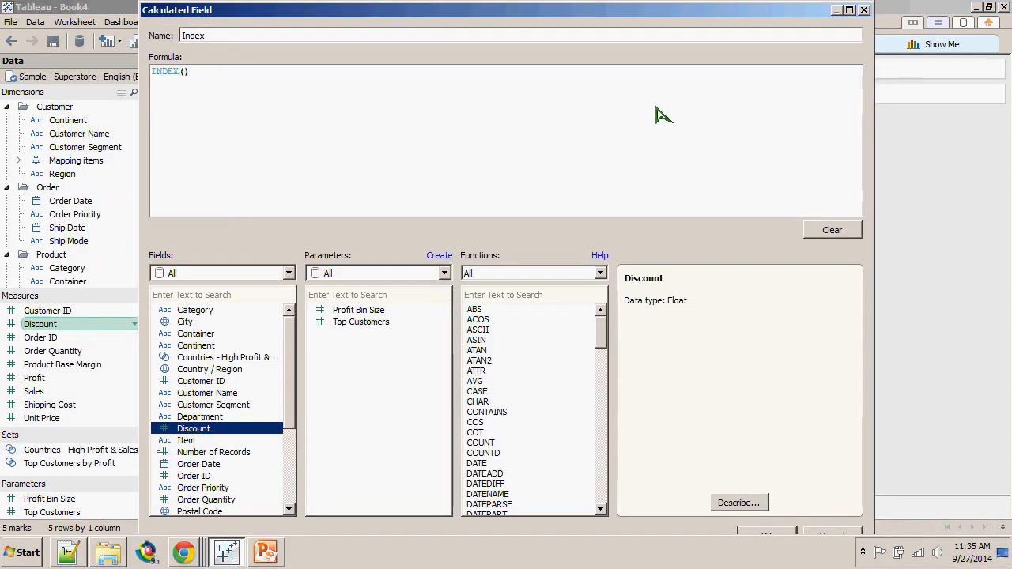
key(Return)
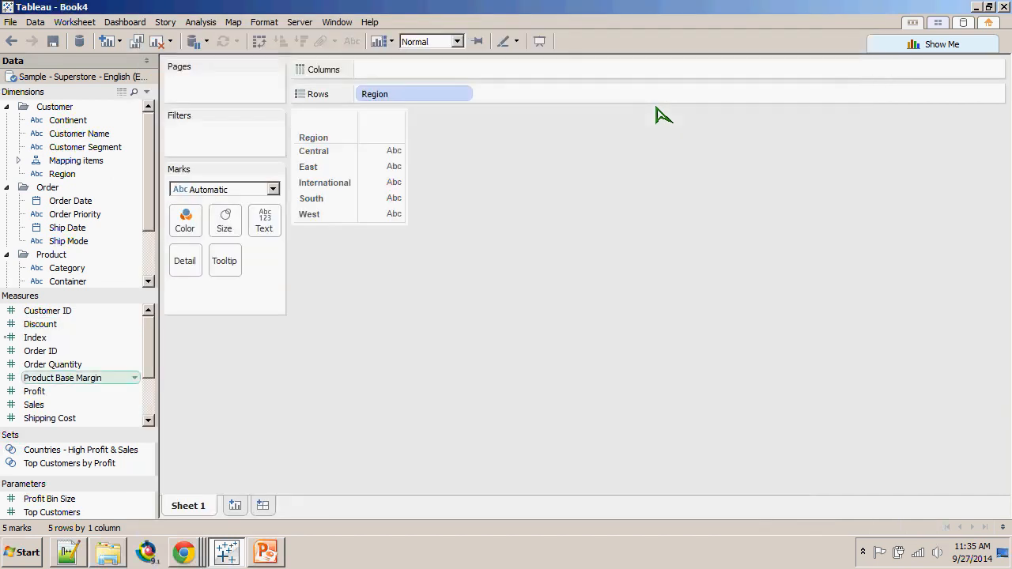
- Show Index as the text in the table and add Customer Segment to Columns
drag(35, 338, 264, 221)
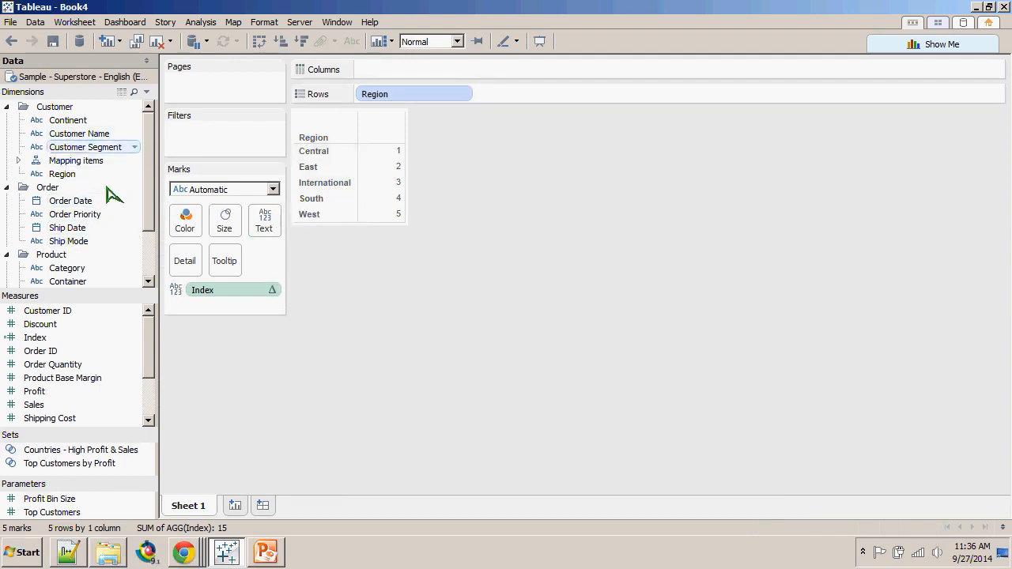
drag(85, 147, 507, 69)
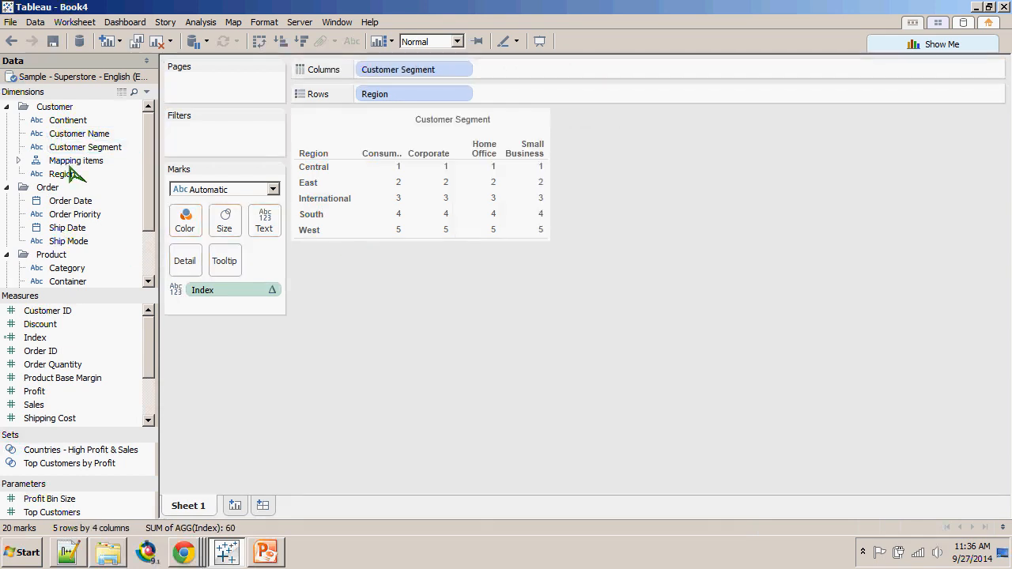
- Set Index to compute using Table (Down) and add Order Priority to Rows after Region
click(273, 290)
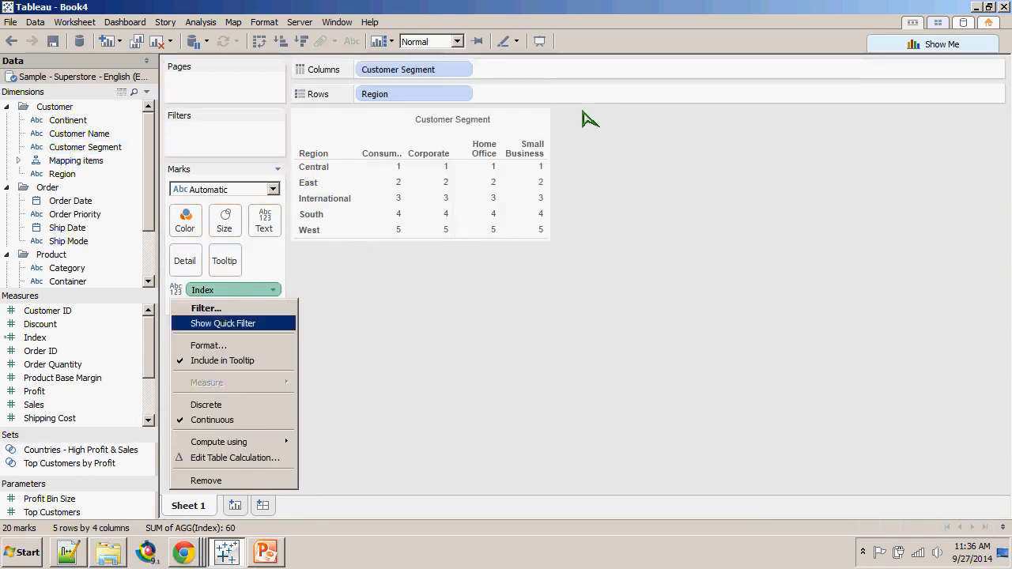
mouse_move(219, 442)
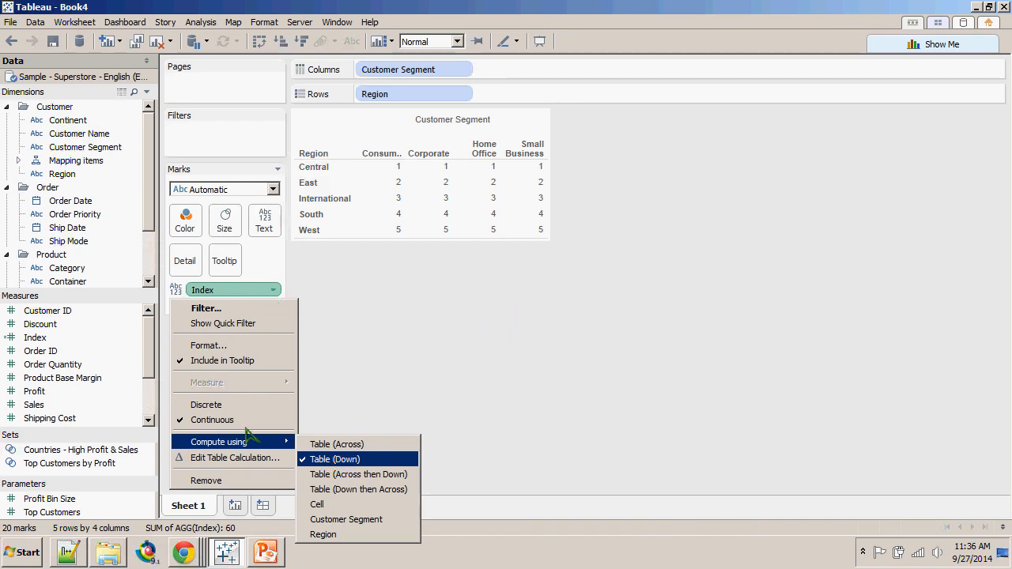
click(356, 462)
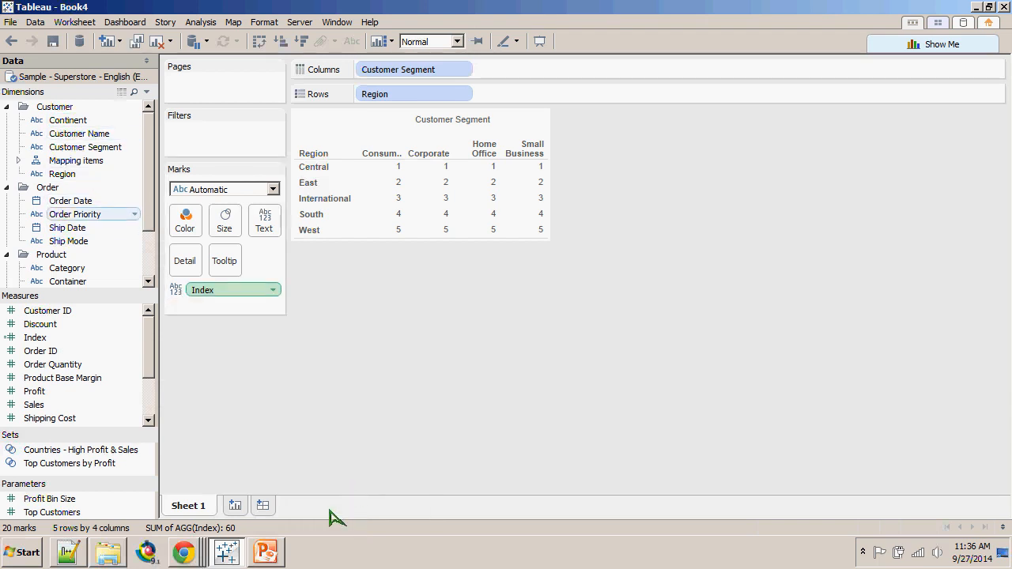
drag(75, 214, 568, 95)
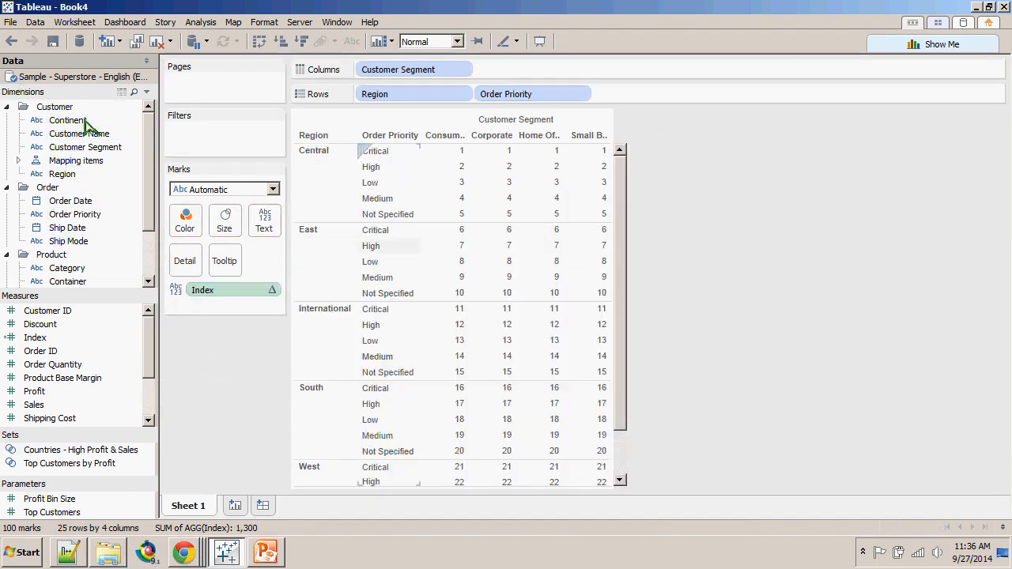
- Set the Index table calculation to compute using Pane (Down)
click(273, 290)
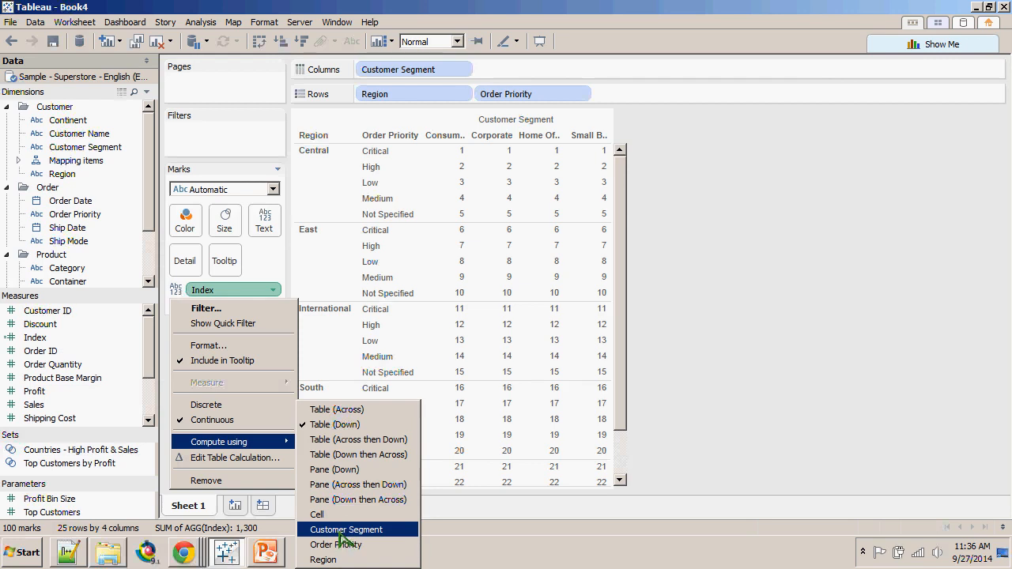
key(Up)
key(Up)
key(Up)
key(Up)
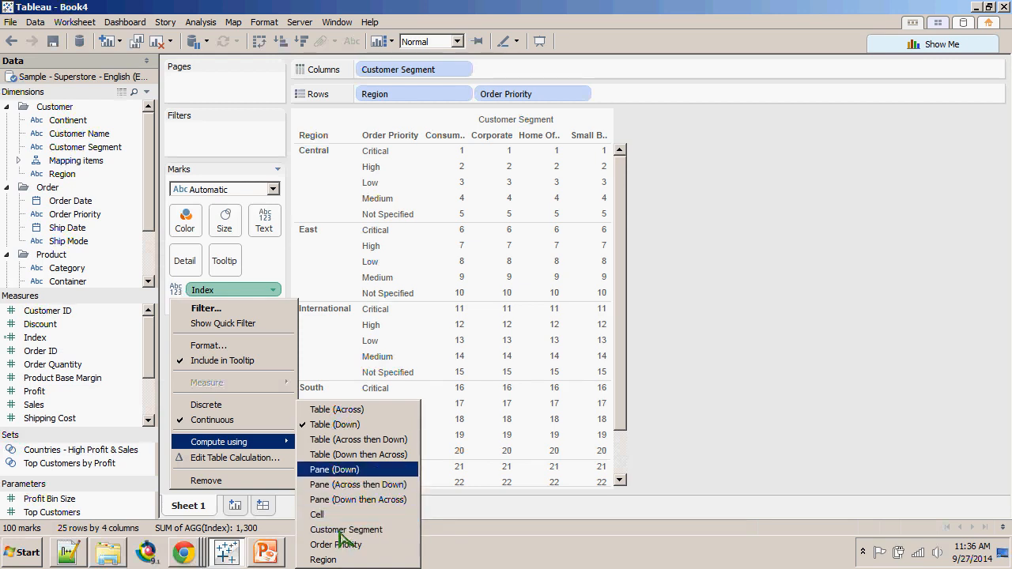
key(Return)
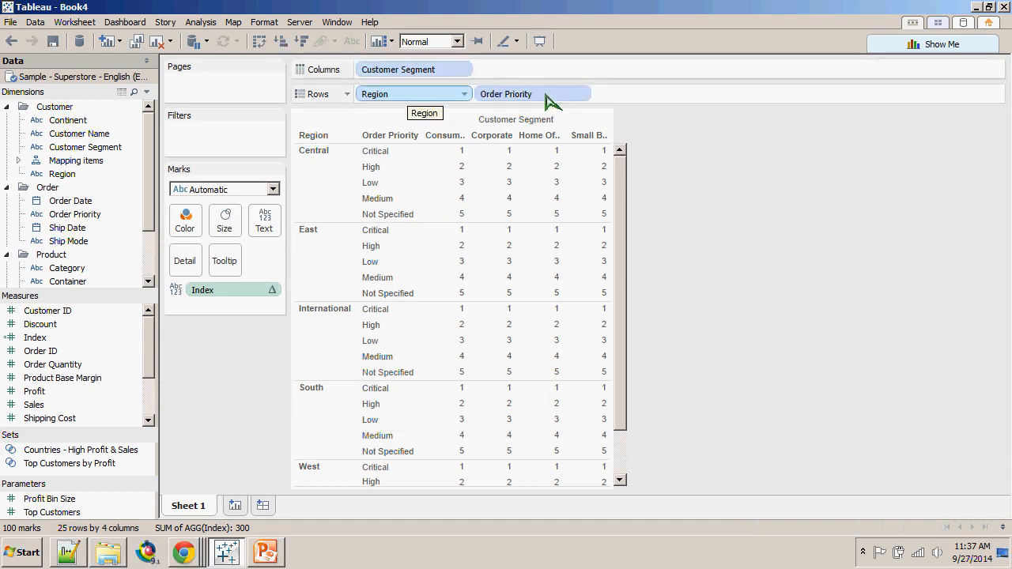
- Set Index to compute using Order Priority and test it by moving Region after Order Priority on Rows and back
click(273, 290)
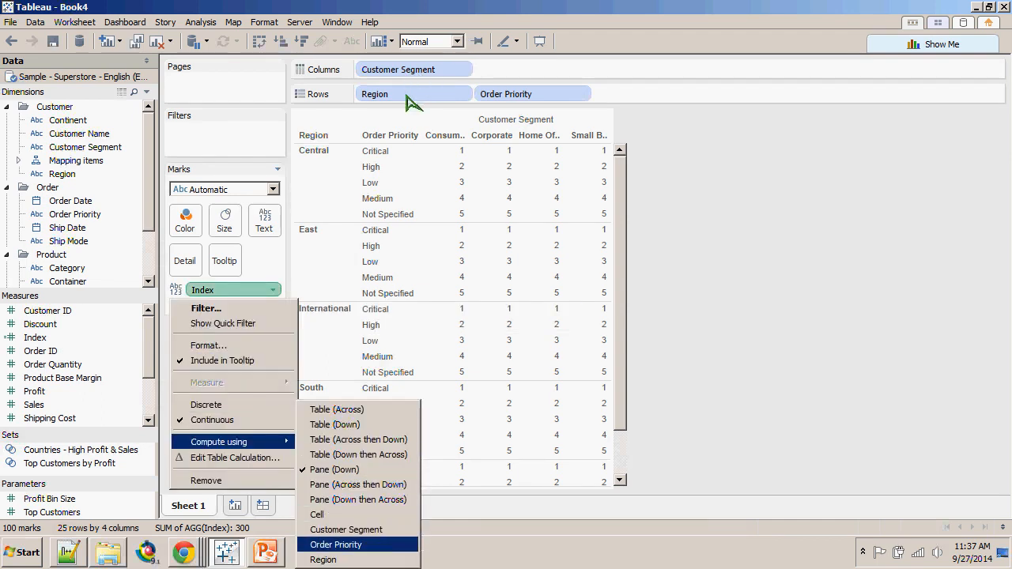
click(280, 295)
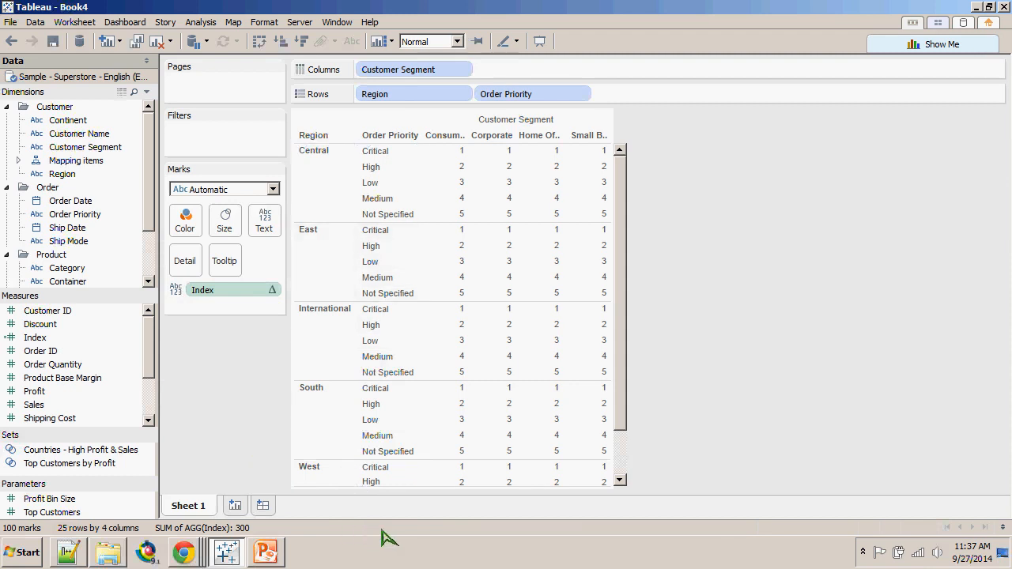
click(273, 290)
mouse_move(229, 442)
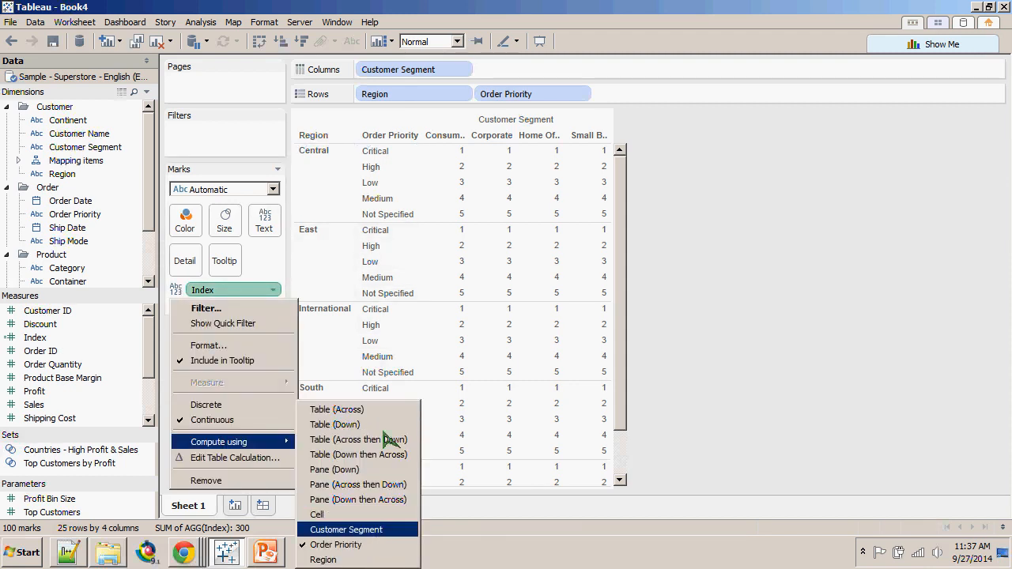
key(Down)
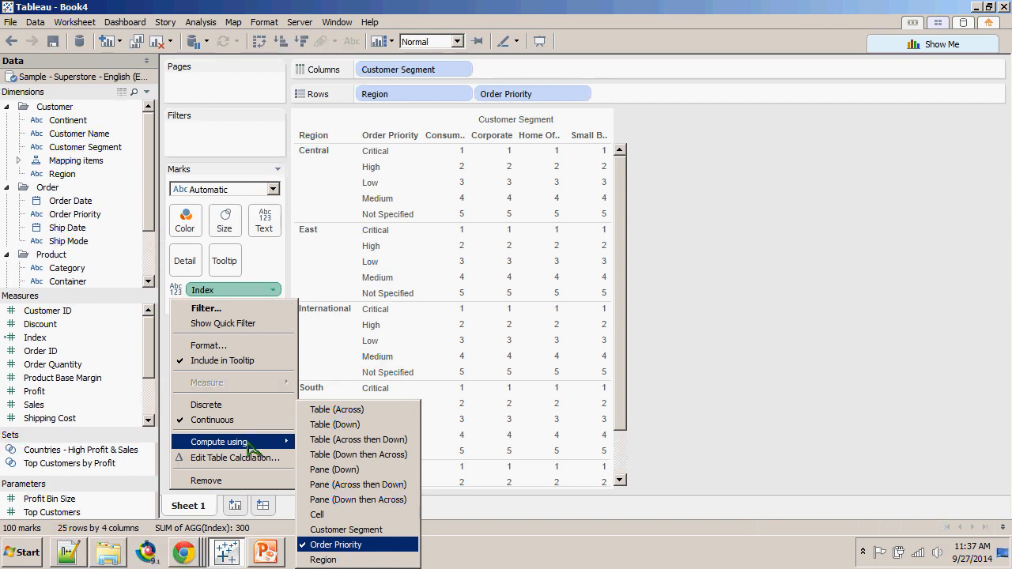
click(369, 546)
mouse_move(408, 94)
mouse_down()
mouse_move(640, 104)
mouse_move(668, 94)
mouse_up()
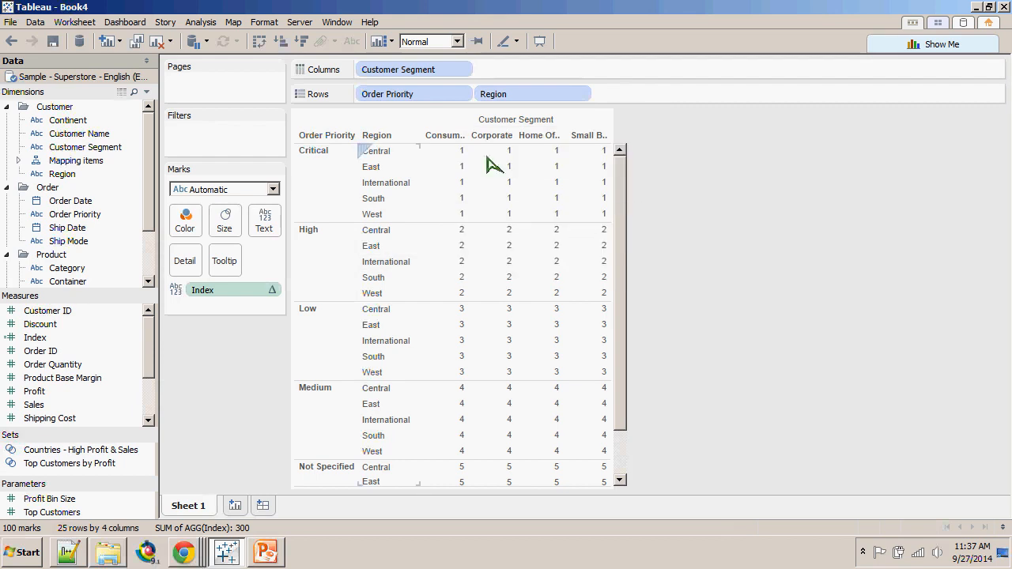
drag(506, 94, 366, 91)
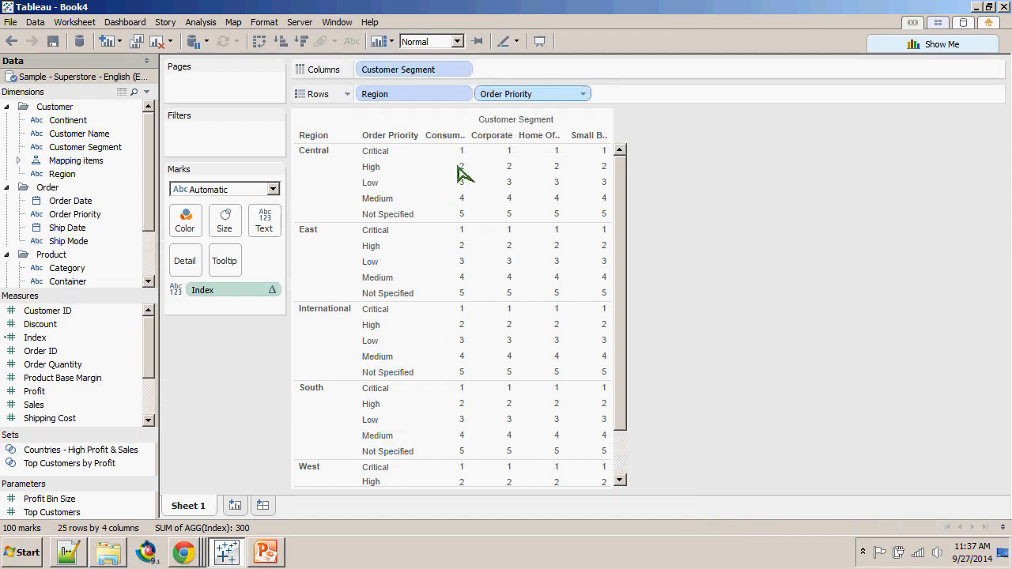
- Return Index to compute using Pane (Down) and reorder Rows so that Order Priority precedes Region
click(273, 290)
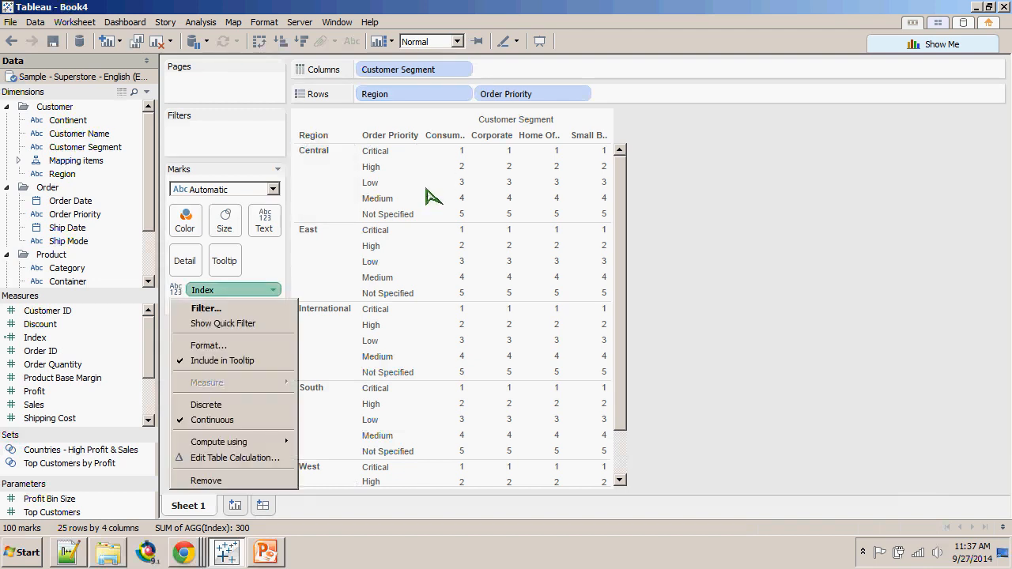
mouse_move(219, 442)
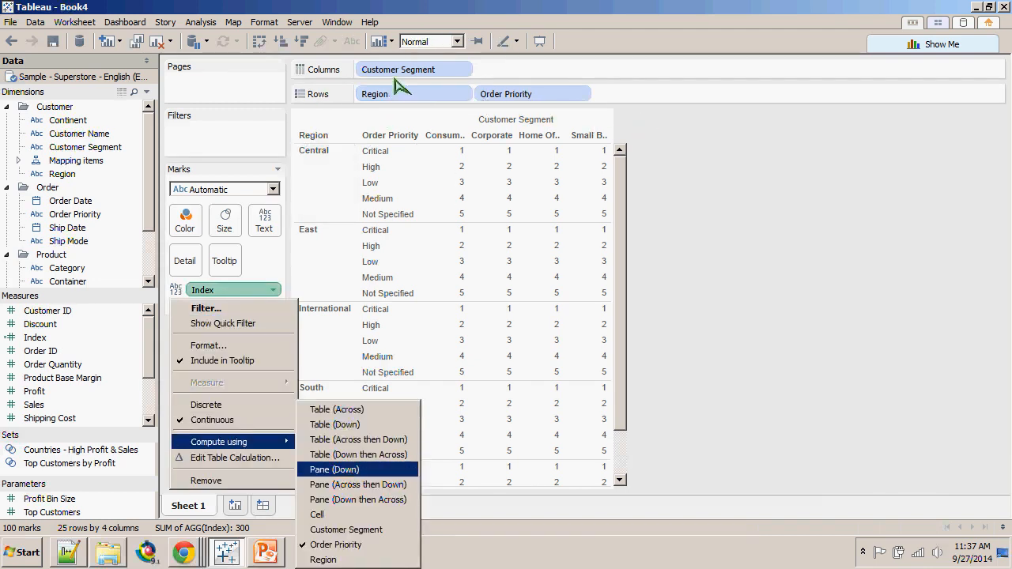
click(335, 470)
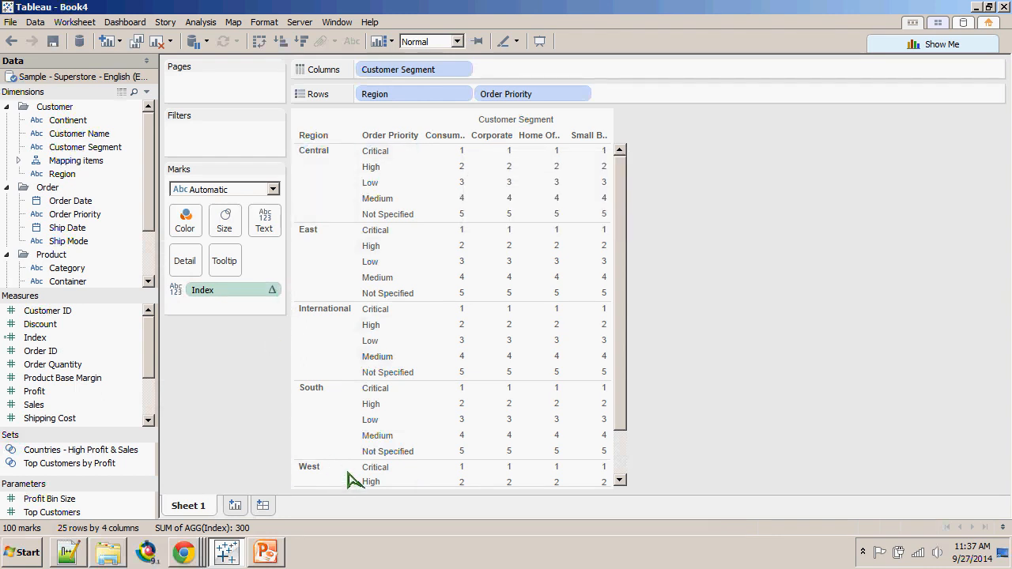
drag(353, 481, 324, 184)
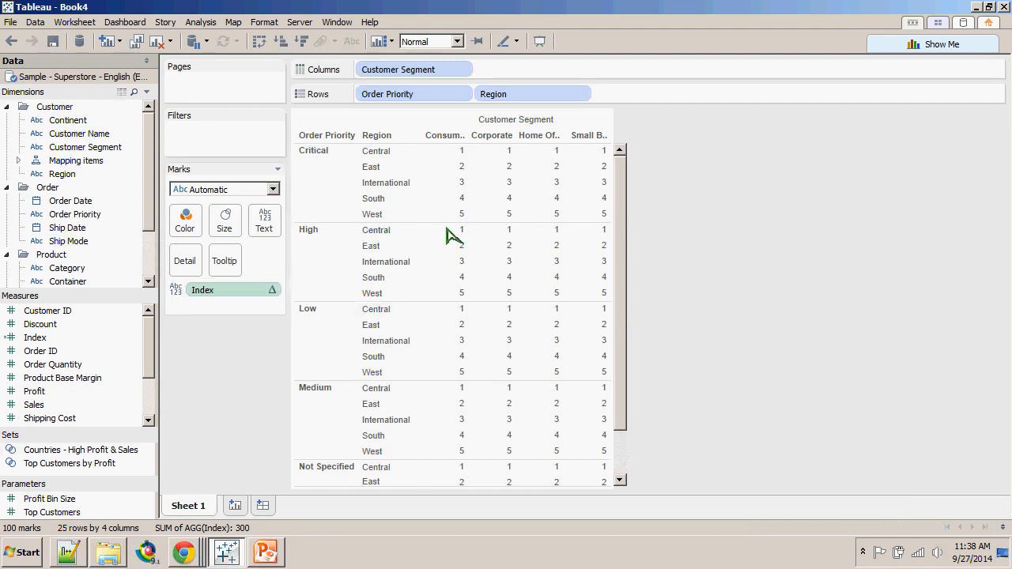
- Set Index to compute using Region and test it by moving Region before Order Priority on Rows and back
click(273, 290)
mouse_move(237, 442)
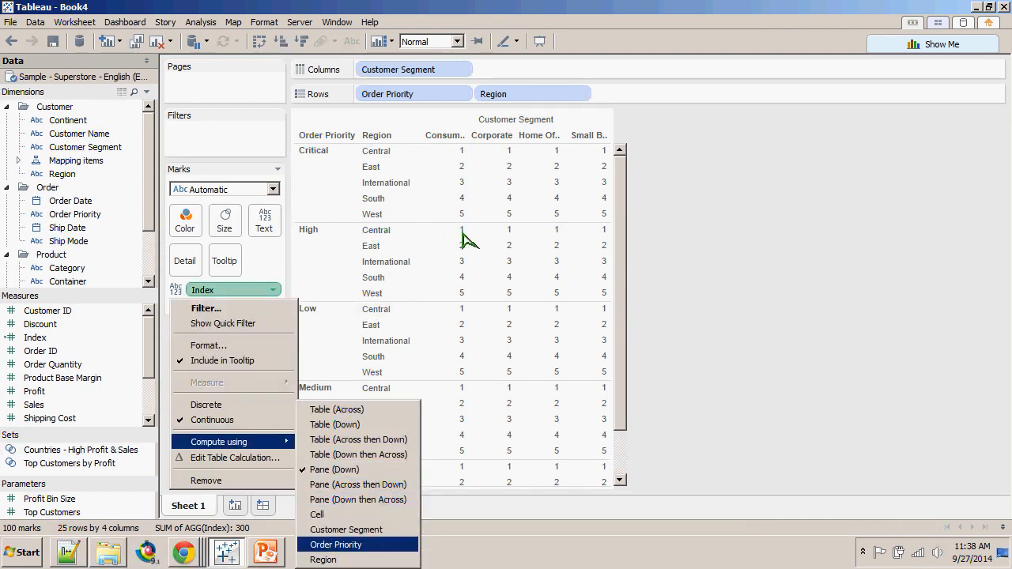
click(332, 560)
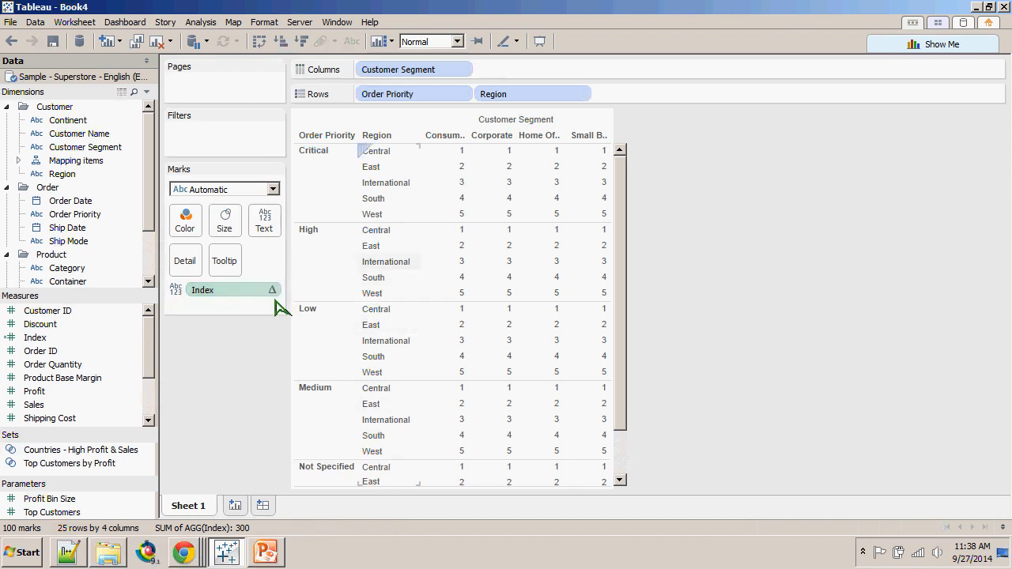
mouse_move(502, 94)
mouse_down()
mouse_move(351, 94)
mouse_move(360, 94)
mouse_up()
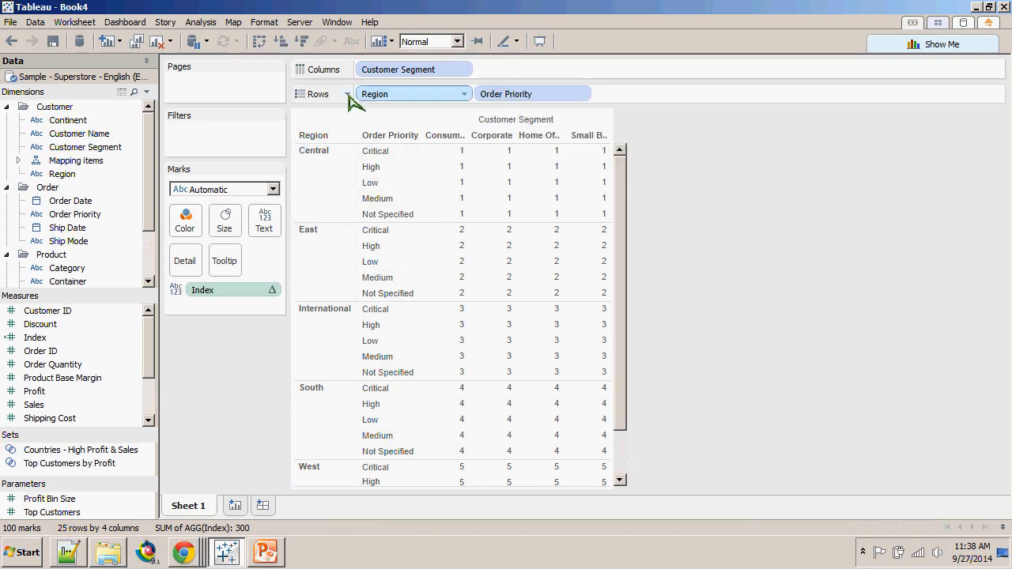
drag(358, 95, 645, 95)
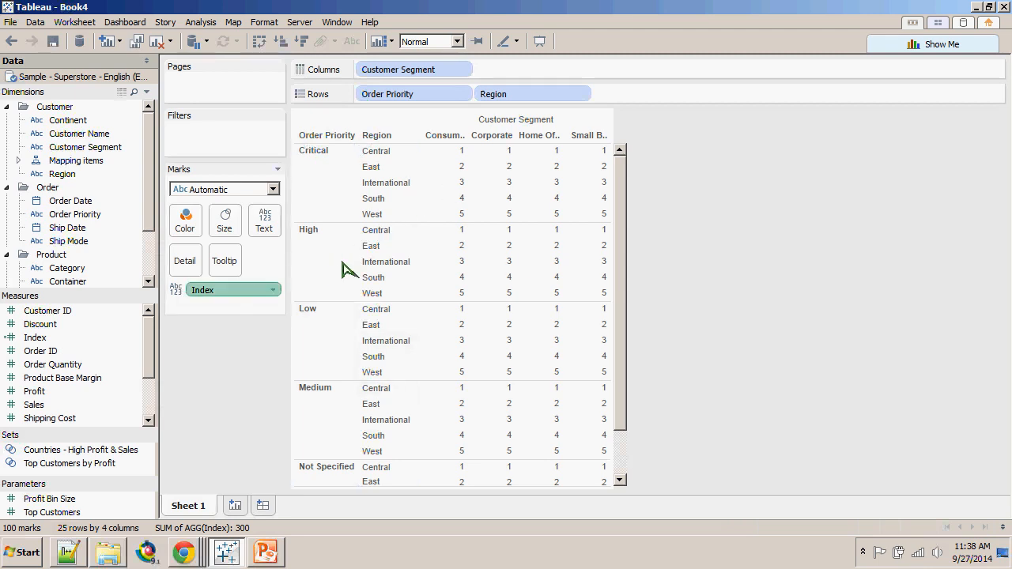
- Switch Index's Compute using to Pane (Down) and compare it with the Region setting
click(273, 290)
mouse_move(229, 442)
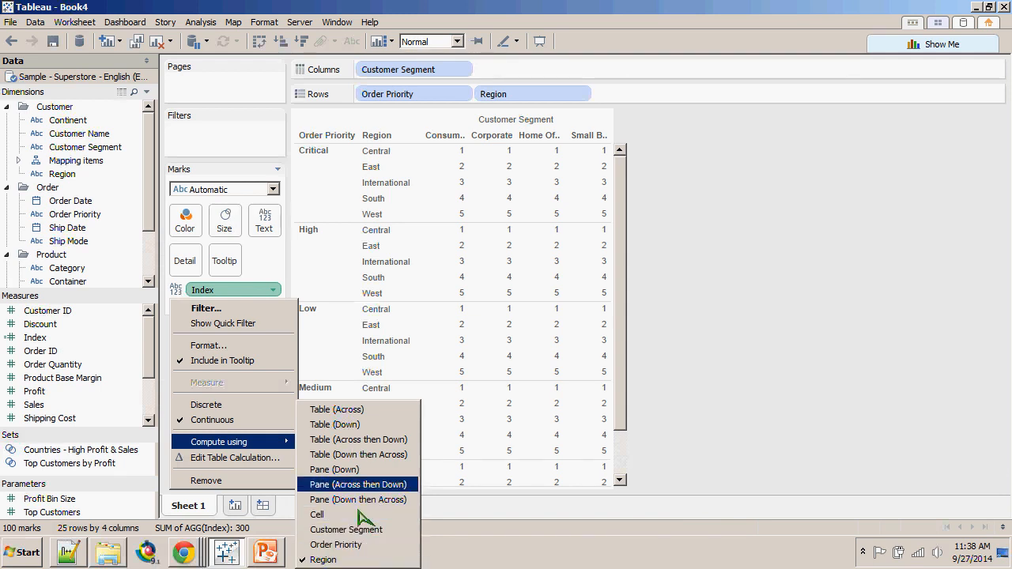
click(354, 560)
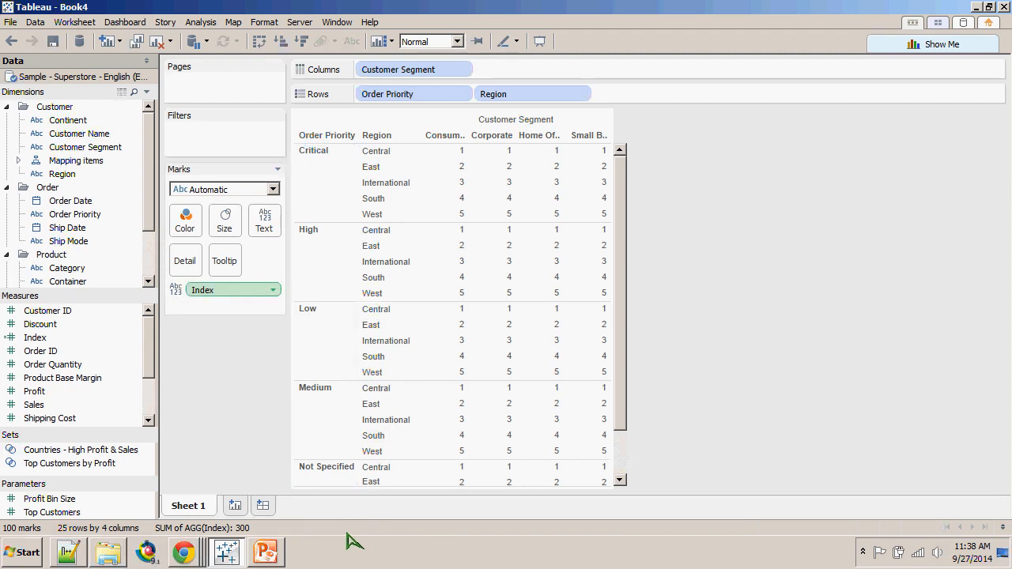
click(273, 290)
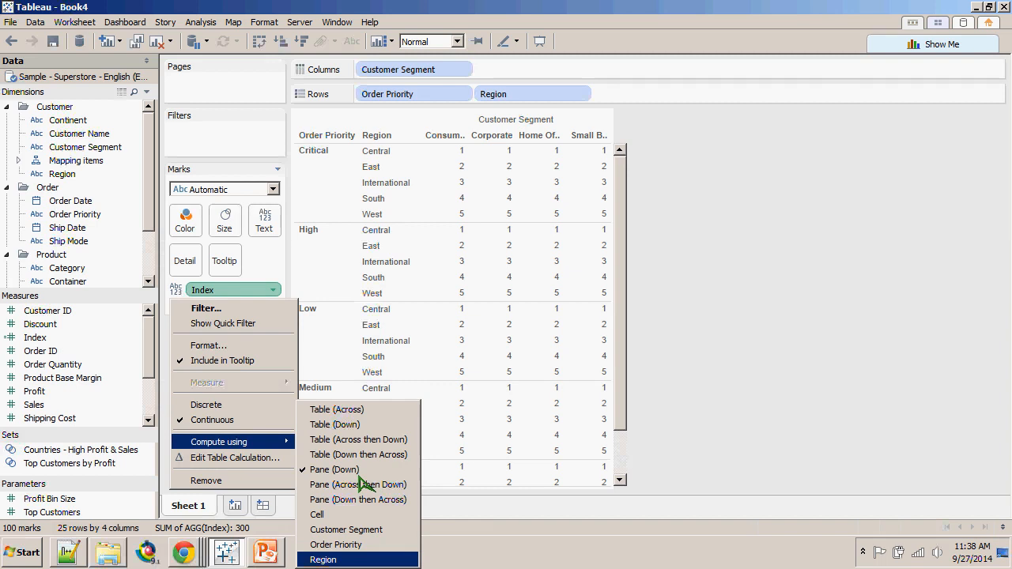
click(272, 293)
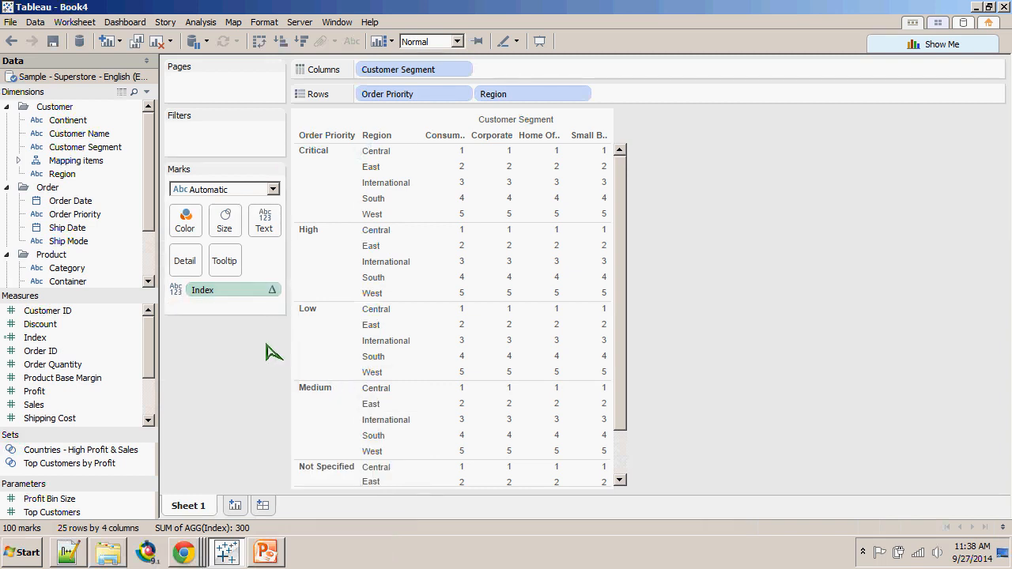
- Switch to the Tableau Data Densification document and highlight the Effective Compute using definition and its note on TOTAL() and Percent of Total
key(alt+Tab)
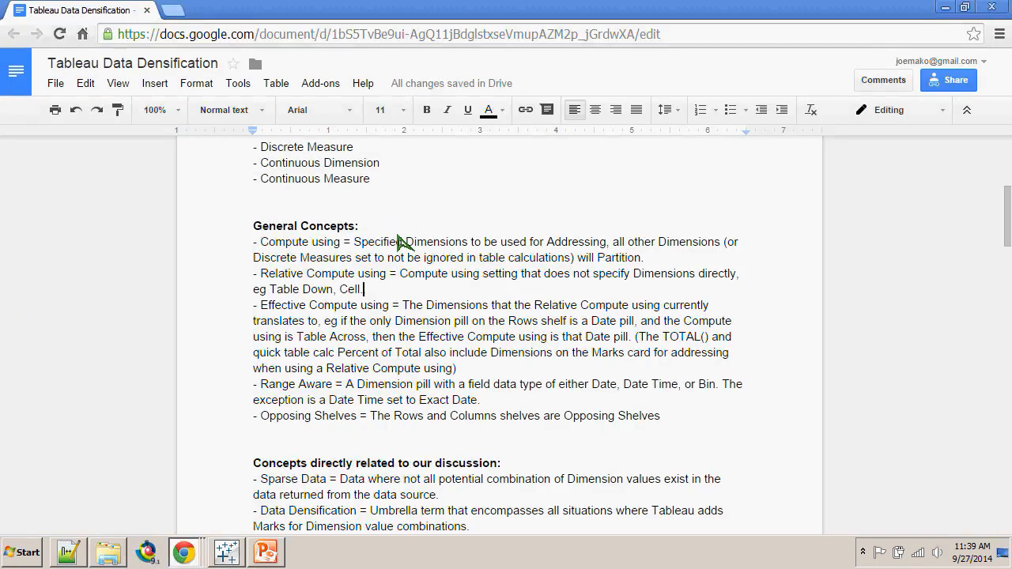
drag(286, 305, 401, 305)
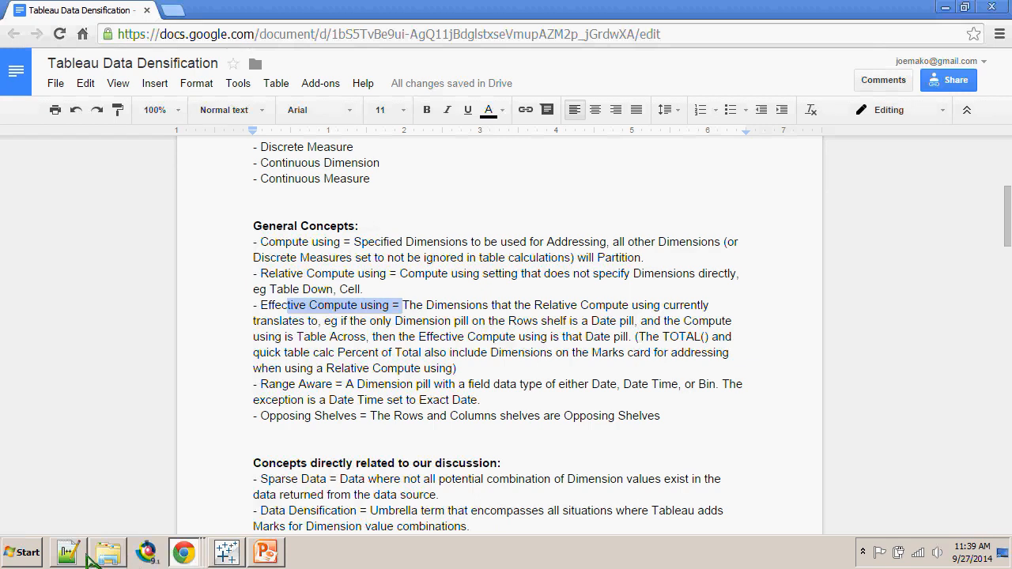
click(369, 337)
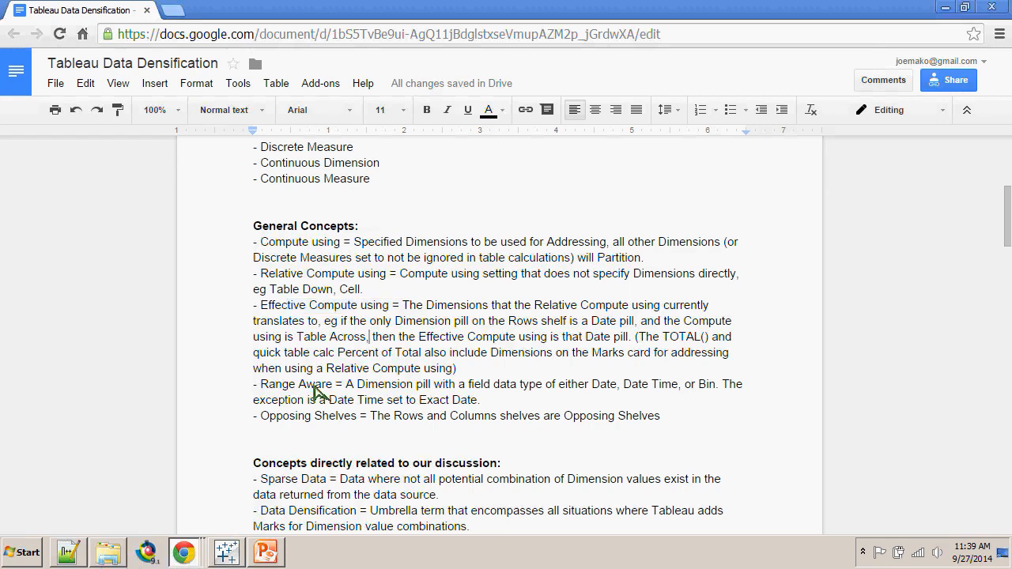
drag(633, 337, 731, 353)
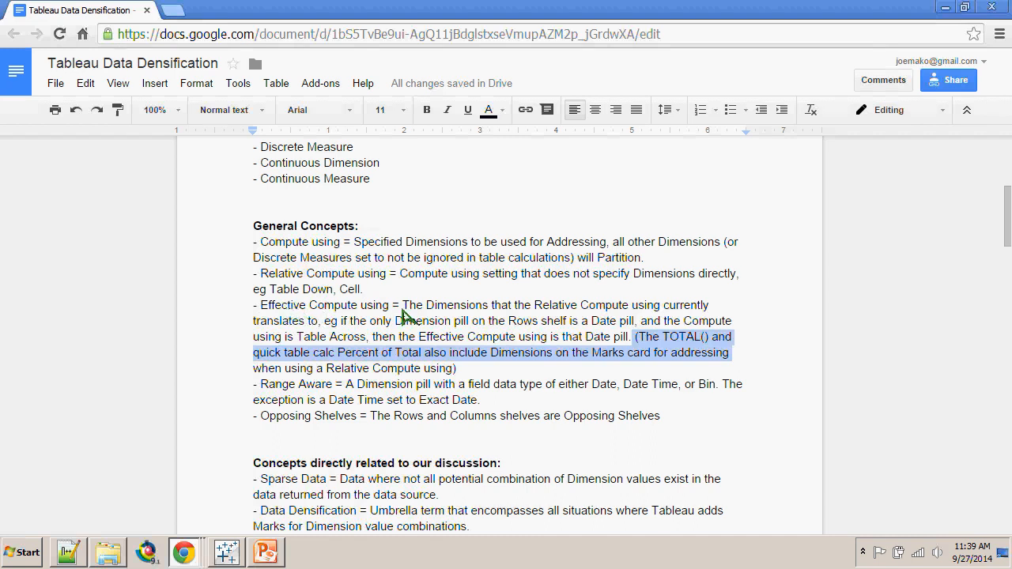
- Switch back to Tableau and chart Sales on Rows against continuous MONTH(Order Date) on Columns in a new worksheet
key(alt+Tab)
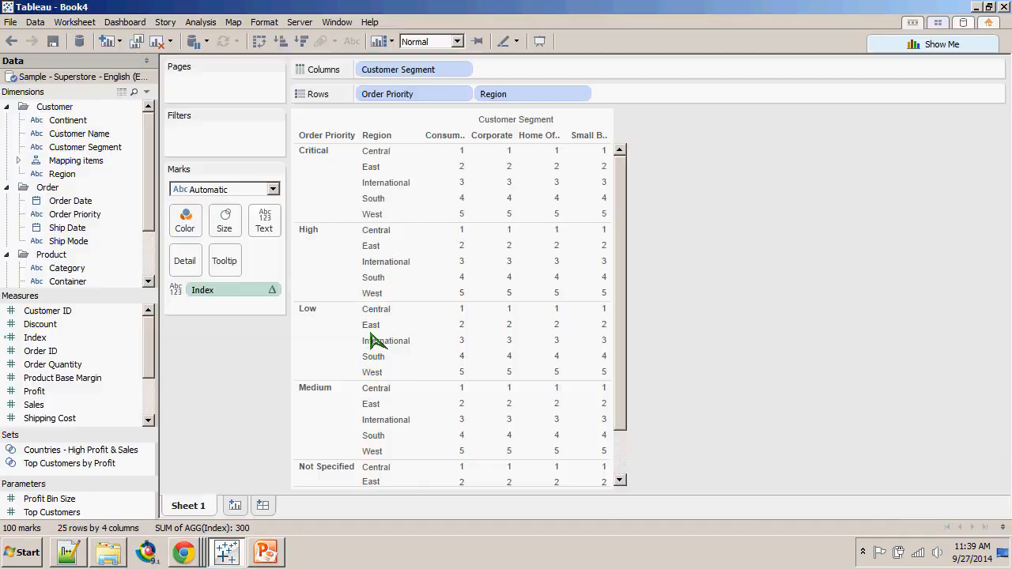
key(ctrl+m)
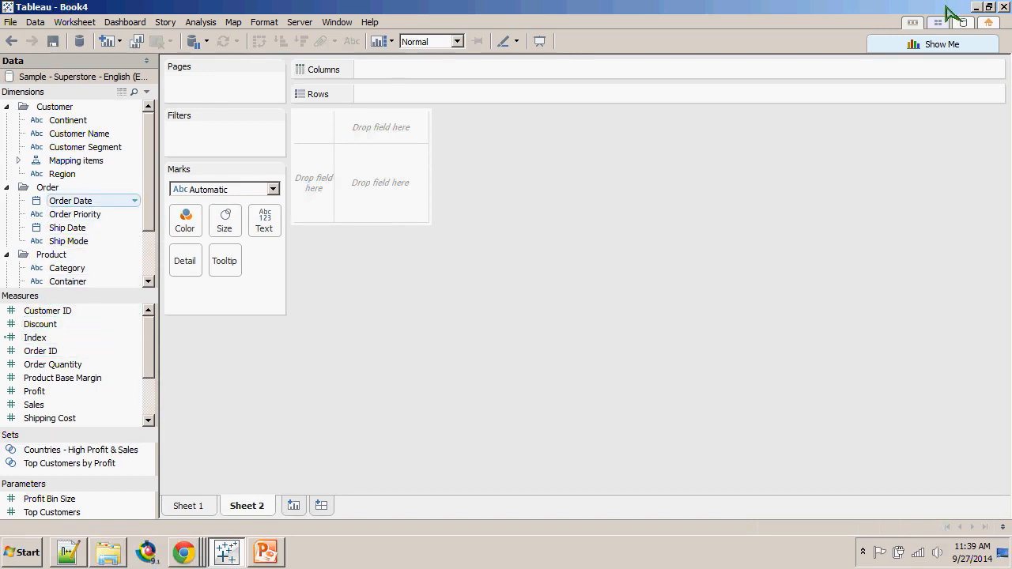
drag(70, 201, 621, 165)
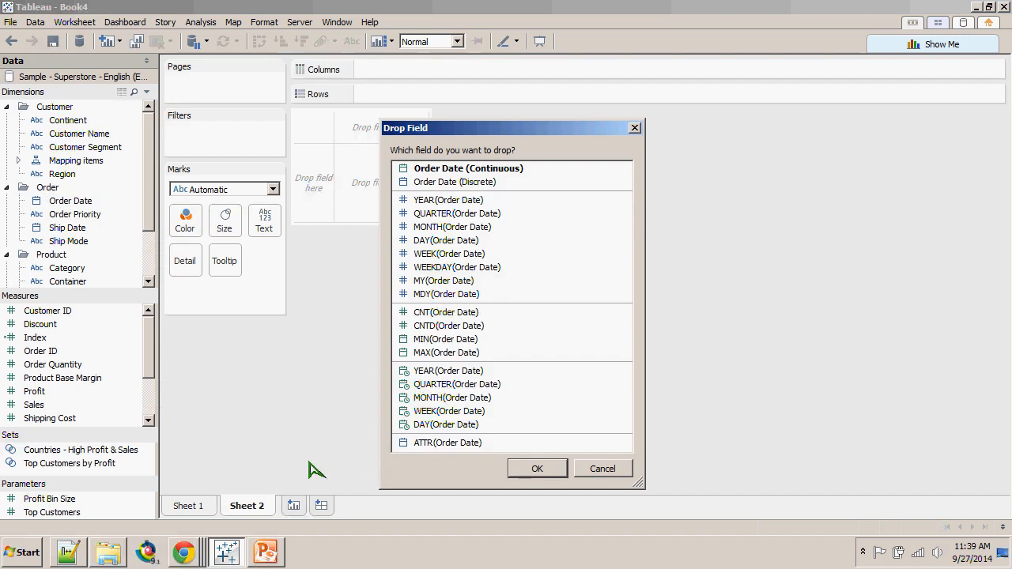
click(453, 398)
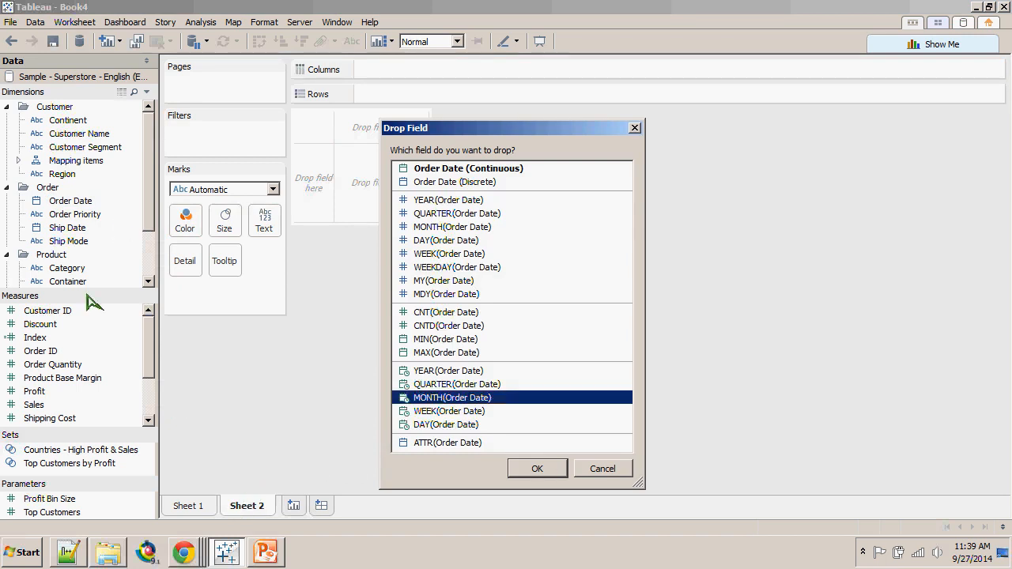
click(538, 469)
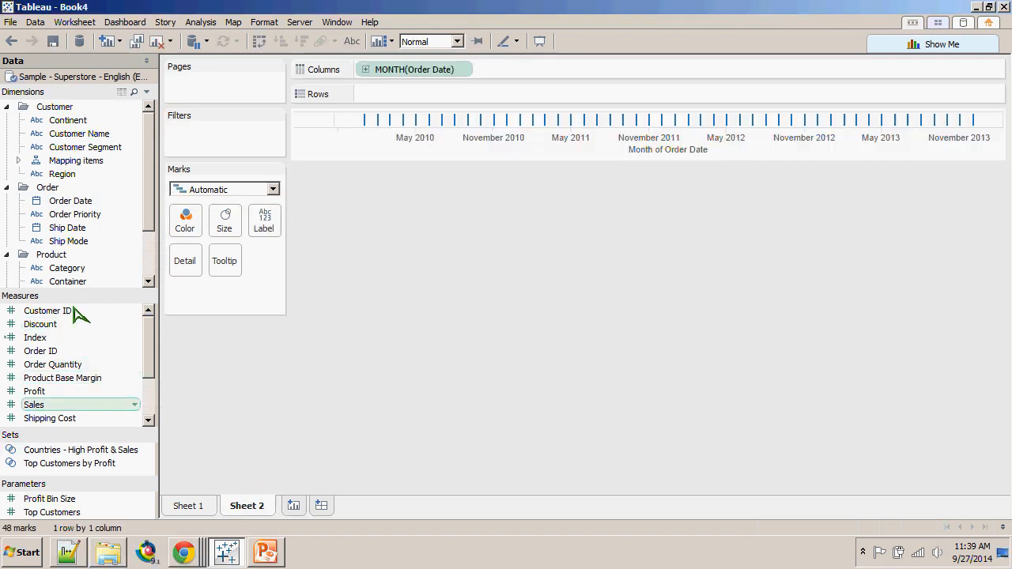
drag(50, 405, 462, 93)
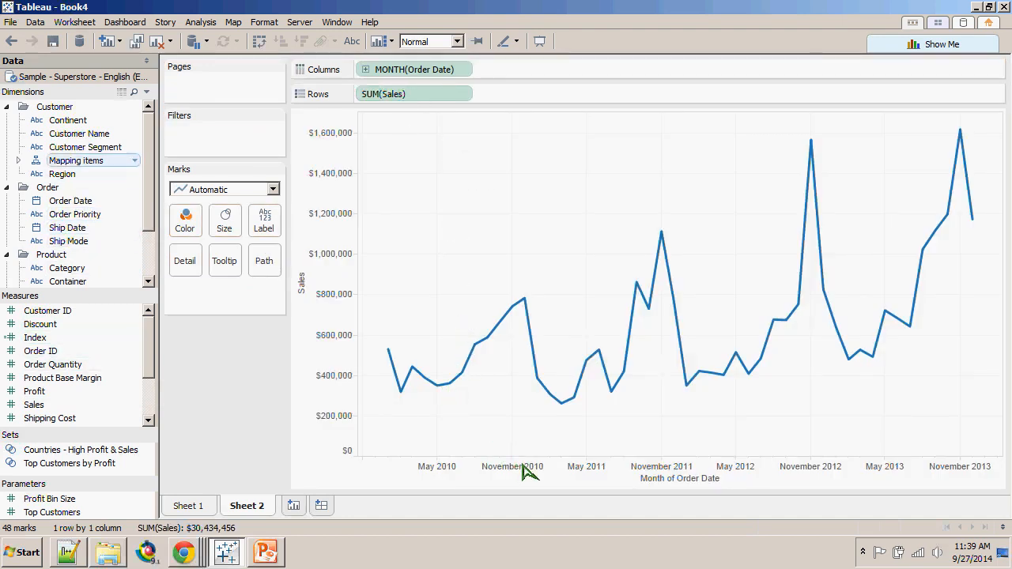
- Break the Sales line down by Region on Detail and start a calculated field named Window_sum
mouse_move(66, 174)
mouse_down()
mouse_move(186, 323)
mouse_move(205, 287)
mouse_up()
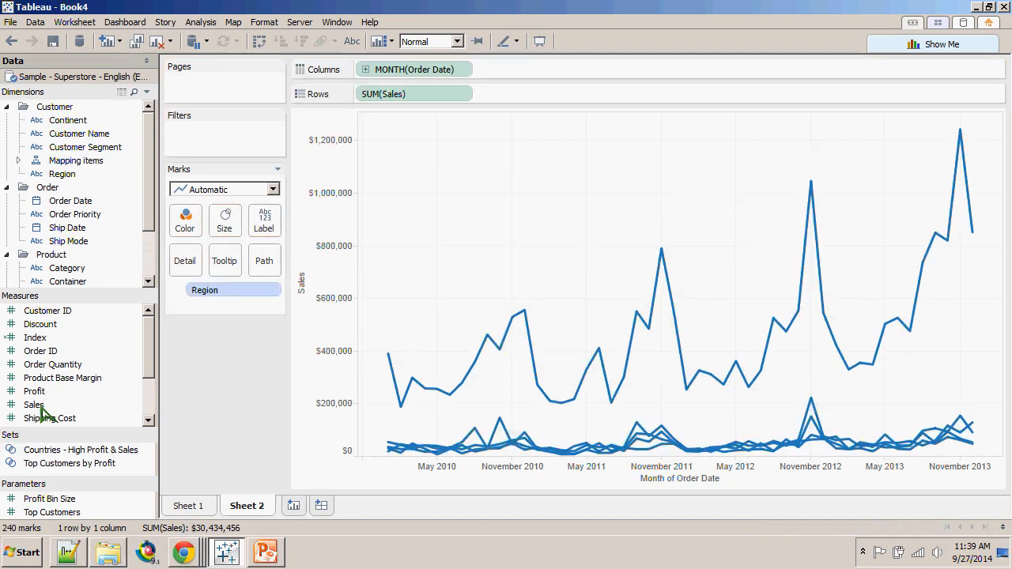
right_click(35, 338)
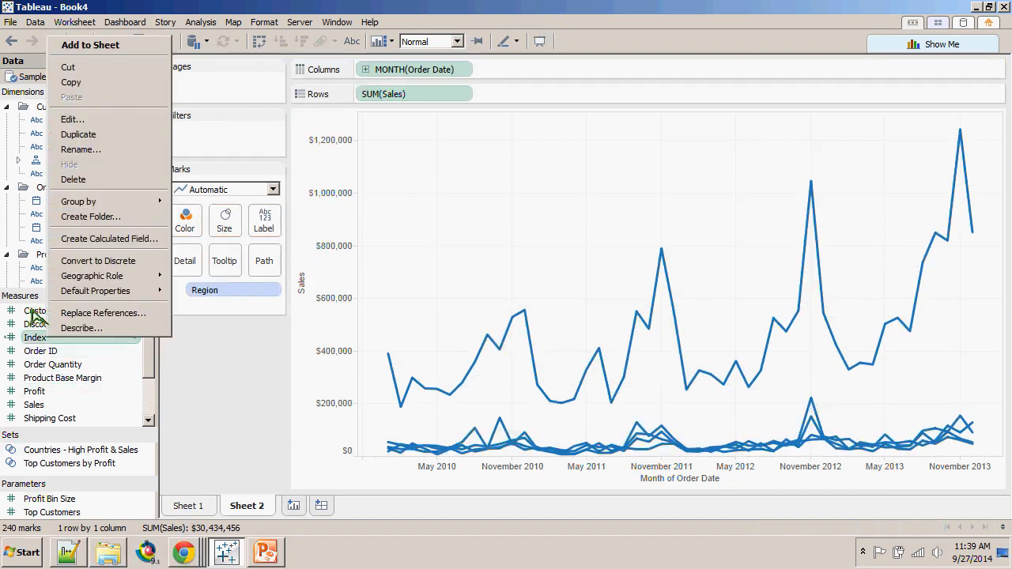
click(71, 237)
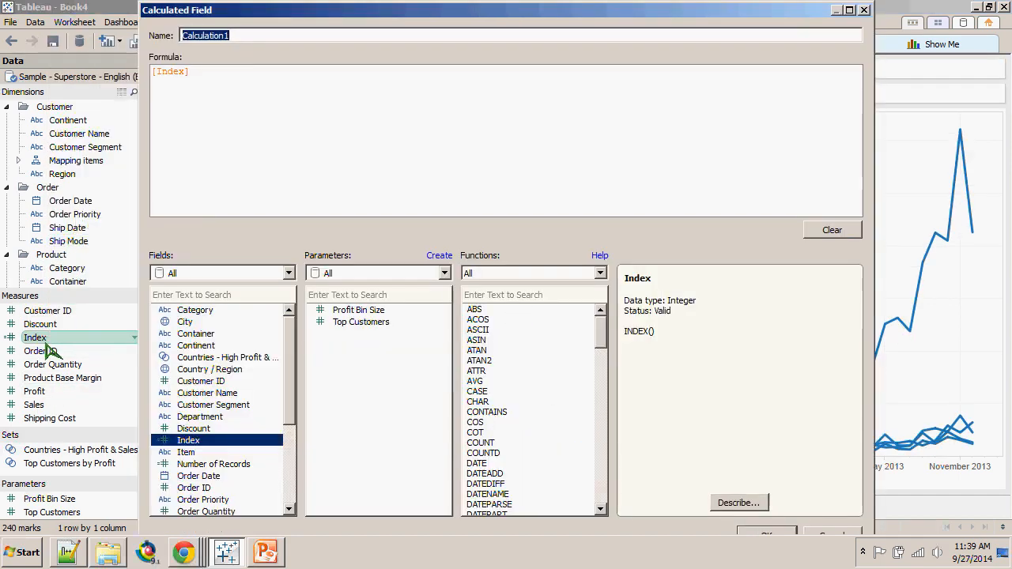
key(shift+Tab)
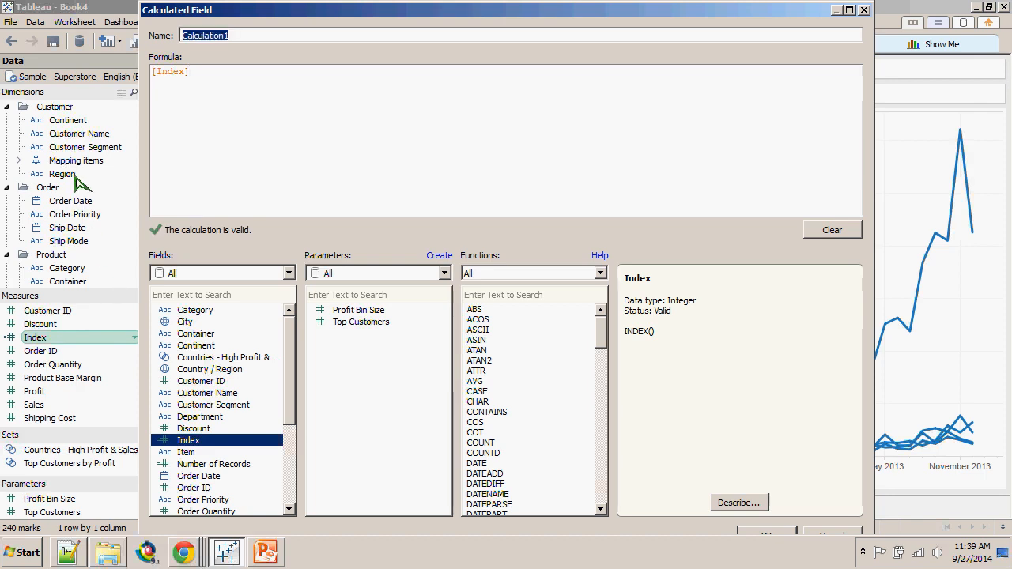
text(Window_sum)
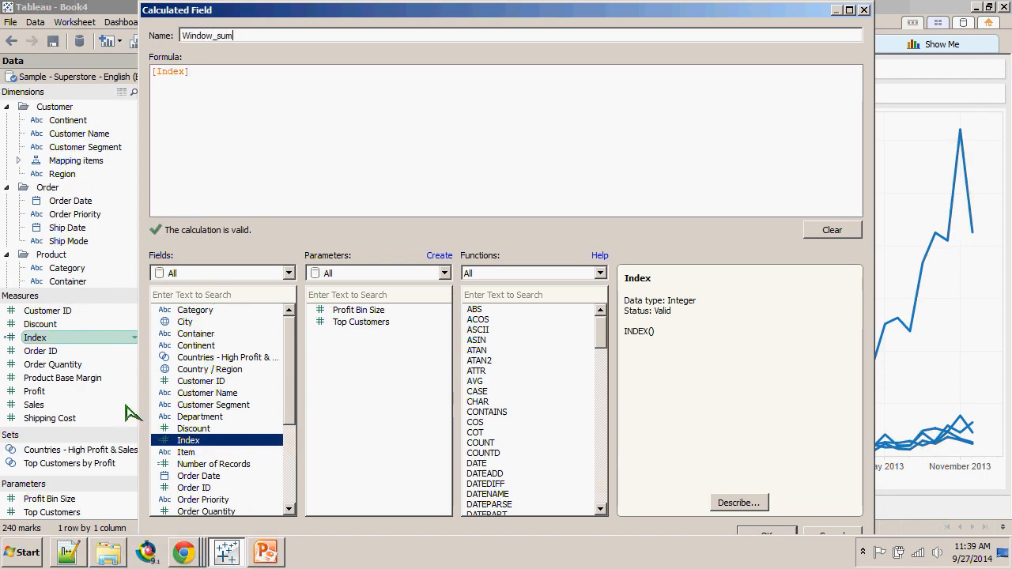
key(Tab)
key(Left)
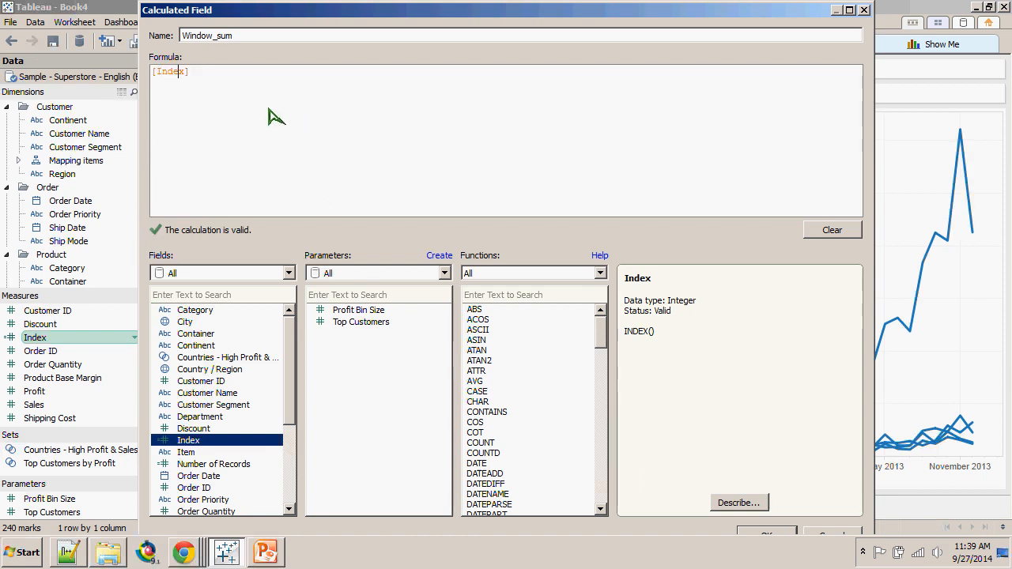
- Replace the Window_sum formula with WINDOW_SUM(SUM([Sales])) and save the calculated field
key(End)
key(BackSpace)
key(BackSpace)
key(BackSpace)
key(BackSpace)
key(BackSpace)
key(BackSpace)
key(BackSpace)
text(WI)
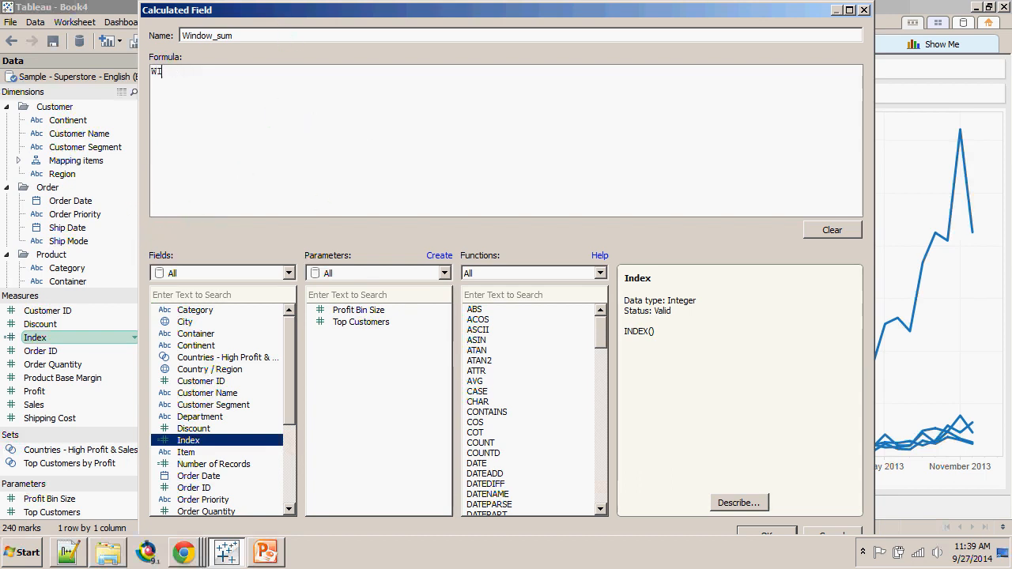
text(NDOW_SUM())
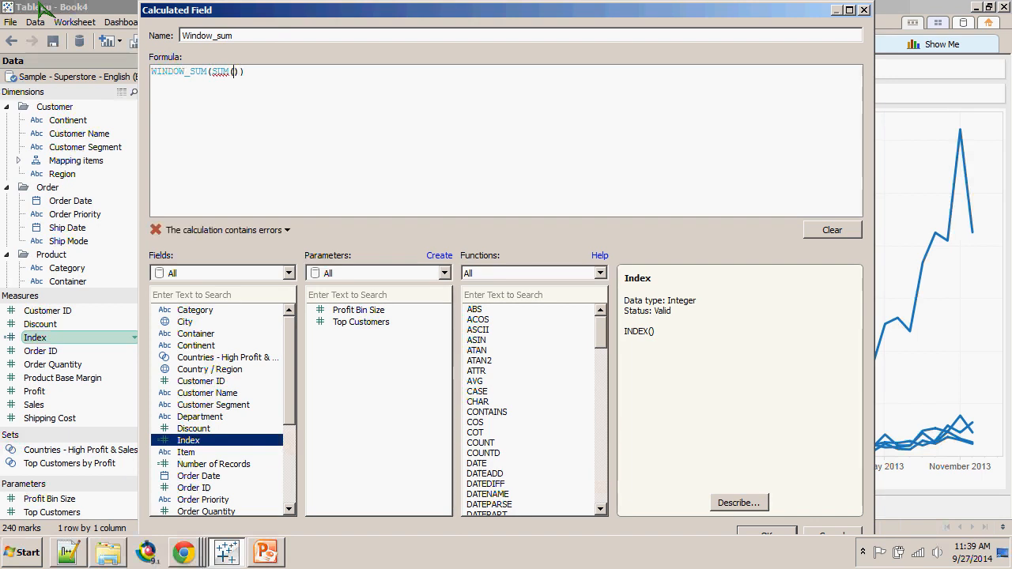
scroll(221, 407, down, 4)
double_click(187, 429)
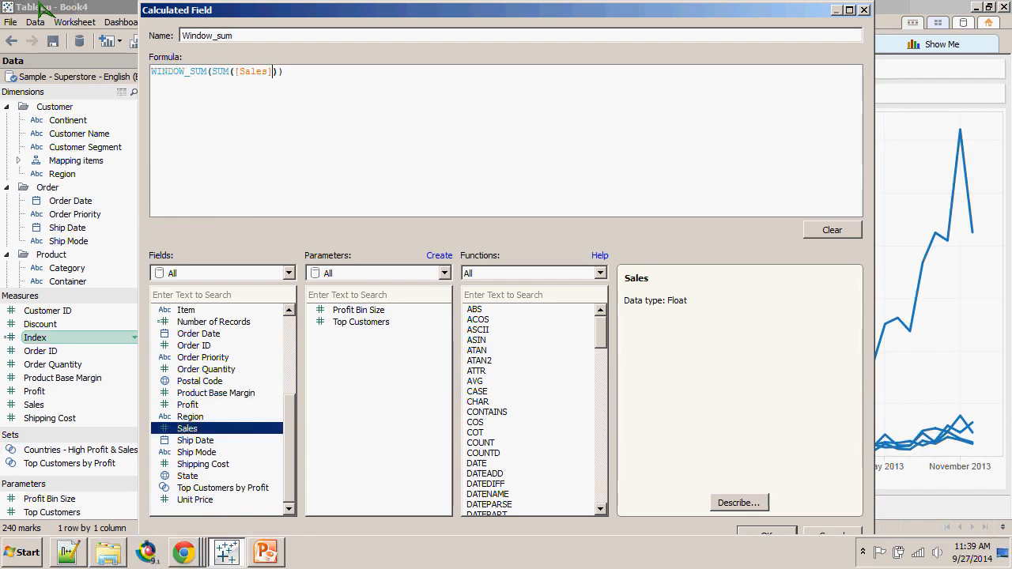
click(765, 531)
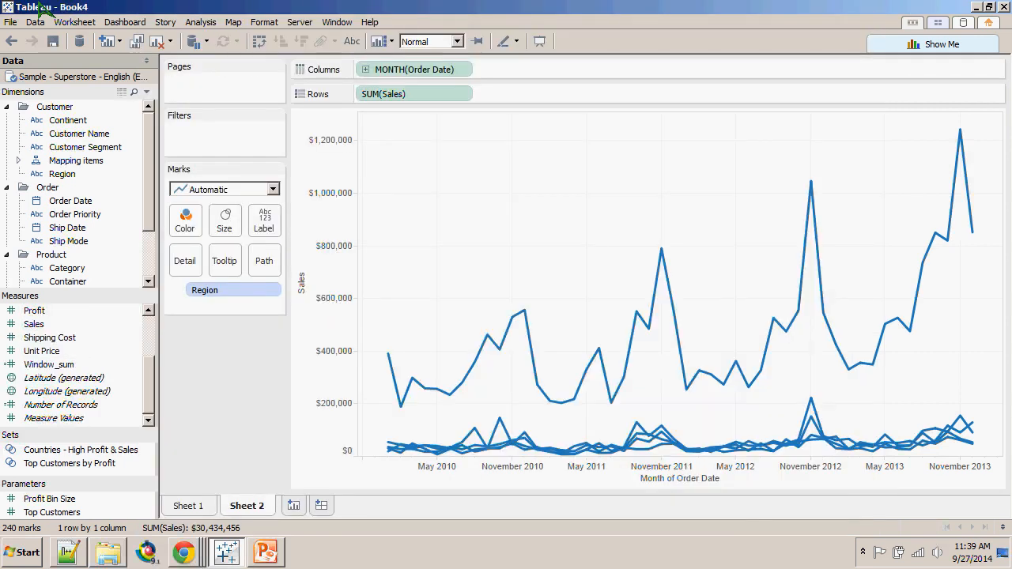
- Add Window_sum to Rows after SUM(Sales) and color the lines by Region
drag(49, 365, 531, 93)
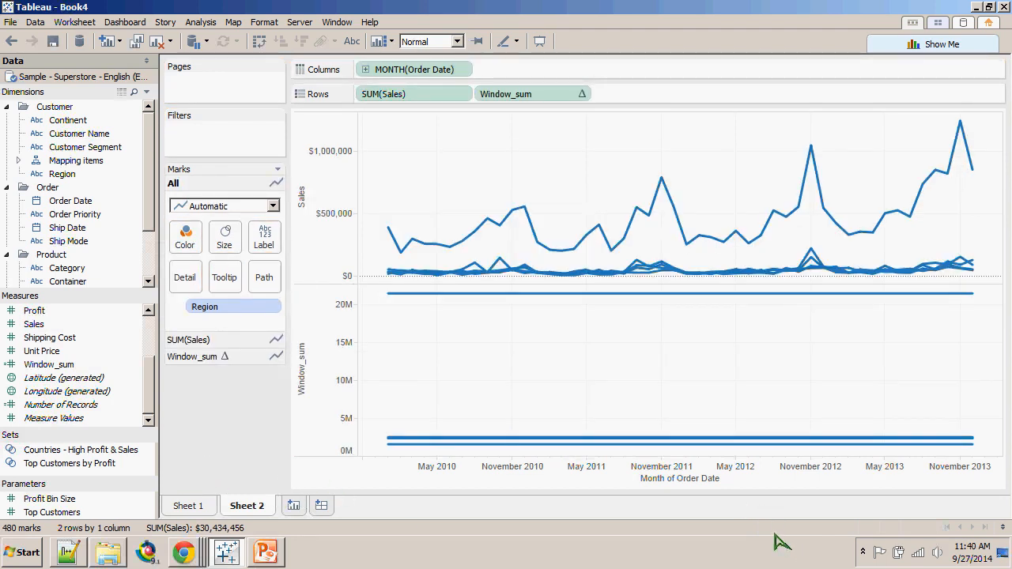
drag(221, 307, 184, 237)
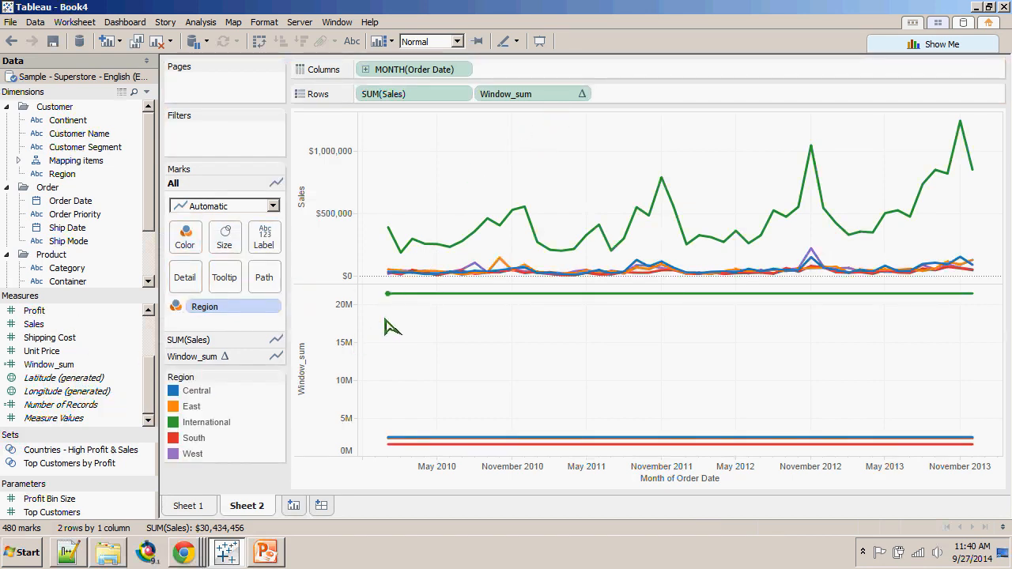
- Select the International Sales marks and West's November 2012 mark to compare their summed Sales with Window_sum, clearing the selection when done
mouse_move(390, 296)
drag(225, 201, 197, 254)
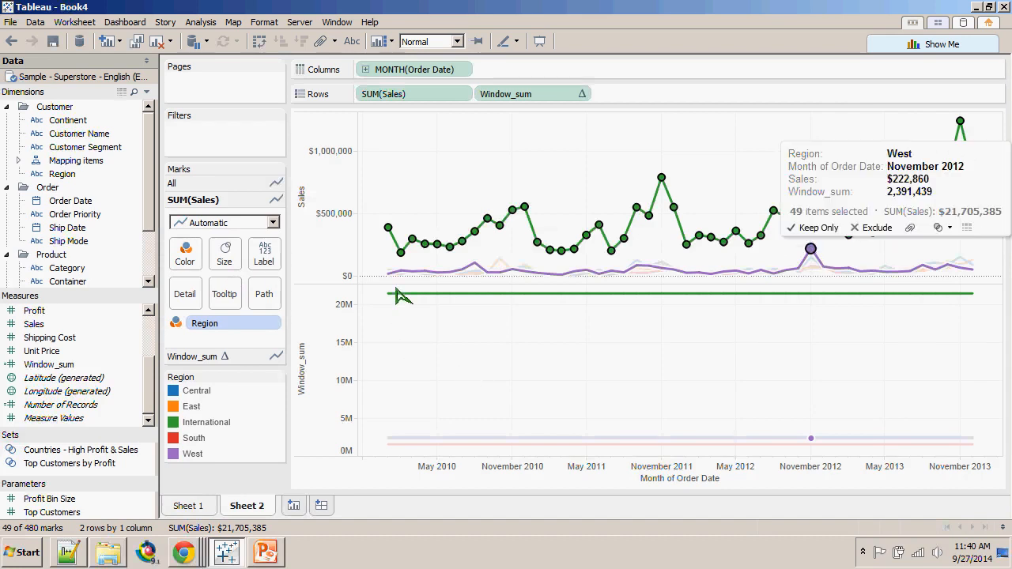
ctrl+click(811, 249)
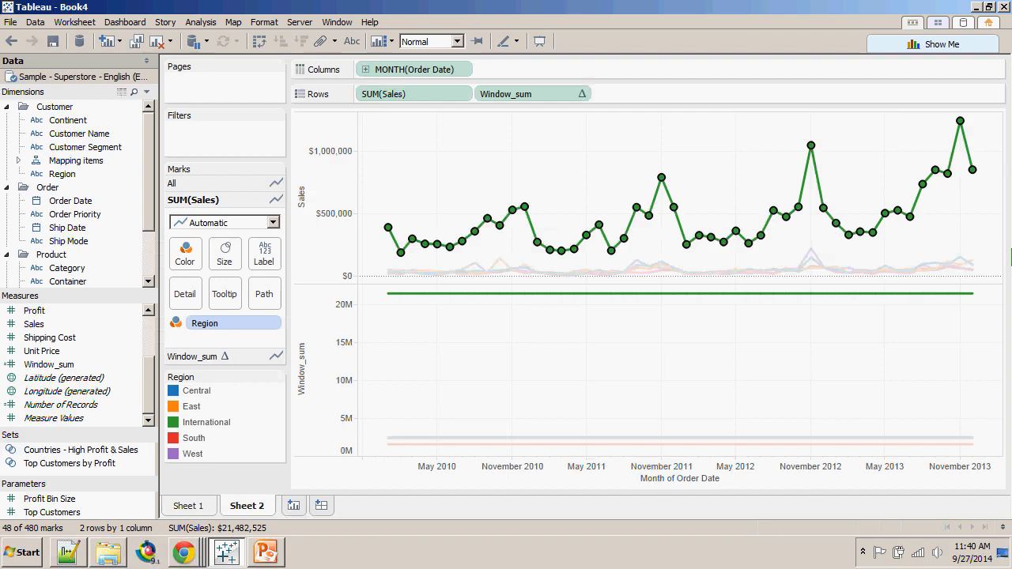
click(1011, 250)
mouse_move(387, 293)
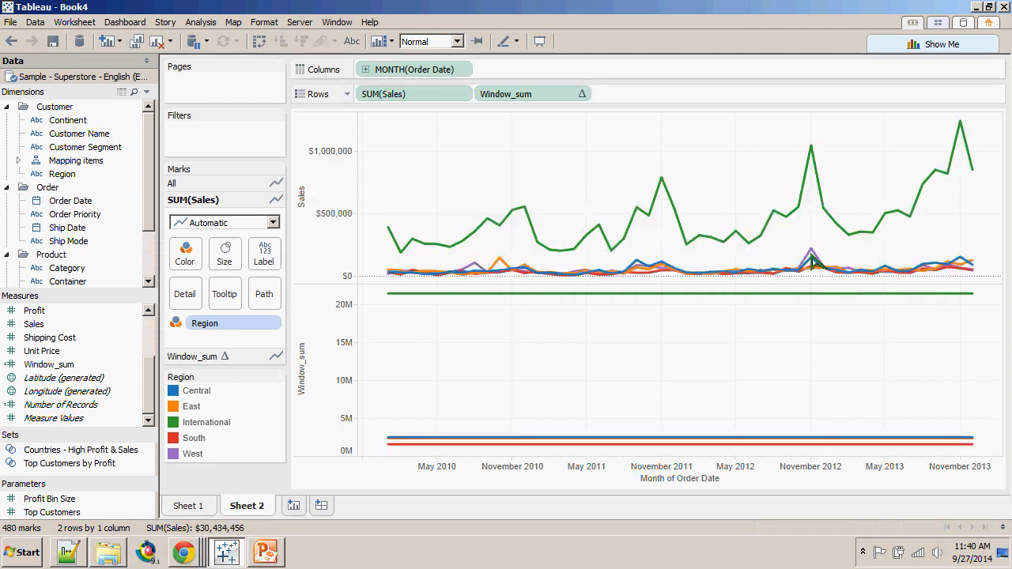
- Check which Compute using option applies to Window_sum on Rows without changing it
click(583, 94)
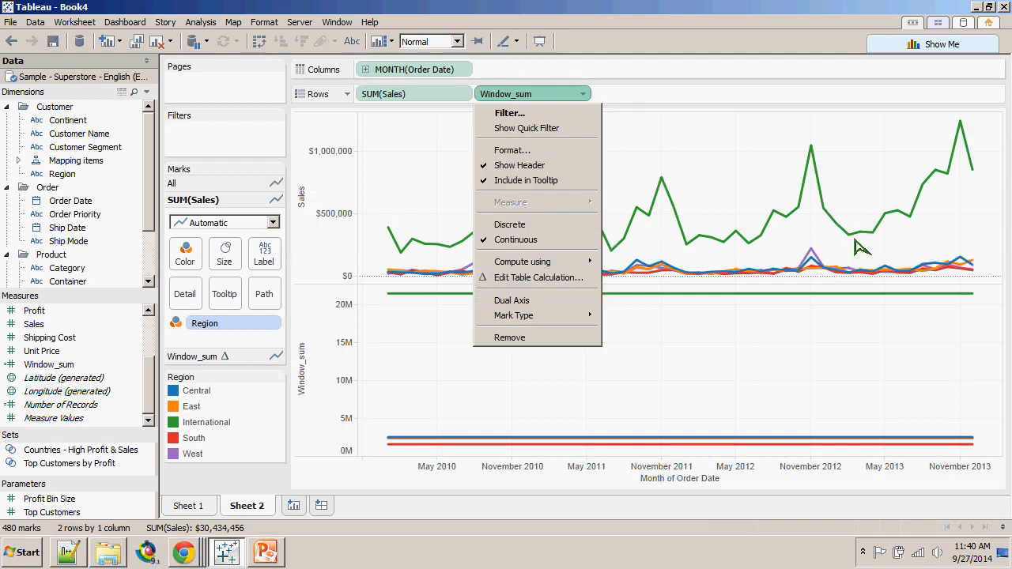
key(Up)
key(Right)
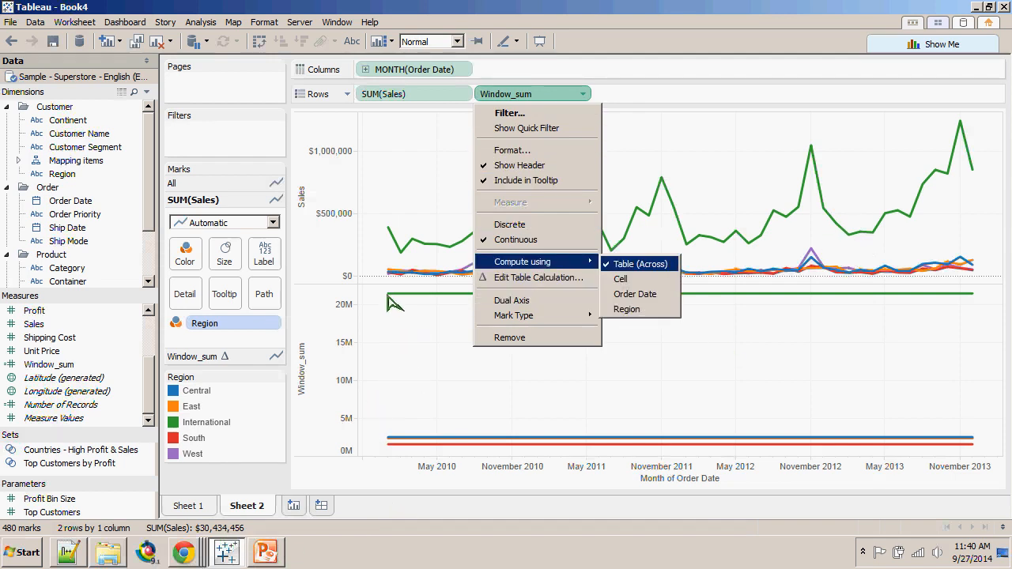
key(Left)
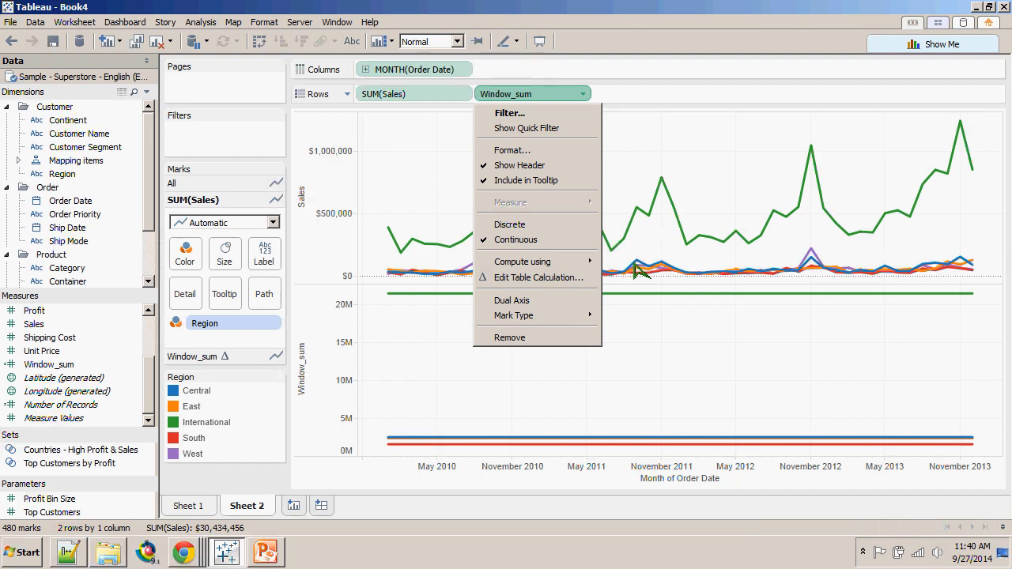
click(429, 75)
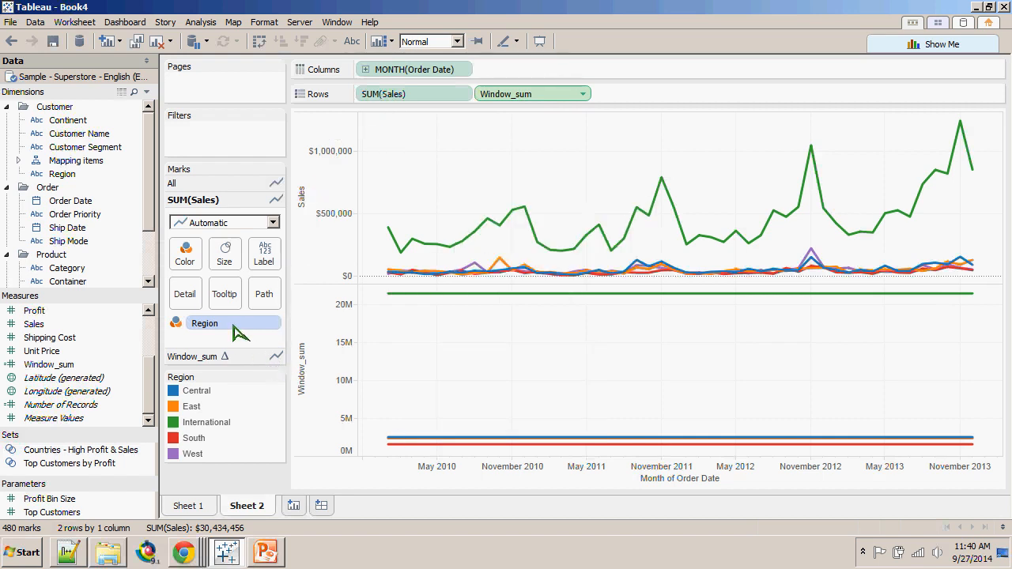
- Create a calculated field named Total sum with the formula TOTAL(SUM([Sales]))
right_click(63, 365)
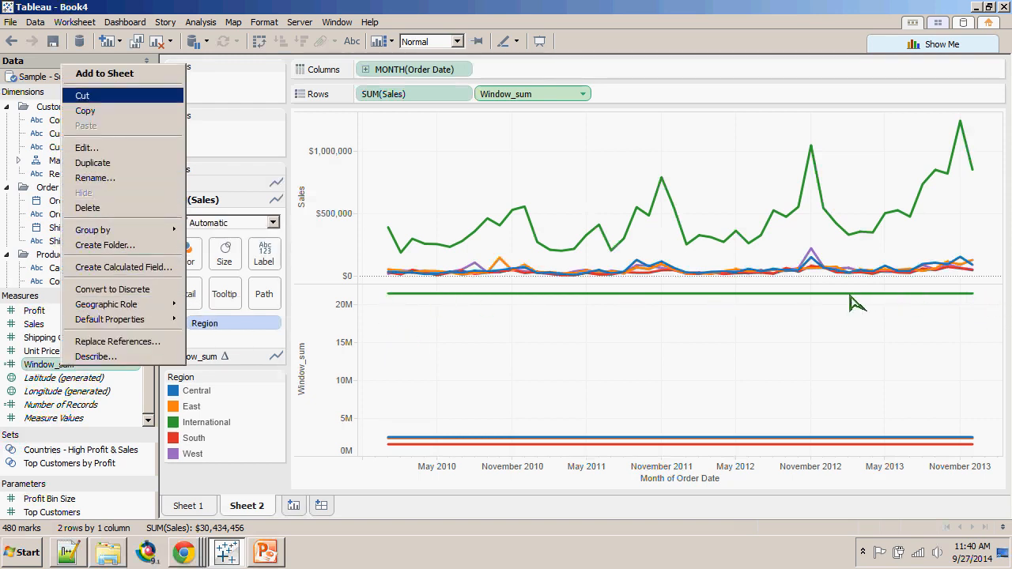
click(123, 268)
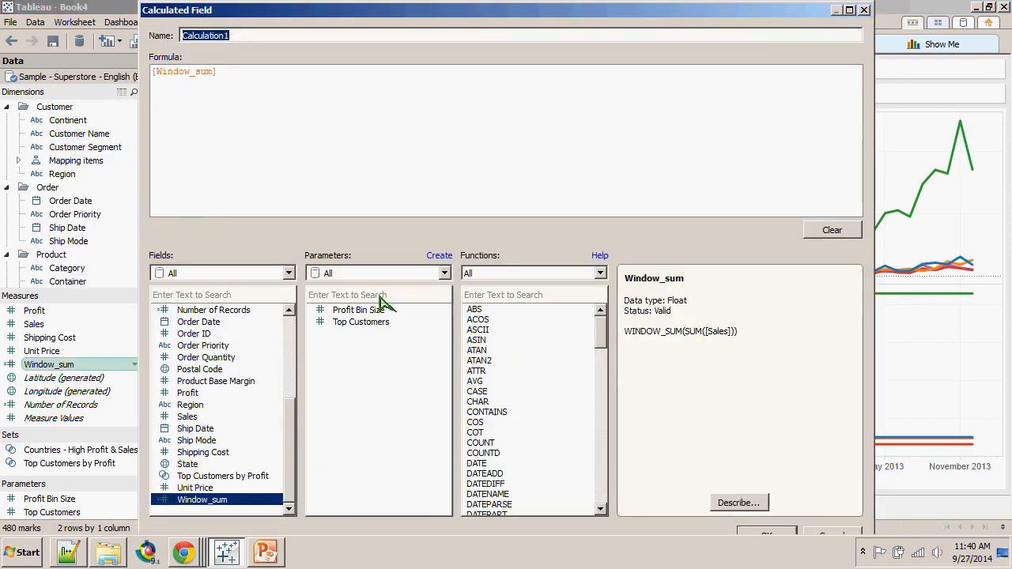
text(Tota)
text(l sum)
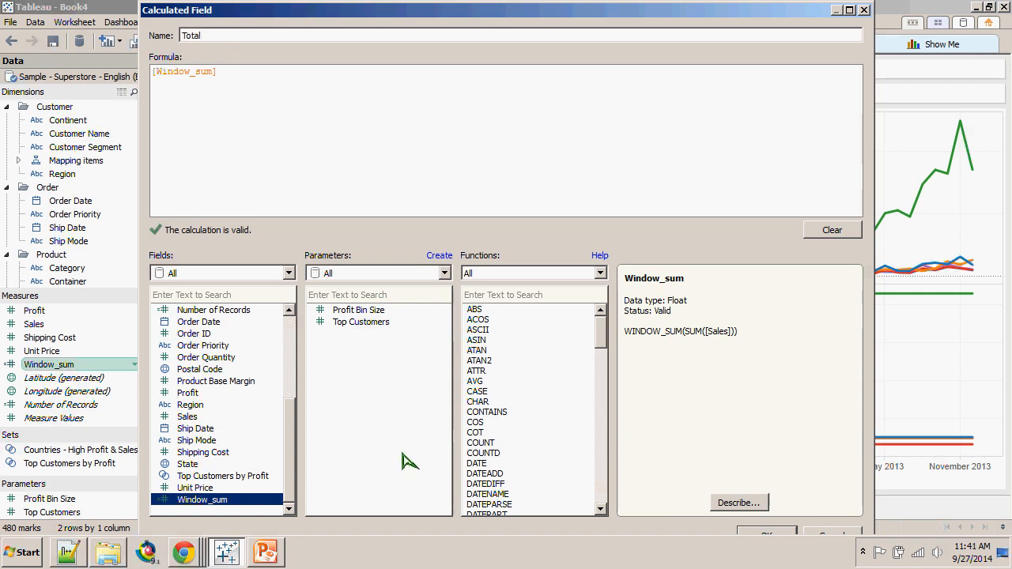
key(Tab)
text(TO)
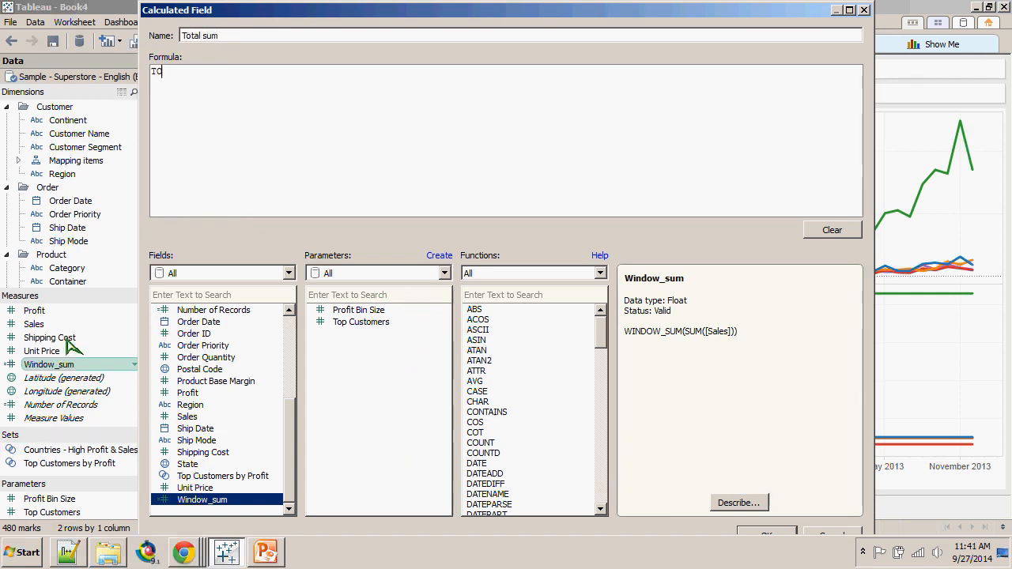
text(TAL(SUM()))
key(Left)
key(Left)
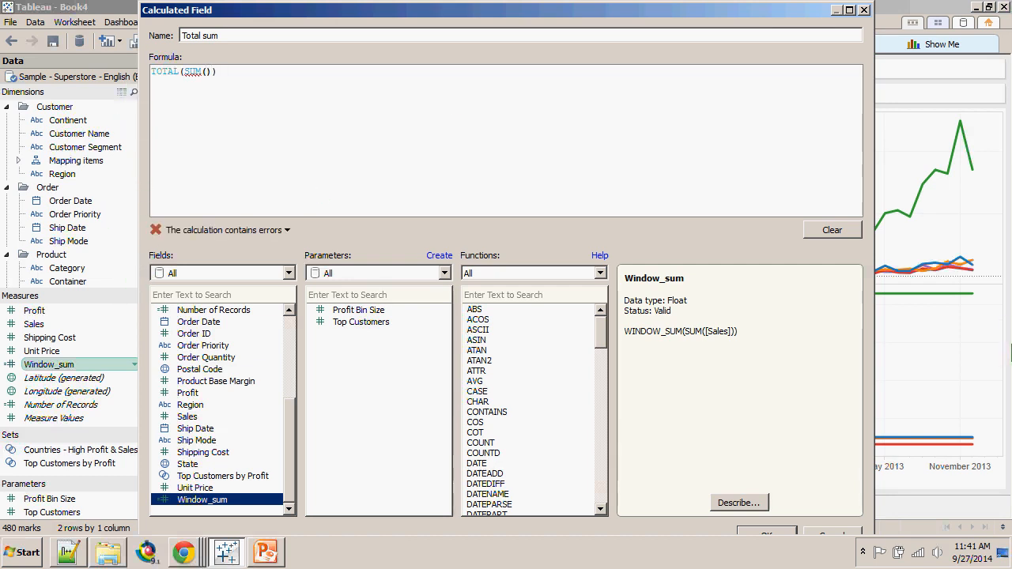
scroll(223, 410, up, 5)
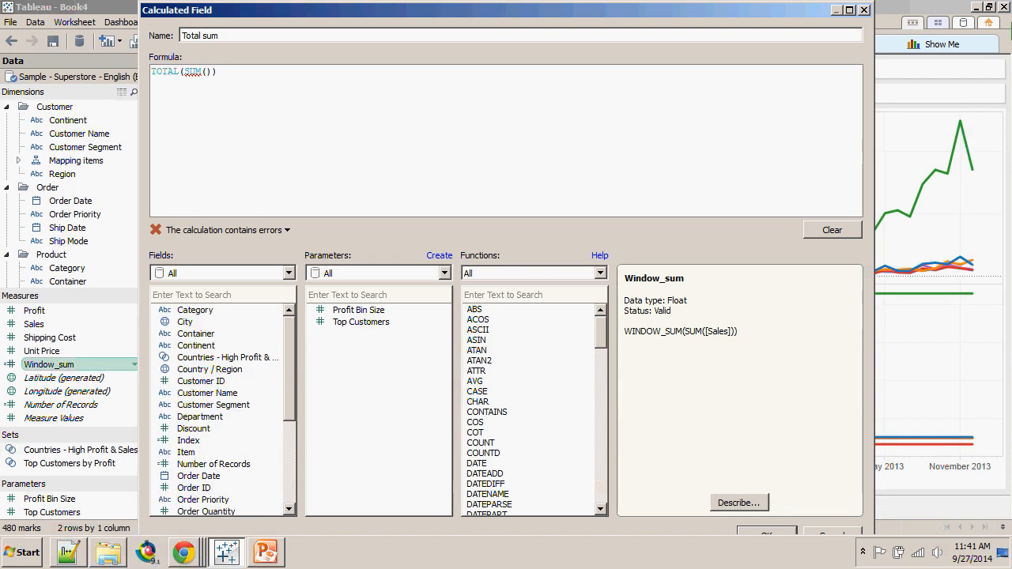
scroll(223, 409, down, 5)
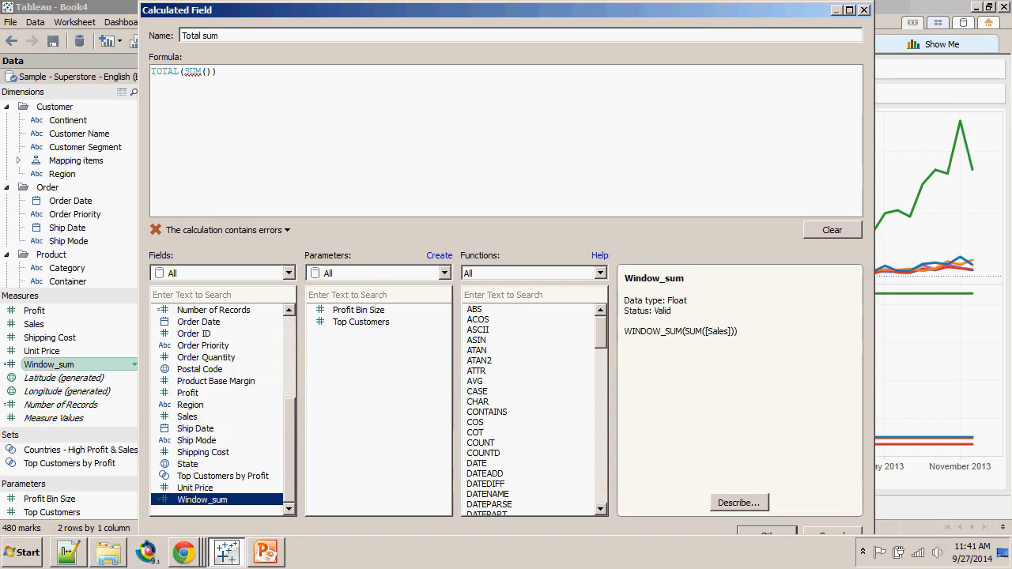
double_click(187, 417)
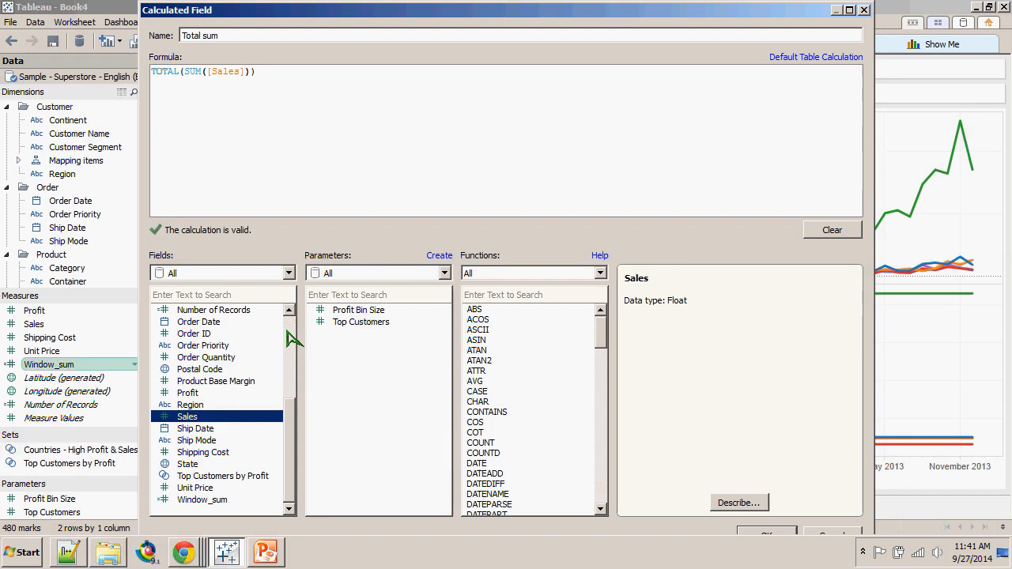
key(Return)
- Add Total sum to Rows after Window_sum and select all the Sales marks to compare their summed Sales, clearing the selection when done
drag(42, 351, 717, 95)
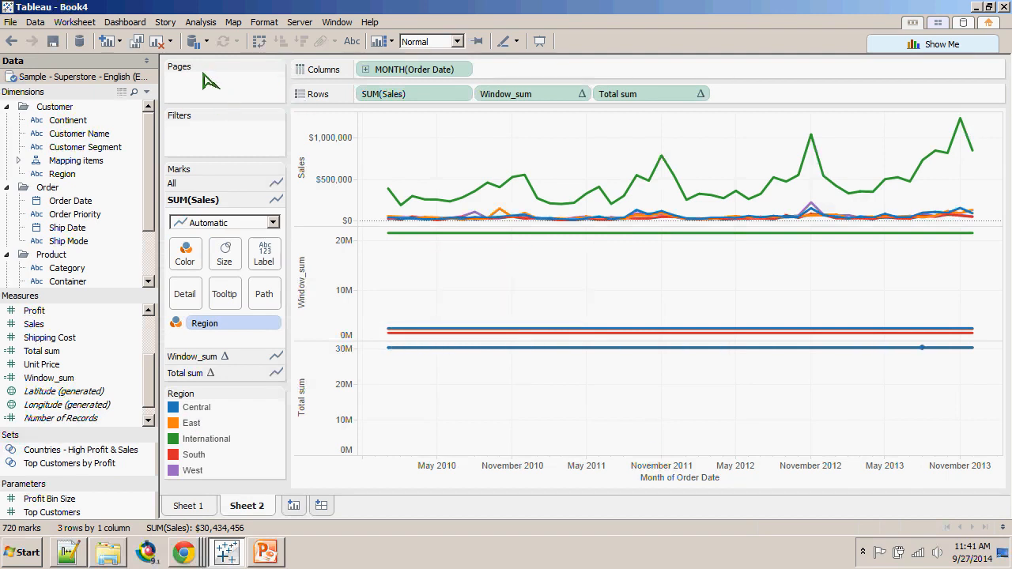
drag(368, 115, 1002, 224)
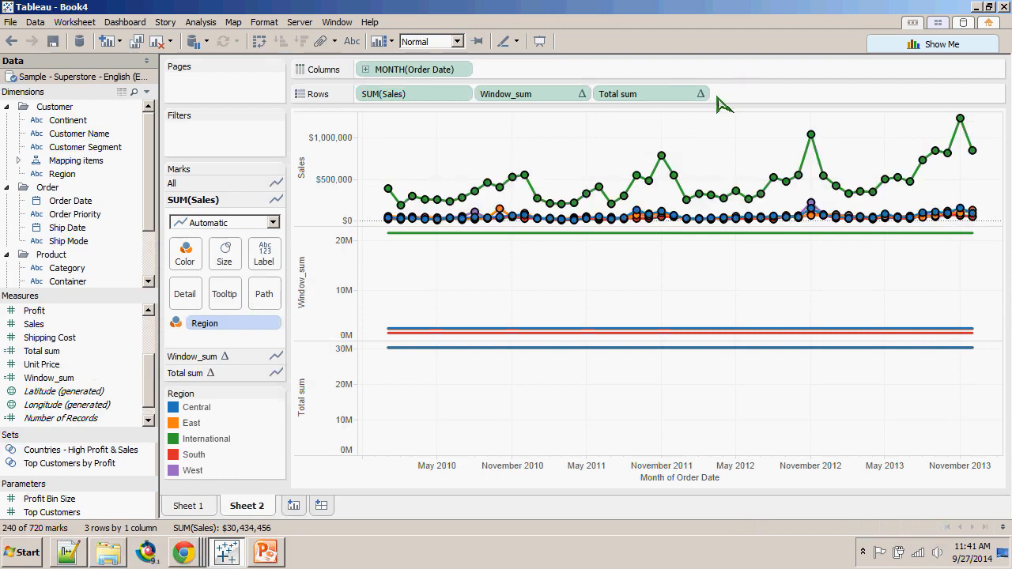
click(518, 358)
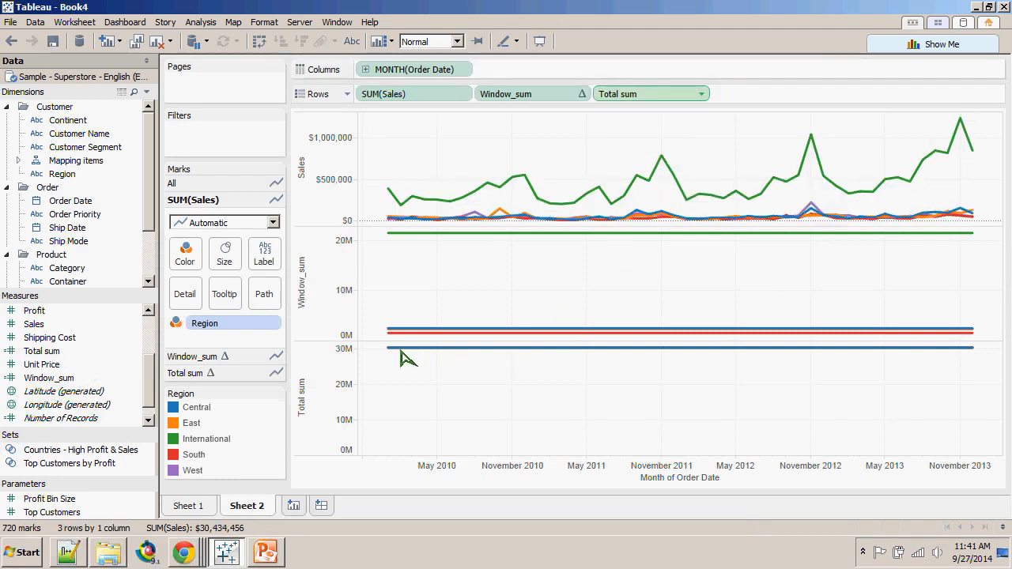
click(701, 94)
mouse_move(665, 262)
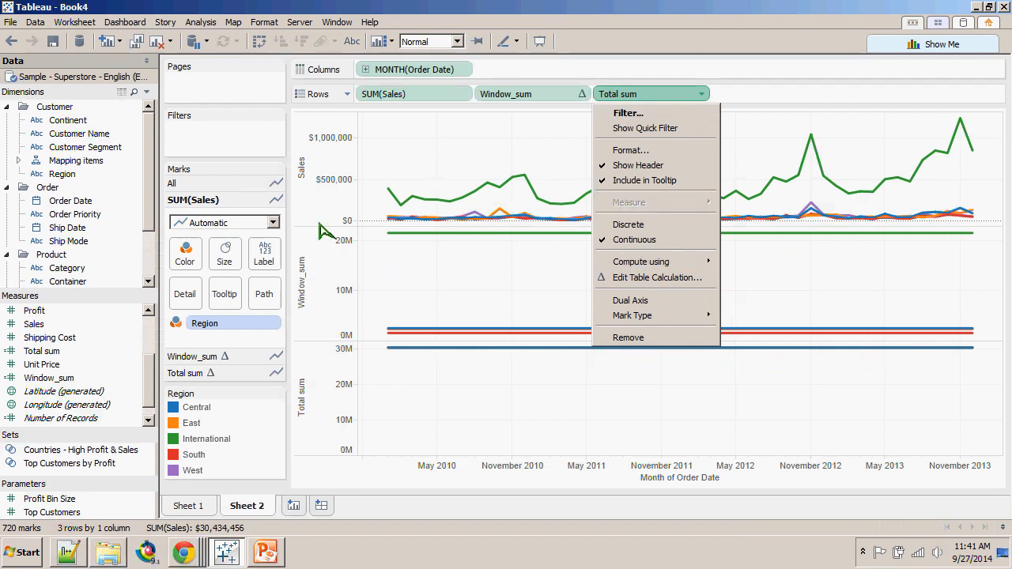
click(373, 119)
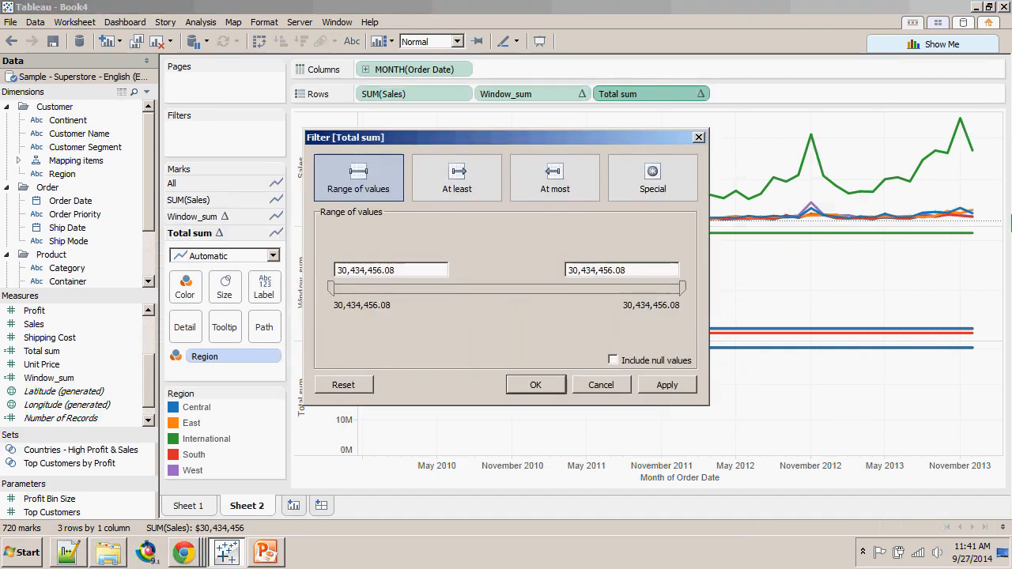
key(Escape)
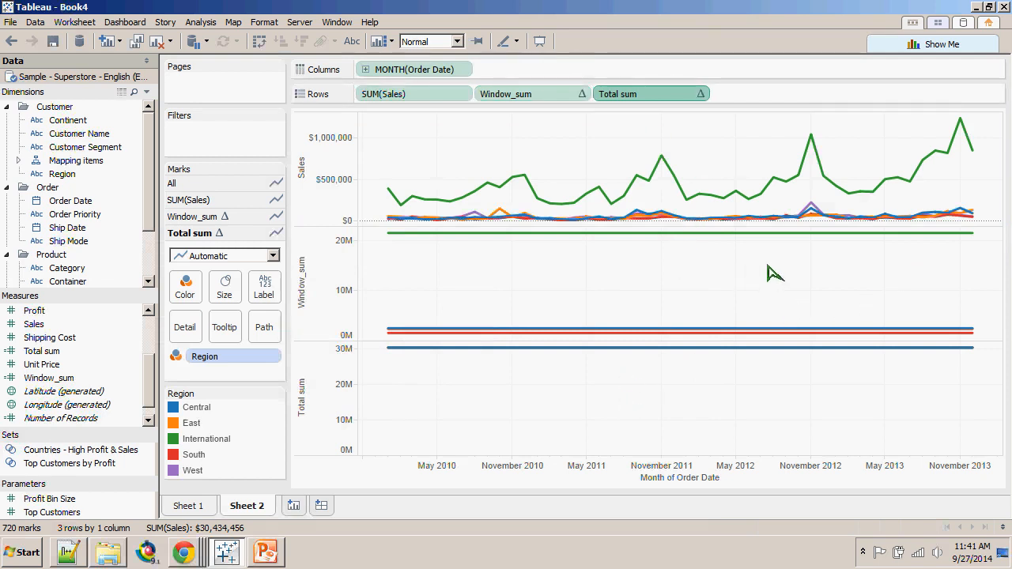
- Check which Compute using option applies to Total sum on Rows and open its table calculation settings
right_click(595, 96)
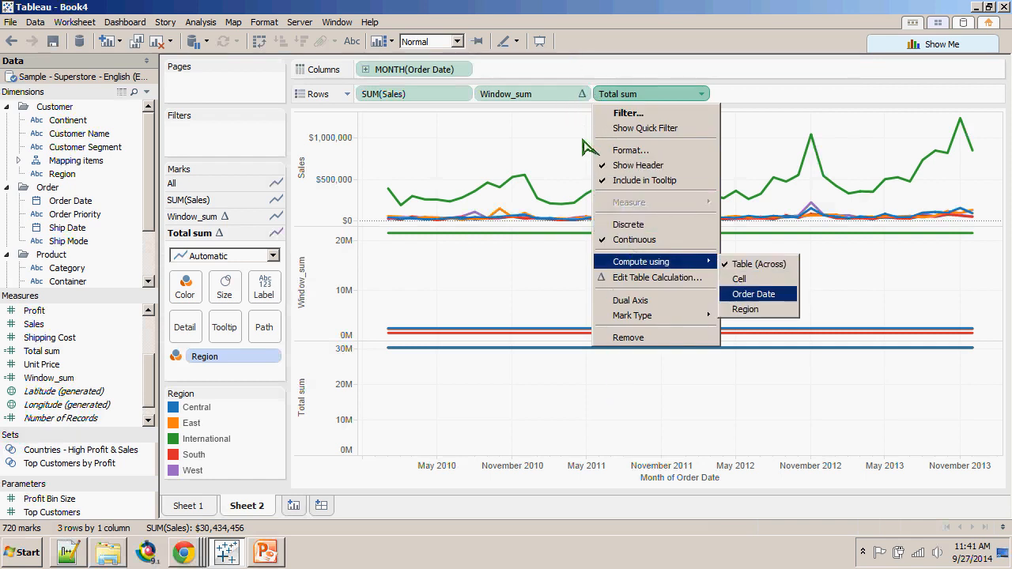
key(Down)
key(Down)
key(Down)
key(Down)
key(Down)
key(Left)
key(Down)
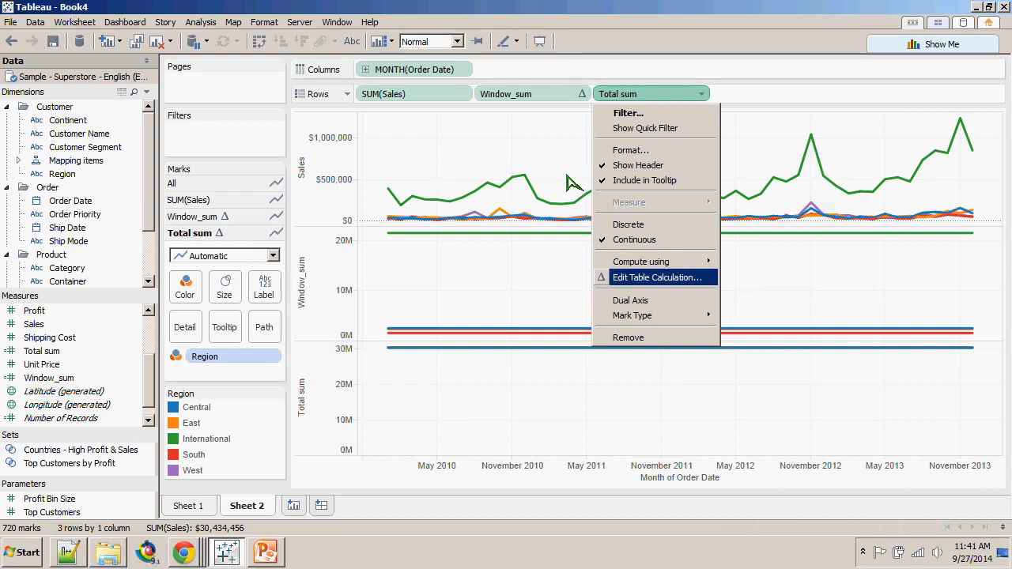
key(Return)
- Inspect the Advanced partitioning and addressing of the Total sum table calculation, closing both dialogs without changes
click(567, 178)
key(Down)
key(Down)
key(Down)
key(Down)
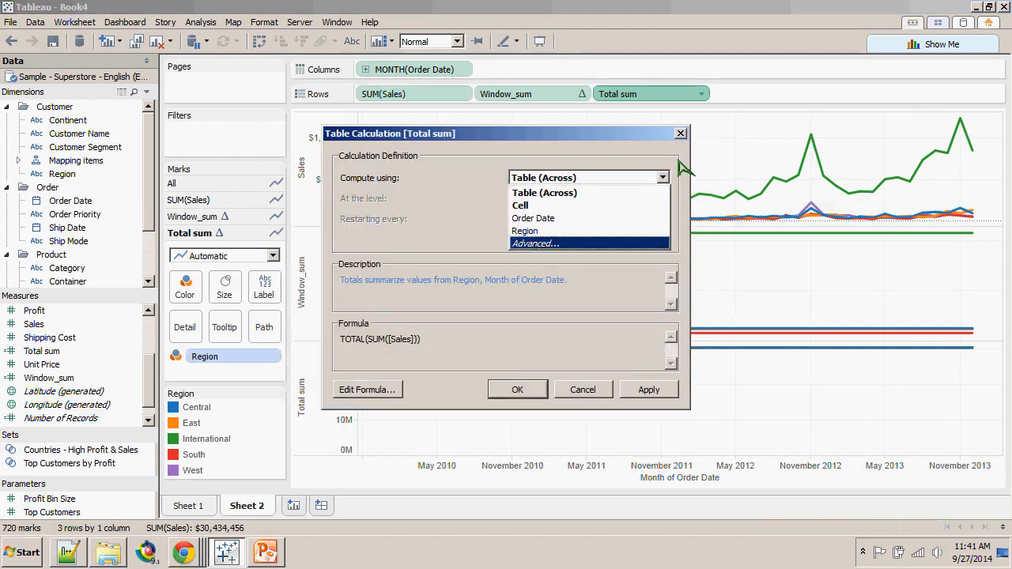
key(Return)
key(Down)
key(Return)
click(506, 174)
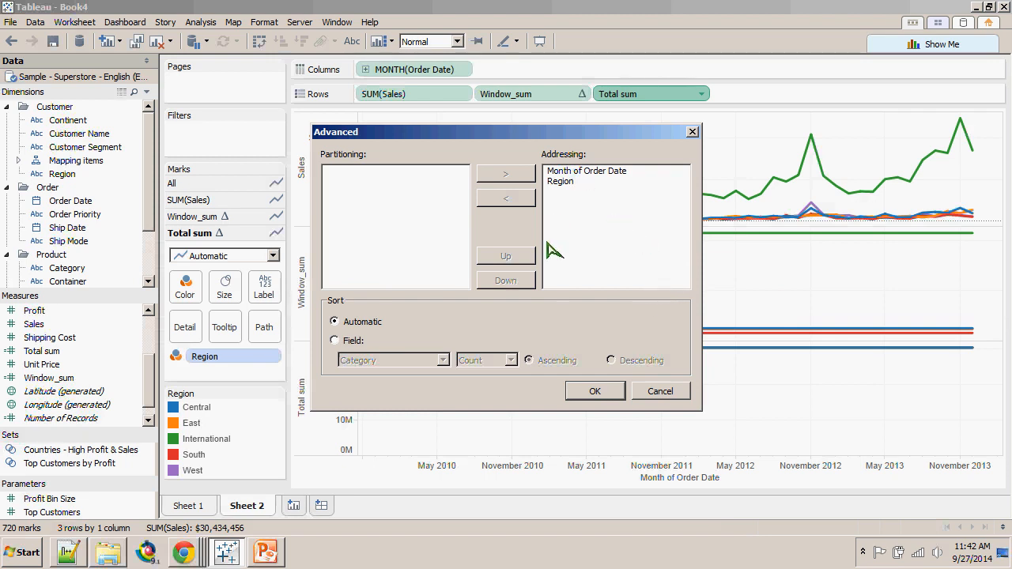
click(693, 132)
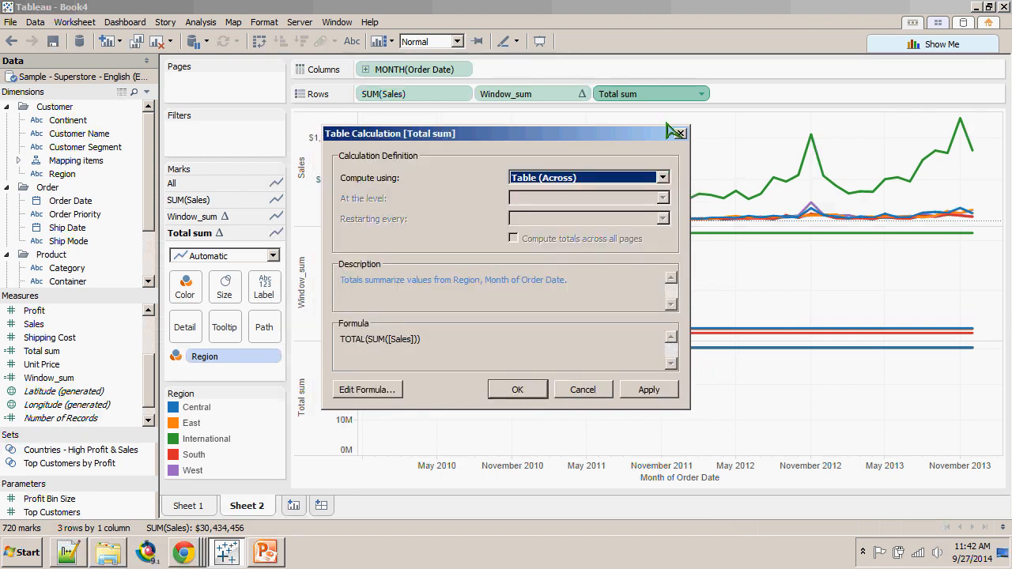
key(Escape)
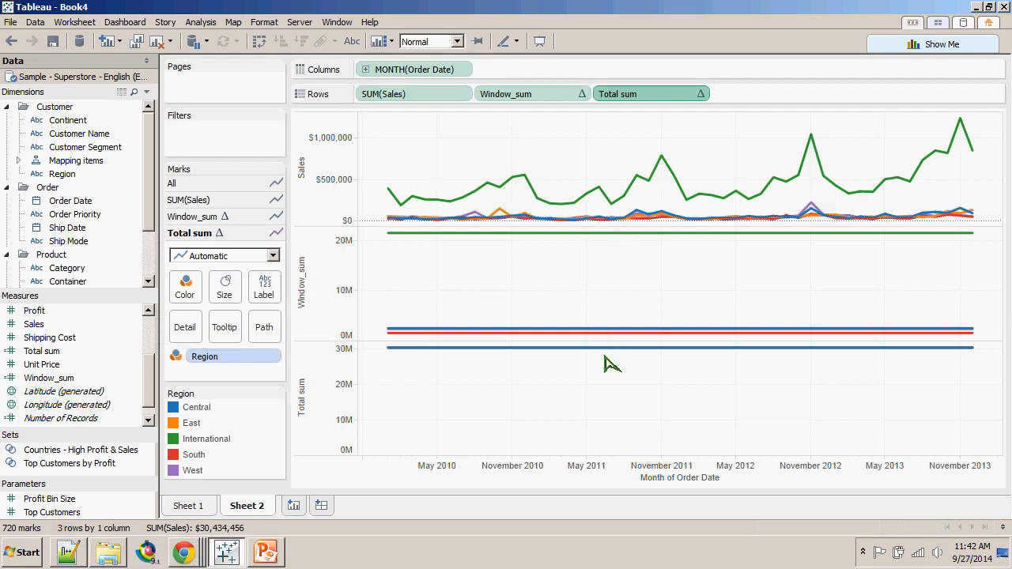
- Add a blank worksheet, and highlight the Range Aware definition and its Bin type in the Google Docs document before returning to Tableau
key(ctrl+m)
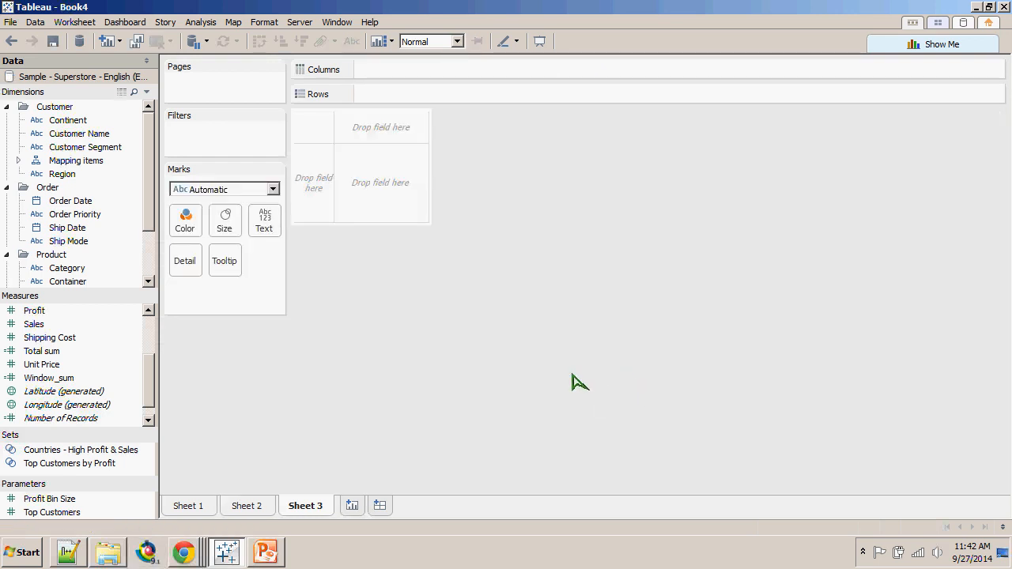
key(alt+Tab)
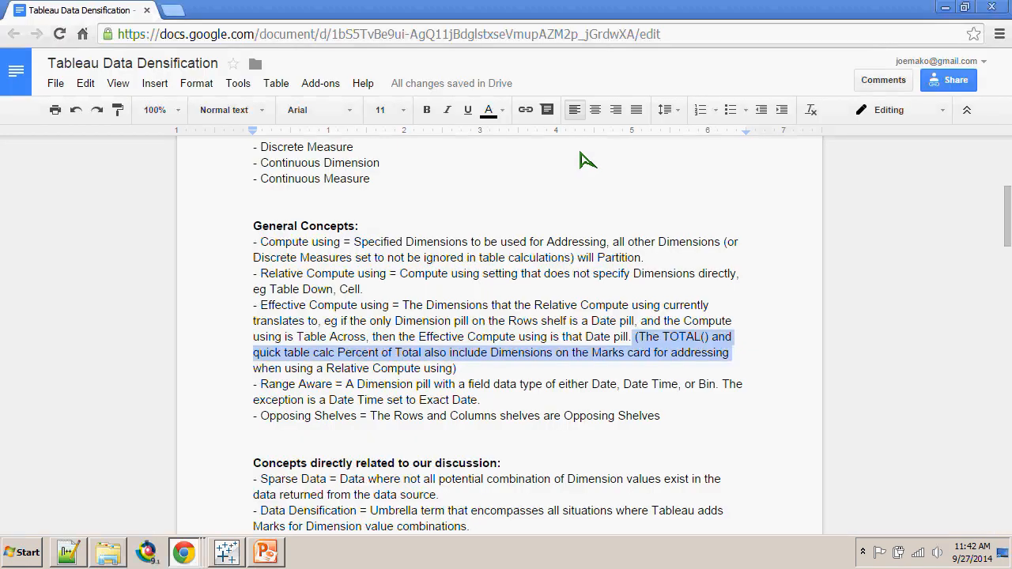
drag(257, 384, 486, 400)
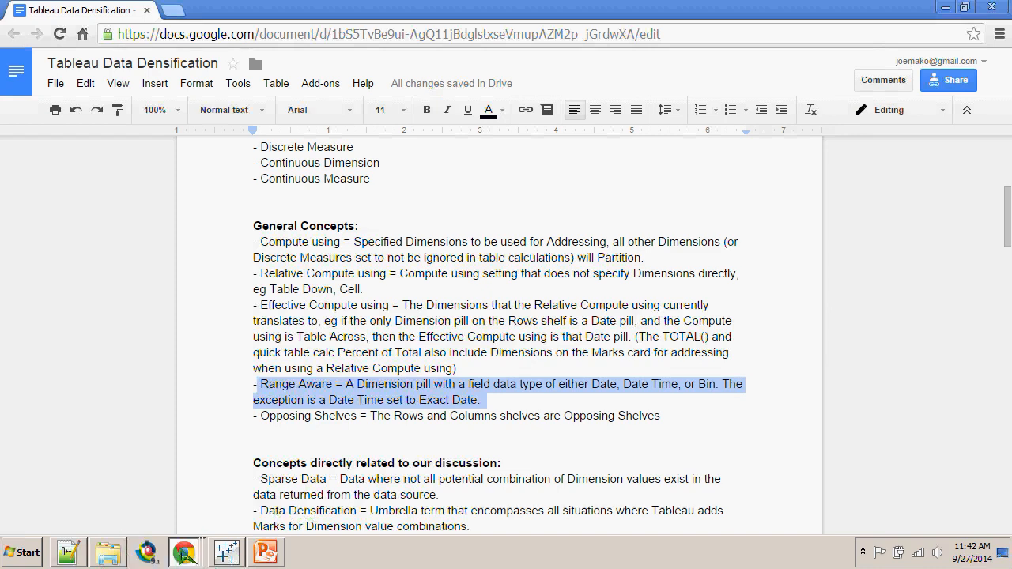
click(601, 384)
drag(652, 384, 710, 384)
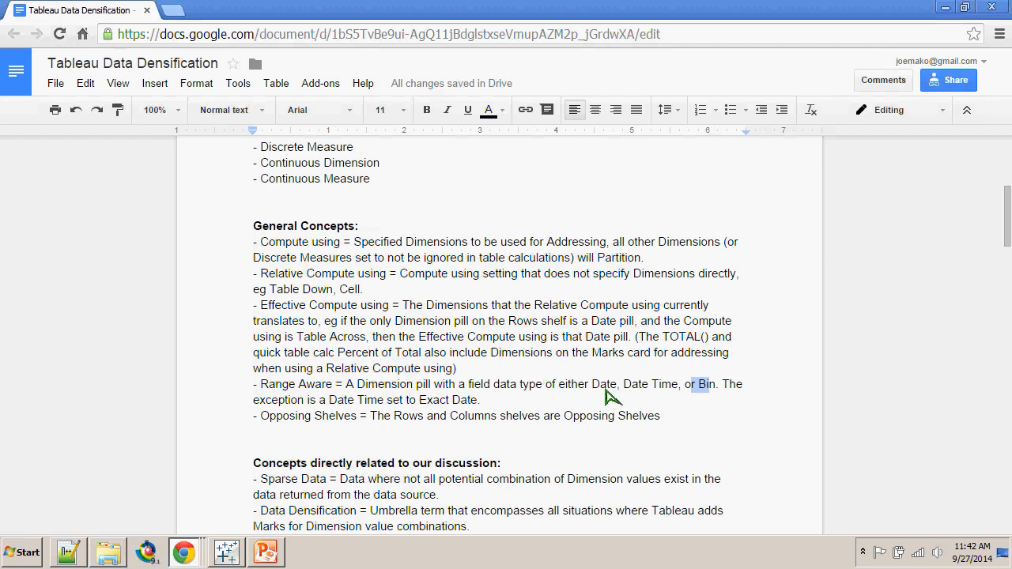
key(alt+Tab)
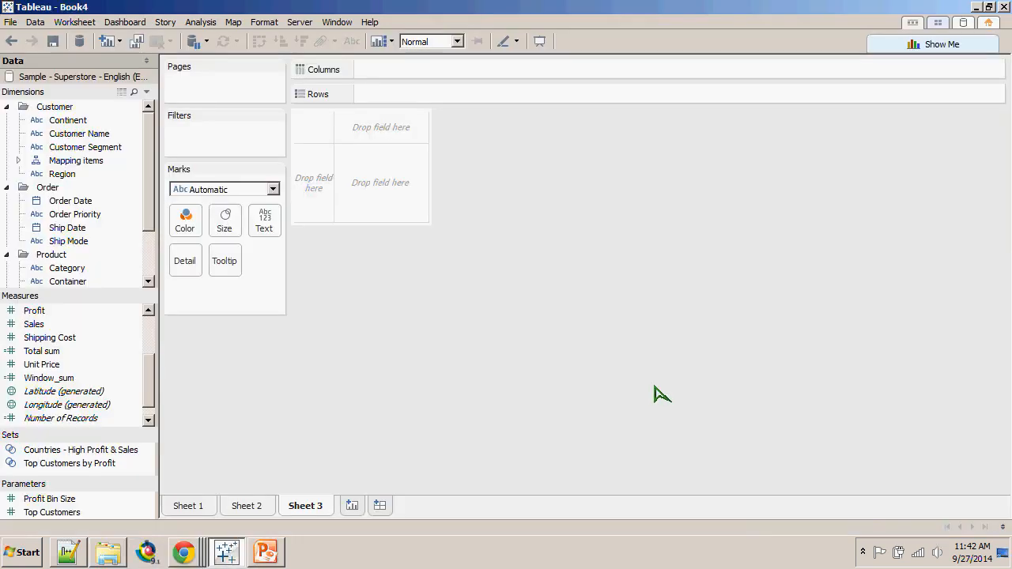
- Place Order Date on Rows as a continuous MONTH and look over the date levels offered for it
drag(70, 201, 396, 92)
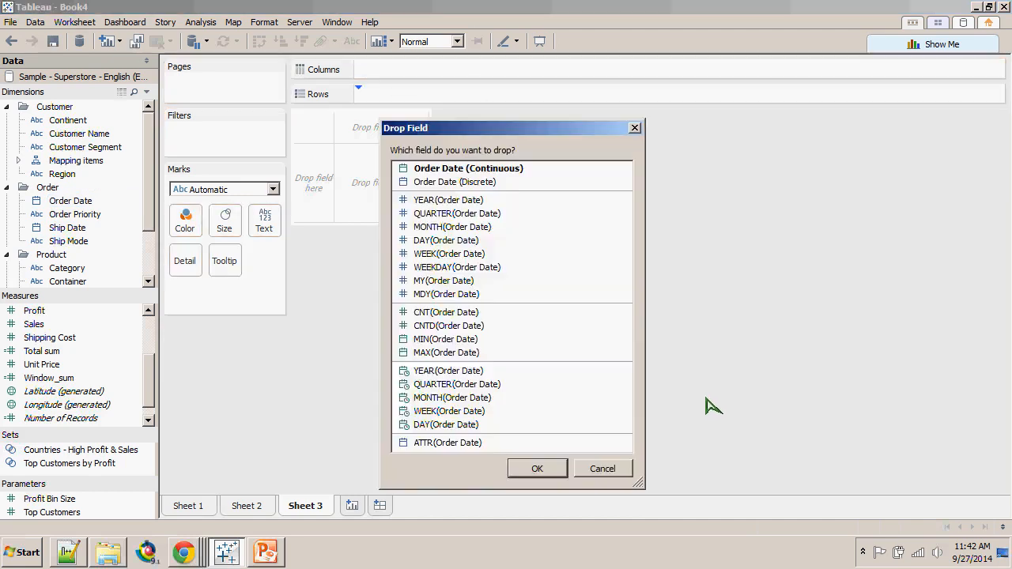
click(635, 402)
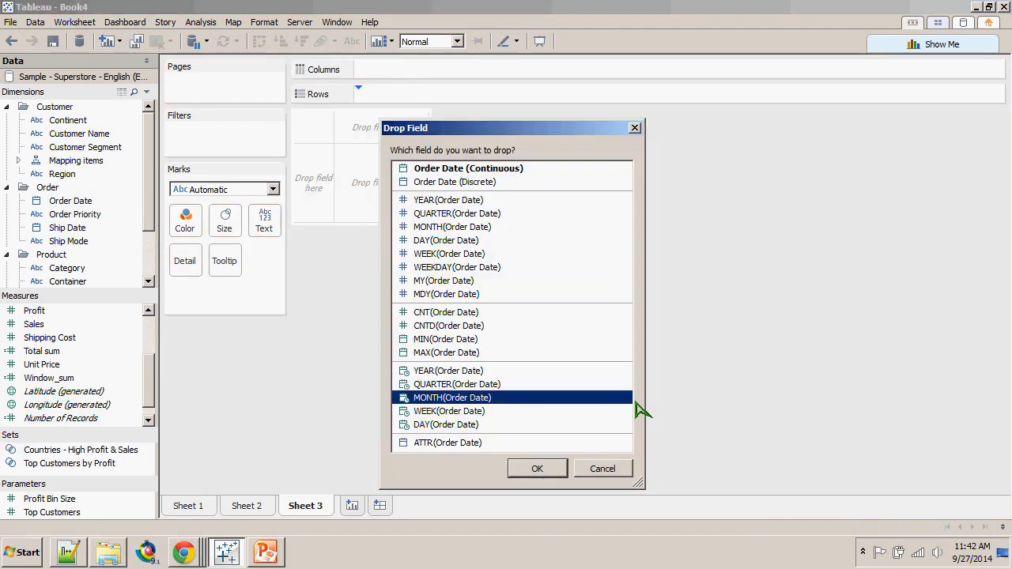
key(Return)
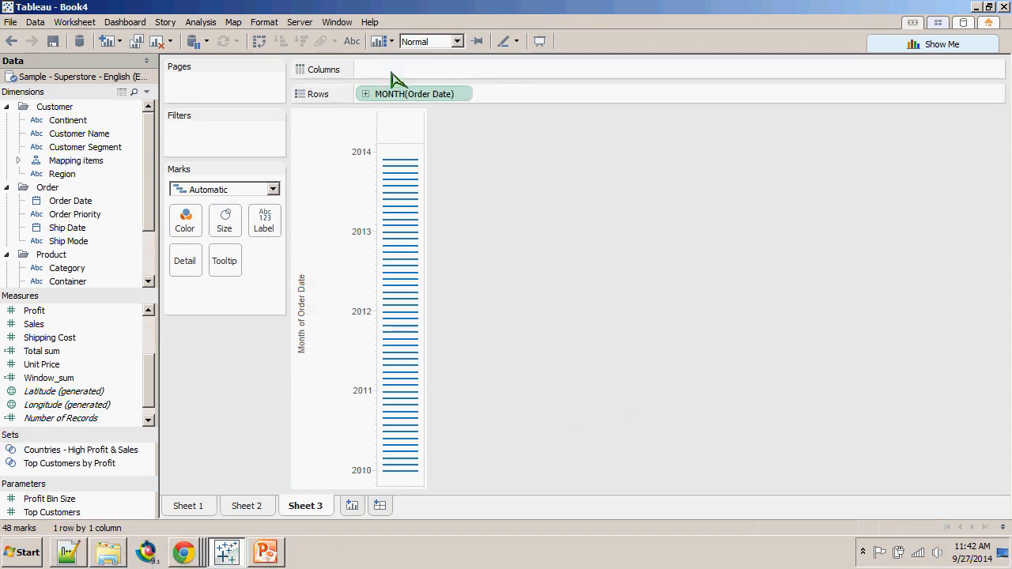
click(418, 96)
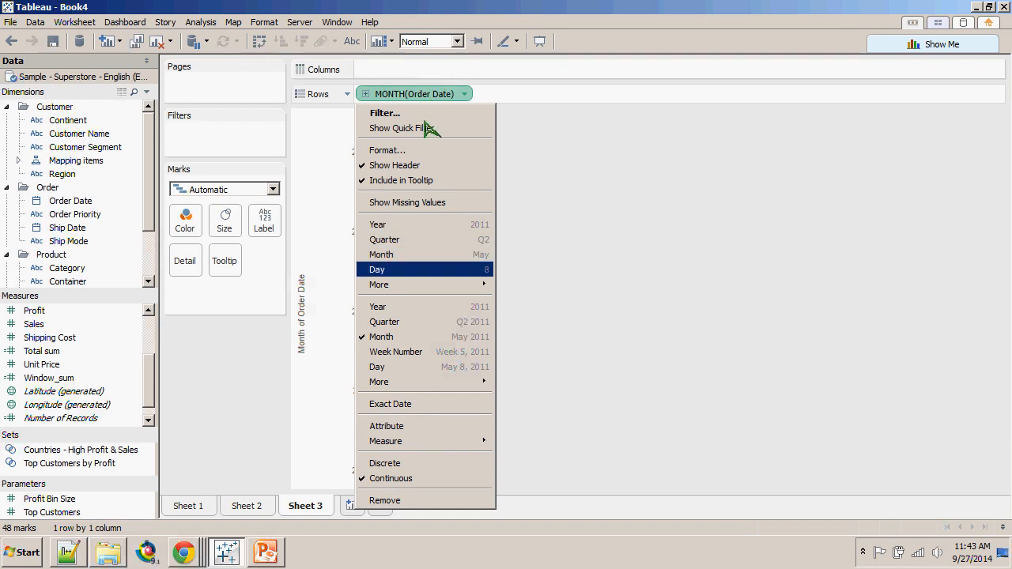
click(399, 355)
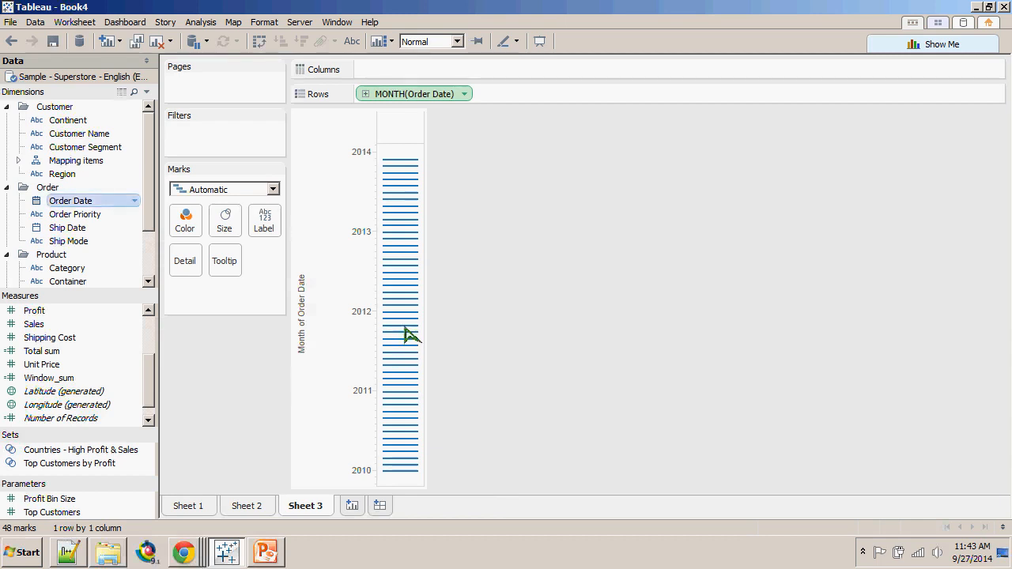
- Create a calculated field named now with the formula NOW()
right_click(76, 201)
key(Up)
key(Return)
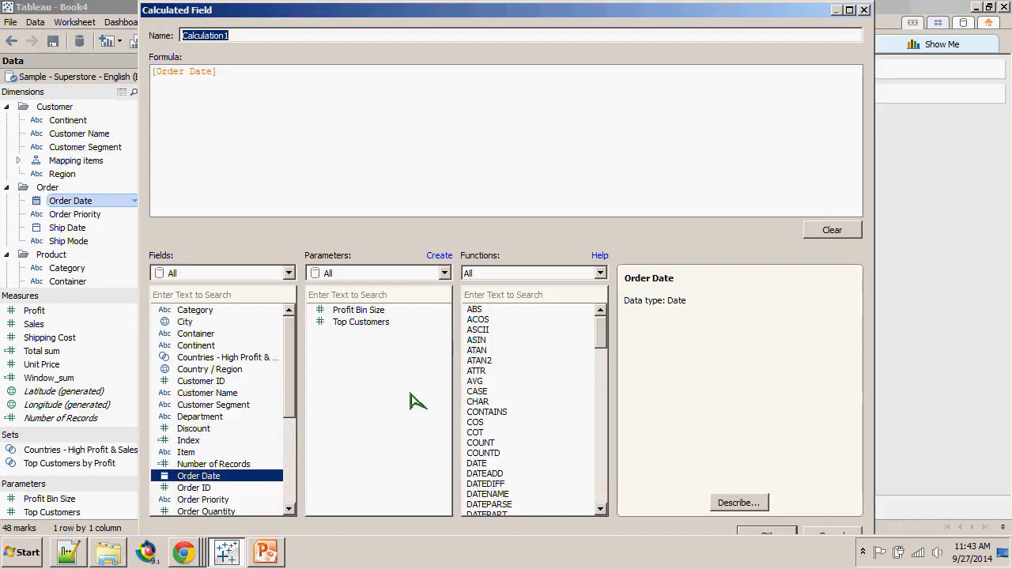
text(now)
key(Tab)
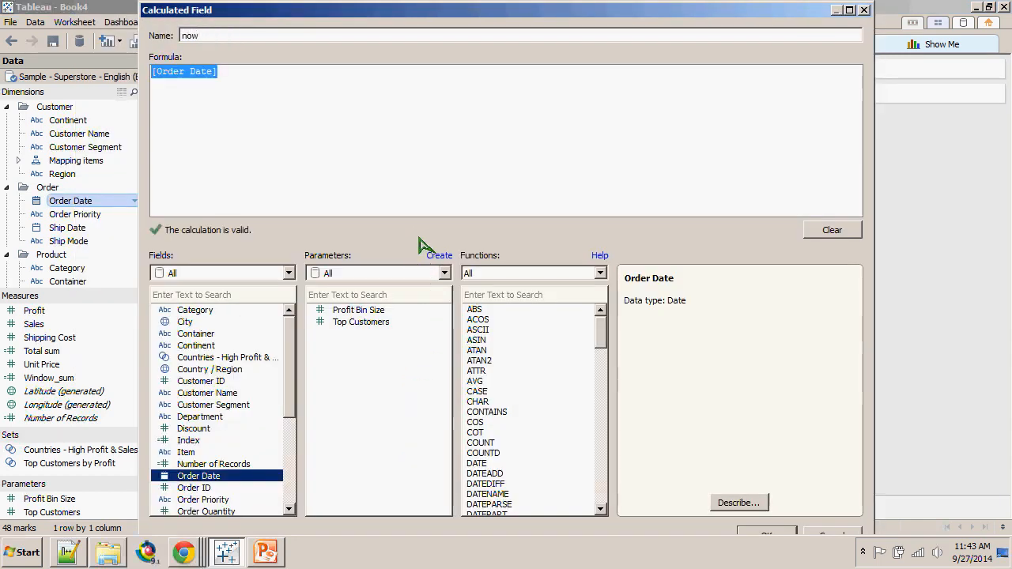
text(NOW())
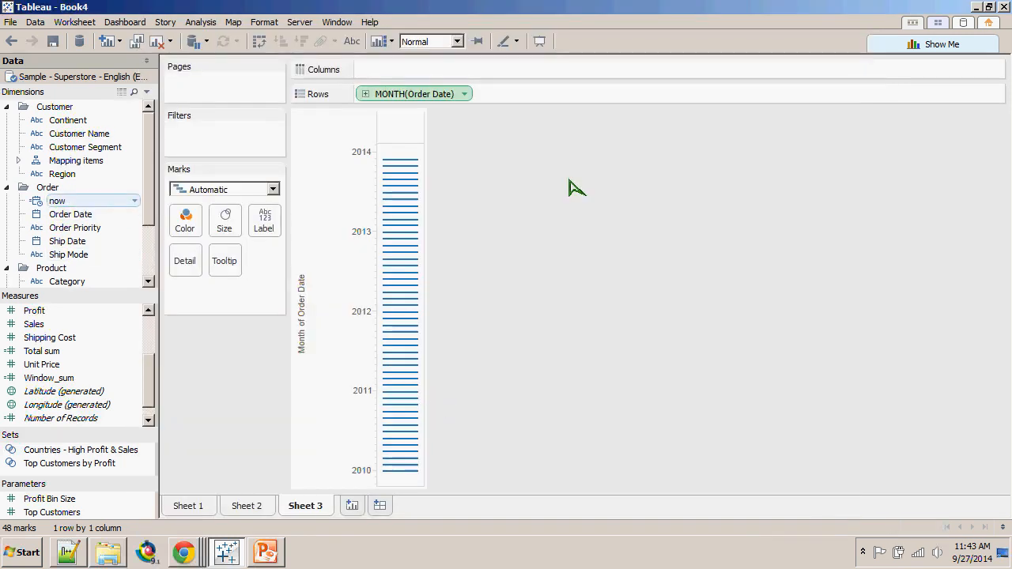
- Replace MONTH(Order Date) on Rows with continuous now, check its Exact Date setting, and remove it from the shelf
drag(77, 208, 182, 229)
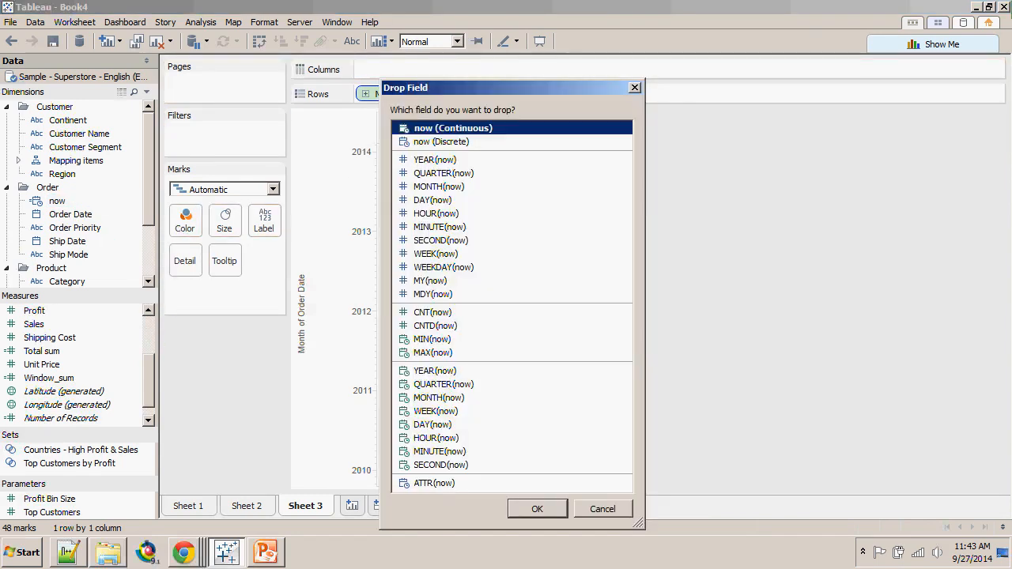
click(537, 509)
click(464, 94)
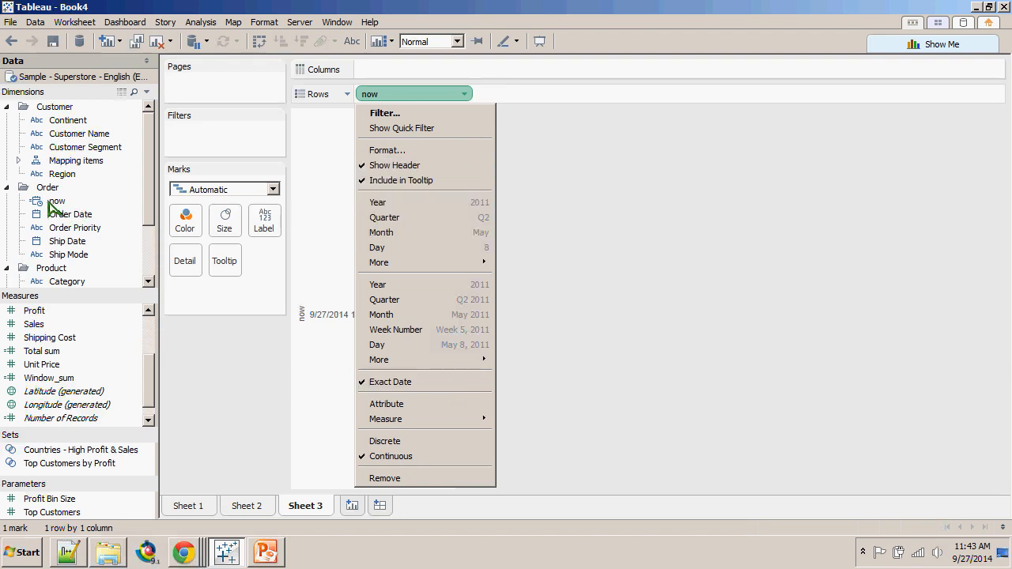
click(49, 203)
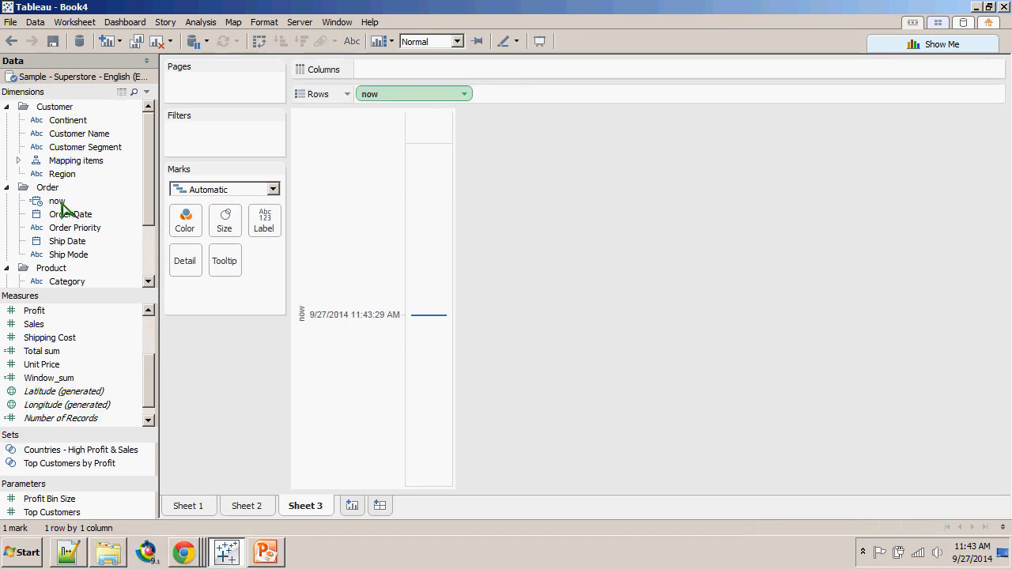
drag(401, 94, 609, 330)
- Create bins from the Sales measure named Sales (bin) with a bin size of 1000
right_click(67, 241)
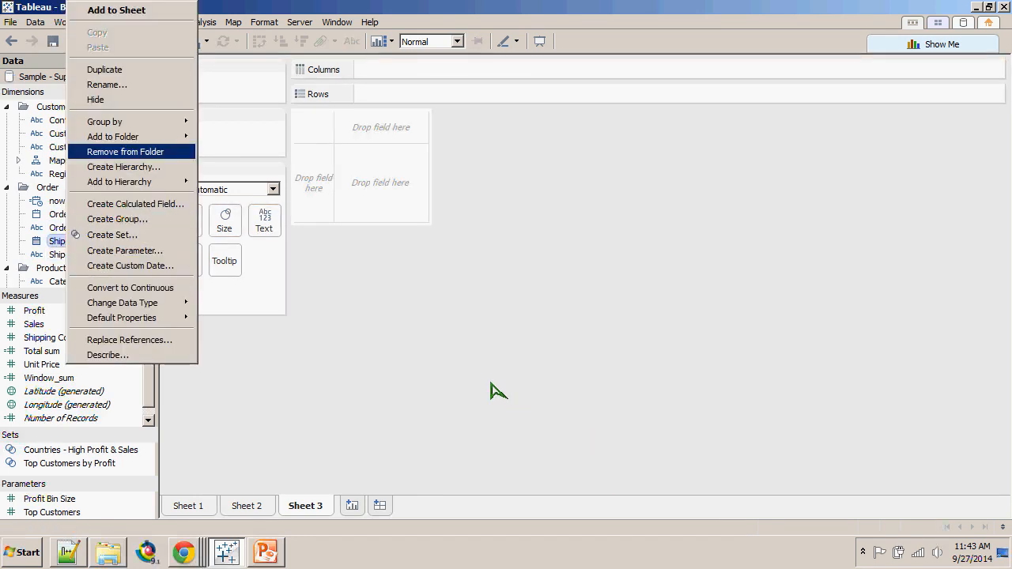
right_click(33, 324)
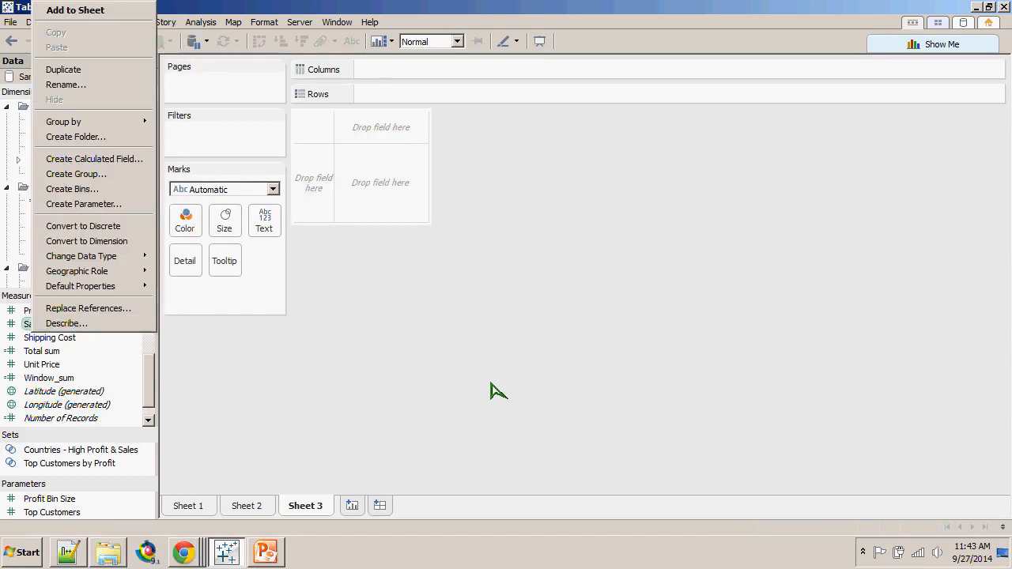
click(72, 189)
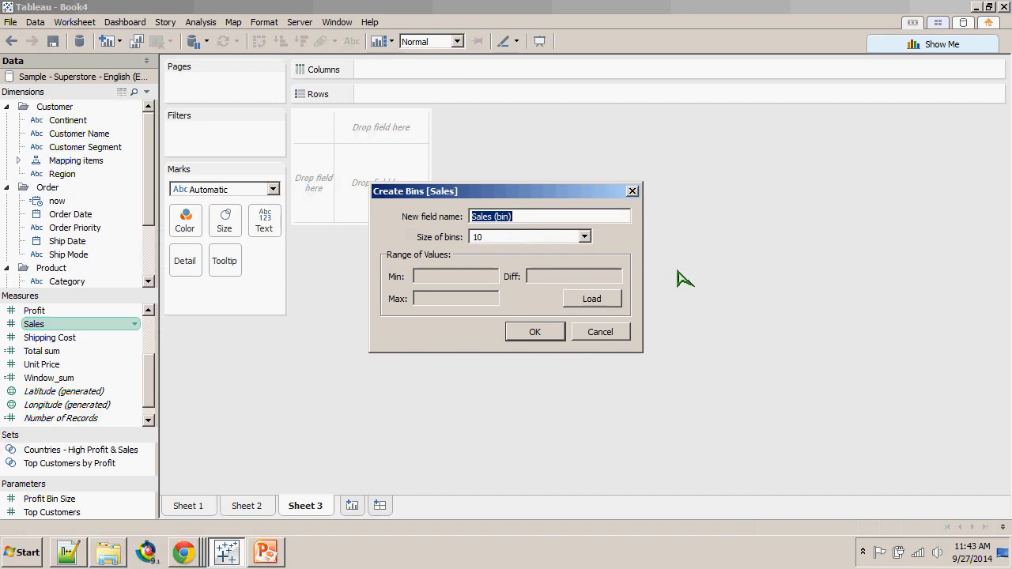
click(506, 220)
text(00)
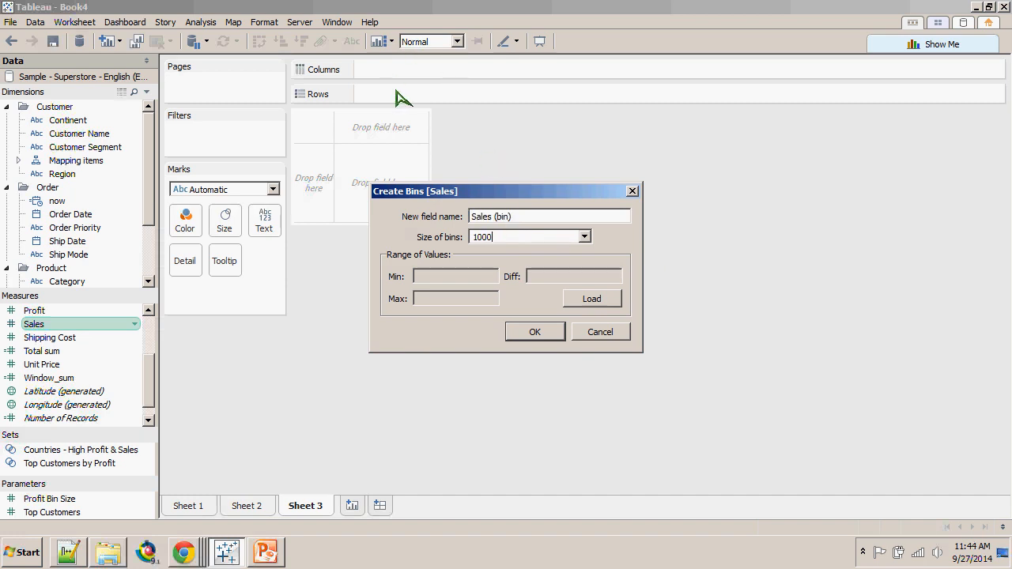
key(Return)
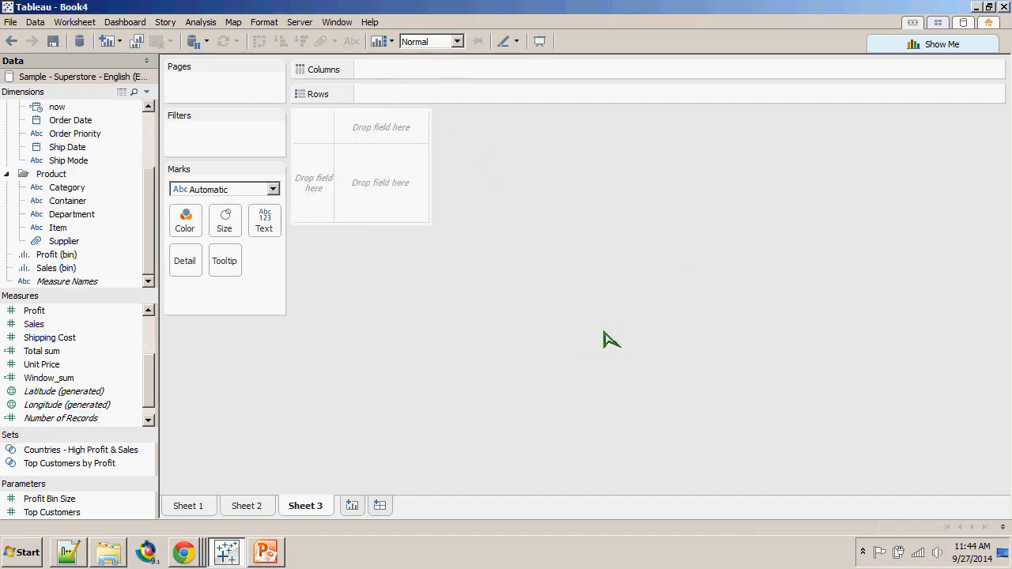
- Inspect the bin size settings of Profit (bin) and Sales (bin) without changing them
click(131, 254)
ctrl+click(93, 267)
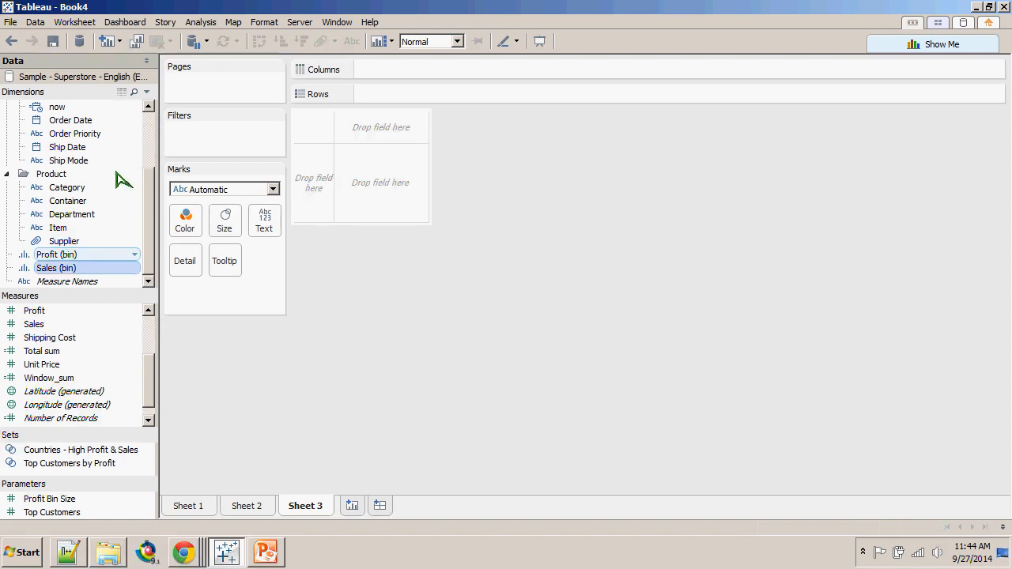
right_click(54, 255)
click(85, 84)
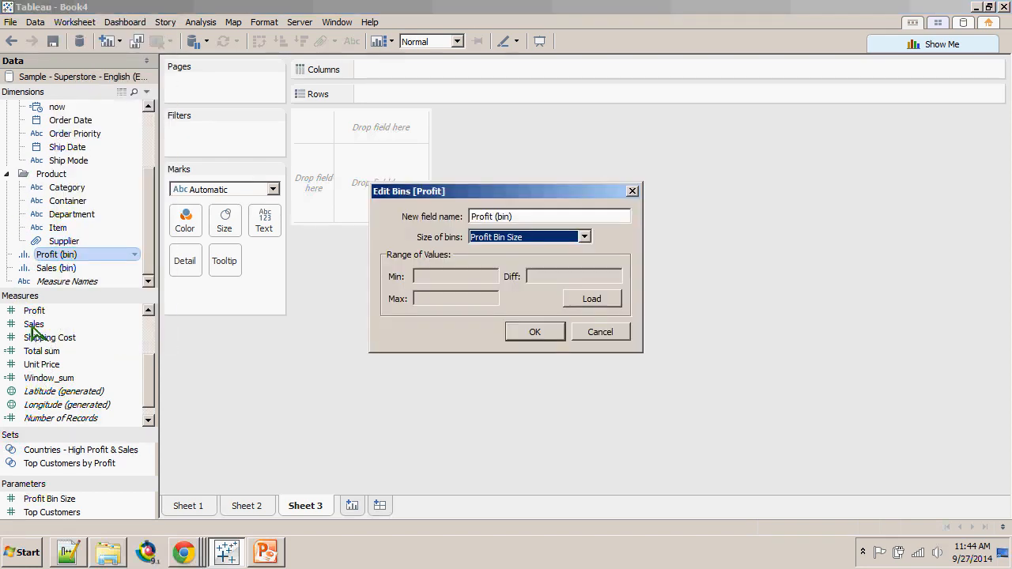
key(Escape)
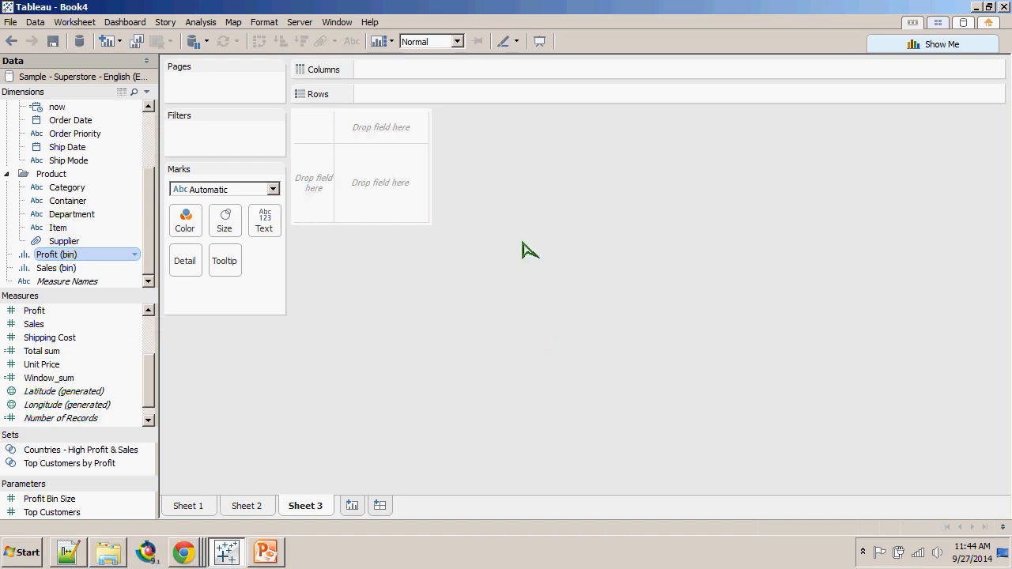
right_click(60, 268)
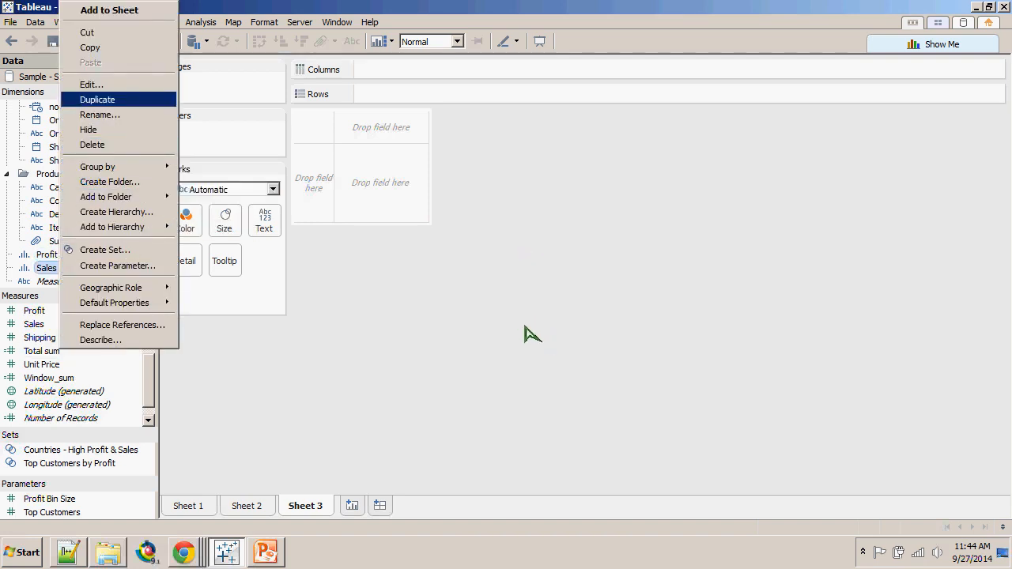
click(92, 85)
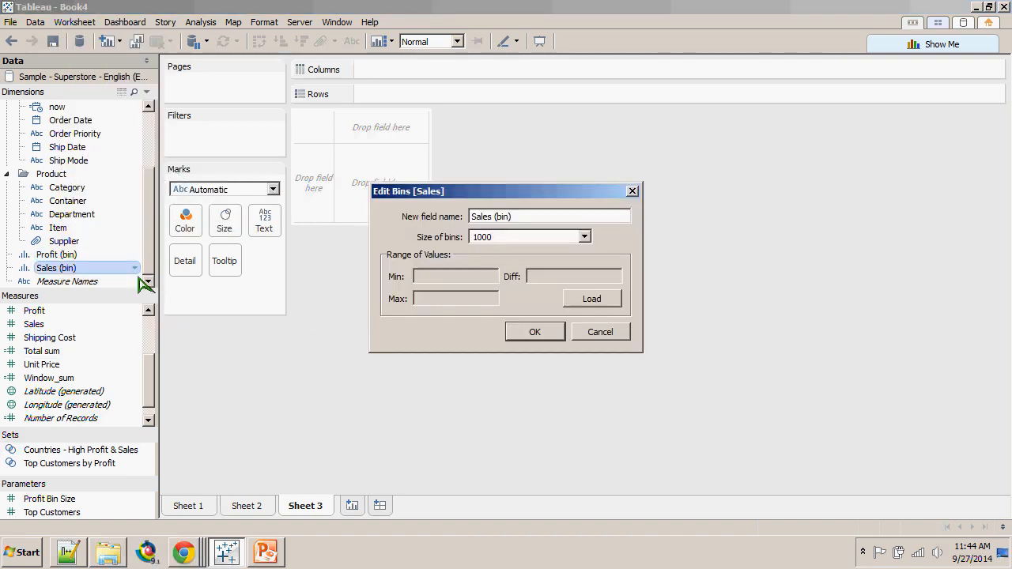
key(Escape)
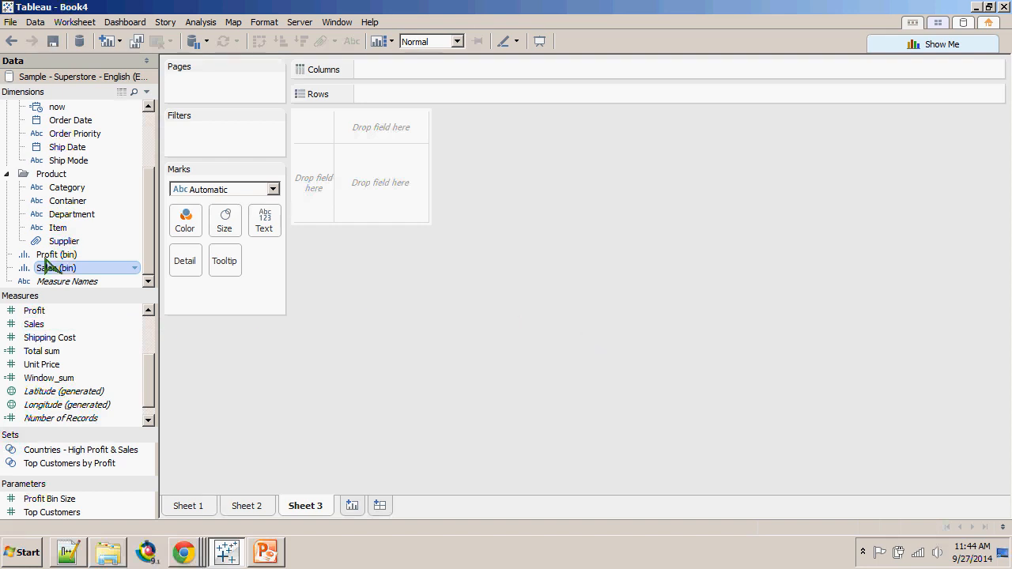
- Switch to the Google Docs document and highlight the start of the Opposing Shelves definition
key(alt+Tab)
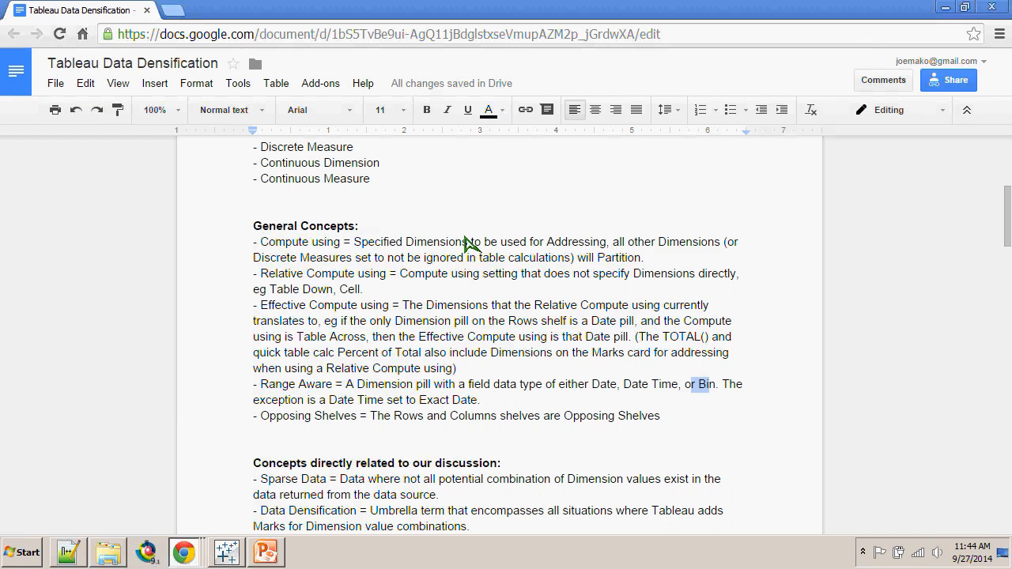
drag(260, 416, 427, 416)
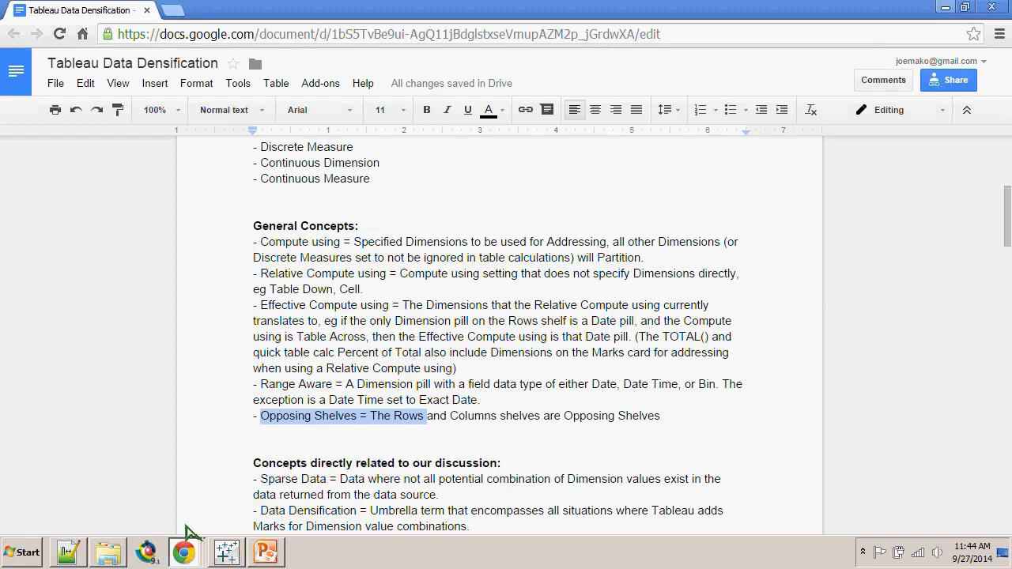
- Switch to Tableau and place Category on Columns and Container on Rows, replacing Category with Department on Columns
key(alt+Tab)
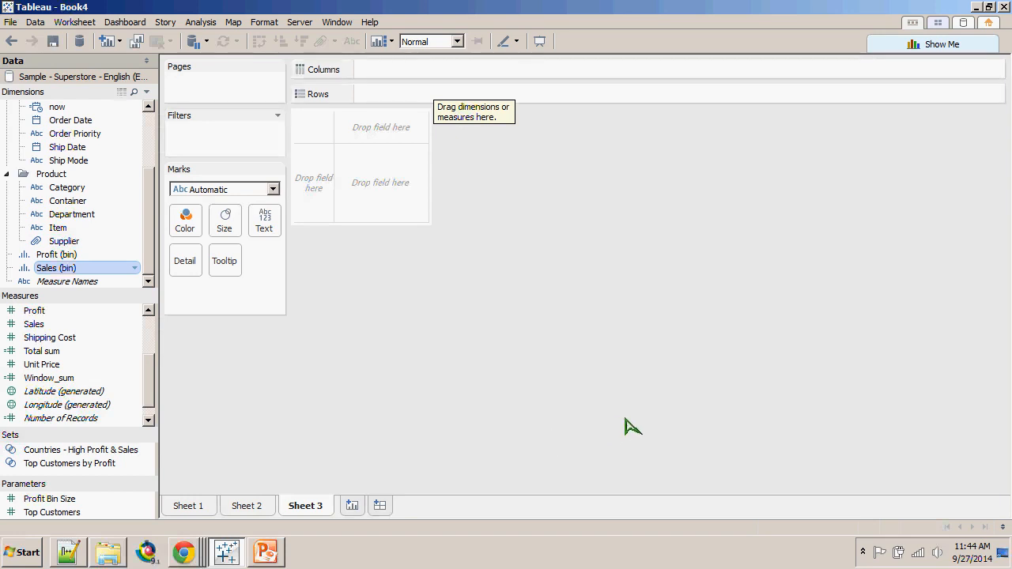
drag(67, 187, 418, 69)
drag(67, 201, 419, 94)
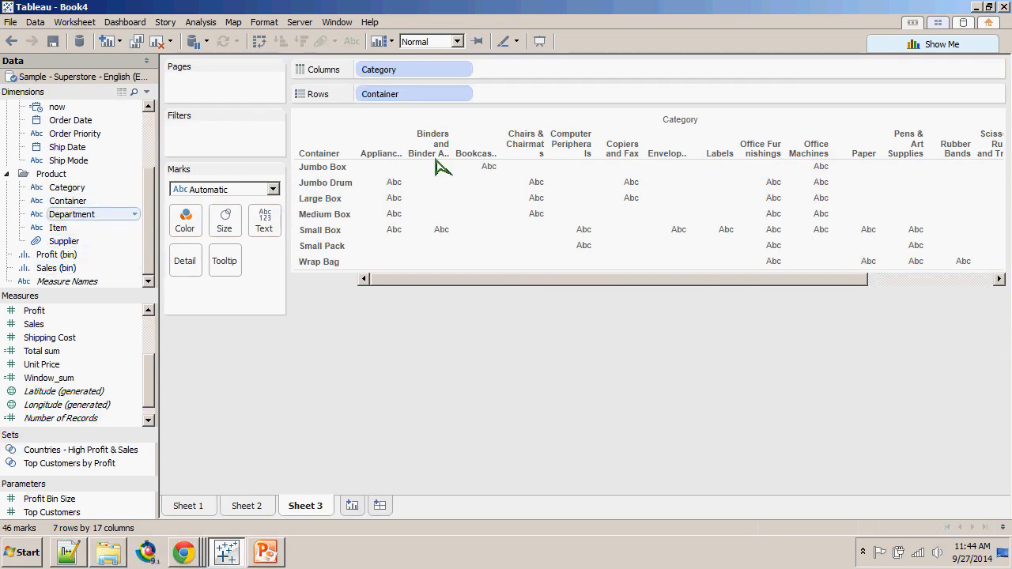
drag(72, 214, 399, 70)
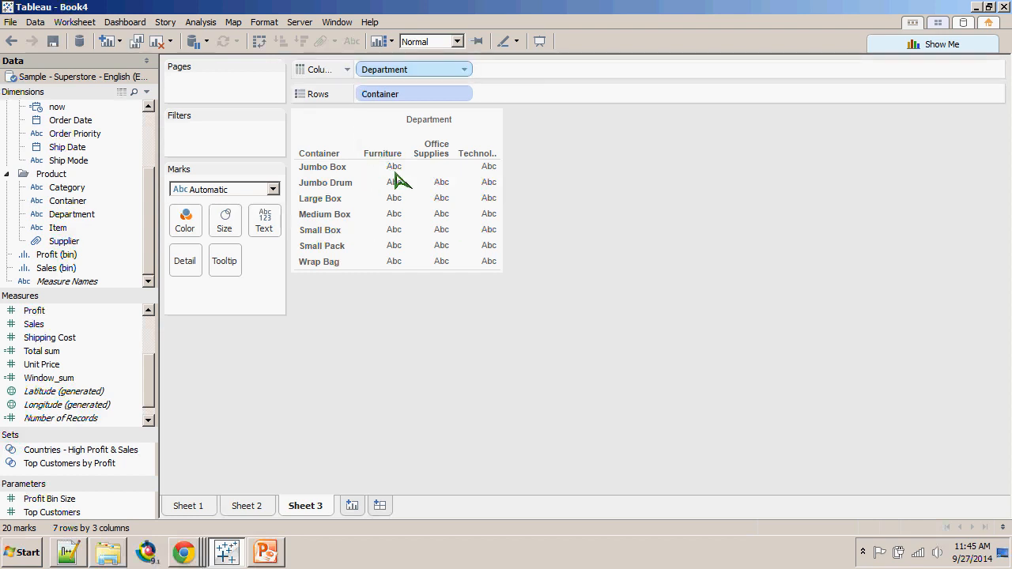
- Move Container from Rows to the Marks card and remove Department from Columns
drag(411, 93, 213, 290)
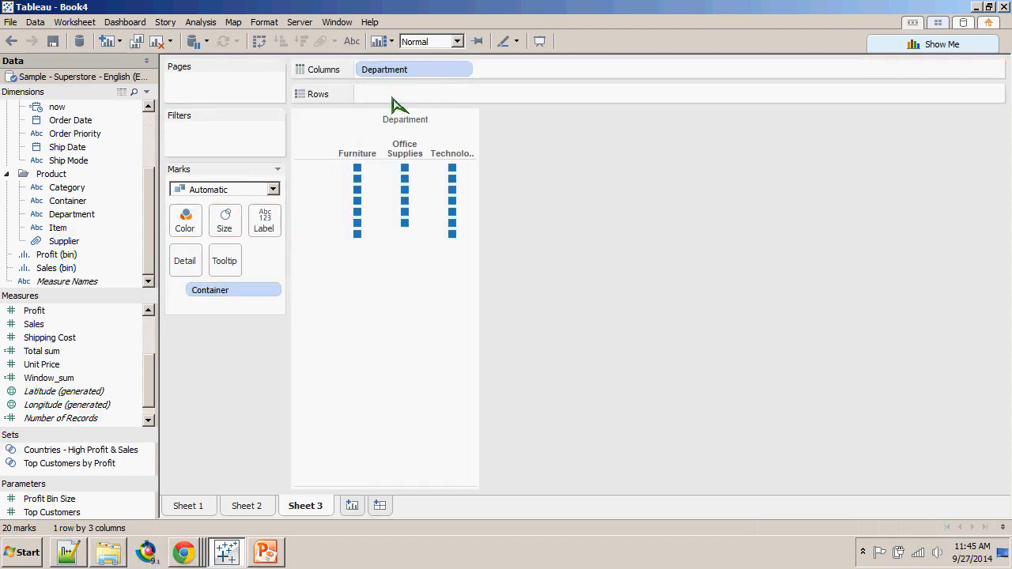
drag(391, 70, 495, 387)
- Switch to the Google Docs document and highlight the General Concepts definitions and the Sparse Data definition
key(alt+Tab)
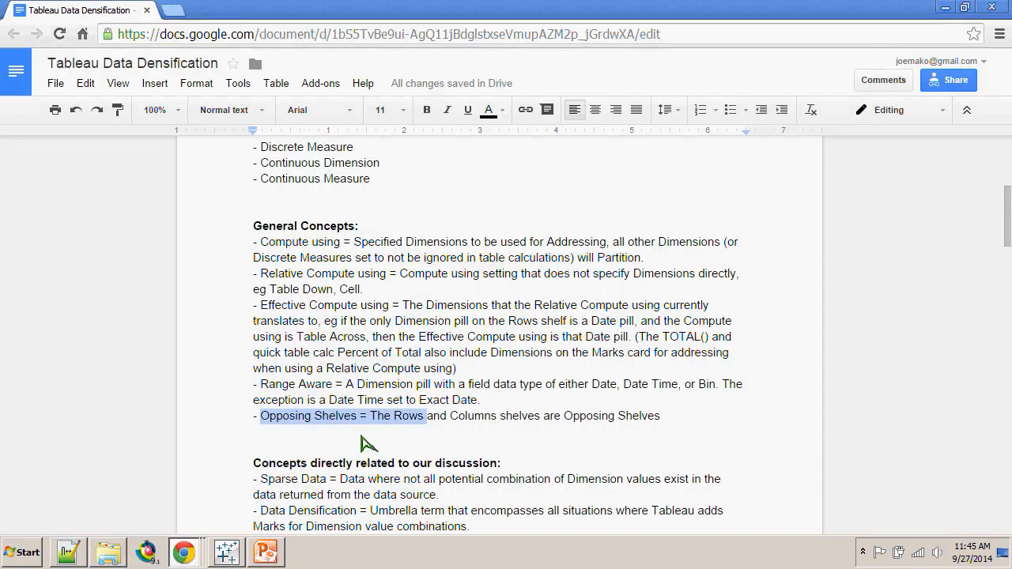
drag(275, 242, 618, 416)
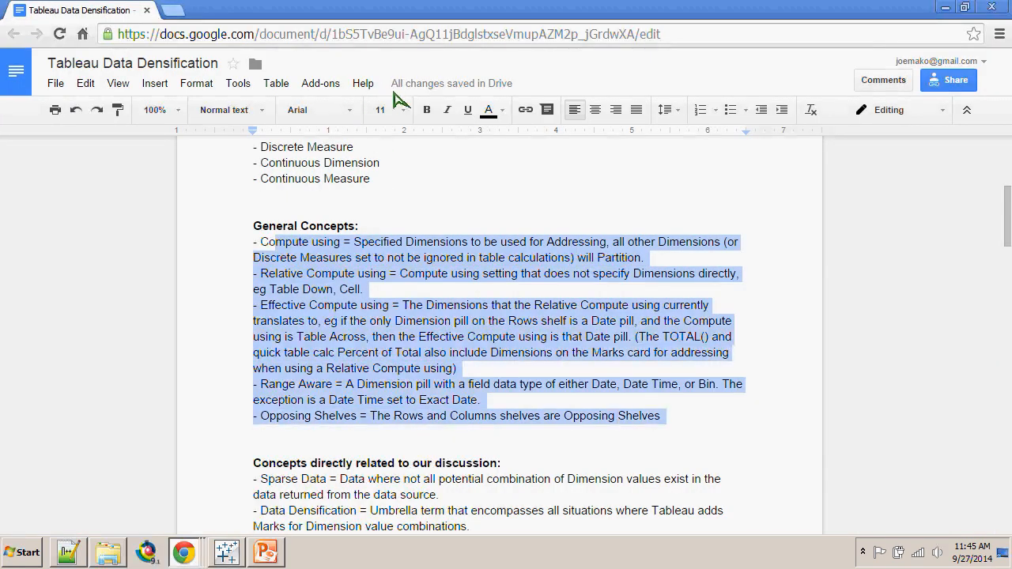
scroll(256, 276, down, 4)
scroll(256, 283, up, 1)
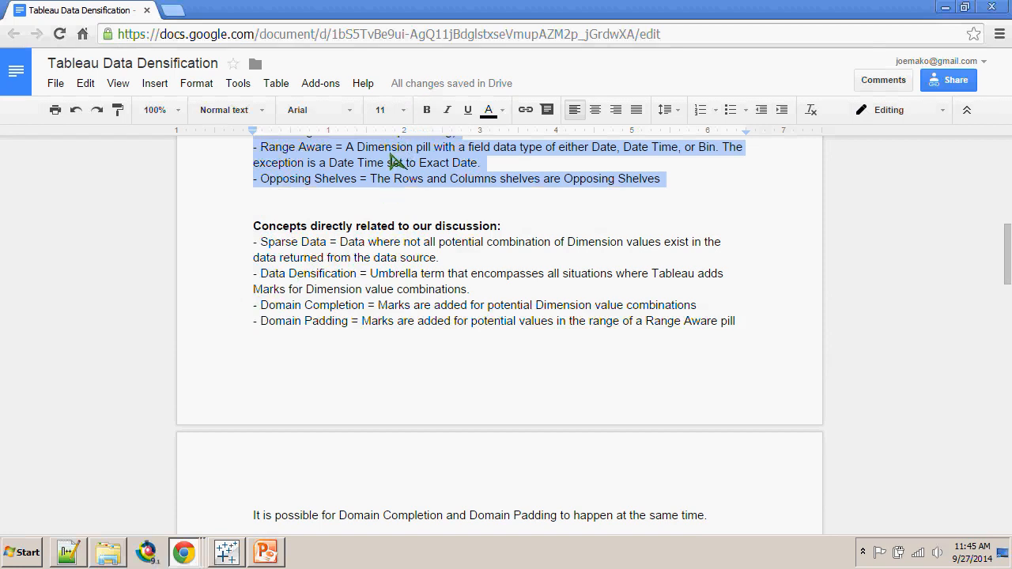
drag(269, 242, 419, 258)
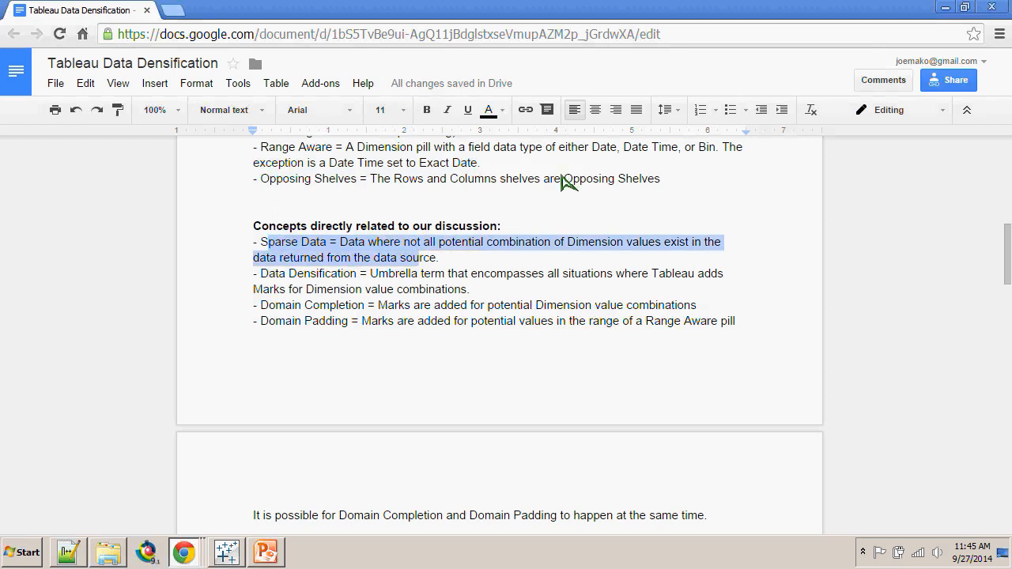
click(584, 255)
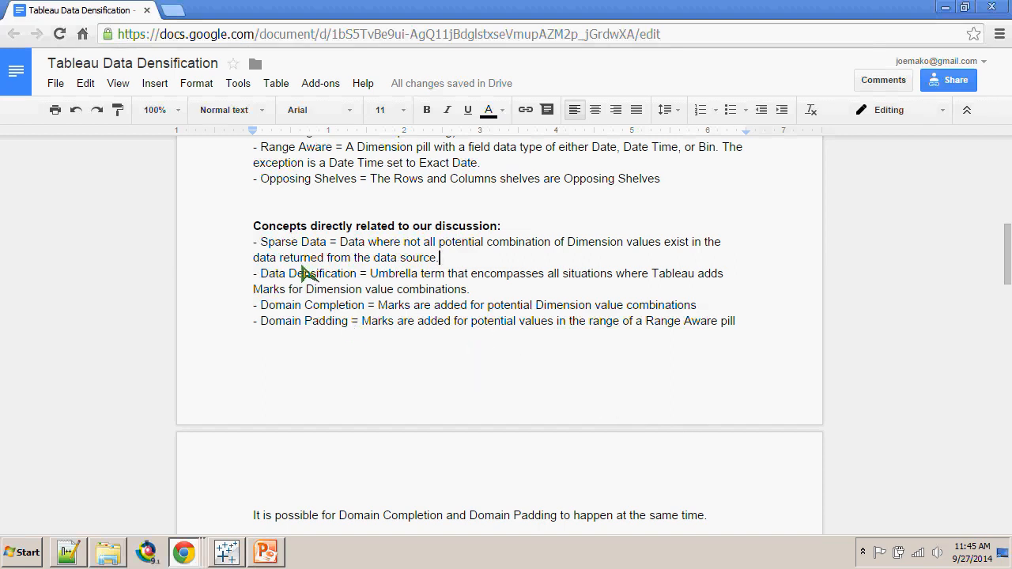
- In Tableau, build a crosstab with Department on Columns and Container on Rows, and exclude the Office Supplies, Medium Box mark
key(alt+Tab)
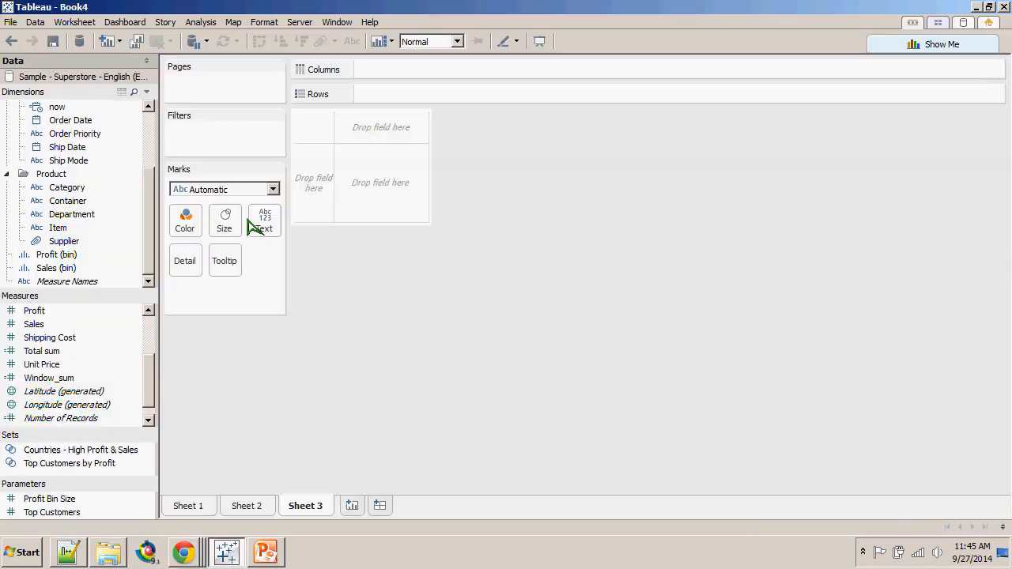
mouse_move(70, 188)
mouse_down()
mouse_move(107, 177)
mouse_move(75, 184)
mouse_up()
click(72, 214)
drag(271, 252, 439, 262)
key(Down)
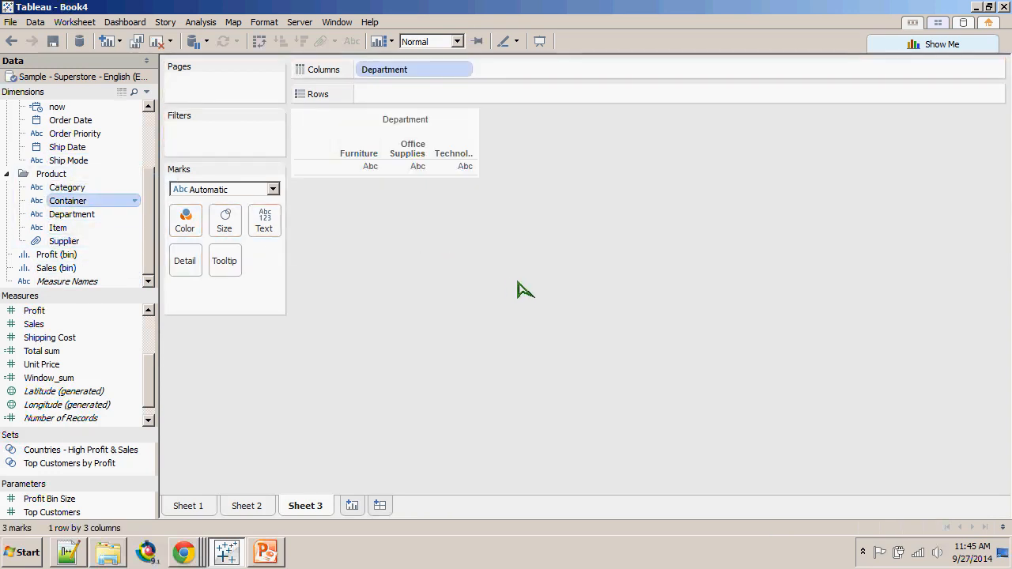
key(Return)
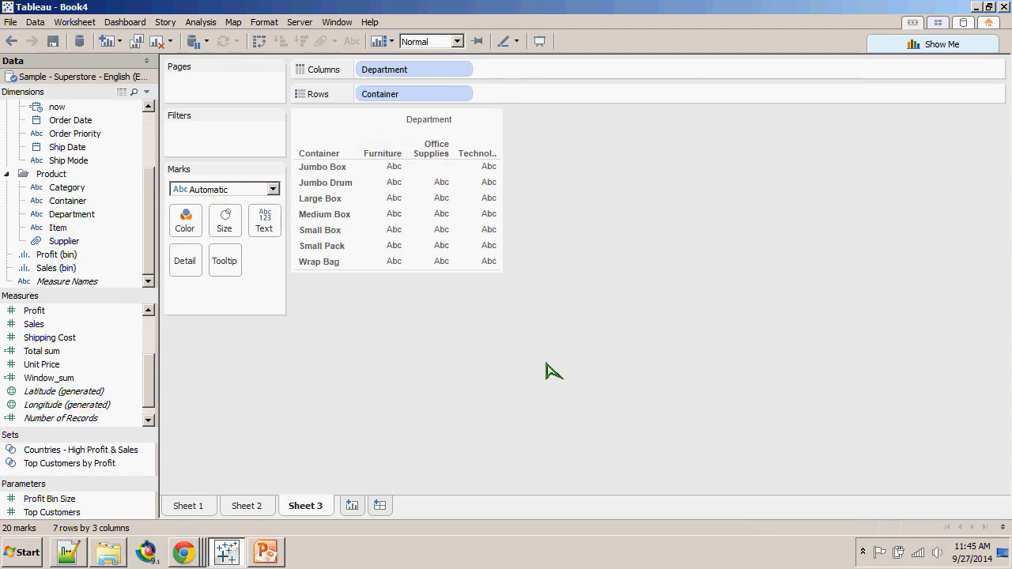
right_click(441, 215)
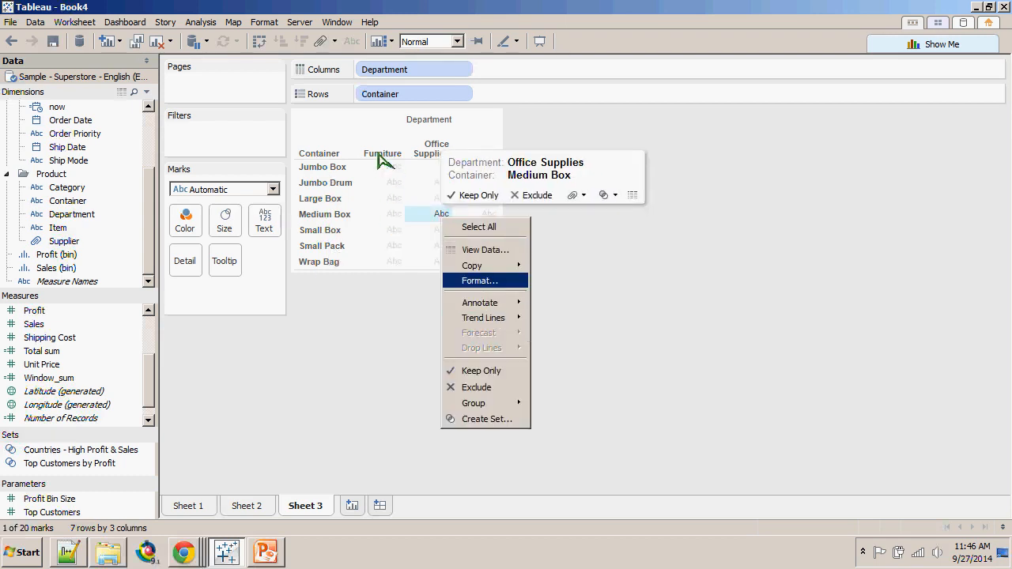
click(476, 387)
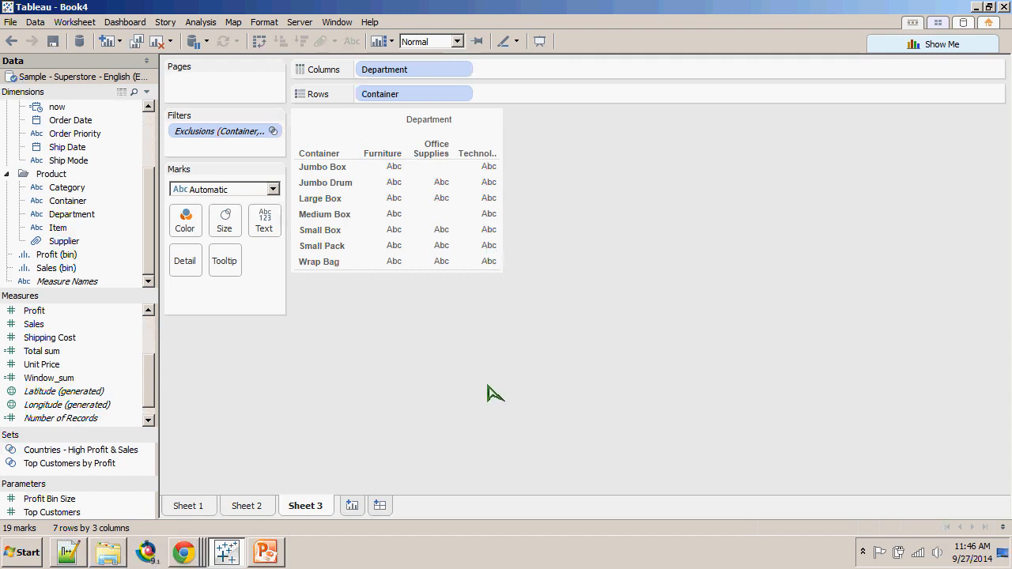
- Switch to the Google Docs document and highlight the definitions of Data Densification, Domain Completion and Domain Padding
click(184, 553)
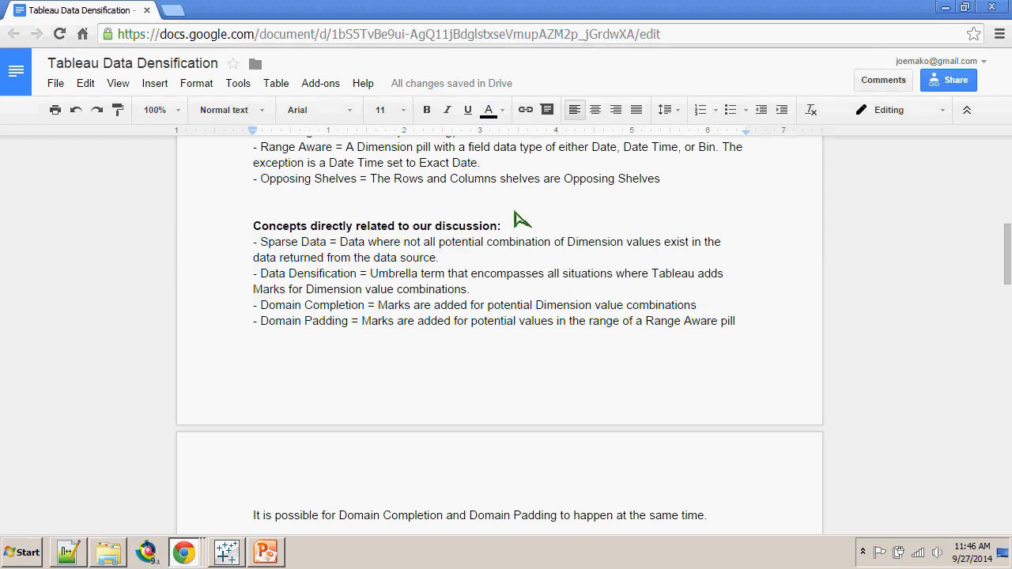
mouse_move(260, 273)
mouse_down()
mouse_move(514, 273)
mouse_move(473, 290)
mouse_up()
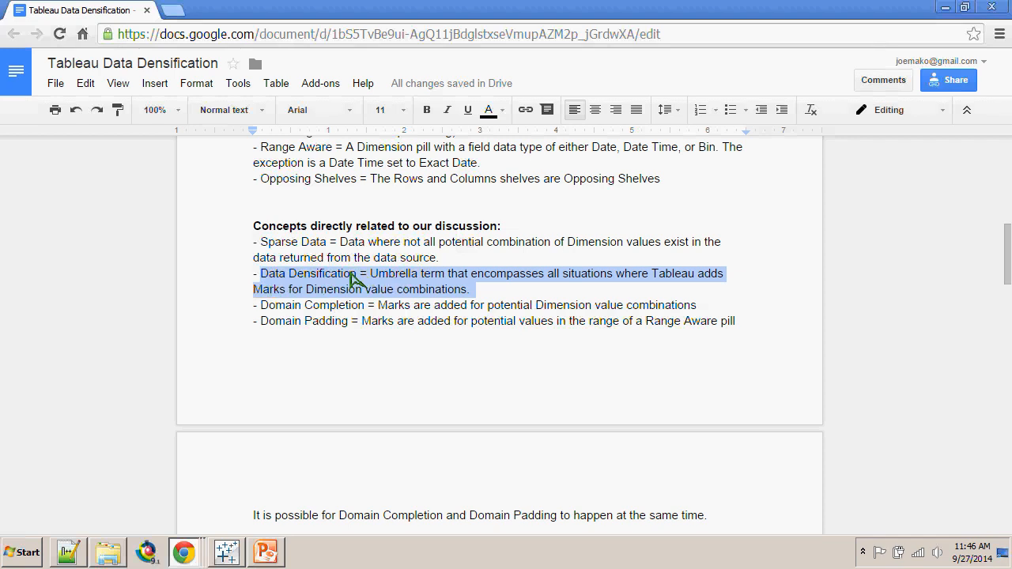
drag(260, 306, 368, 306)
drag(258, 322, 352, 322)
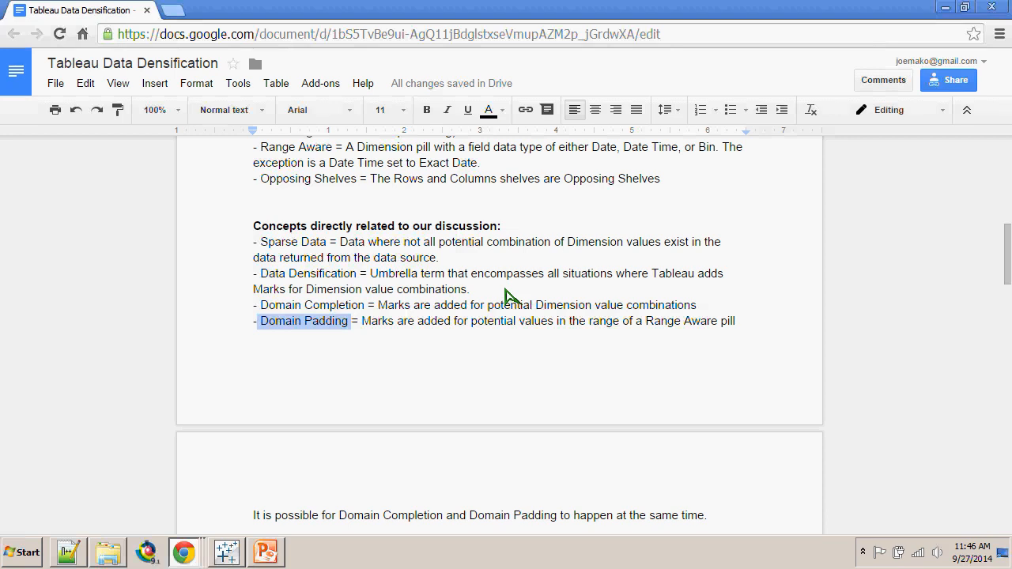
drag(536, 306, 701, 306)
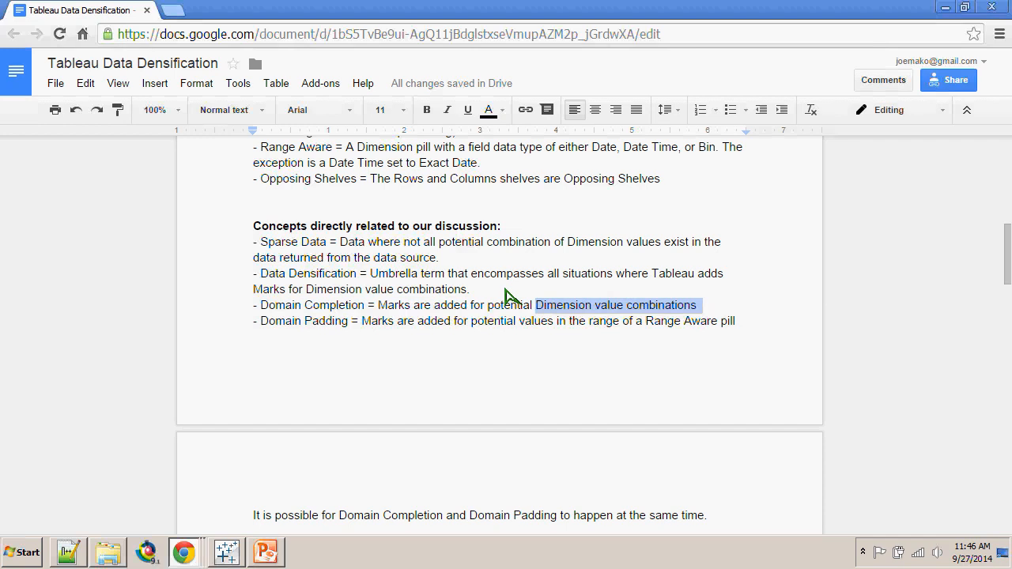
drag(424, 322, 742, 322)
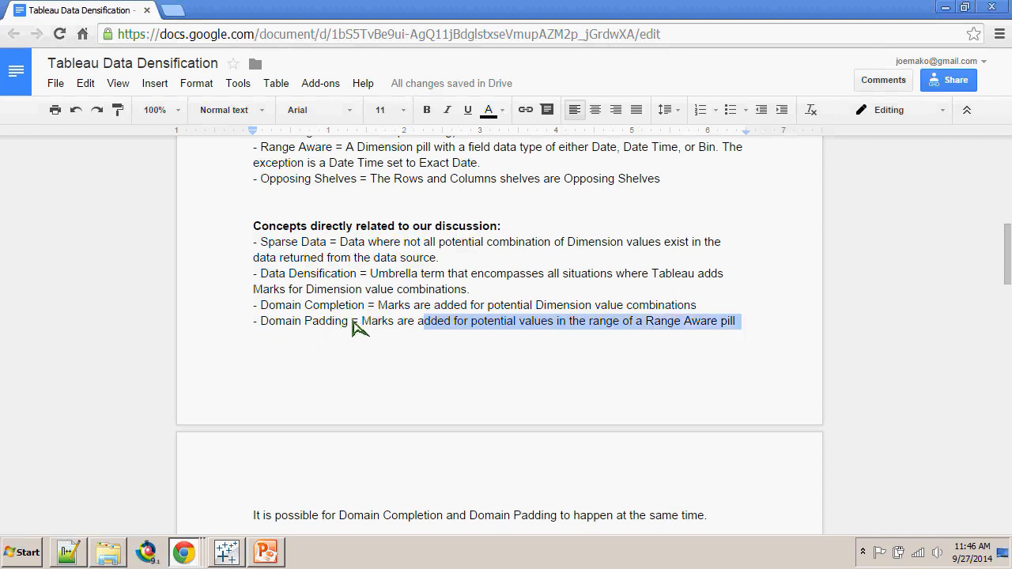
click(352, 324)
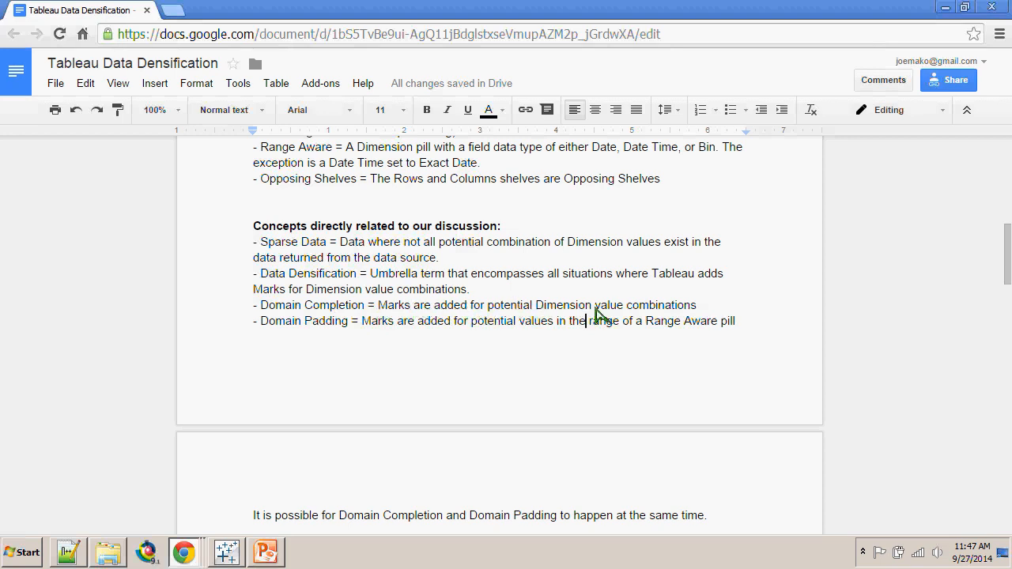
drag(544, 306, 665, 306)
drag(580, 321, 734, 322)
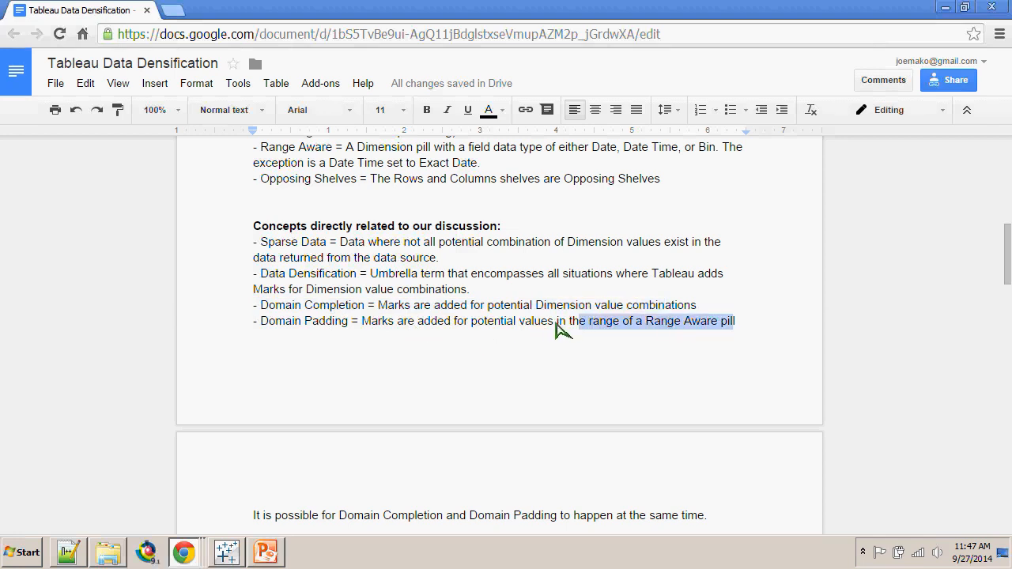
- Highlight the note on Domain Completion and Domain Padding happening together, and the initiation requirements for each
scroll(625, 324, down, 2)
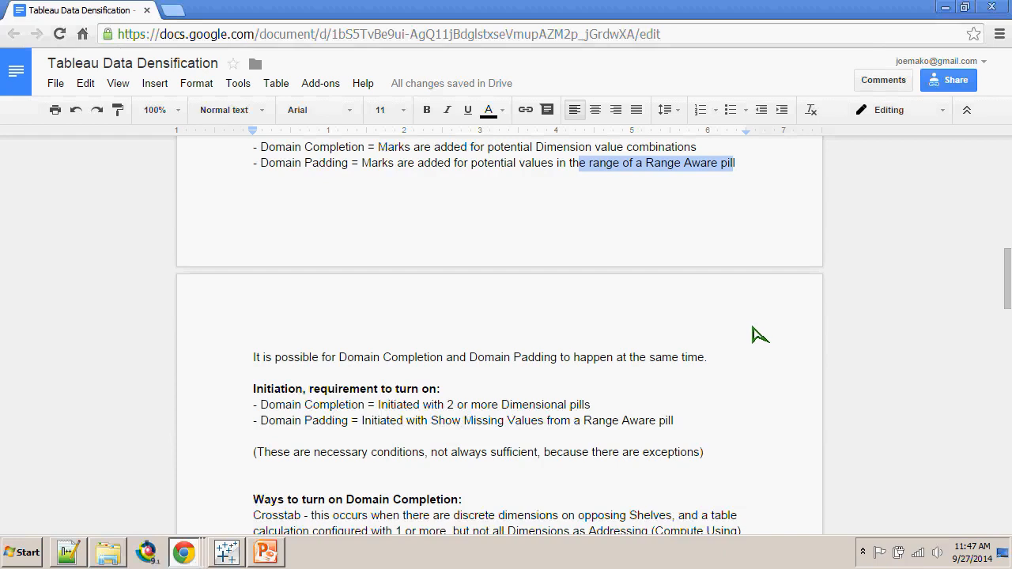
scroll(759, 334, down, 2)
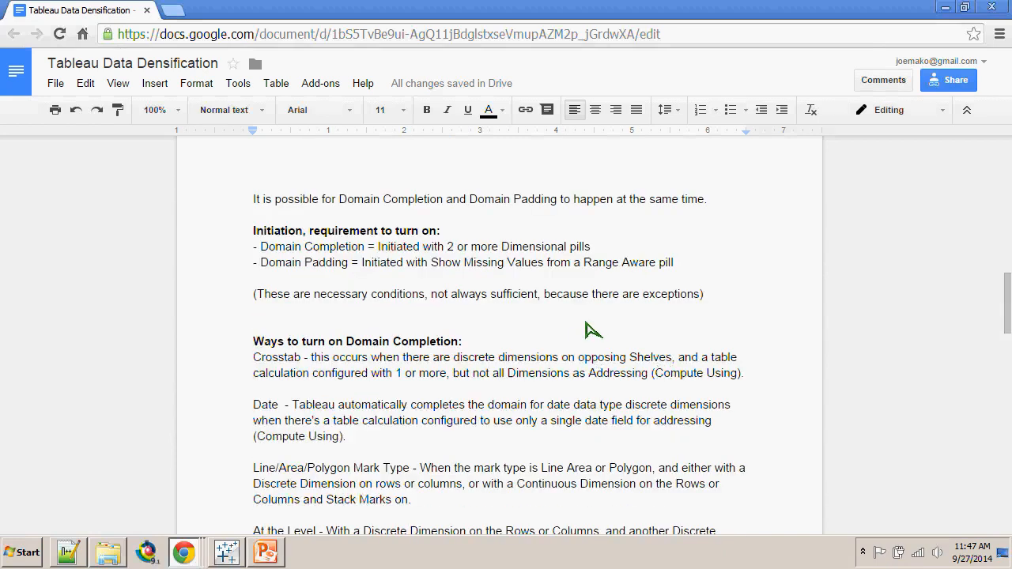
drag(339, 200, 714, 200)
click(592, 247)
drag(381, 247, 530, 263)
drag(642, 247, 642, 247)
click(642, 248)
drag(674, 263, 575, 263)
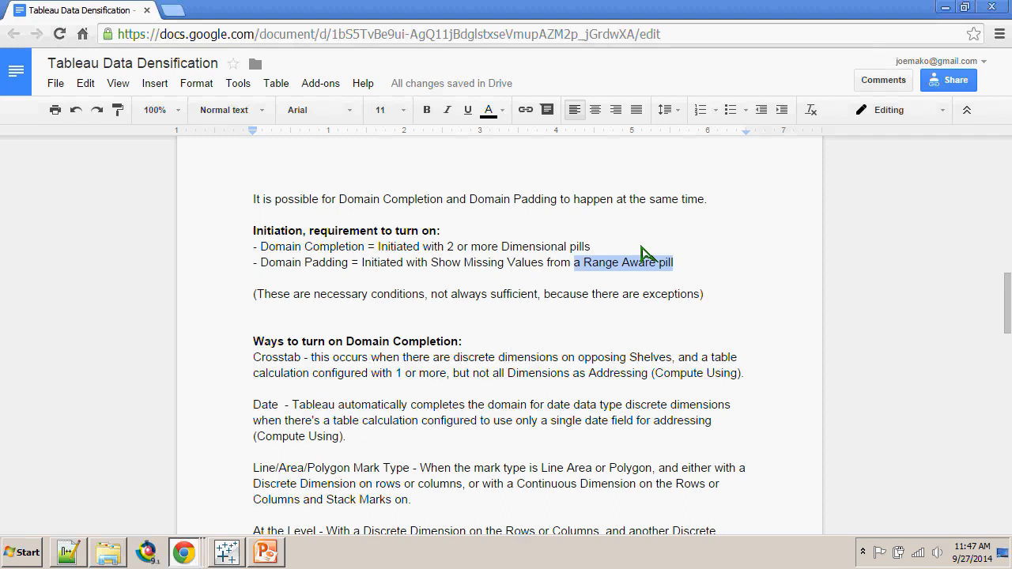
click(401, 294)
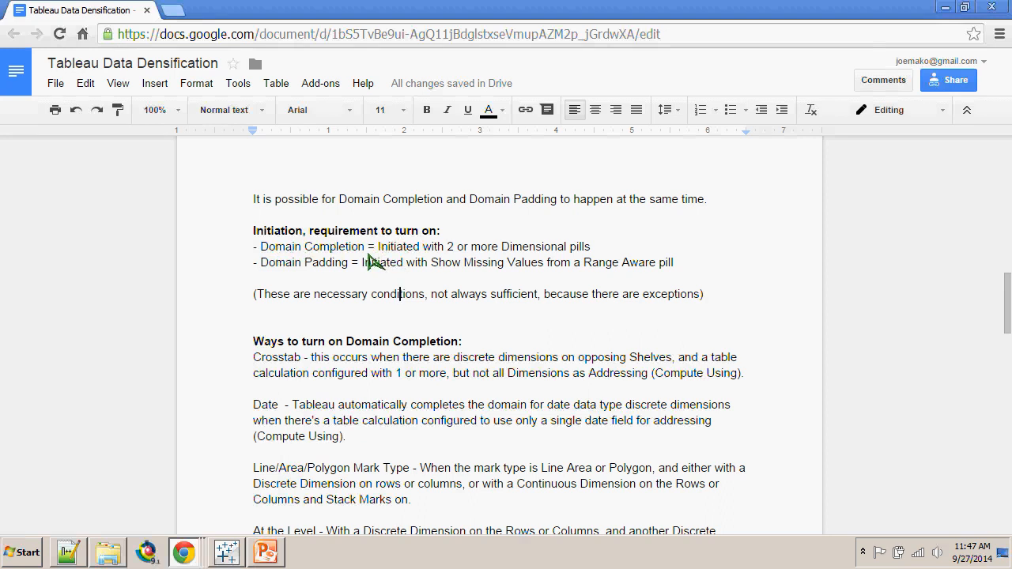
- Review the document's sections on ways to turn on densification and highlight the Domain Completion and Domain Padding headings
scroll(470, 309, down, 2)
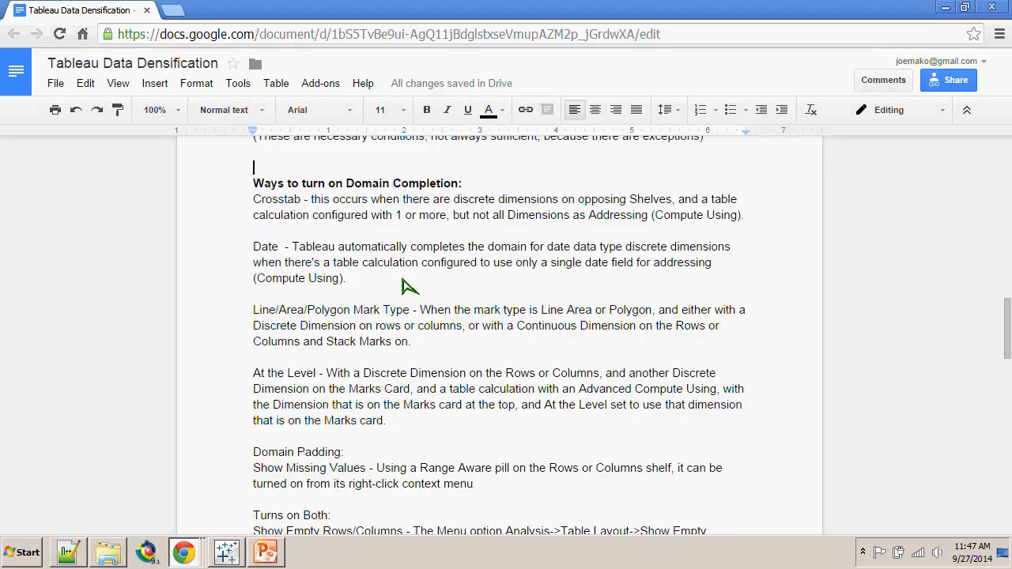
scroll(332, 252, down, 1)
scroll(356, 253, up, 1)
drag(291, 183, 469, 184)
scroll(574, 266, down, 4)
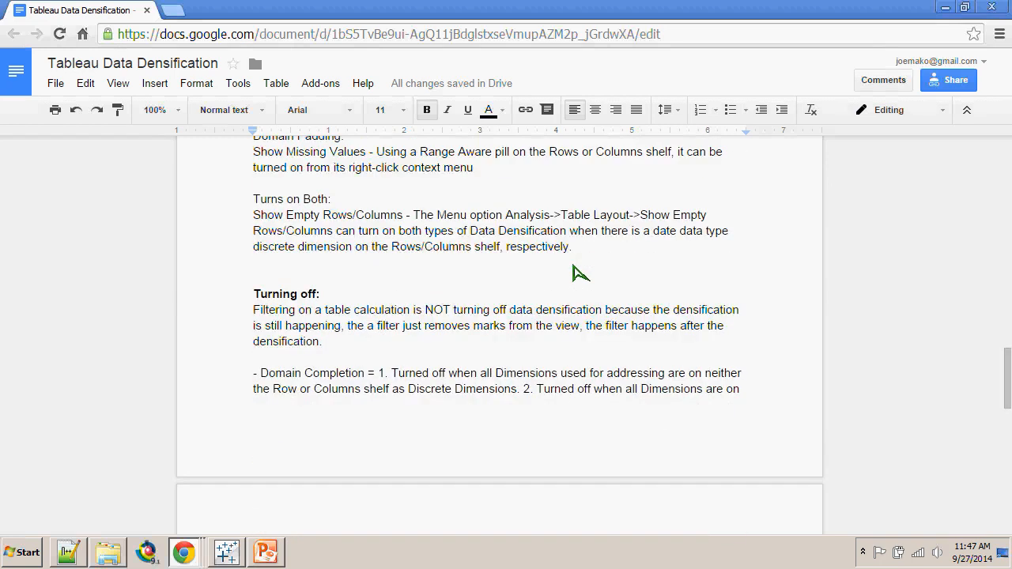
scroll(581, 273, up, 3)
scroll(364, 301, down, 1)
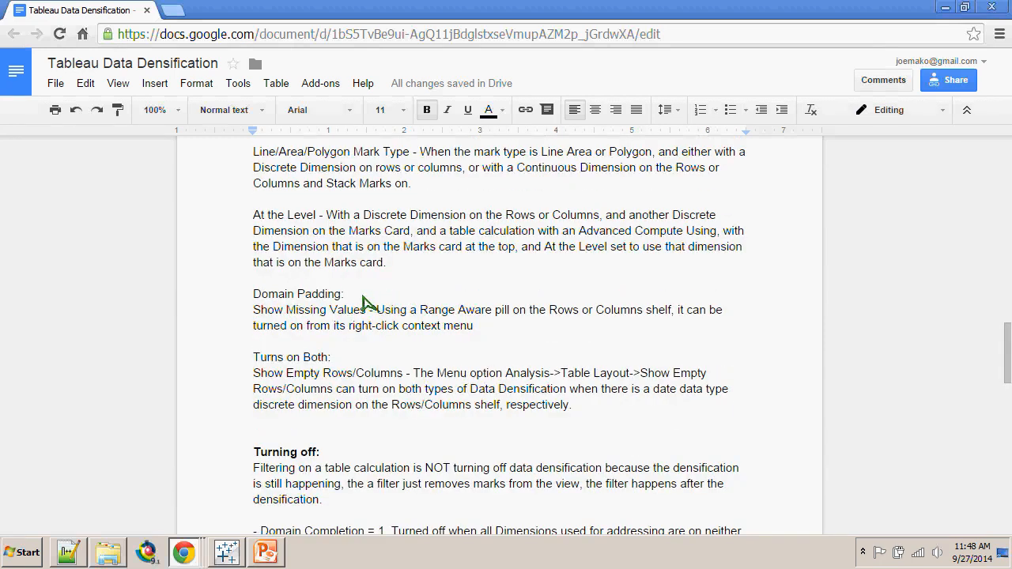
triple_click(335, 295)
- Copy "Ways to turn on" from the Domain Completion heading and paste it before "Domain Padding:"
scroll(335, 299, up, 3)
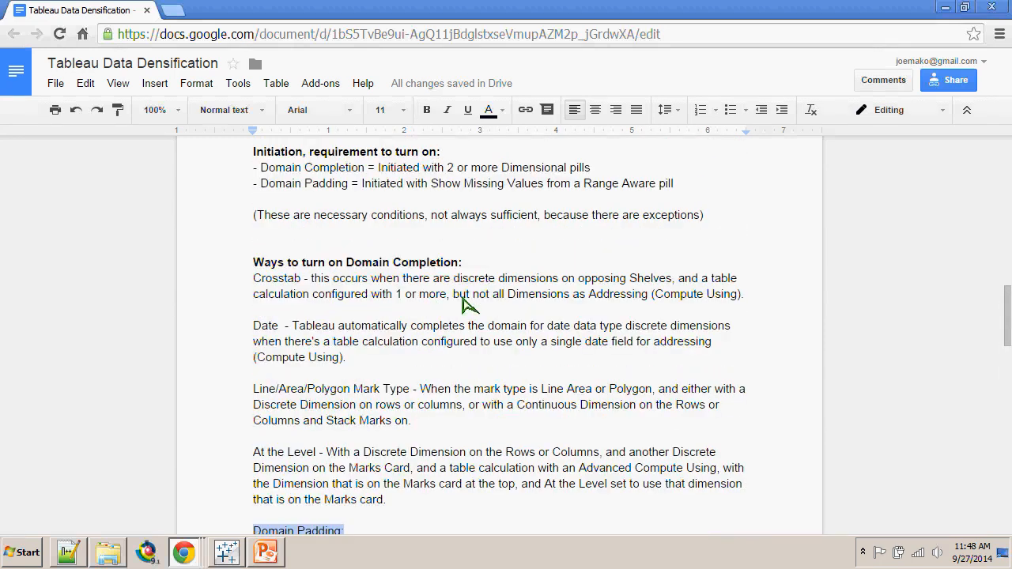
drag(253, 262, 343, 262)
key(ctrl+c)
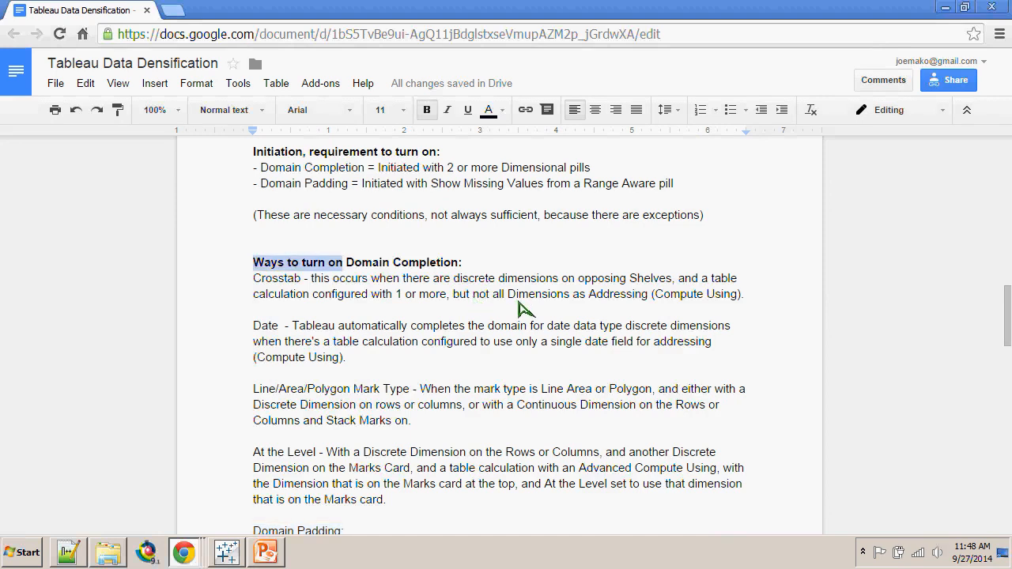
scroll(547, 314, down, 3)
click(545, 293)
key(Home)
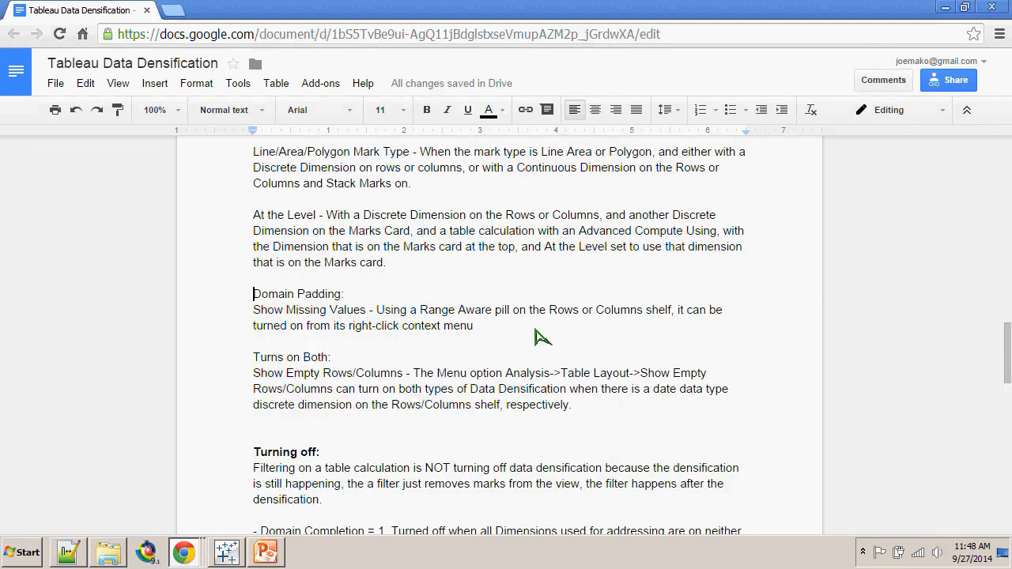
key(ctrl+v)
- Paste "Ways to turn on" before "Turns on Both:" and add a space after the pasted text in both headings
key(Down)
key(Down)
key(Down)
key(Down)
key(Home)
key(ctrl+v)
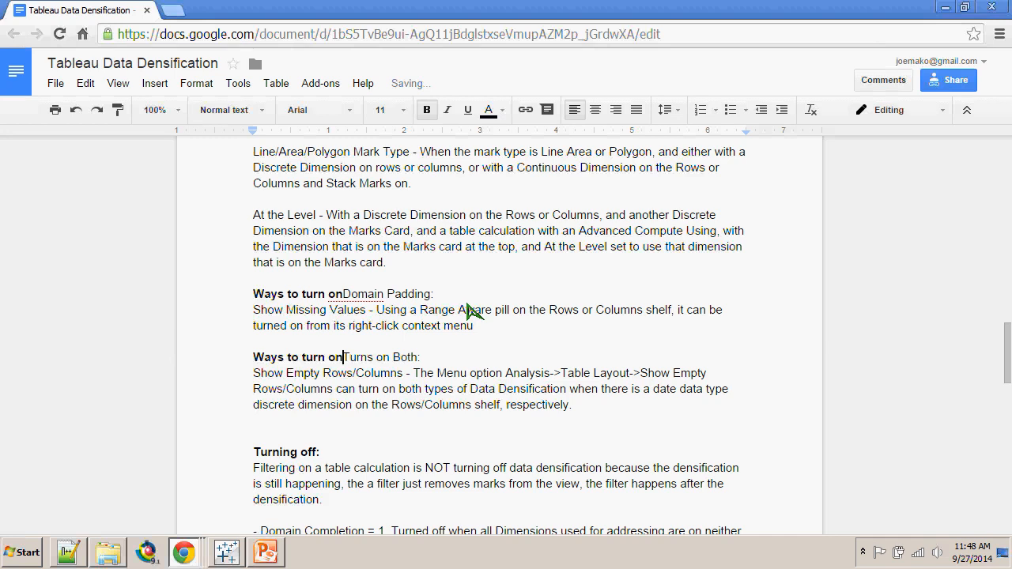
key(Up)
key(Up)
key(Up)
key(Up)
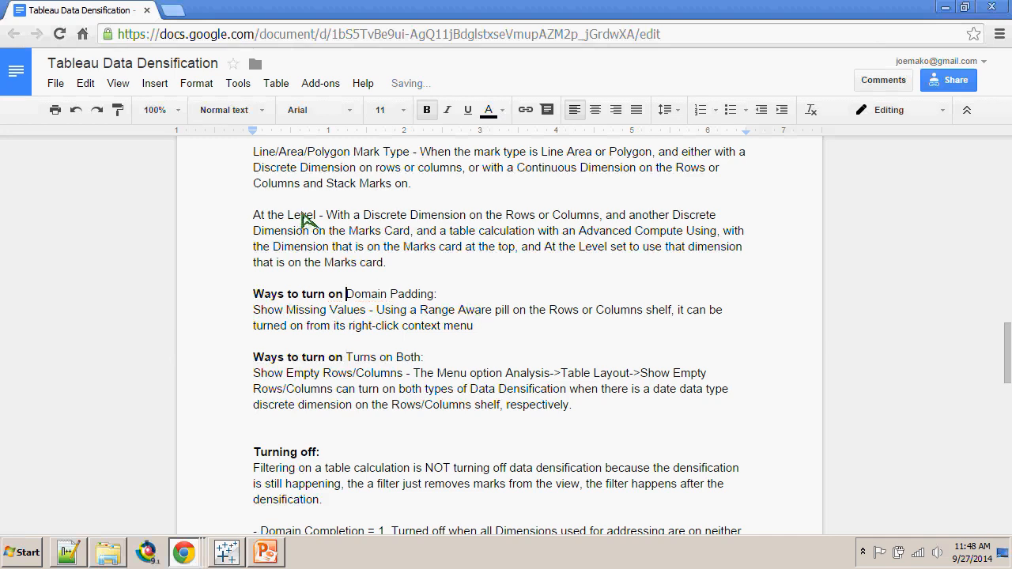
- Make the whole "Ways to turn on Domain Padding:" heading bold
key(End)
key(shift+Home)
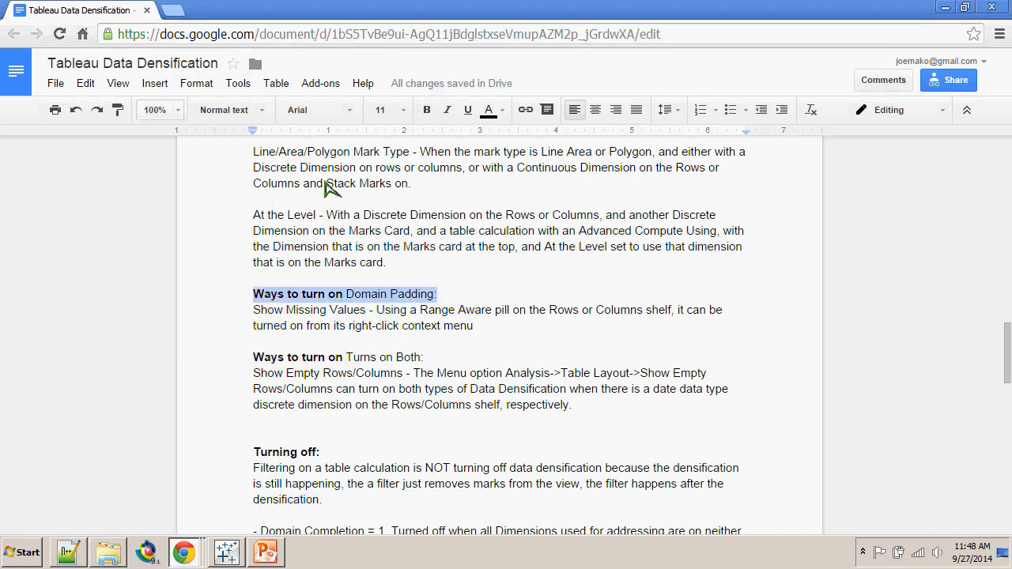
key(ctrl+b)
- Make the whole "Ways to turn on Turns on Both:" heading bold
key(Down)
key(Down)
key(Down)
key(Down)
key(End)
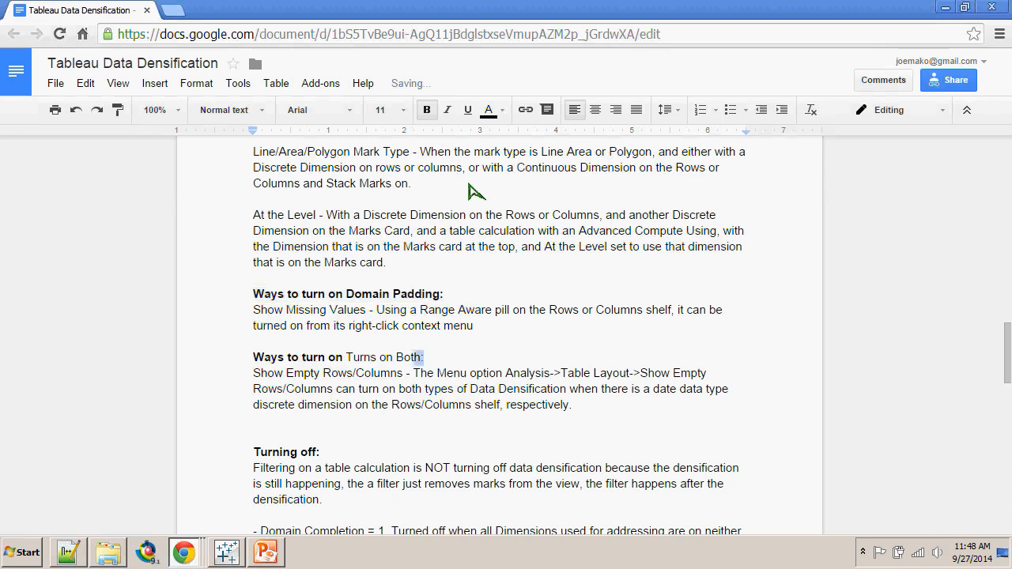
key(shift+Home)
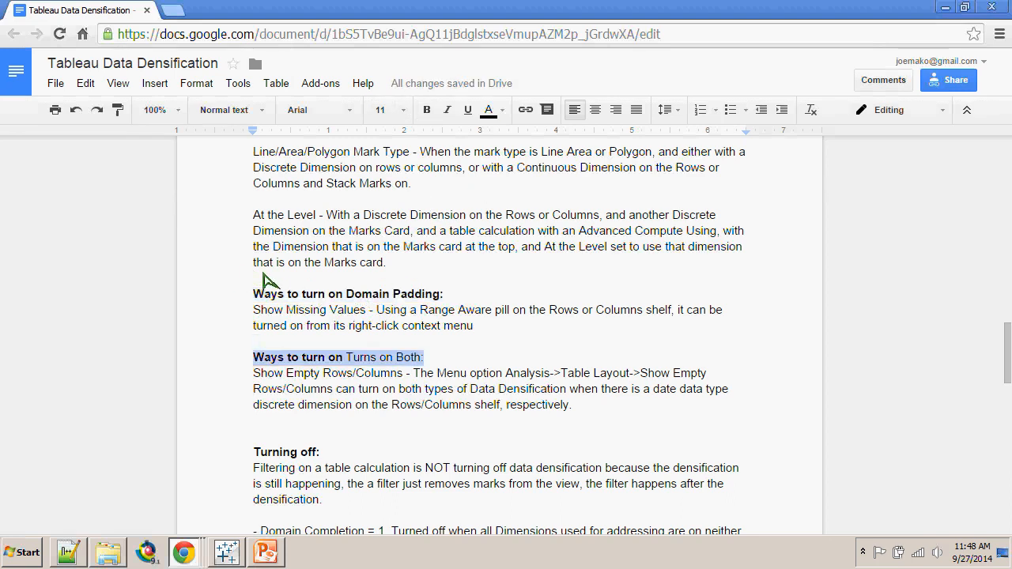
key(ctrl+b)
click(345, 265)
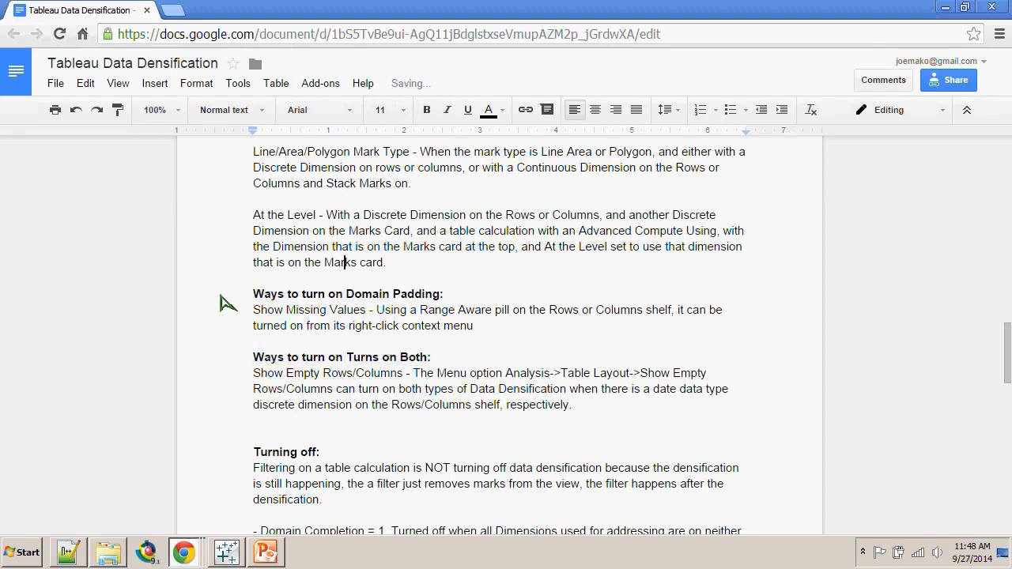
- Review the "Turning off" and "Exceptions to Turning off" sections, highlighting their headings
scroll(311, 303, down, 3)
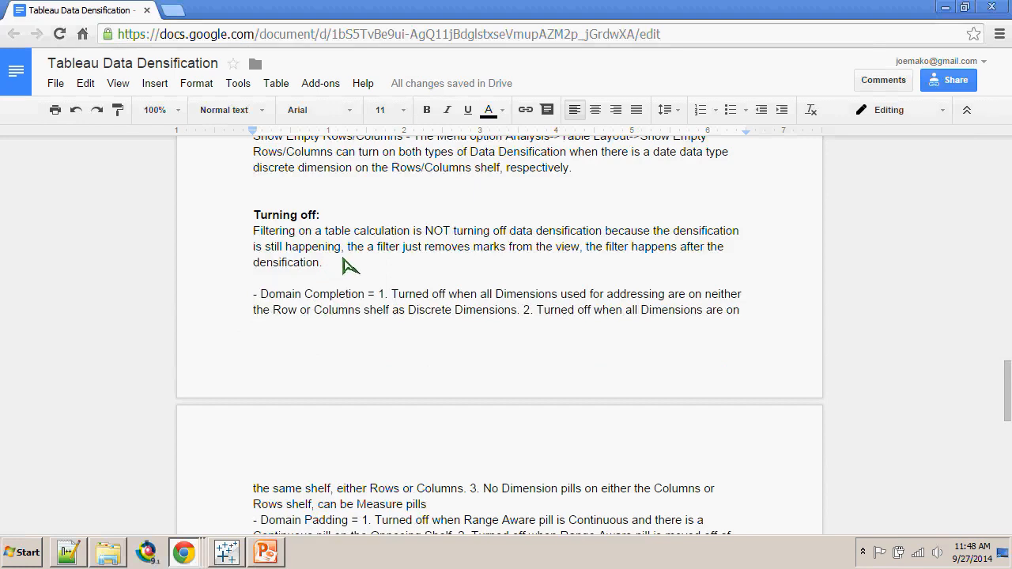
drag(273, 216, 299, 247)
click(321, 294)
scroll(253, 296, down, 2)
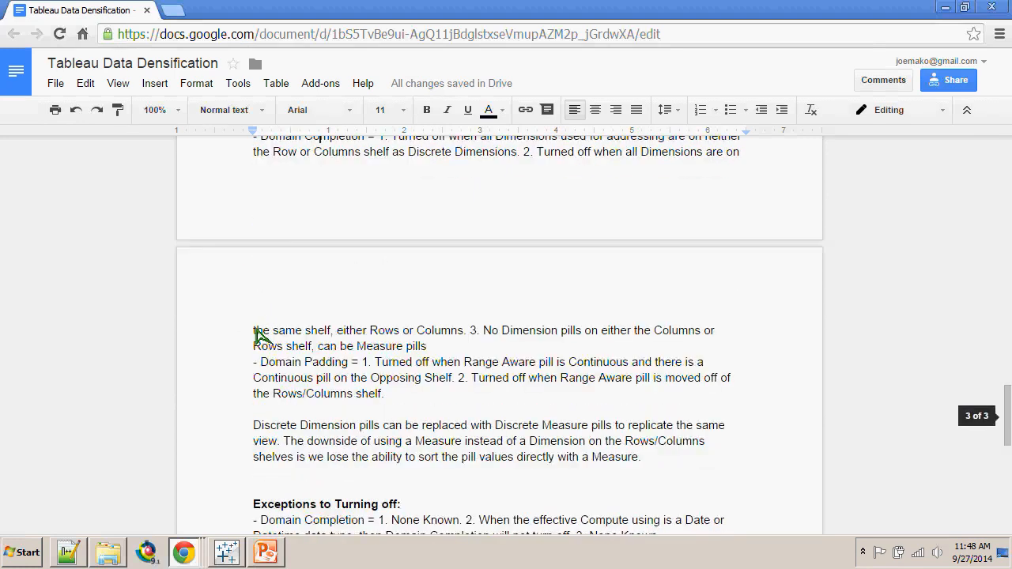
scroll(256, 332, up, 1)
scroll(262, 355, down, 1)
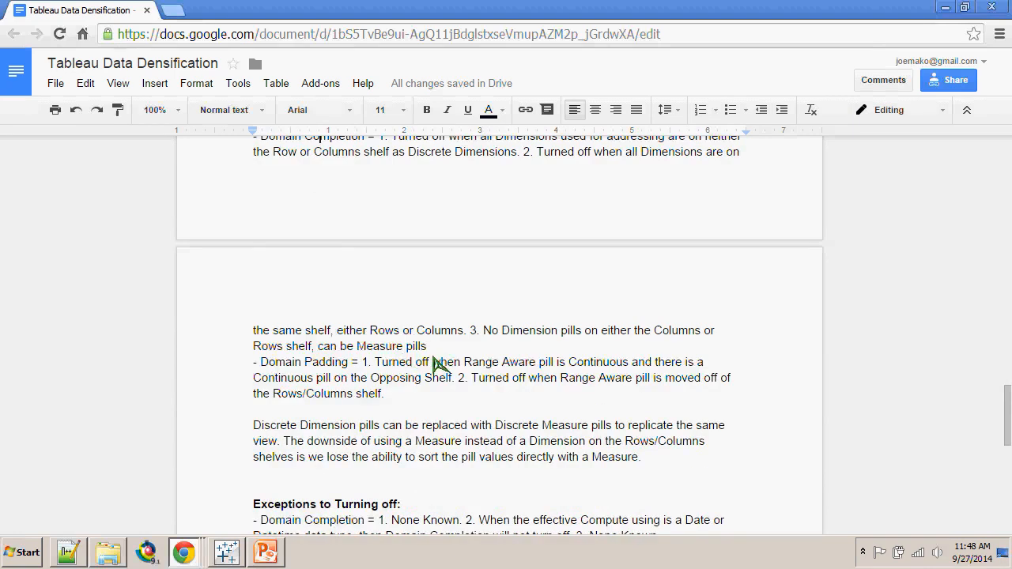
scroll(420, 361, down, 3)
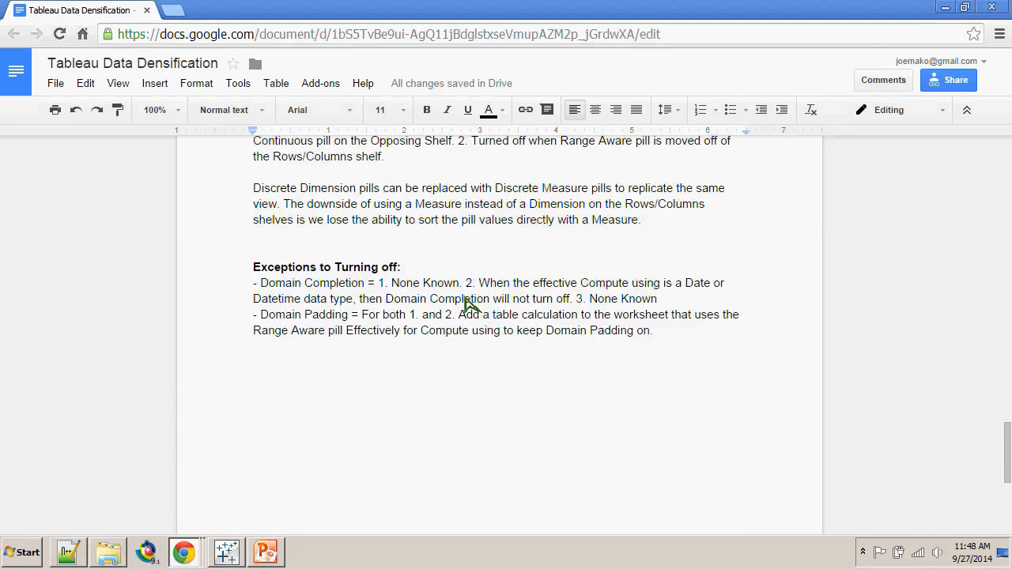
drag(261, 268, 247, 288)
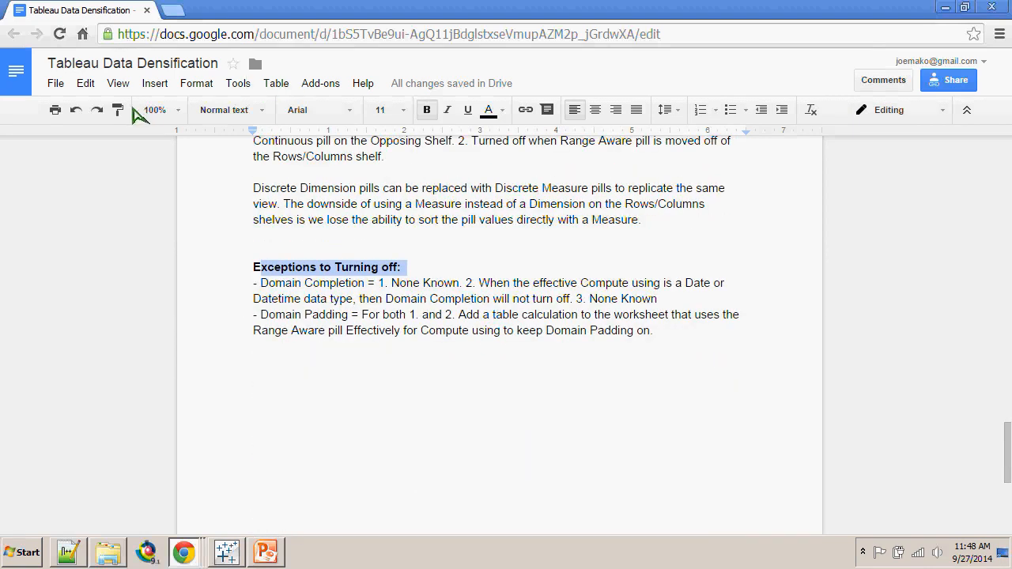
- Return to "Ways to turn on Domain Completion" and highlight the Crosstab paragraph to read its conditions
scroll(427, 117, up, 1)
scroll(458, 301, up, 2)
scroll(427, 364, up, 2)
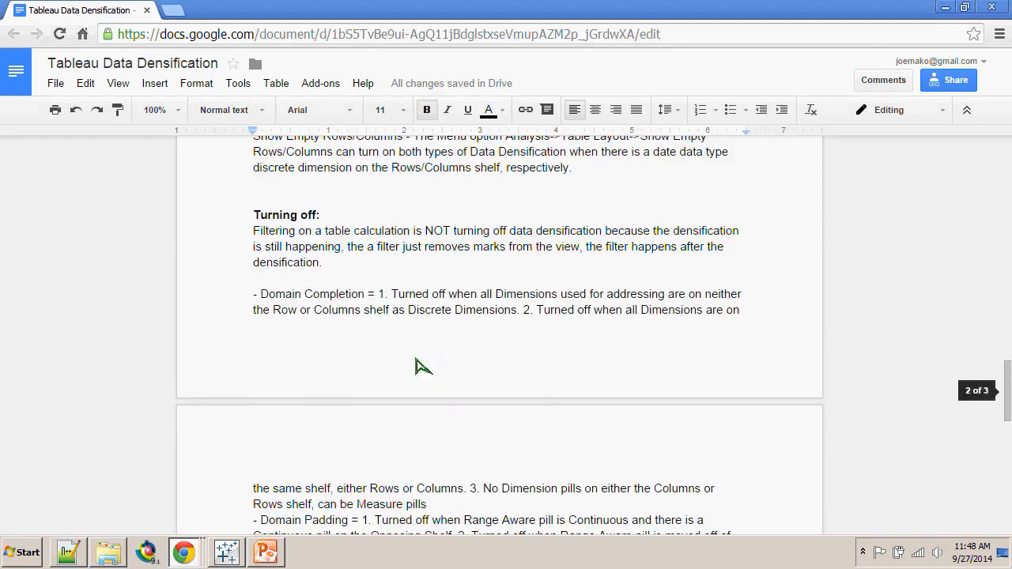
scroll(239, 360, up, 5)
scroll(240, 368, up, 3)
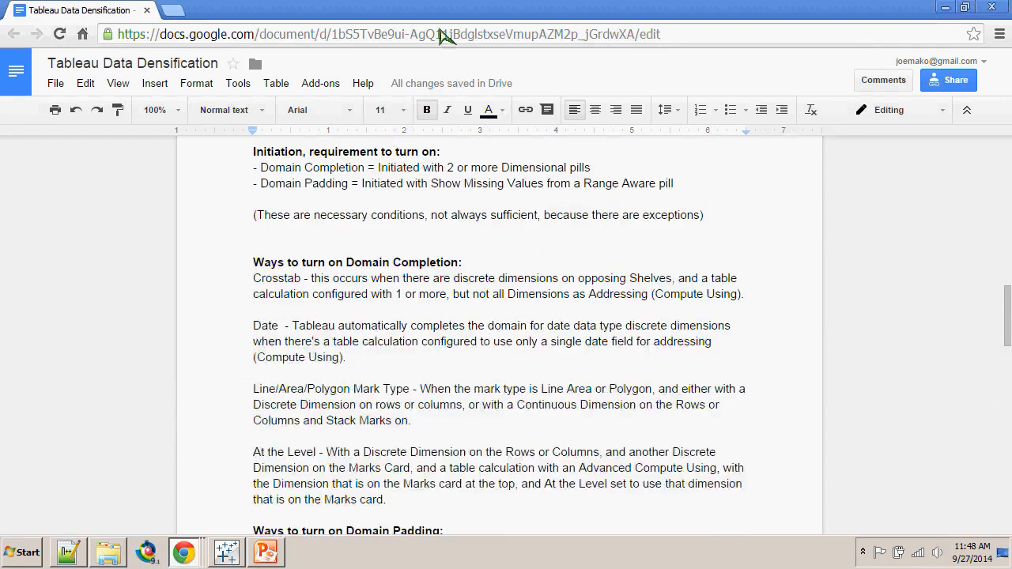
scroll(408, 313, down, 2)
scroll(276, 277, down, 1)
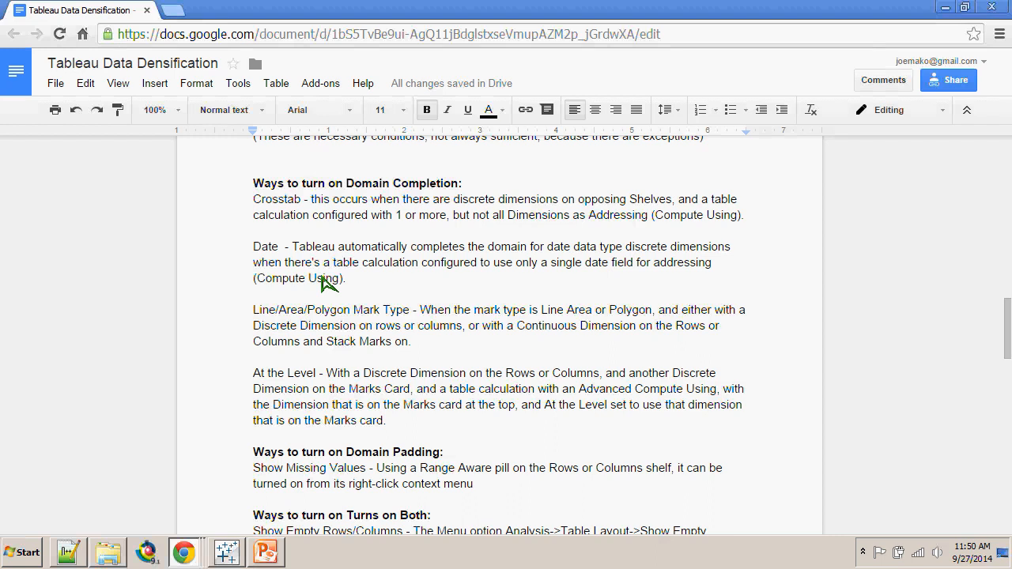
mouse_move(254, 199)
mouse_down()
mouse_move(536, 200)
mouse_move(254, 246)
mouse_up()
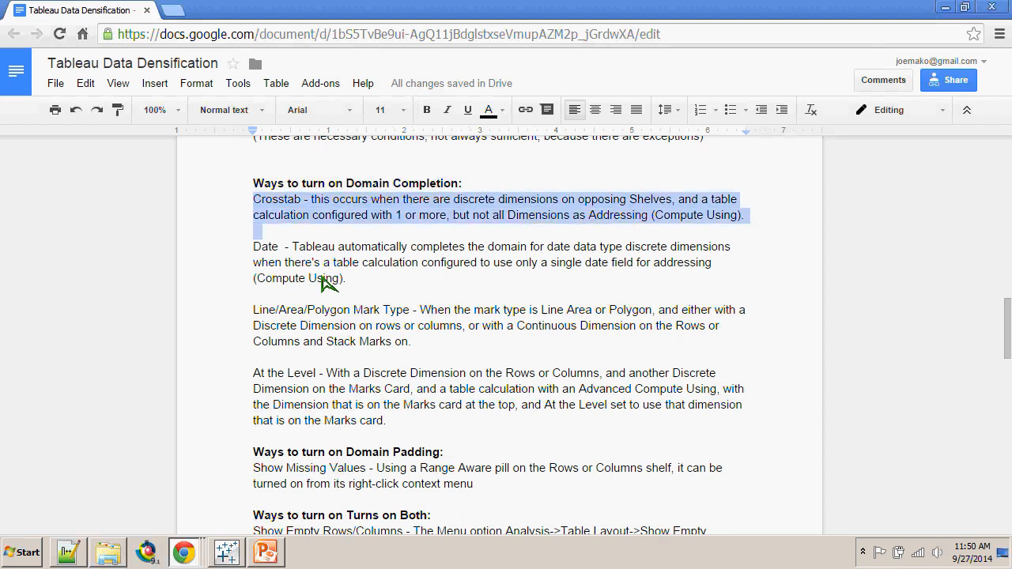
click(632, 247)
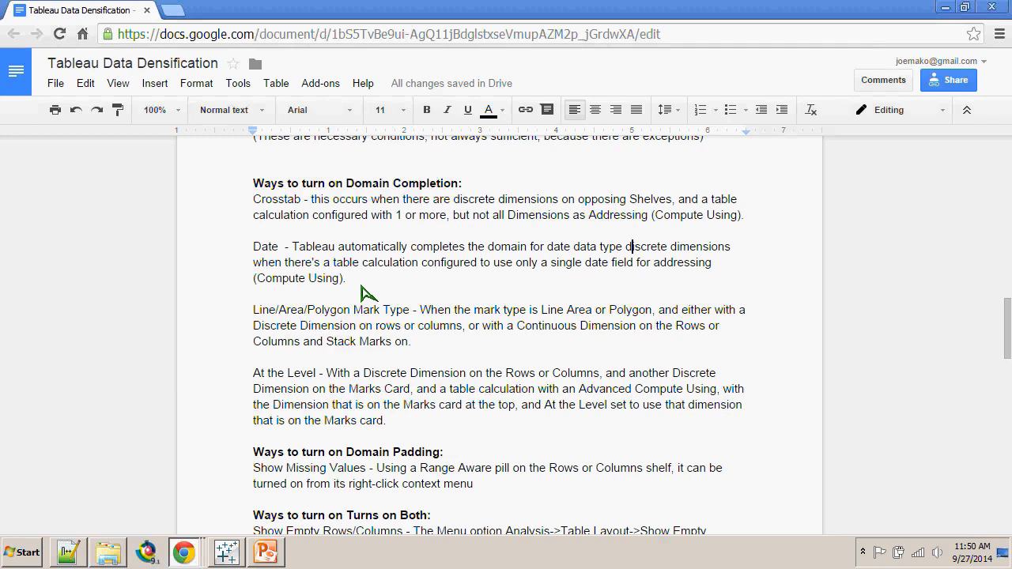
- Switch to Tableau, add Index to the marks as detail in the Container by Department crosstab and move it to Text
key(alt+Tab)
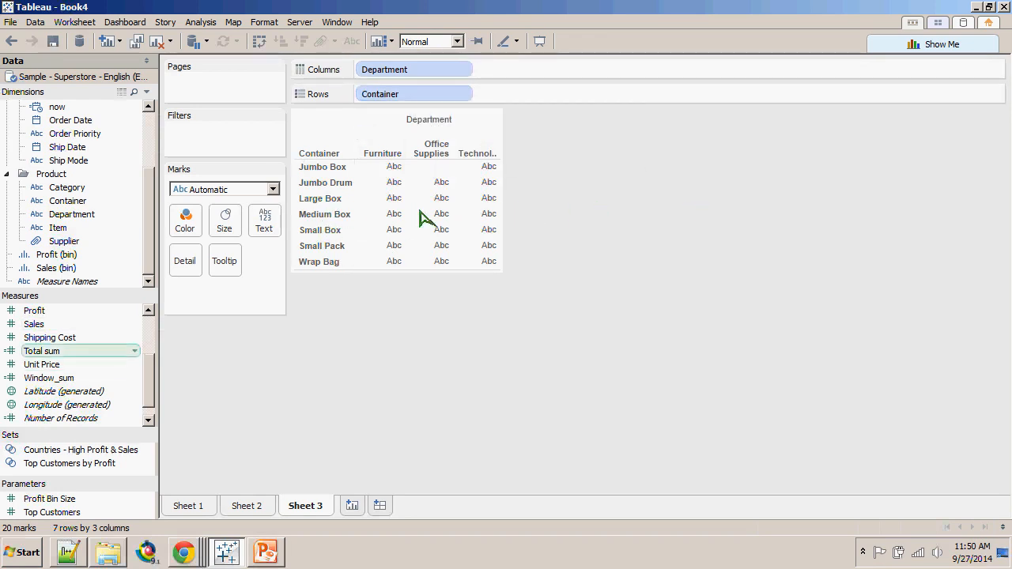
drag(149, 380, 149, 341)
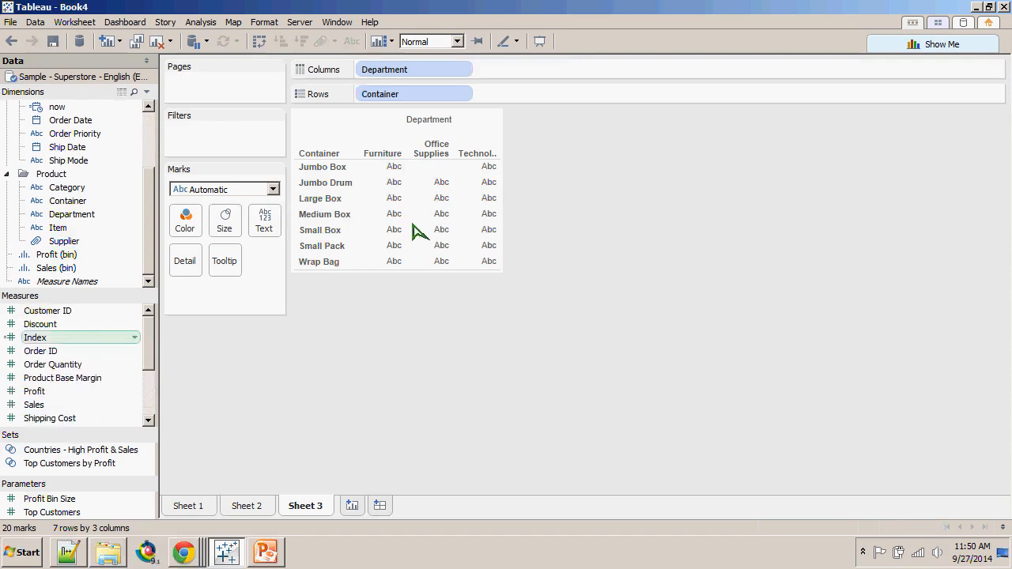
drag(40, 338, 174, 301)
mouse_move(419, 233)
mouse_down()
mouse_move(396, 216)
mouse_move(406, 219)
mouse_up()
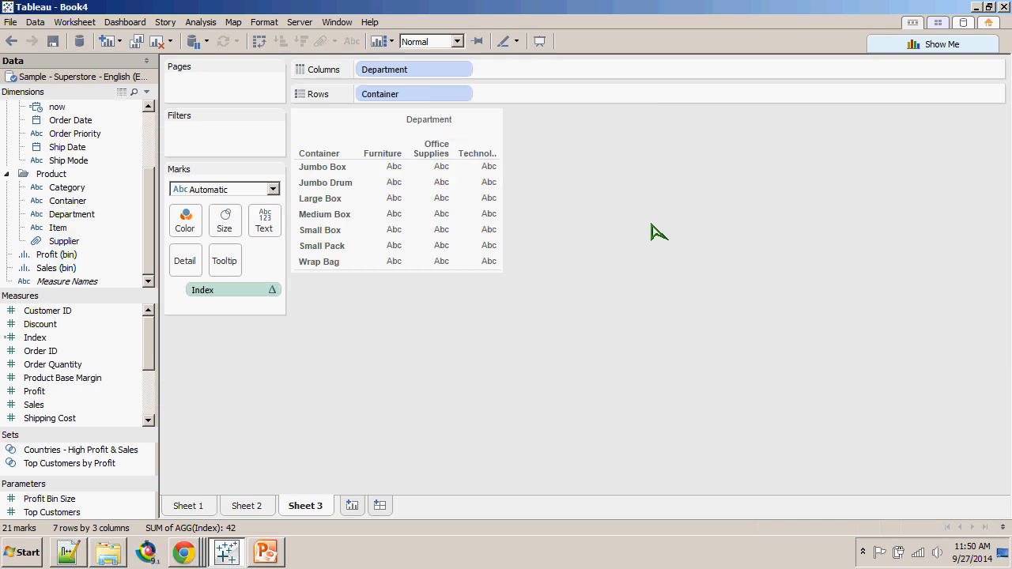
drag(207, 291, 264, 222)
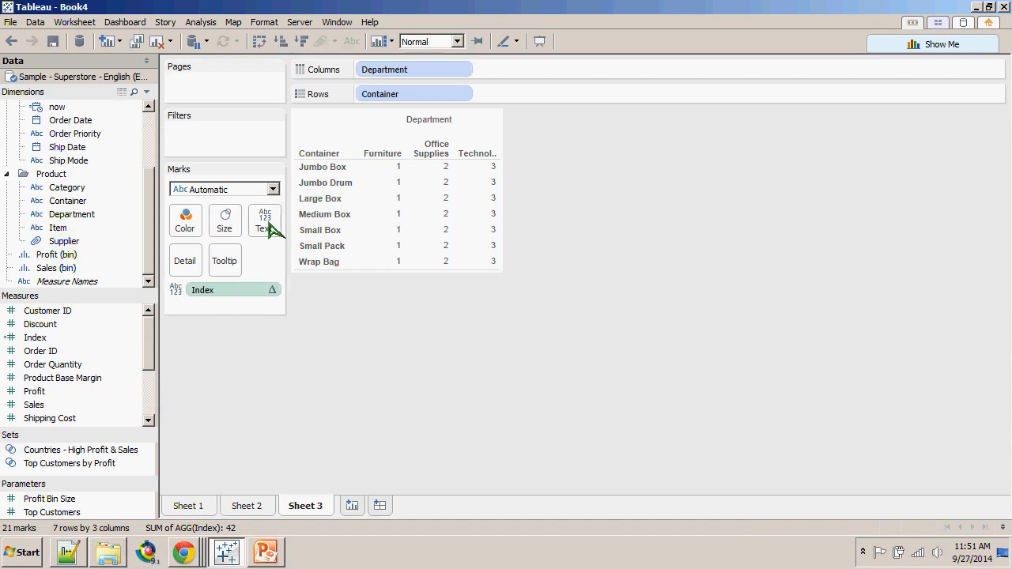
- Add Sales to the crosstab's text and move Index from Text to Detail
mouse_move(395, 174)
drag(34, 405, 264, 222)
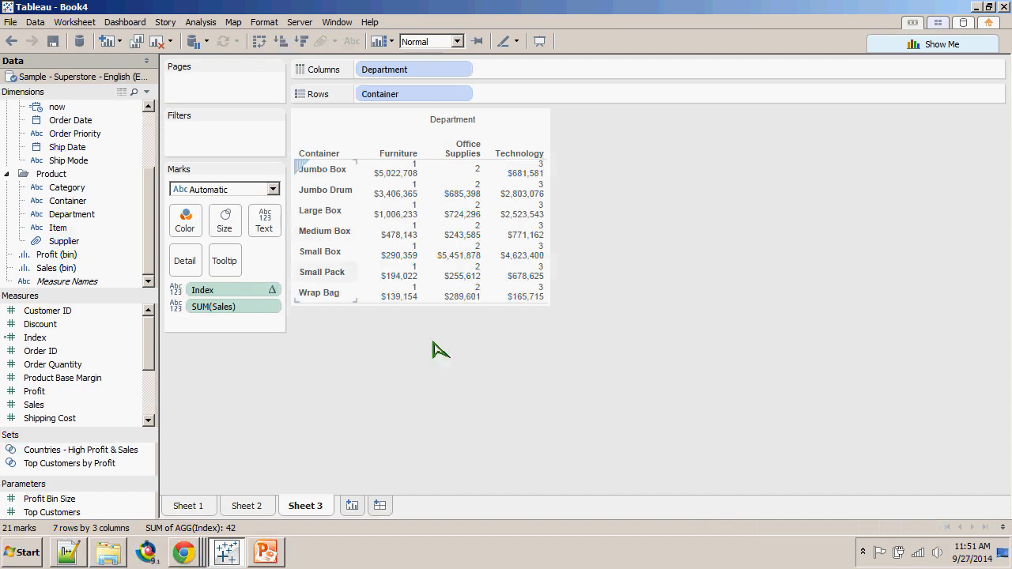
click(175, 290)
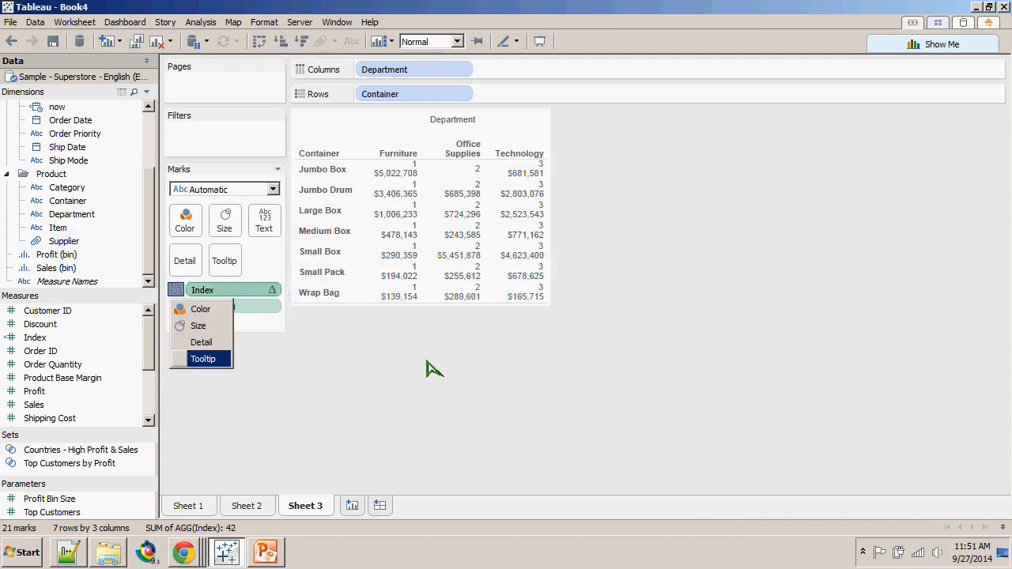
click(201, 342)
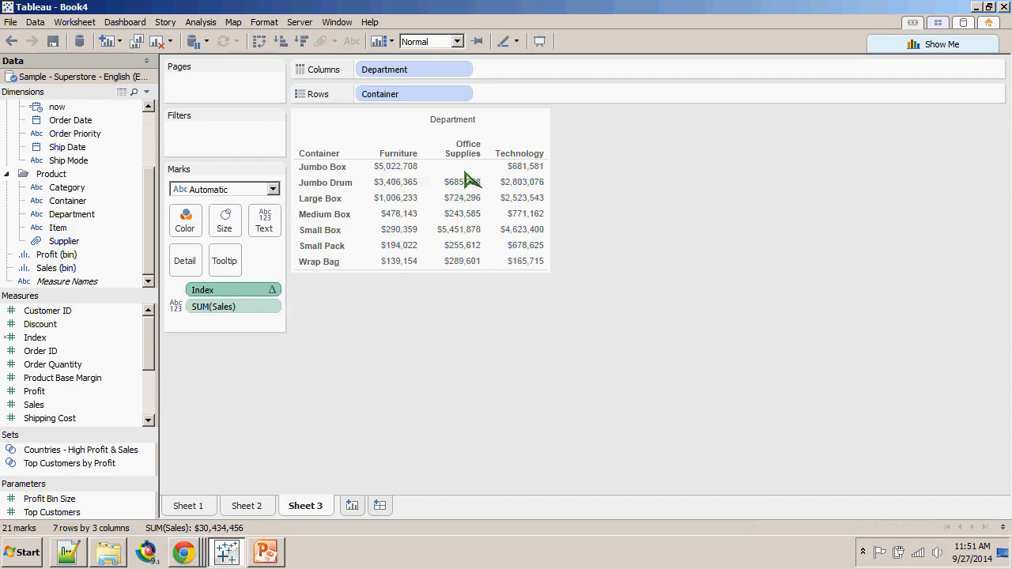
mouse_move(465, 172)
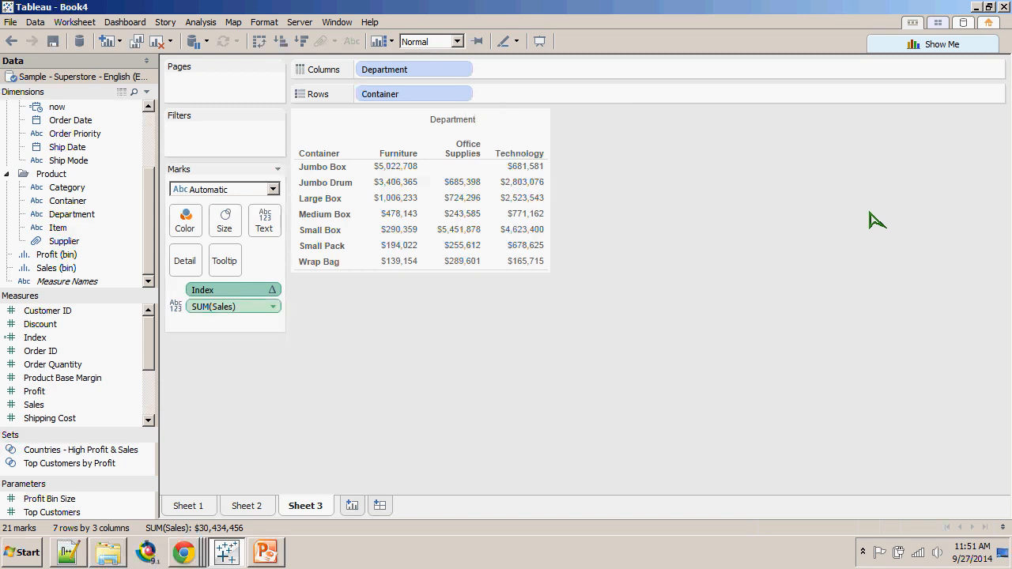
mouse_move(240, 290)
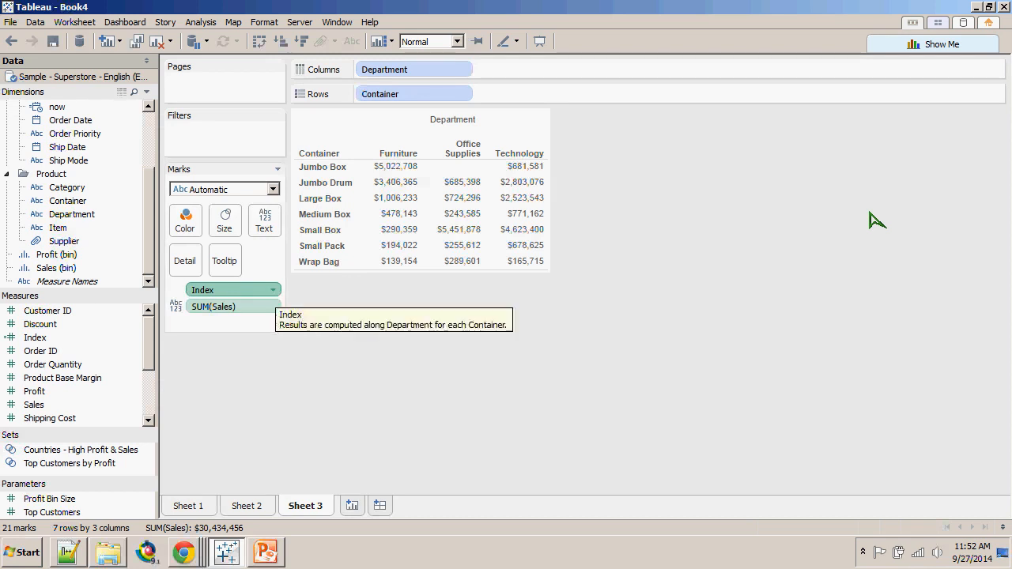
- Check the Index calculation's compute-using options, remove SUM(Sales) from the marks and put Index back on Text
click(273, 291)
mouse_move(230, 442)
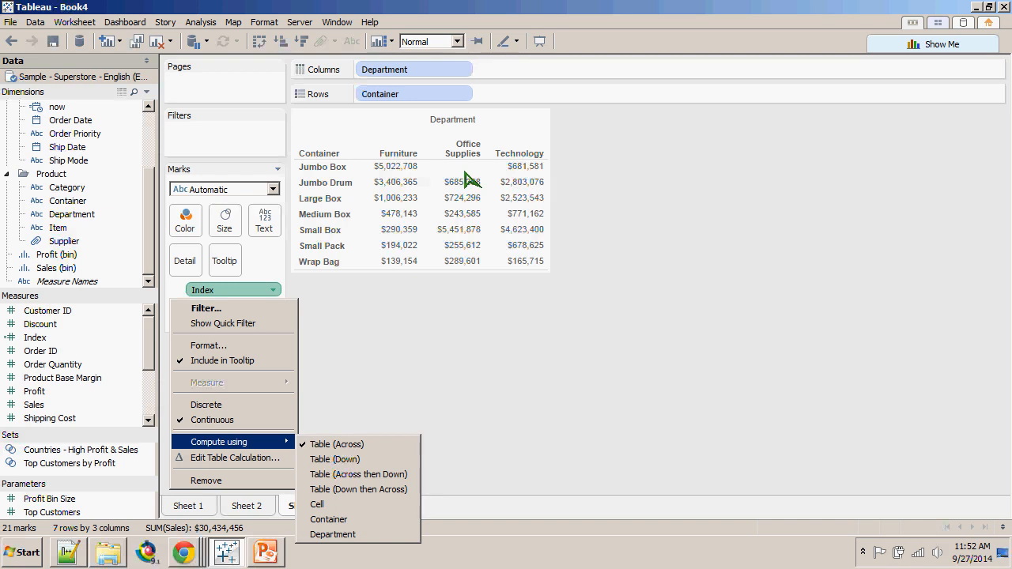
click(237, 290)
drag(229, 306, 245, 434)
drag(212, 291, 266, 226)
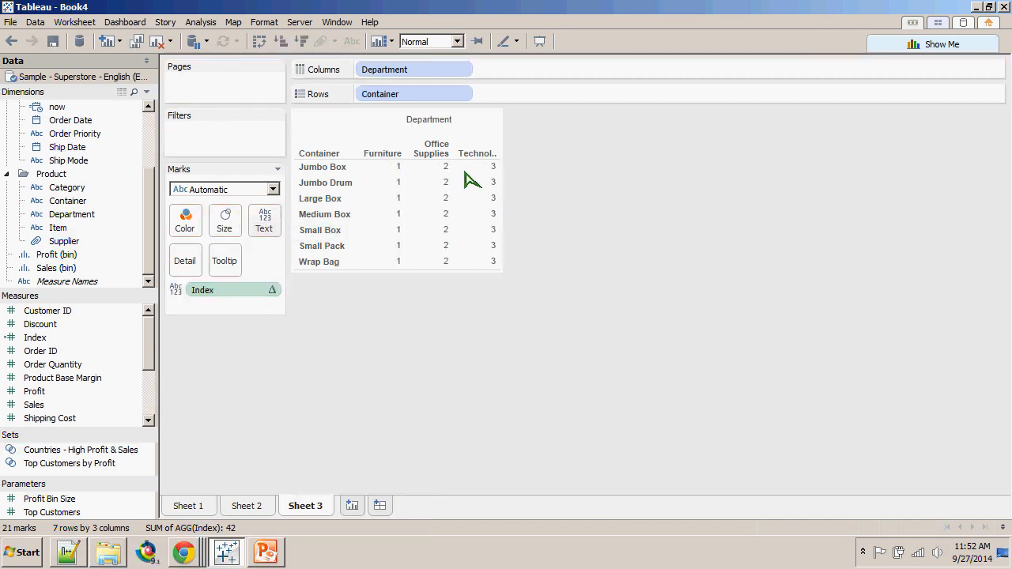
- Set the Index table calculation to compute using Table (Down)
click(241, 292)
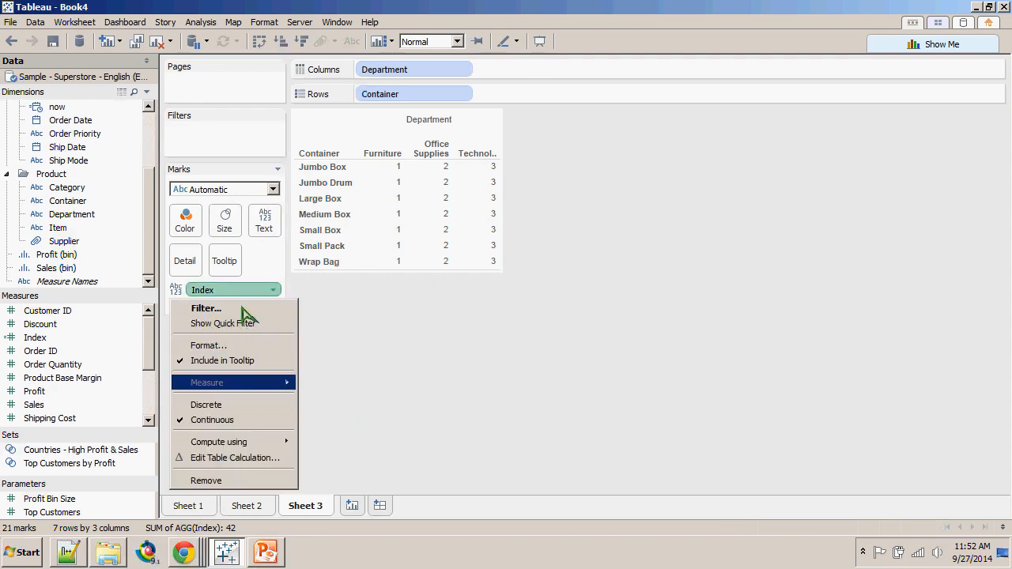
click(334, 459)
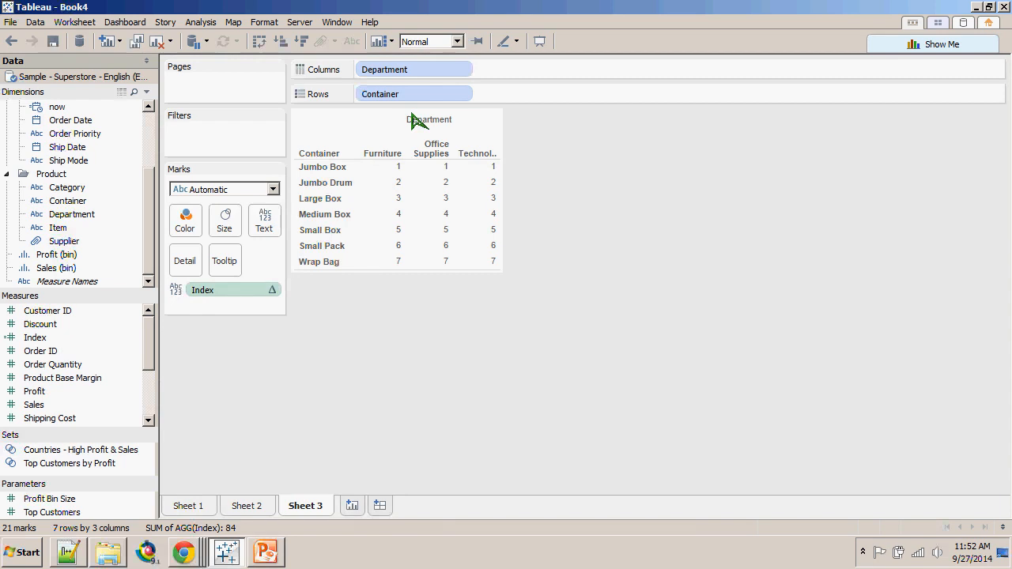
mouse_move(408, 108)
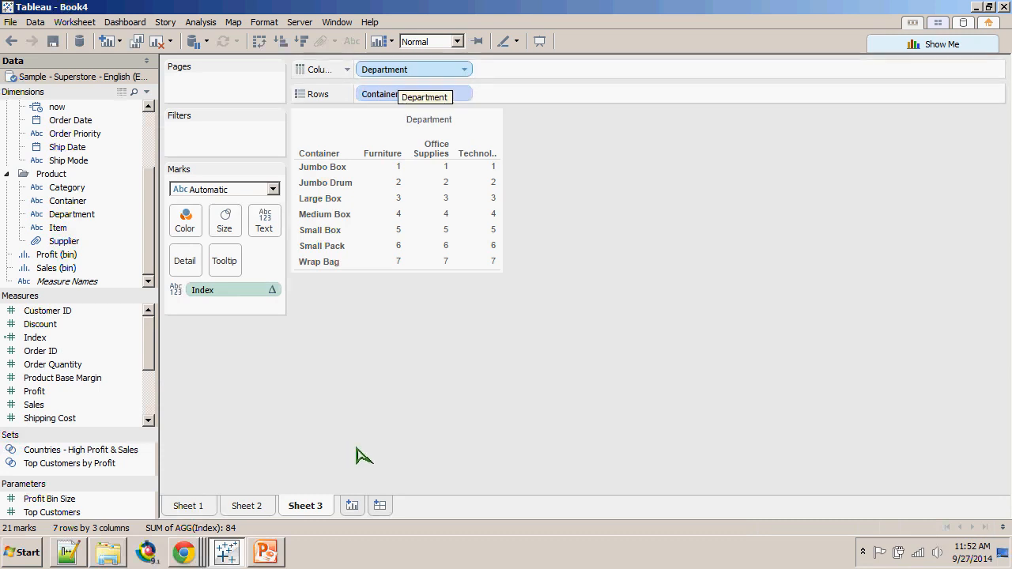
- Set the Index table calculation to compute using Table (Across then Down)
click(273, 290)
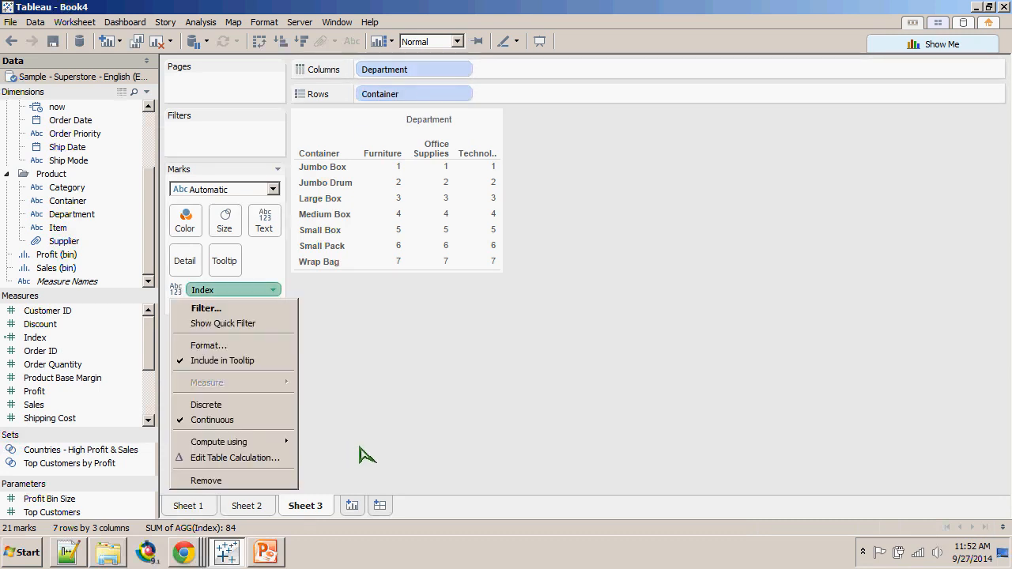
mouse_move(237, 442)
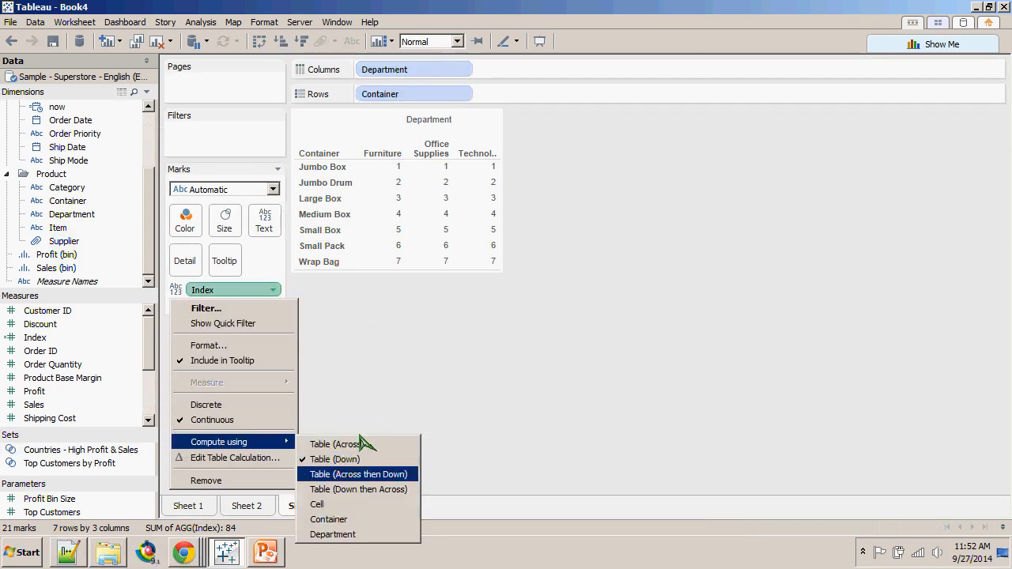
click(359, 475)
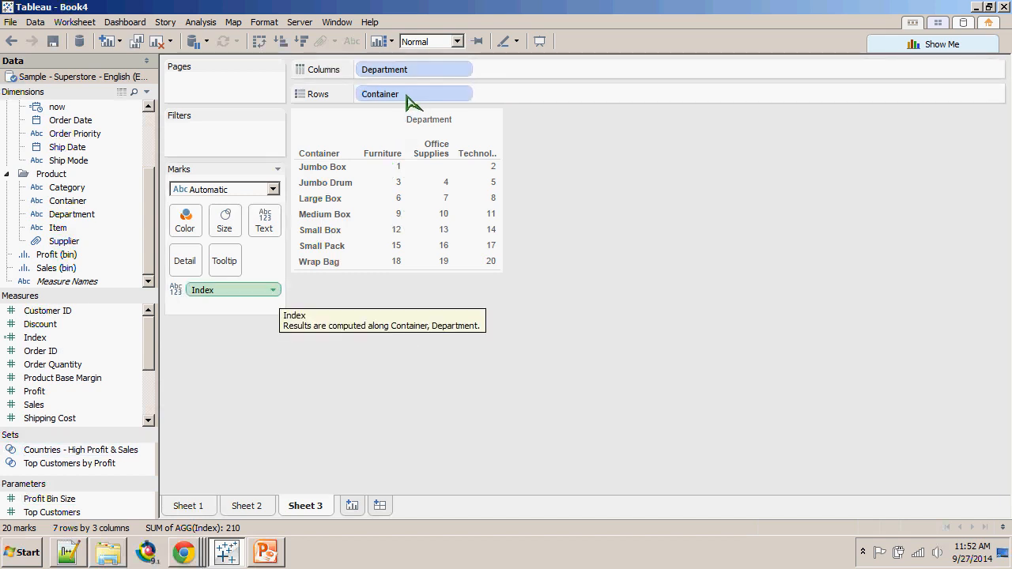
- Edit the Index table calculation to use Advanced computing with Container and Department both as addressing fields
click(273, 290)
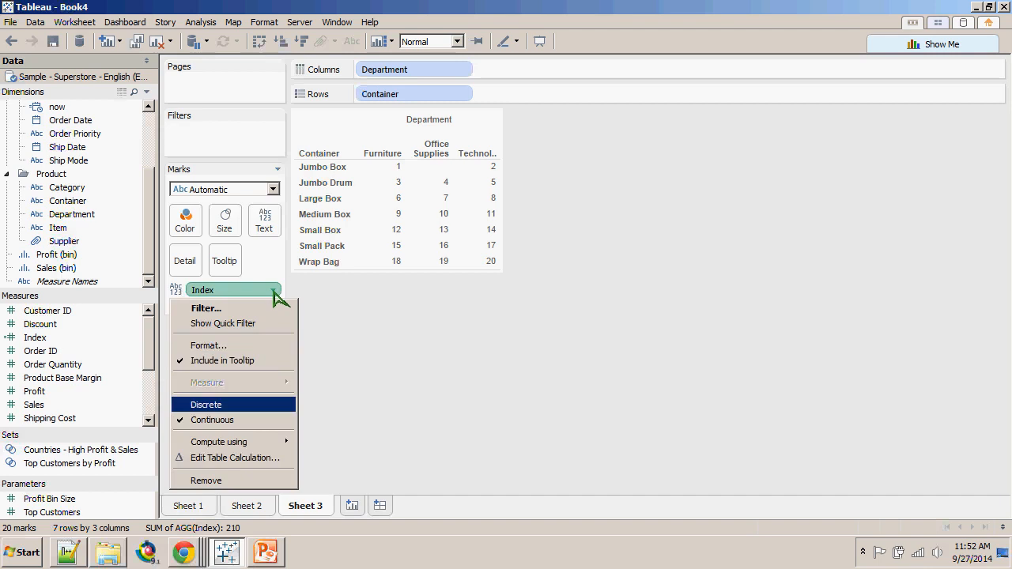
click(237, 475)
key(alt+Down)
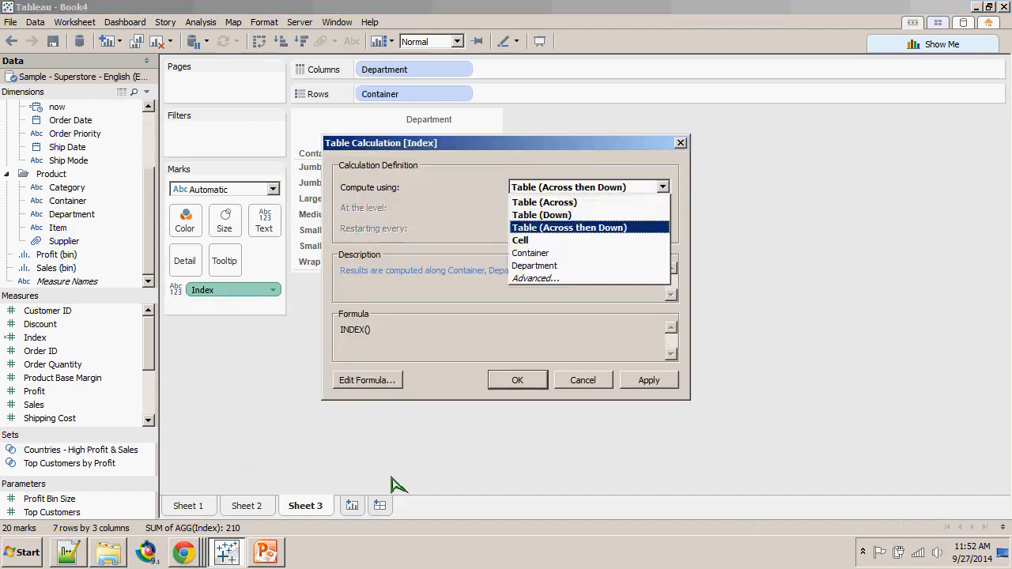
key(End)
key(Return)
double_click(346, 171)
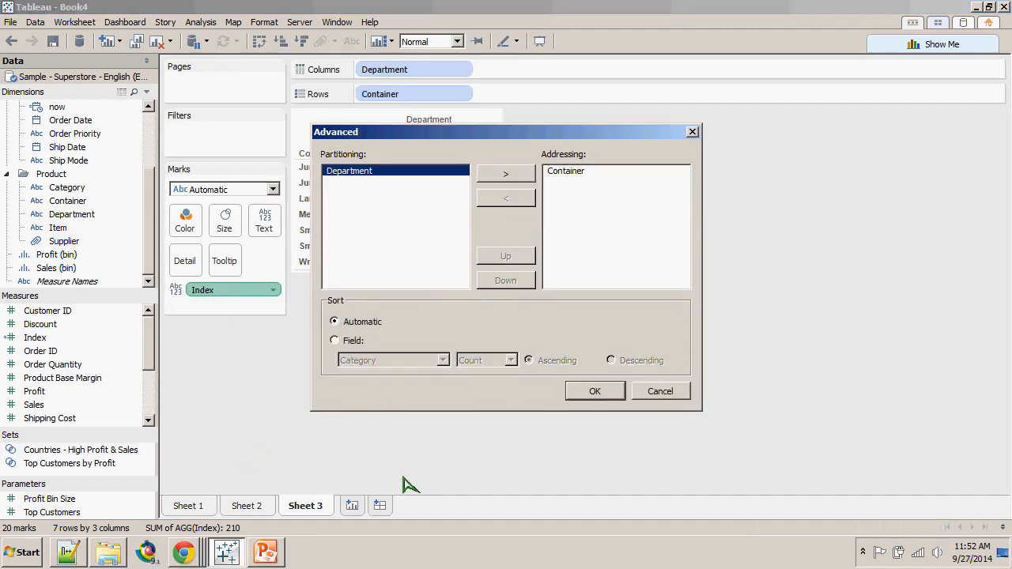
double_click(416, 282)
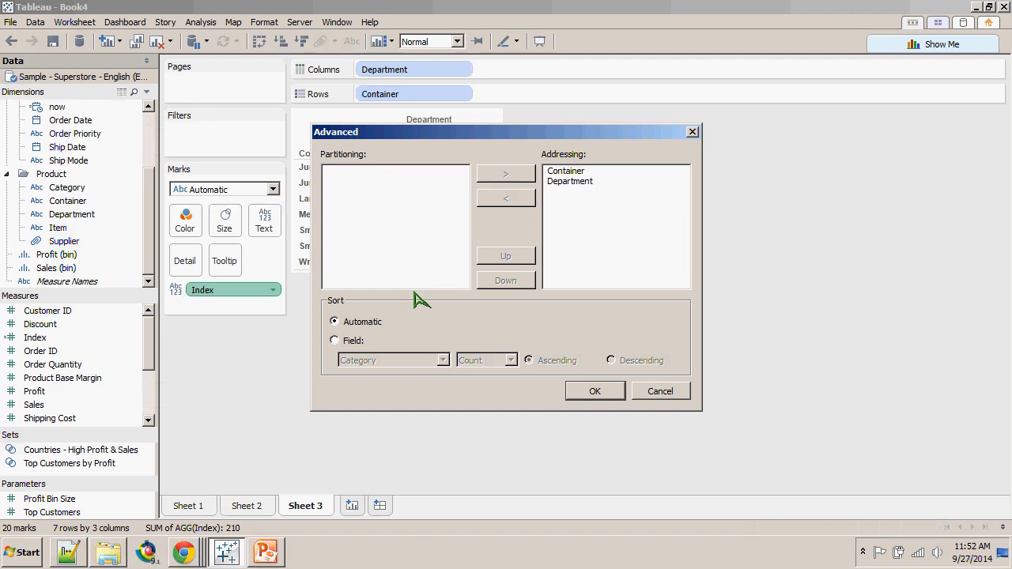
key(Return)
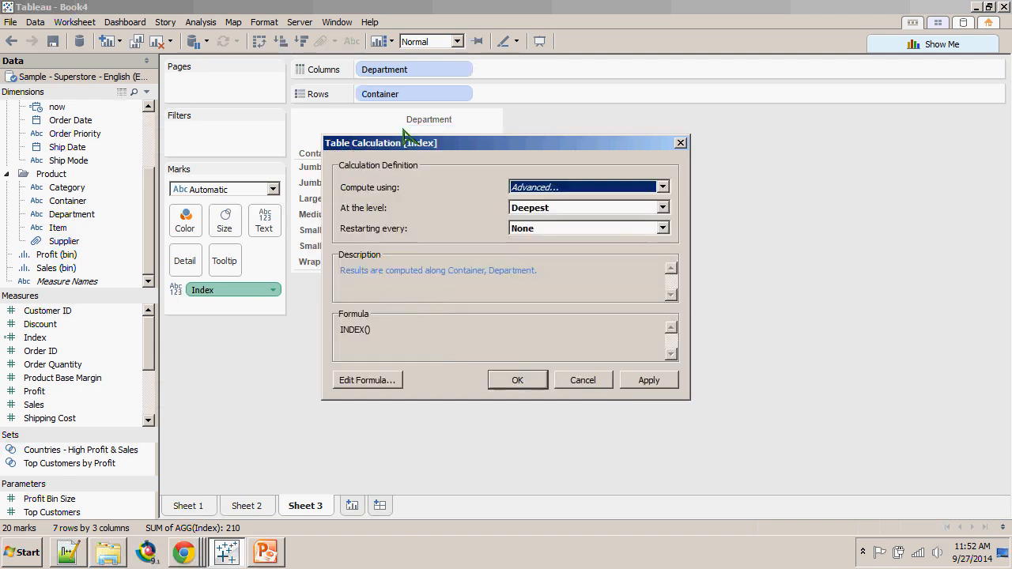
- Set the Index table calculation to restart every Container, apply it, and check its compute-using options
click(662, 228)
click(545, 256)
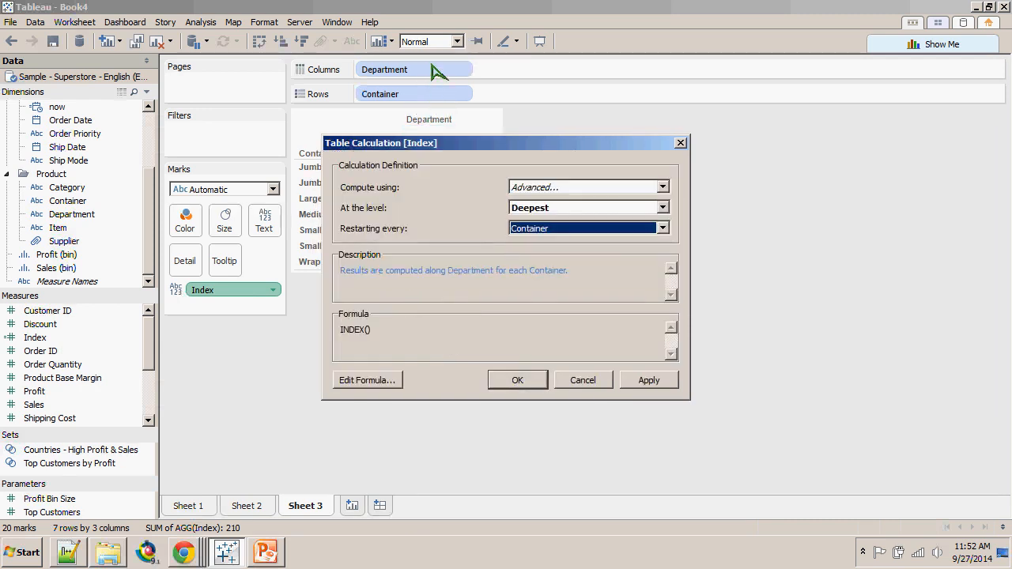
click(518, 380)
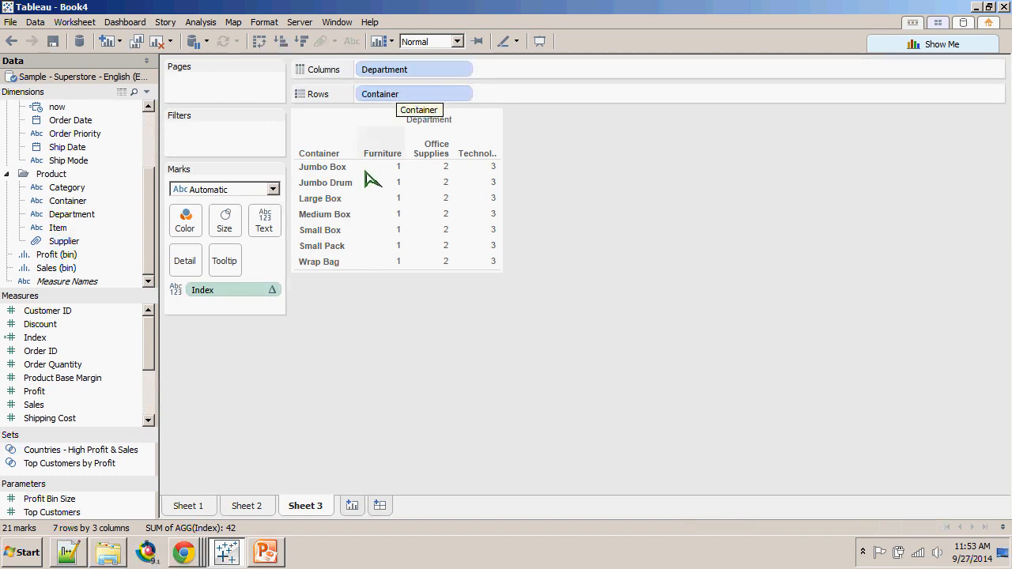
click(273, 290)
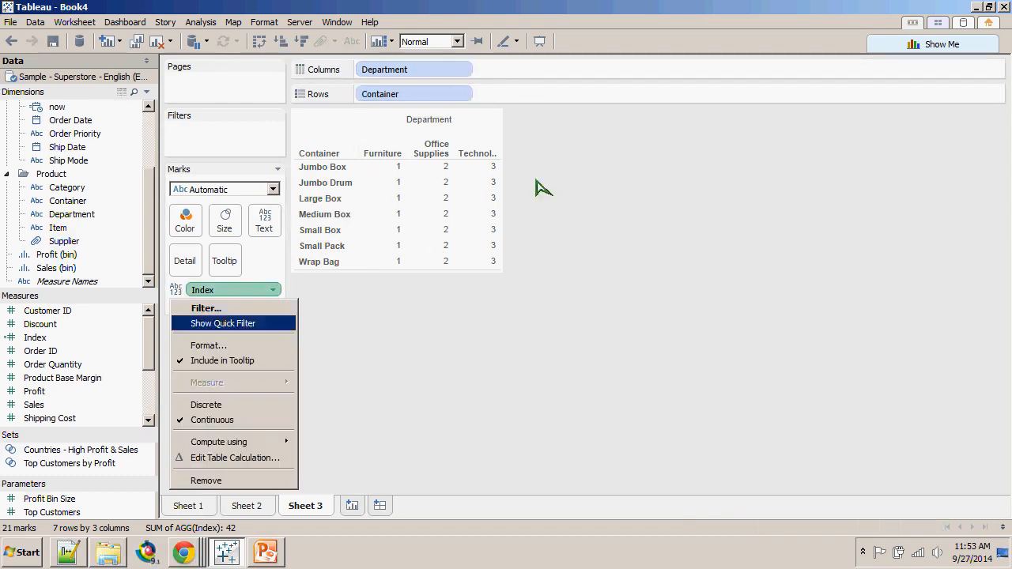
mouse_move(238, 442)
click(591, 397)
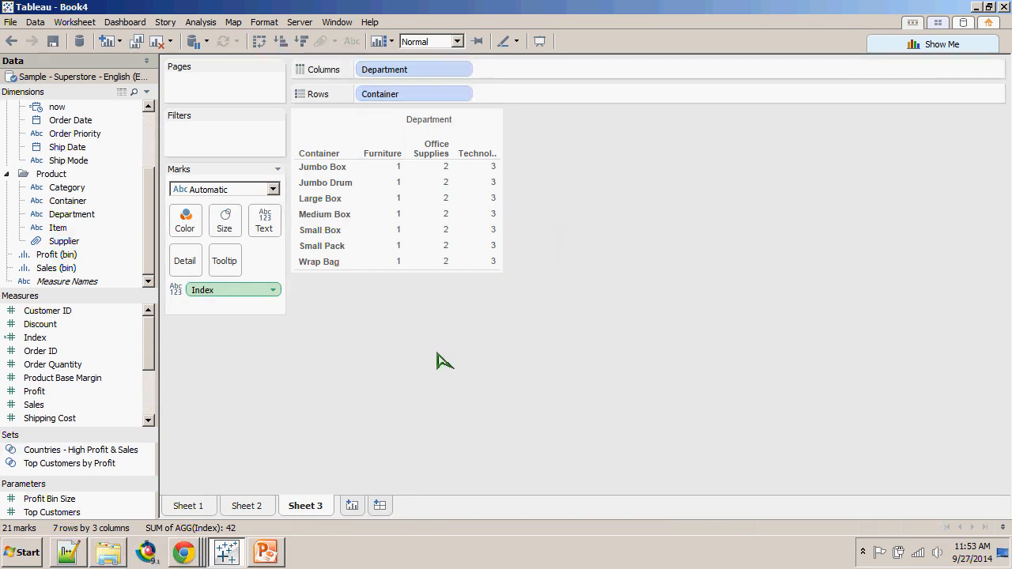
- Undo the restart setting and set the Index table calculation to compute using Table (Down)
mouse_move(376, 250)
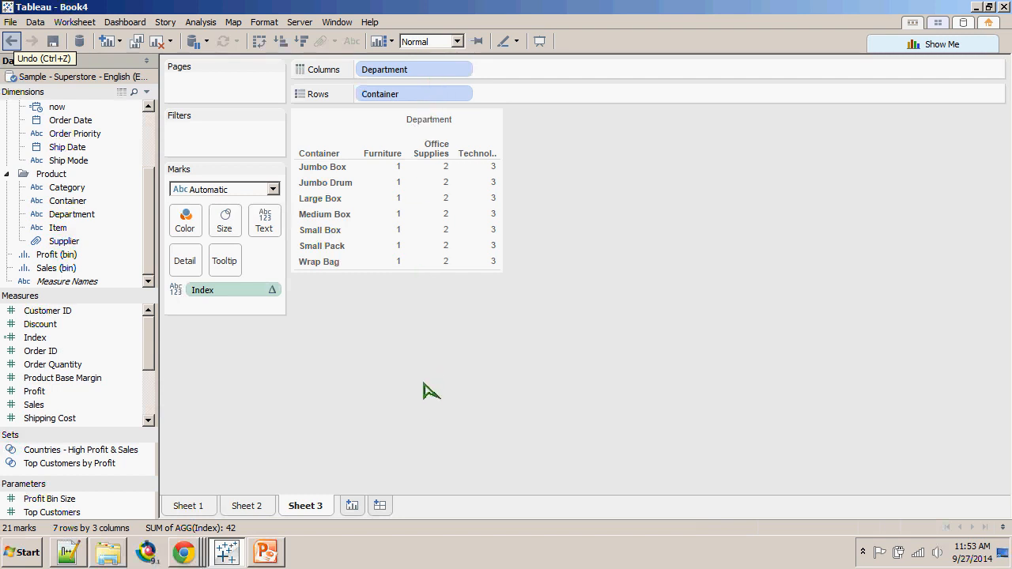
click(11, 42)
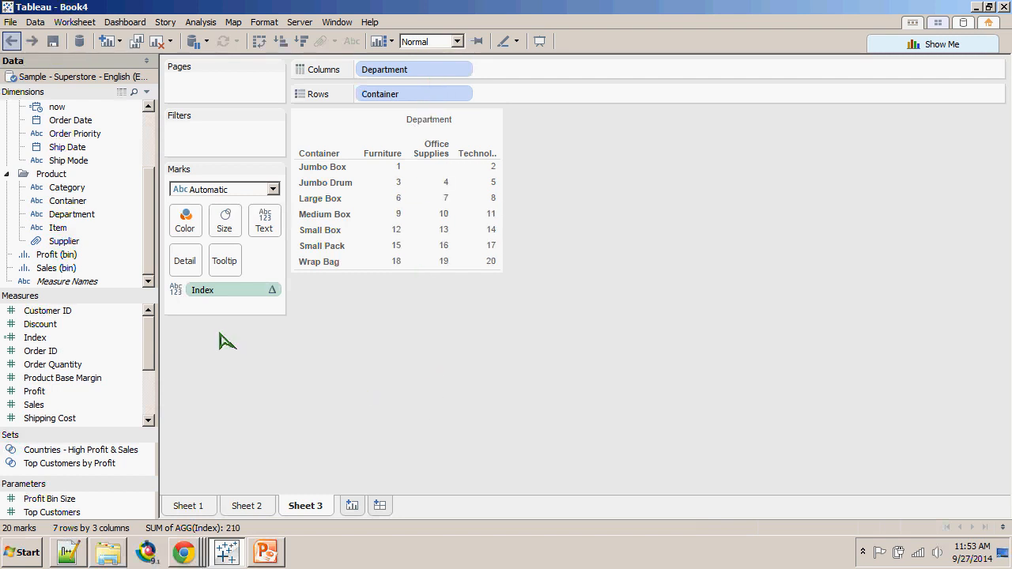
click(273, 291)
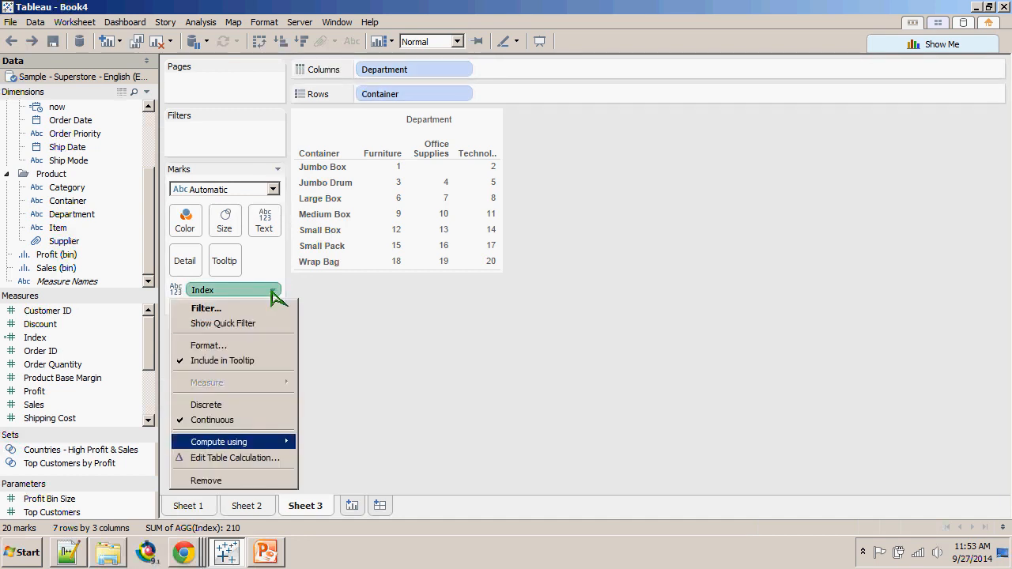
key(Right)
key(Down)
key(Down)
key(Up)
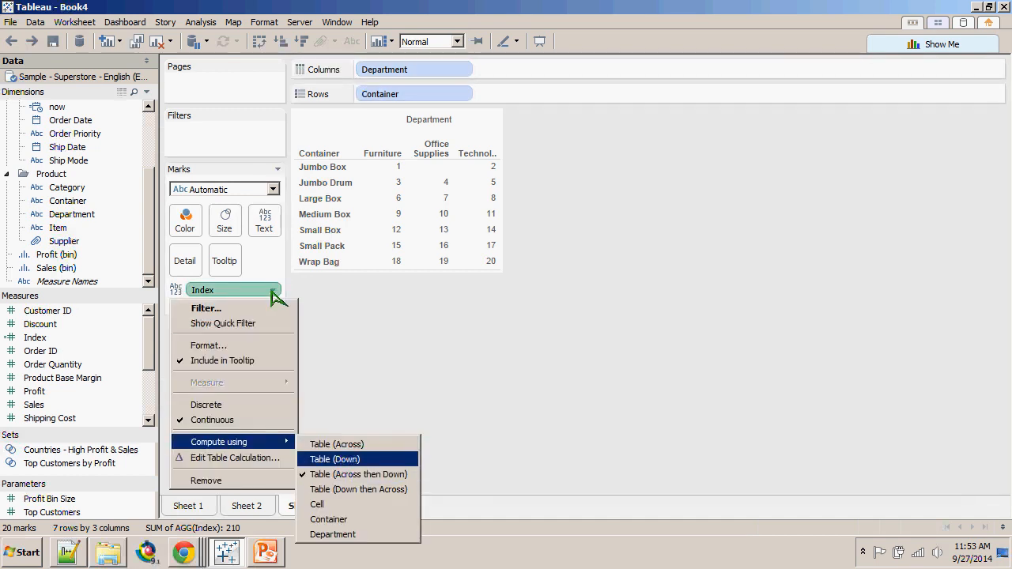
key(Return)
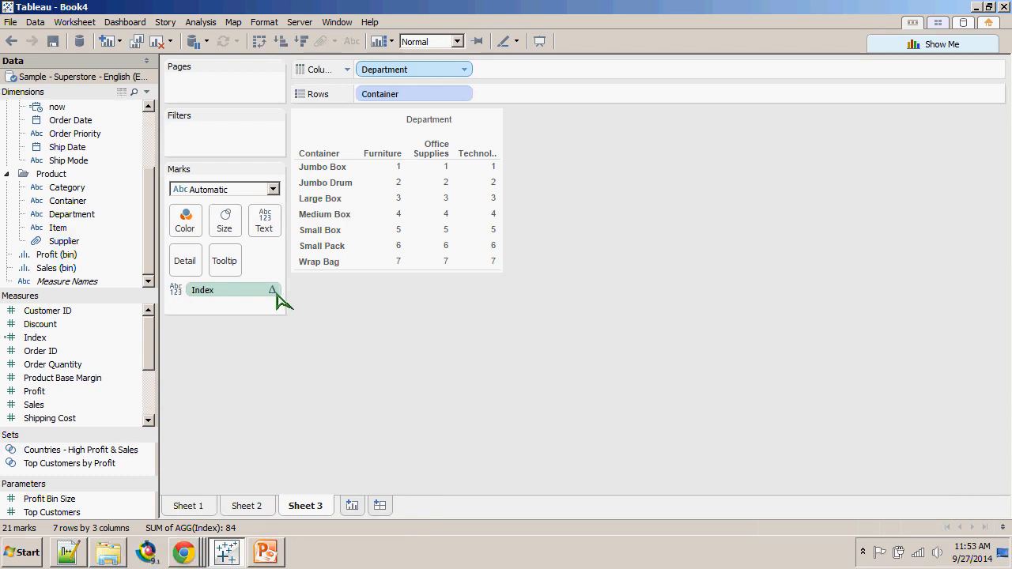
- Try Department on Rows after Container and as a detail on the marks, and return it to Columns
drag(408, 70, 538, 97)
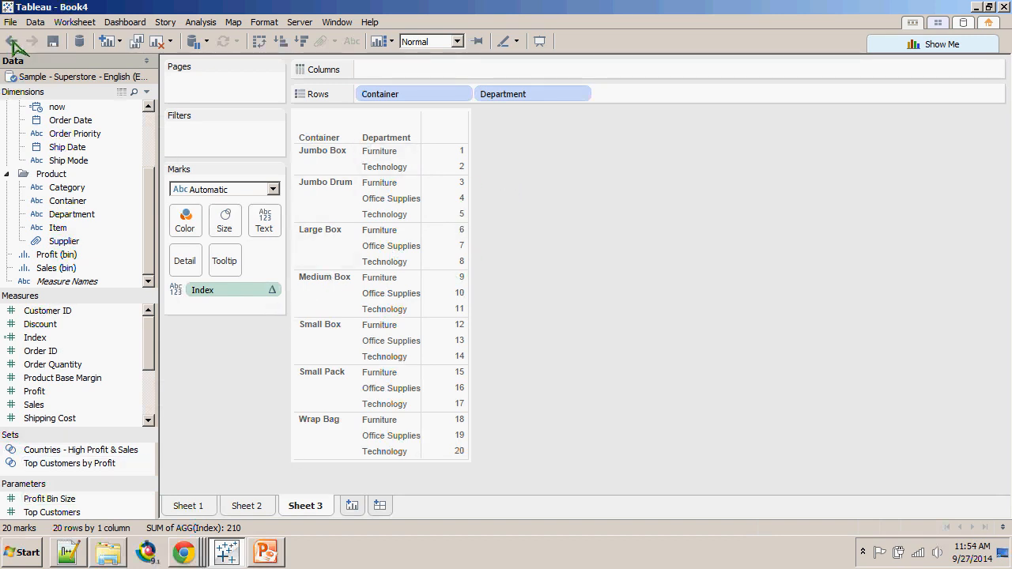
drag(514, 95, 233, 309)
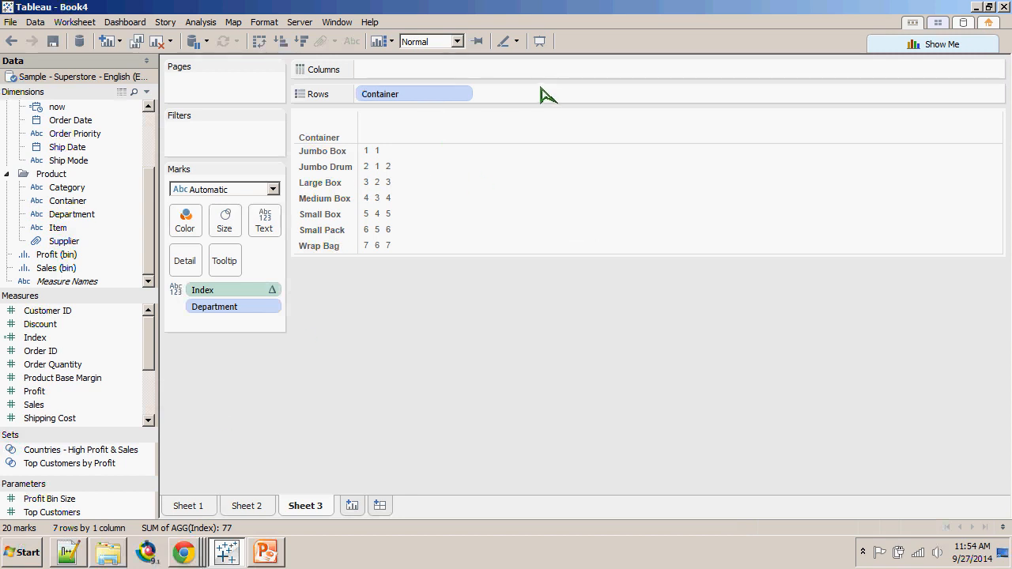
drag(229, 307, 415, 69)
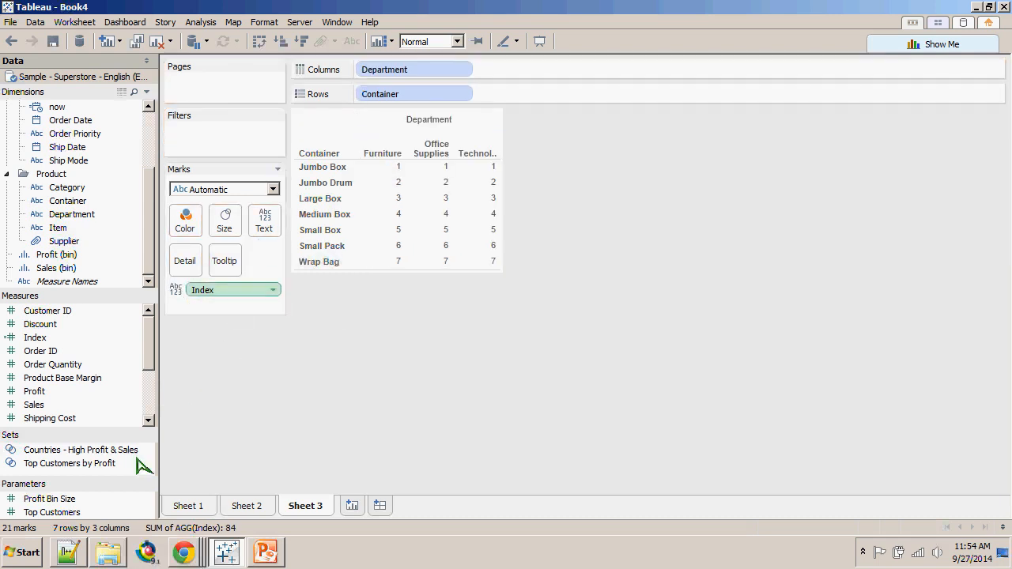
- Move Index from the marks to Rows, make it discrete and place it before Container
drag(234, 290, 380, 95)
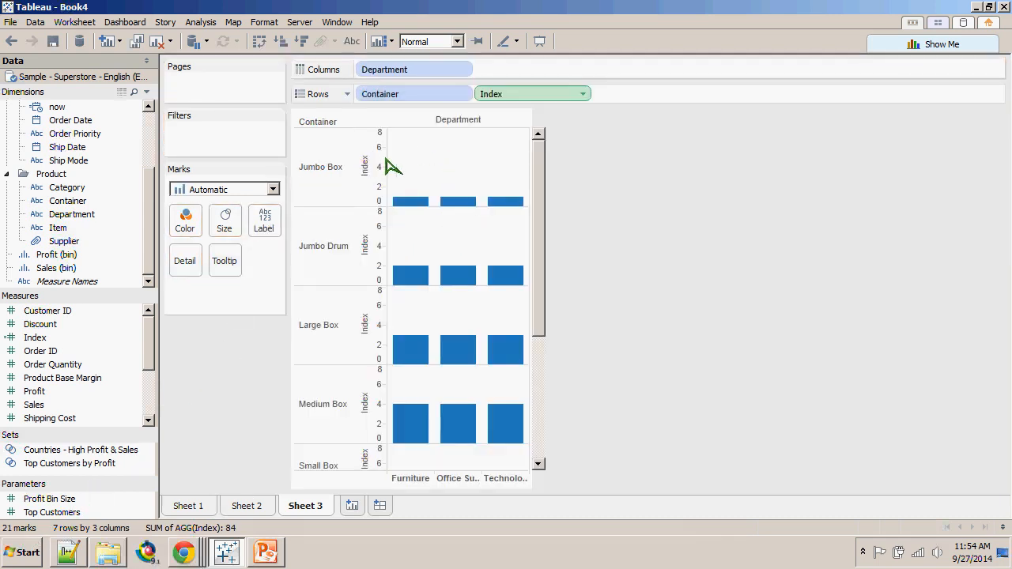
click(584, 94)
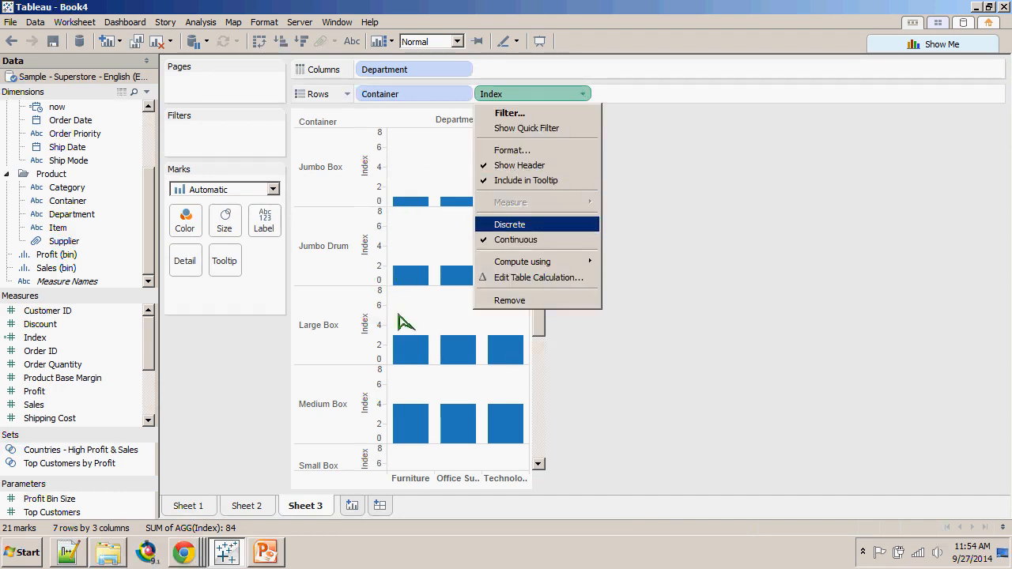
click(509, 224)
drag(533, 94, 348, 95)
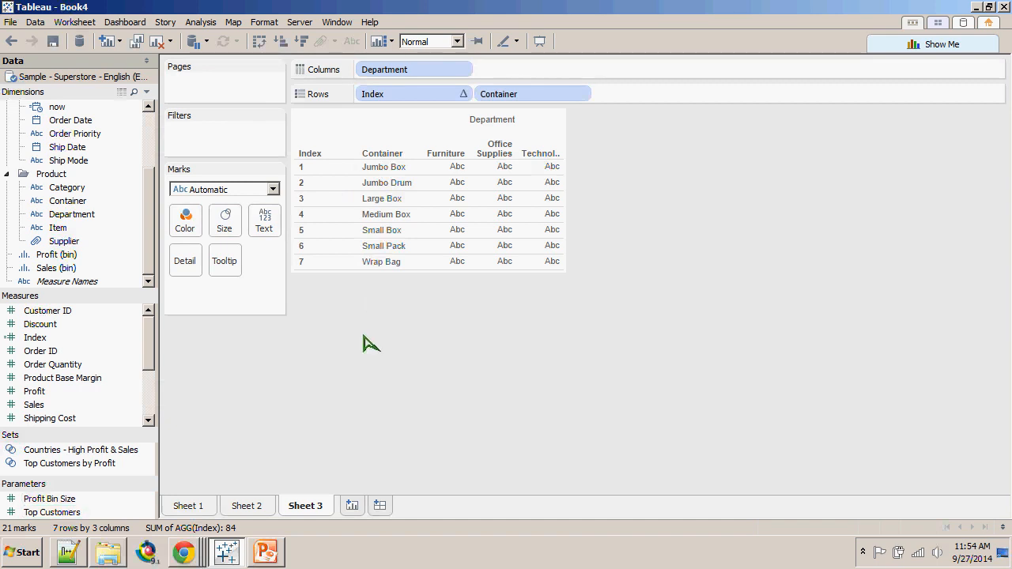
- Add Sales to Columns as a sum and move Department from Columns to Color
drag(34, 405, 518, 66)
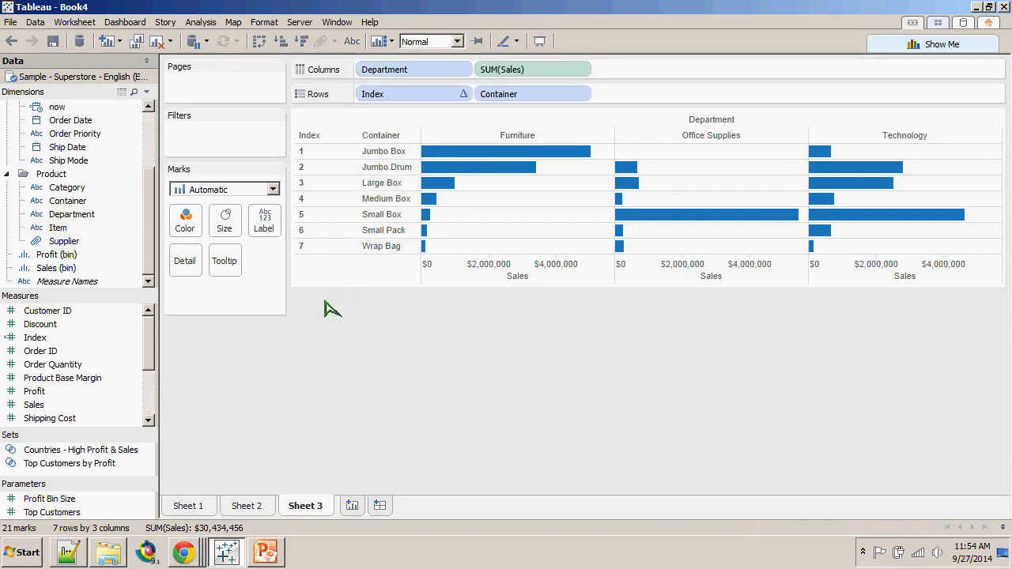
drag(413, 69, 188, 215)
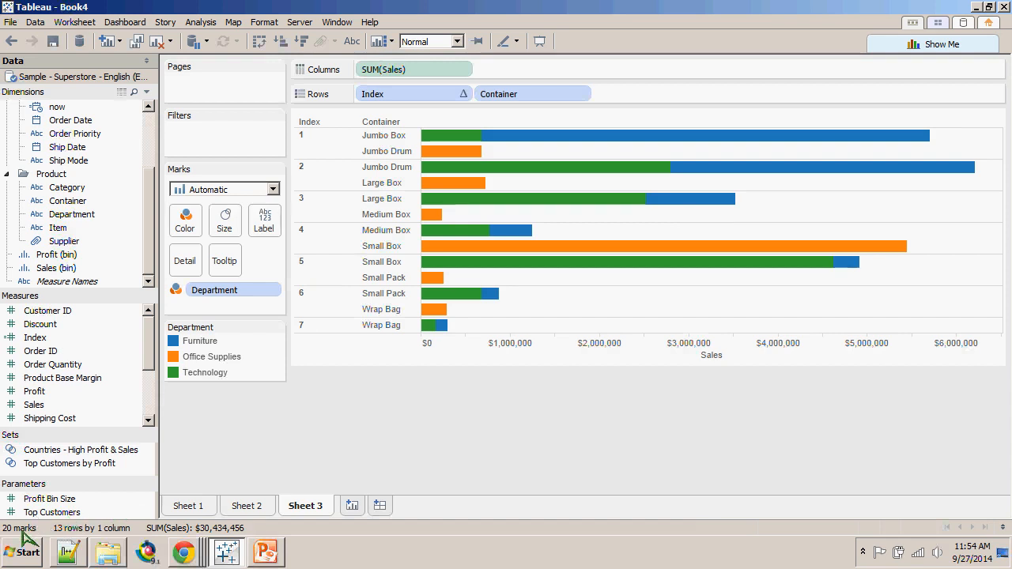
- Edit the Index calculation on Rows to use Advanced computing with Container and Department as addressing fields
click(464, 94)
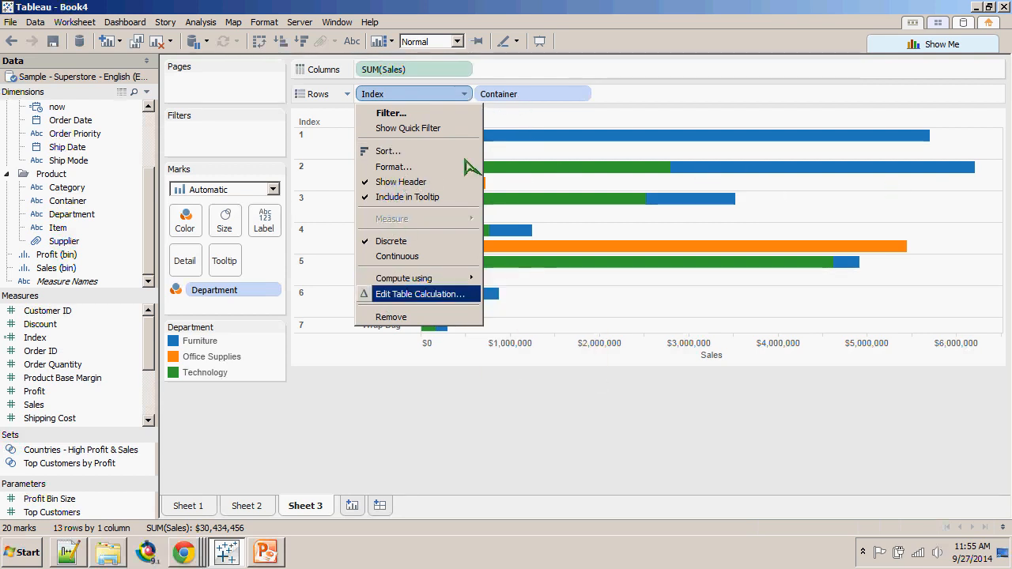
mouse_move(404, 278)
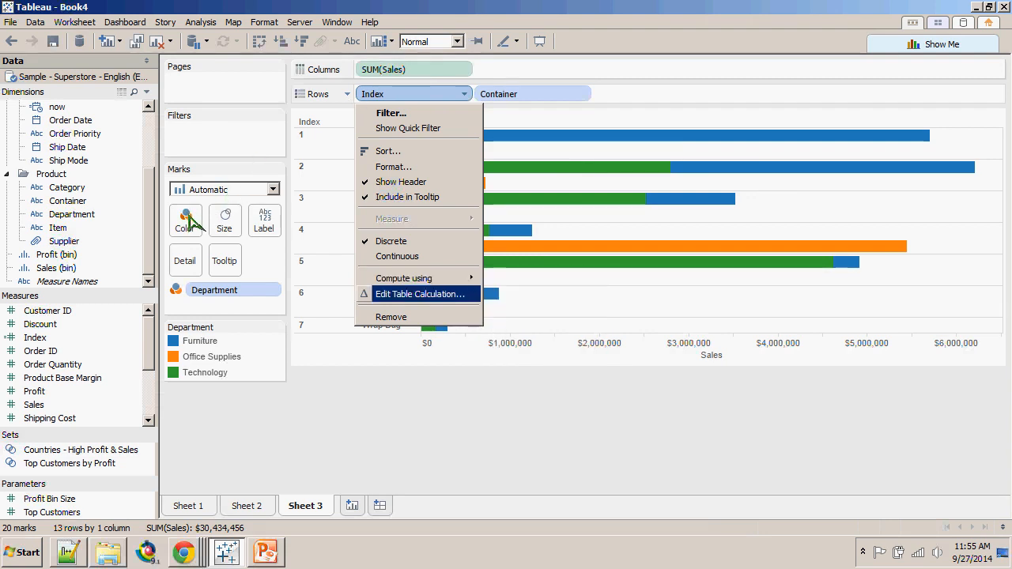
click(420, 294)
click(548, 187)
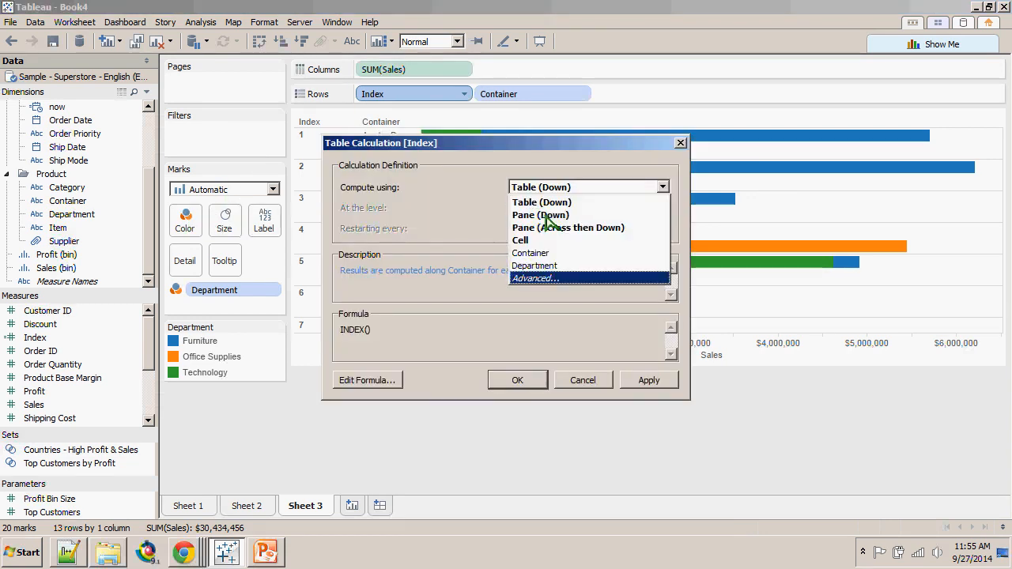
click(545, 278)
click(345, 171)
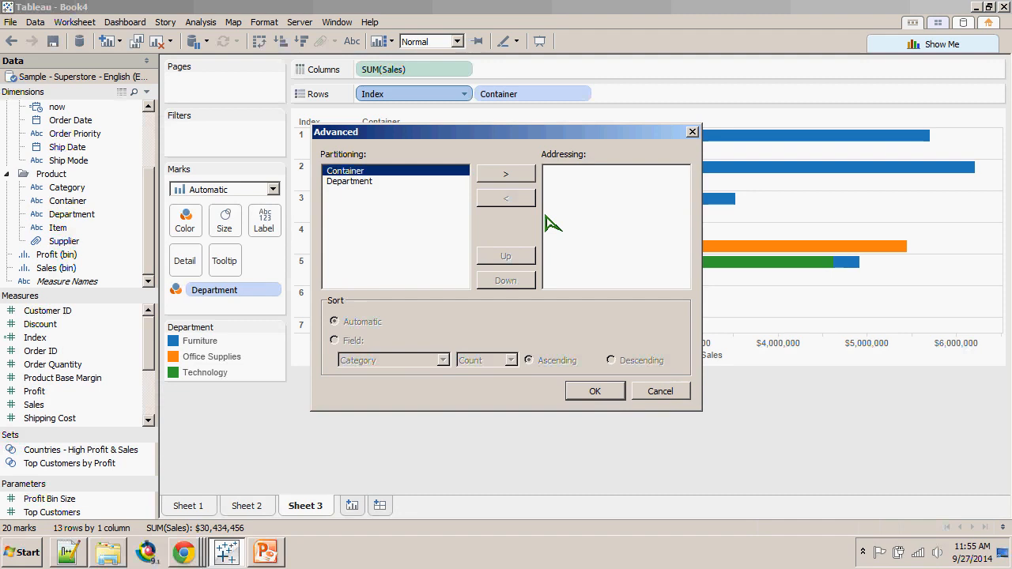
click(506, 173)
click(507, 173)
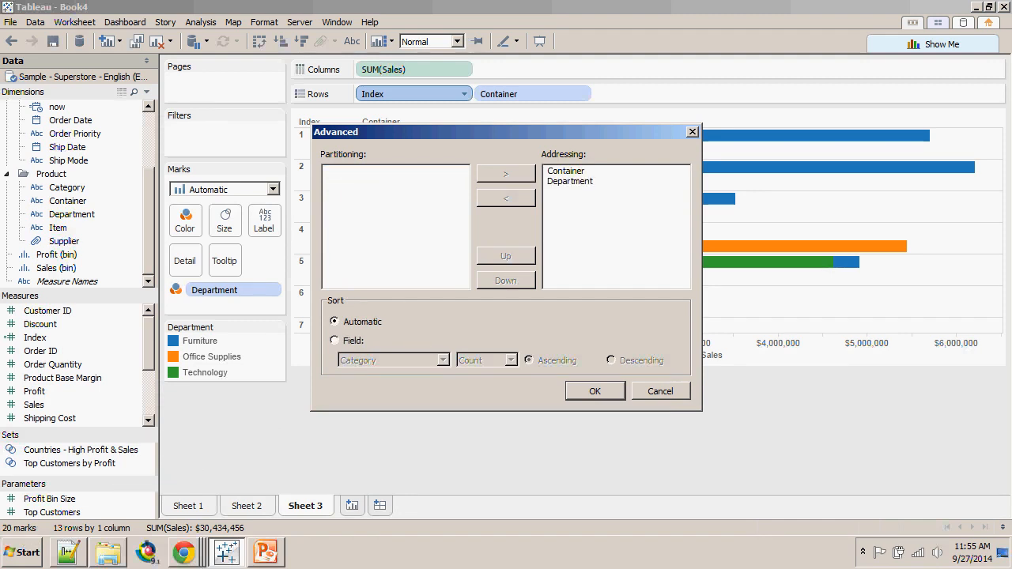
key(Return)
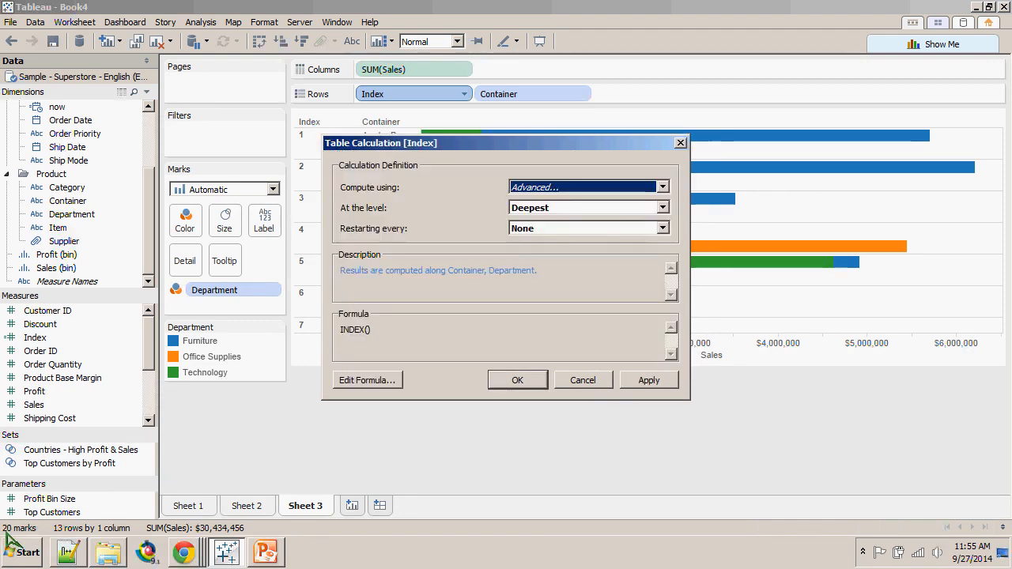
- Set the Index calculation's level to Container, review its addressing fields and apply the calculation
click(663, 208)
click(538, 236)
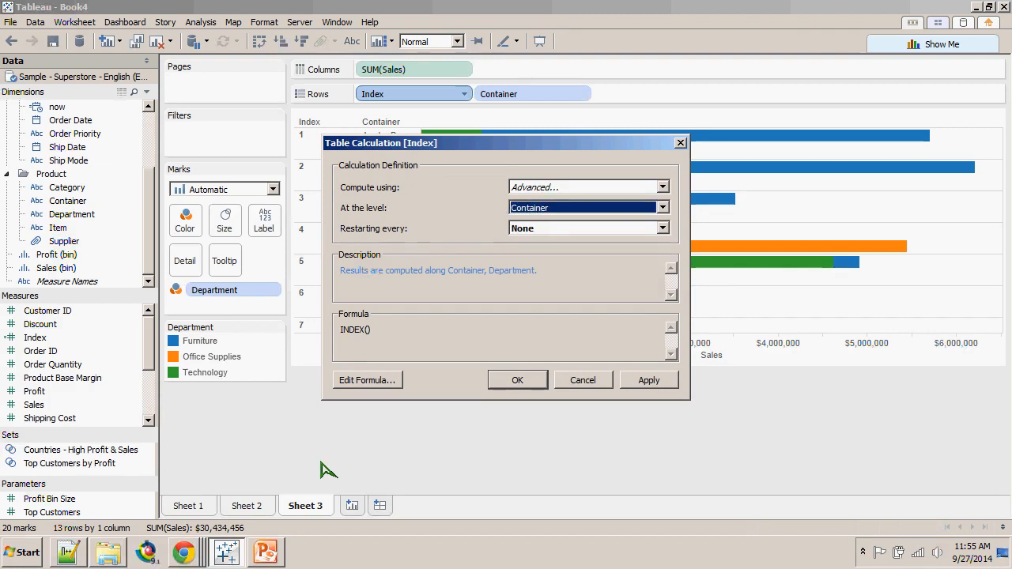
drag(395, 143, 536, 200)
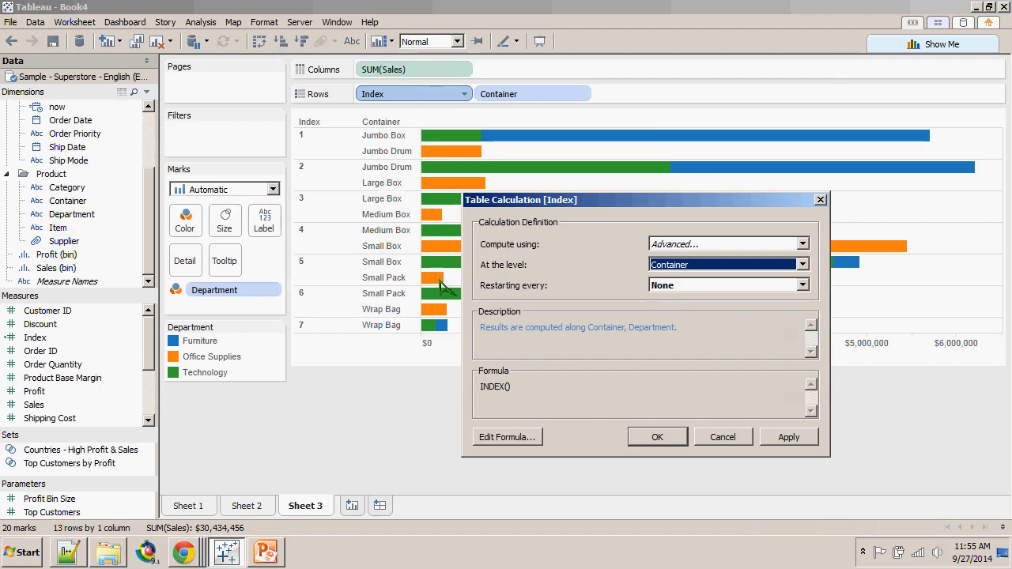
click(803, 245)
click(684, 335)
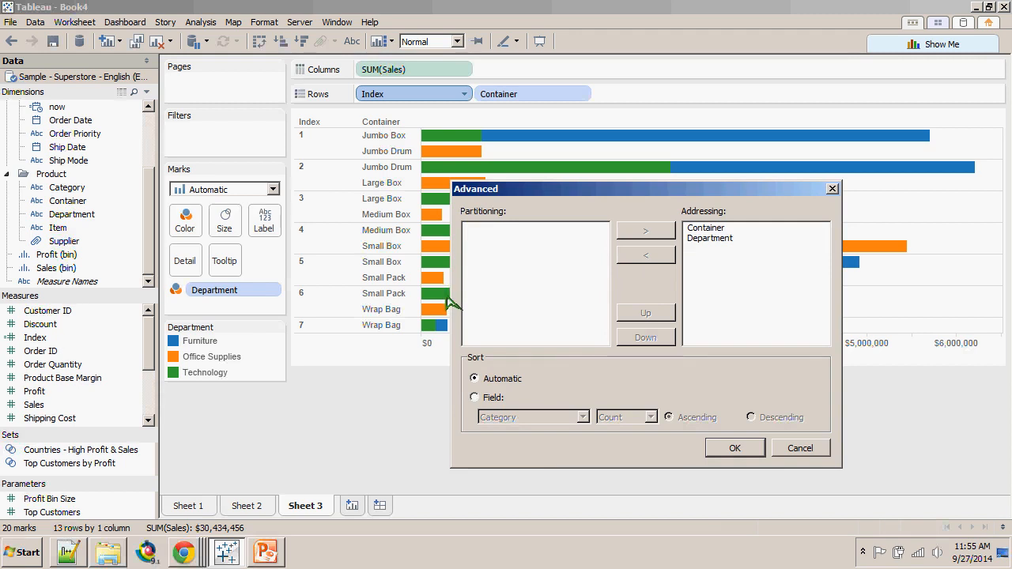
key(Return)
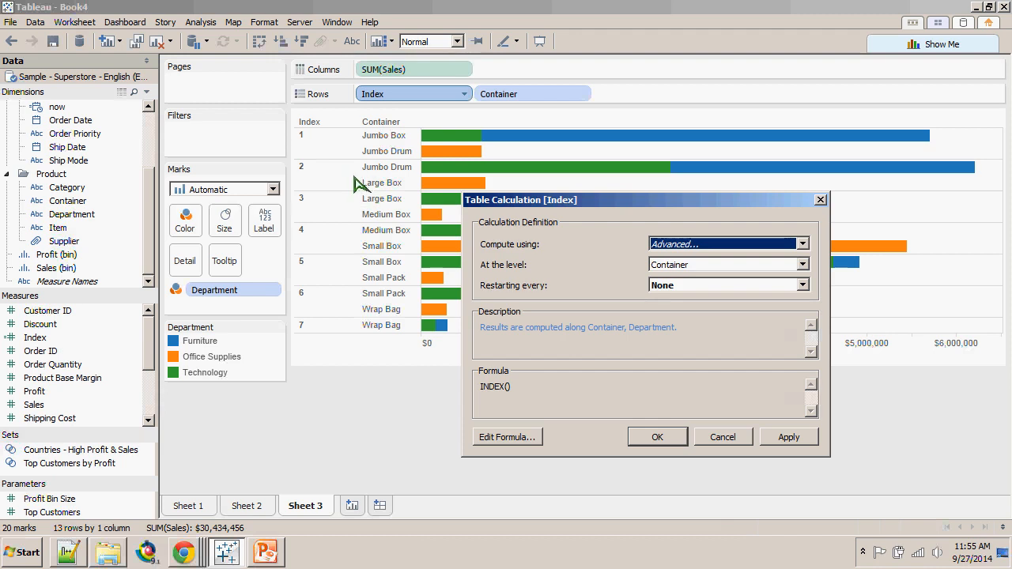
click(802, 265)
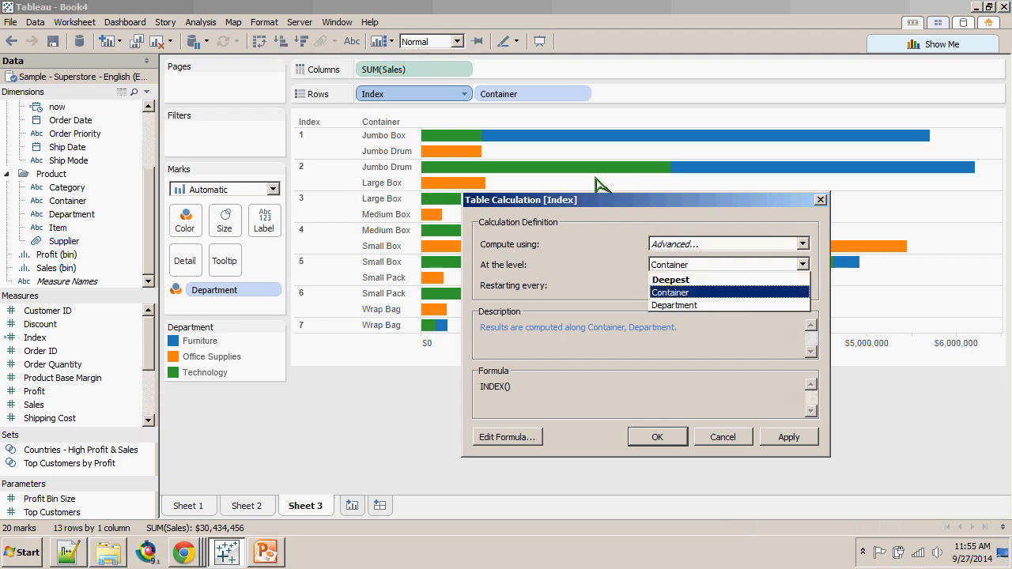
click(586, 377)
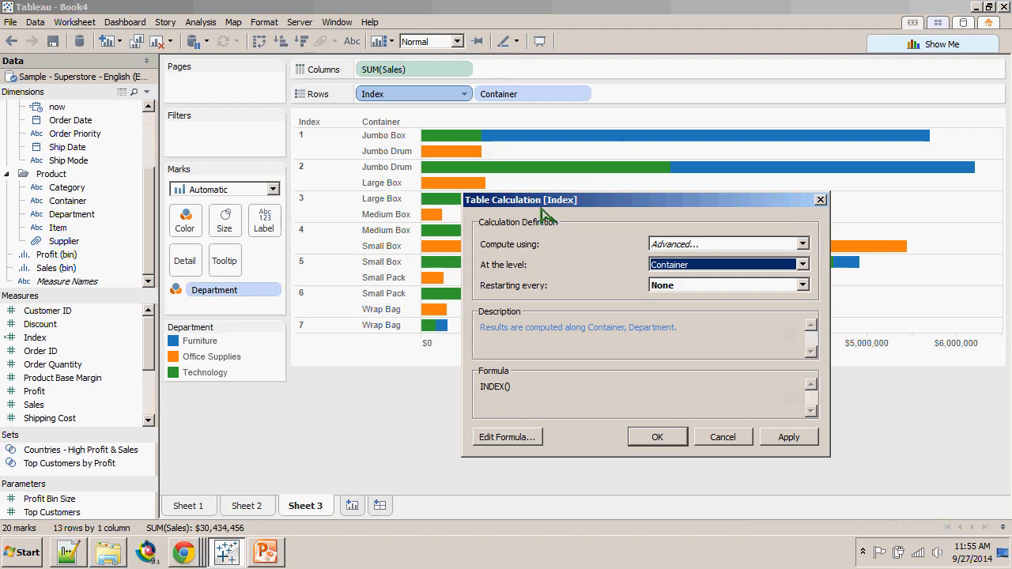
key(Return)
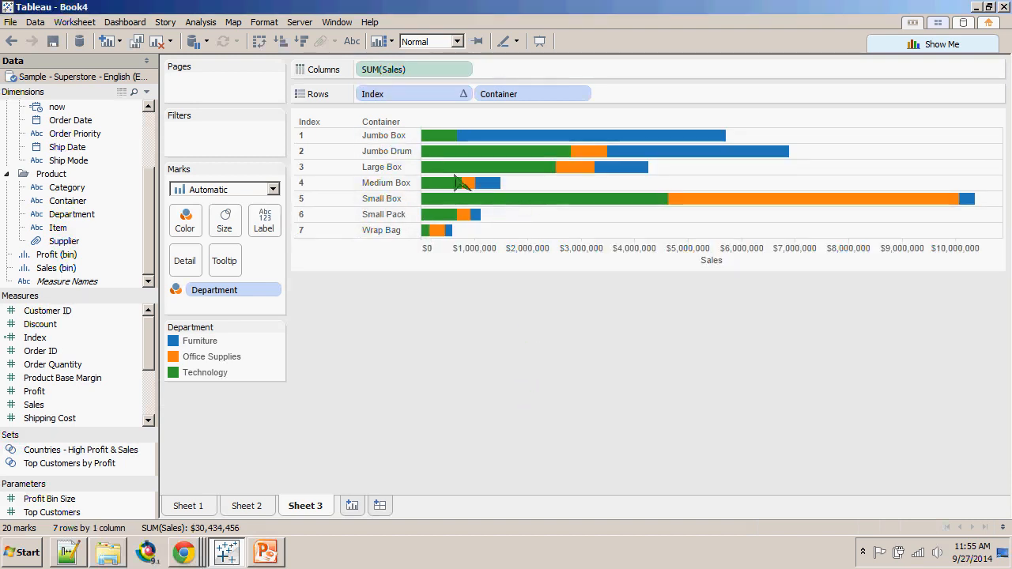
- Sort Container in descending order by the sum of the Sales field
click(583, 93)
click(506, 147)
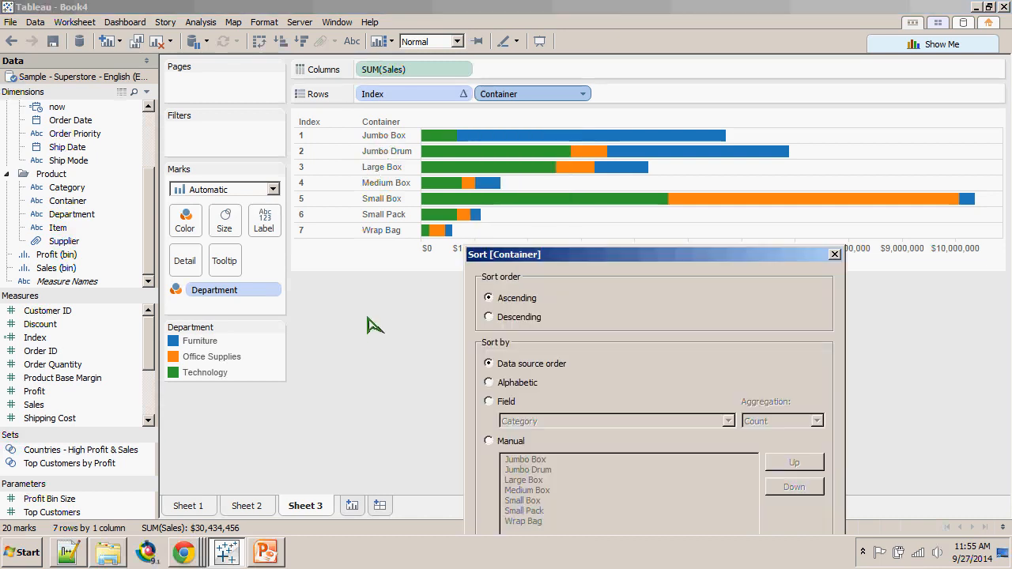
key(Down)
key(Tab)
key(Down)
key(Down)
key(Tab)
key(alt+Down)
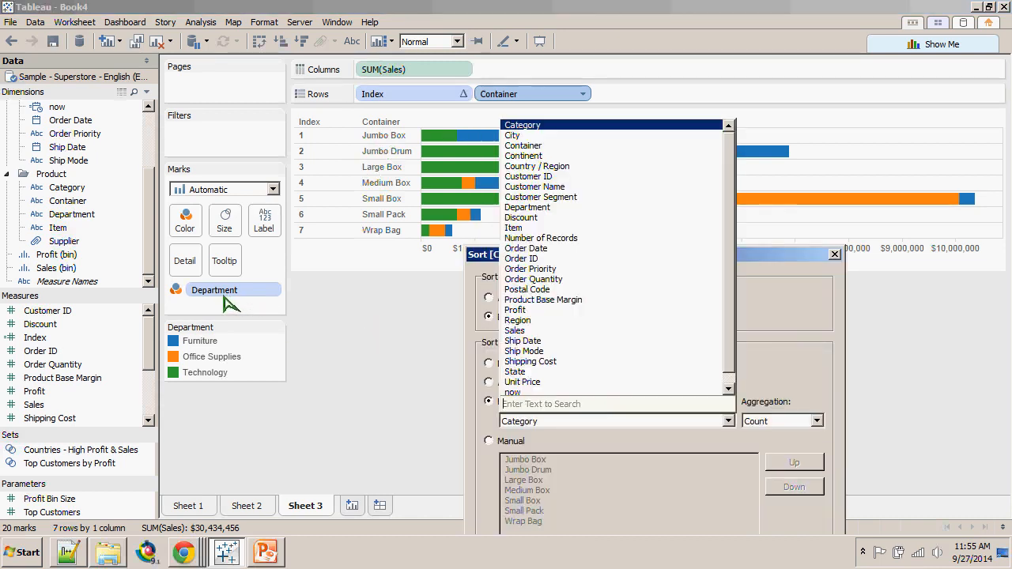
click(666, 331)
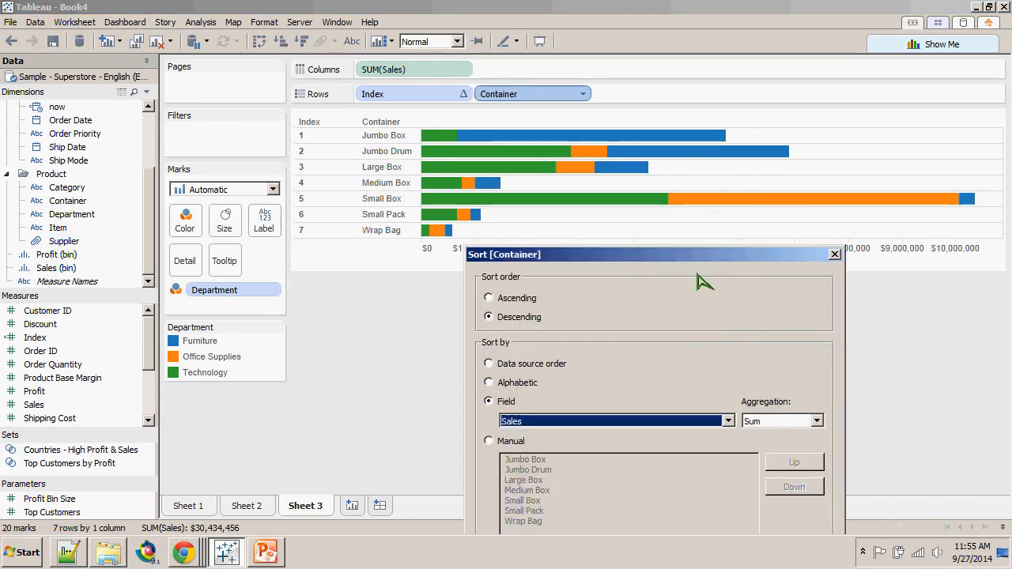
key(Return)
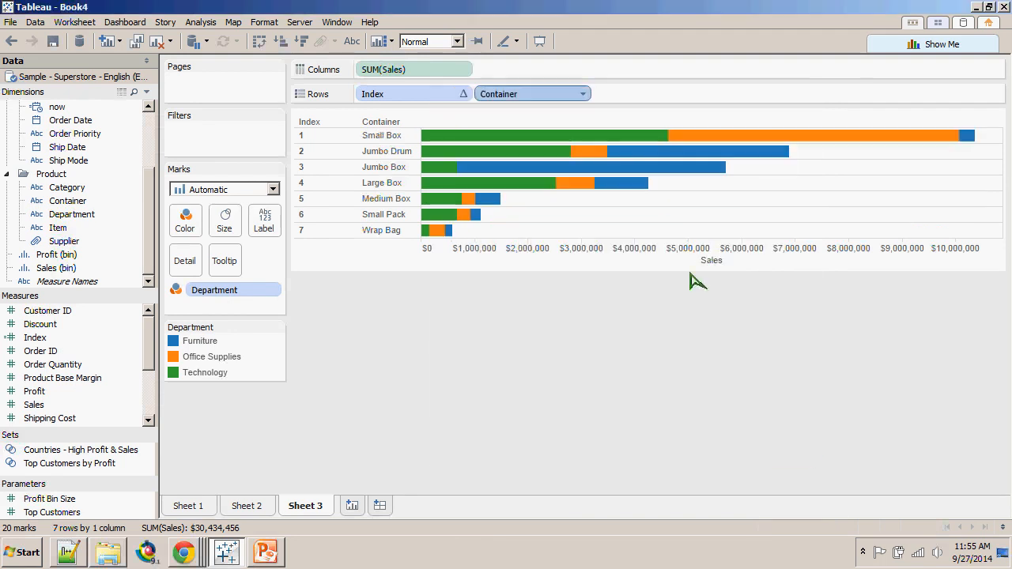
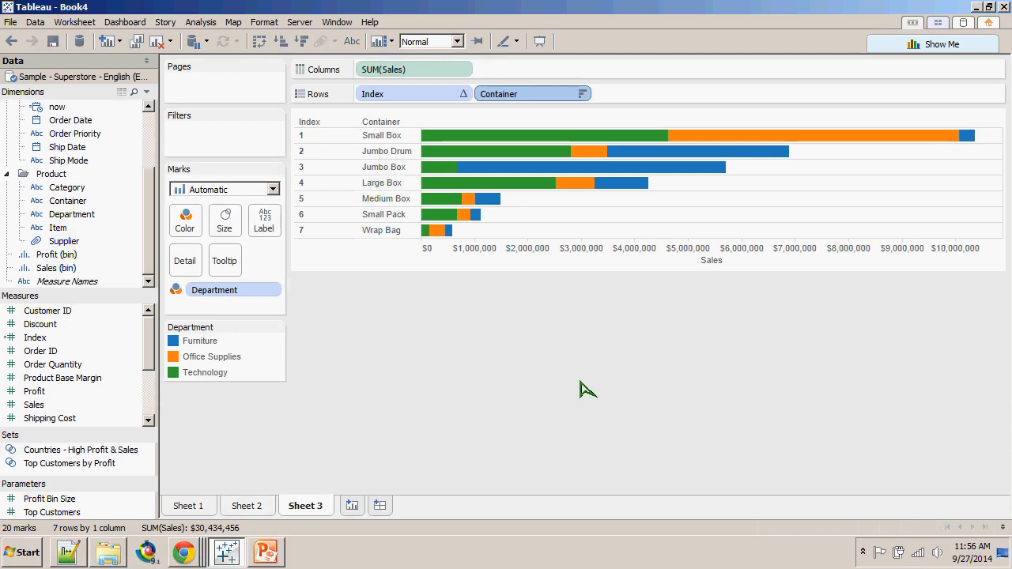
- Switch to the Tableau Data Densification document in Chrome and review the Date rule for turning on domain completion
key(alt+Tab)
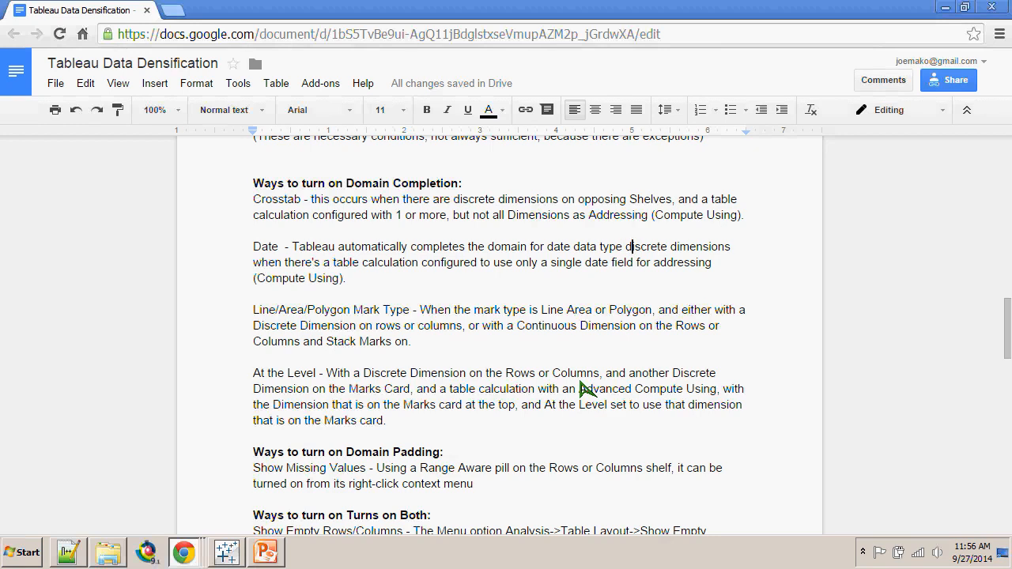
drag(262, 246, 348, 292)
click(257, 294)
drag(554, 247, 253, 247)
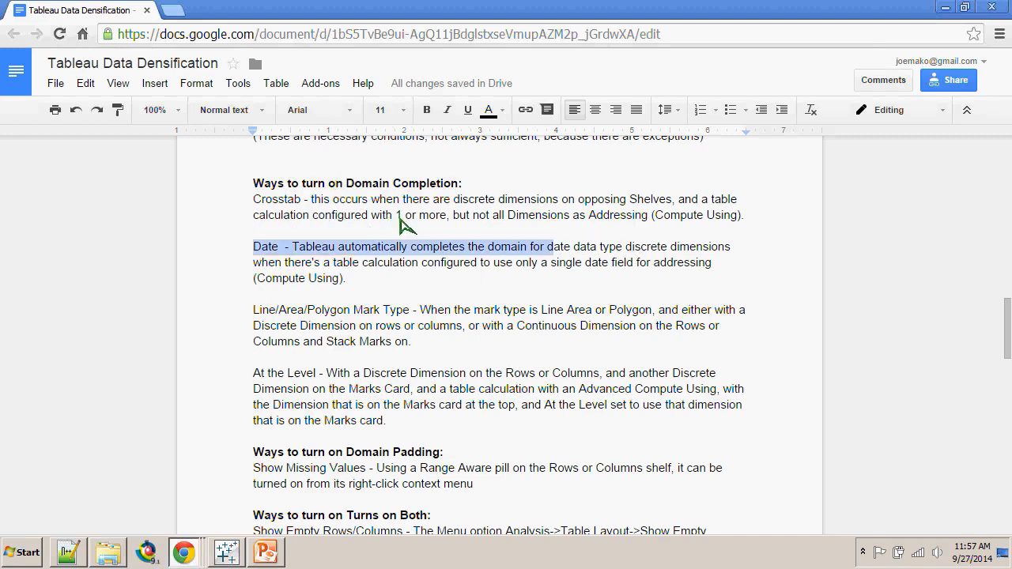
click(667, 263)
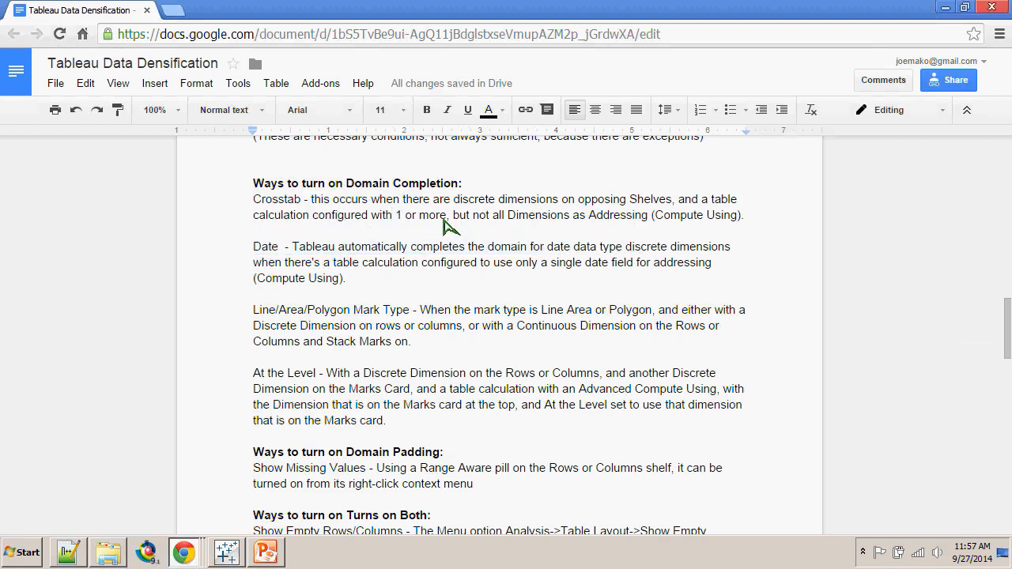
- Return to Tableau, create a new worksheet and add Customer Name to Rows with all its members
key(alt+Tab)
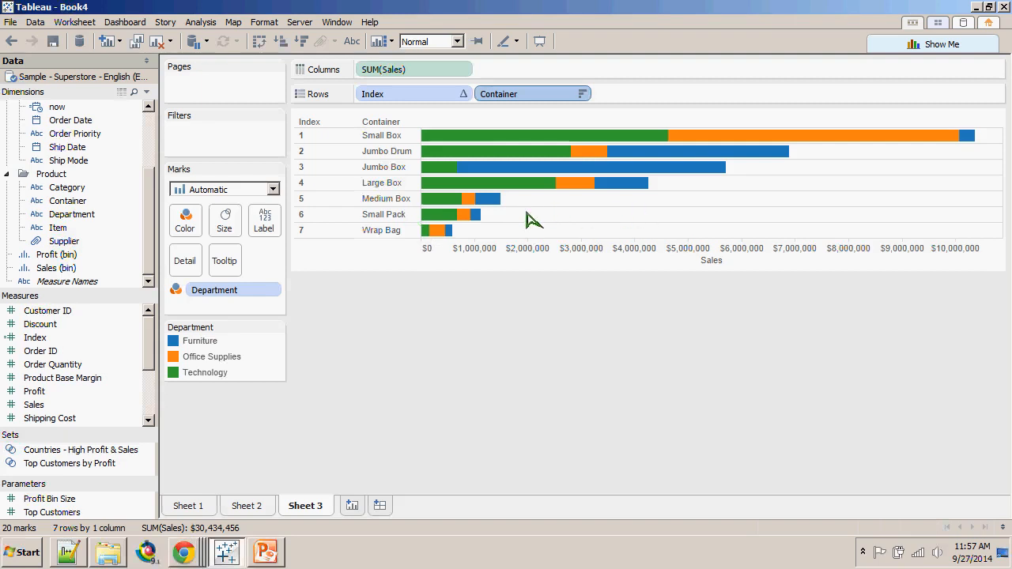
key(ctrl+m)
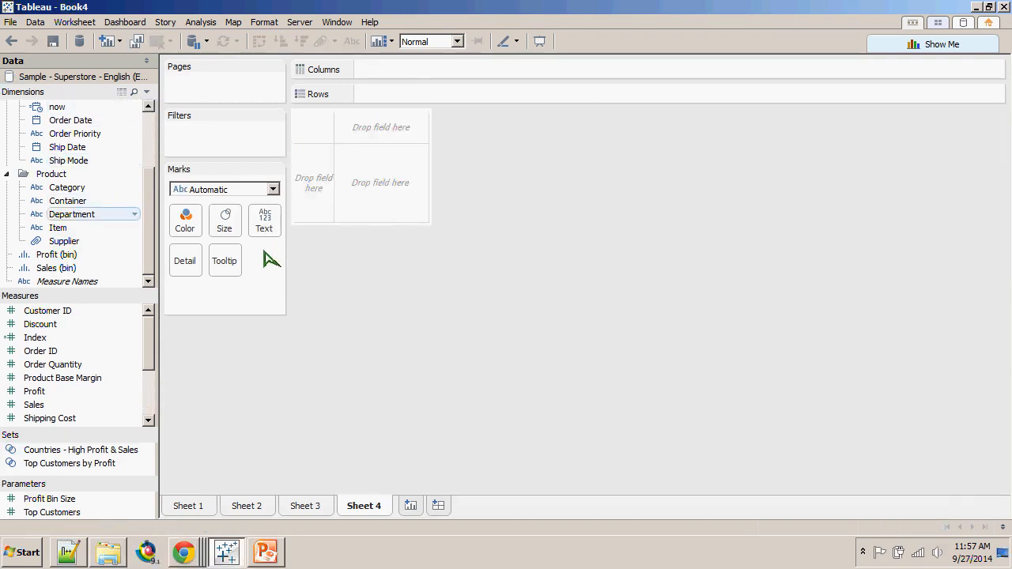
scroll(95, 198, up, 3)
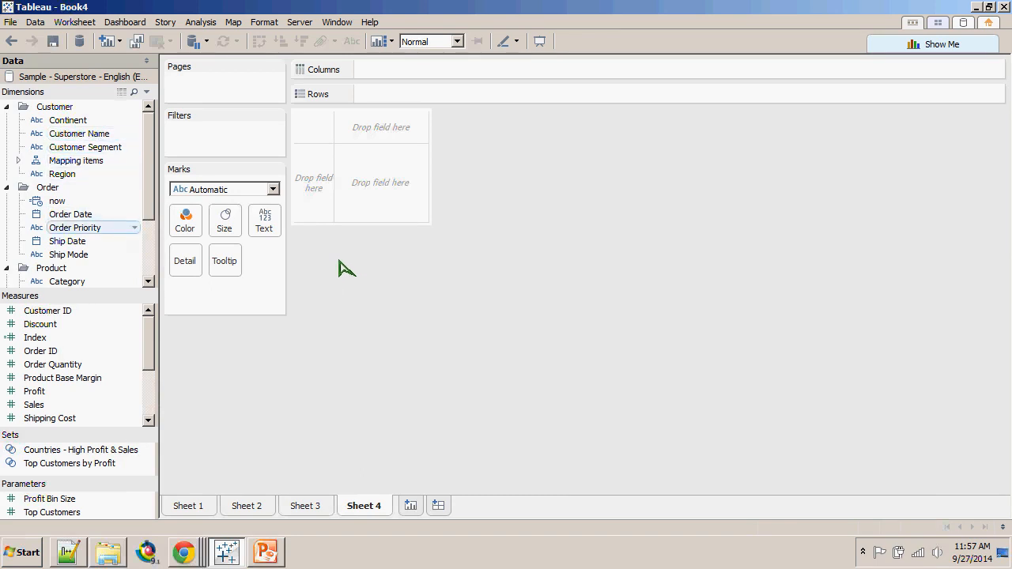
drag(79, 133, 360, 93)
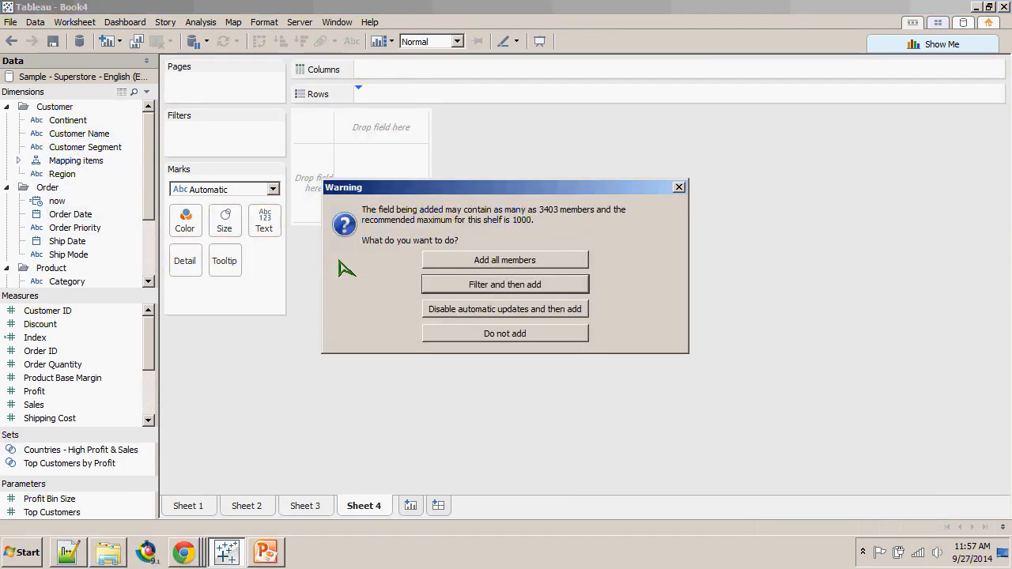
key(Up)
key(Return)
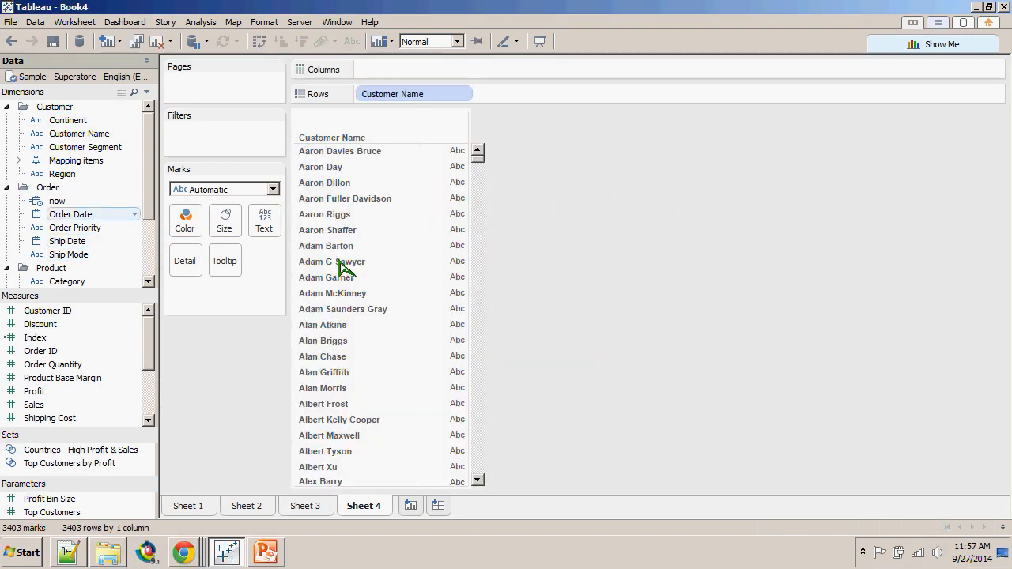
- Add Order Date to Rows at the month level, after Customer Name, and make it discrete
drag(70, 215, 447, 89)
drag(346, 269, 346, 267)
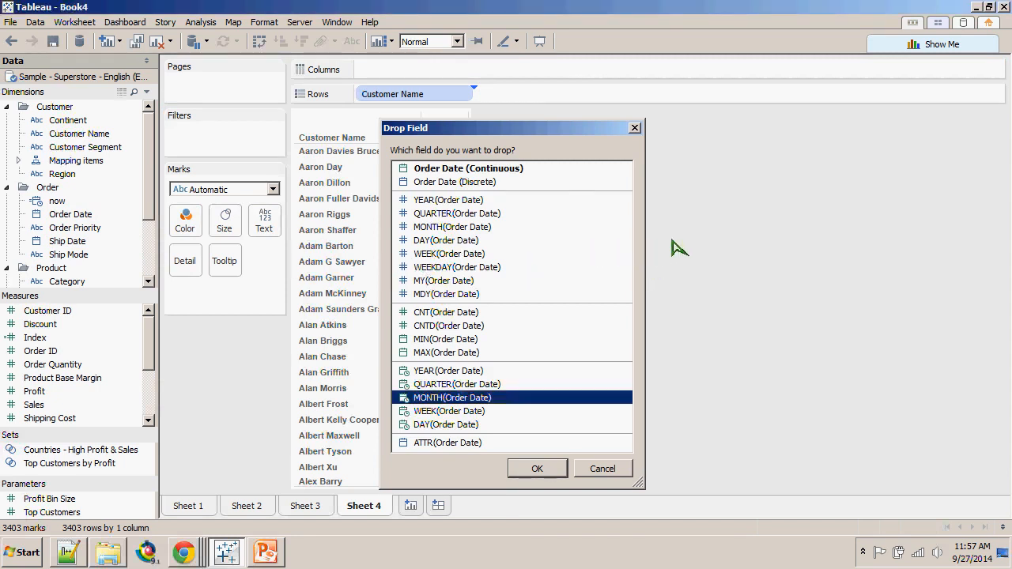
key(Return)
click(625, 294)
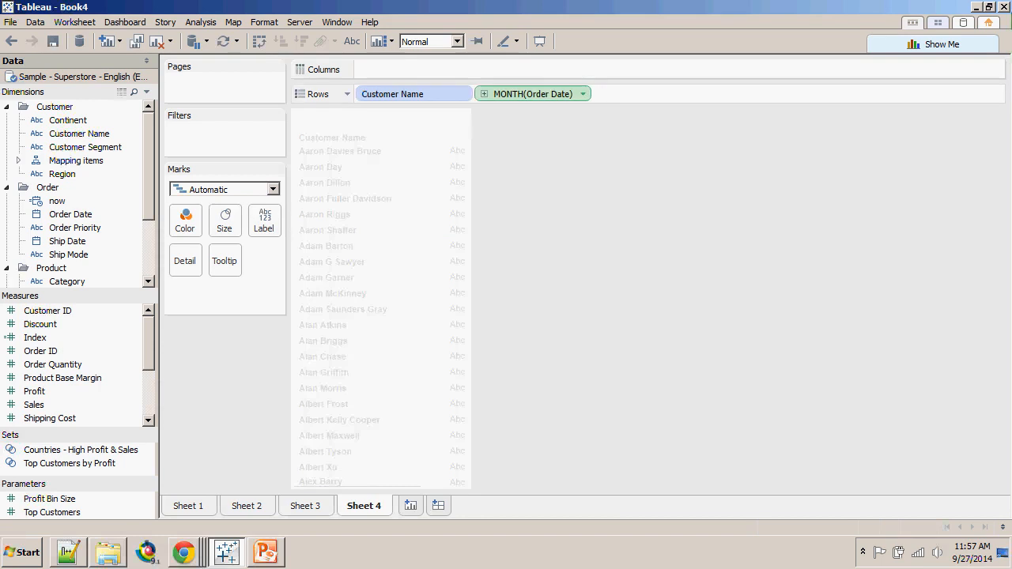
click(584, 94)
click(504, 464)
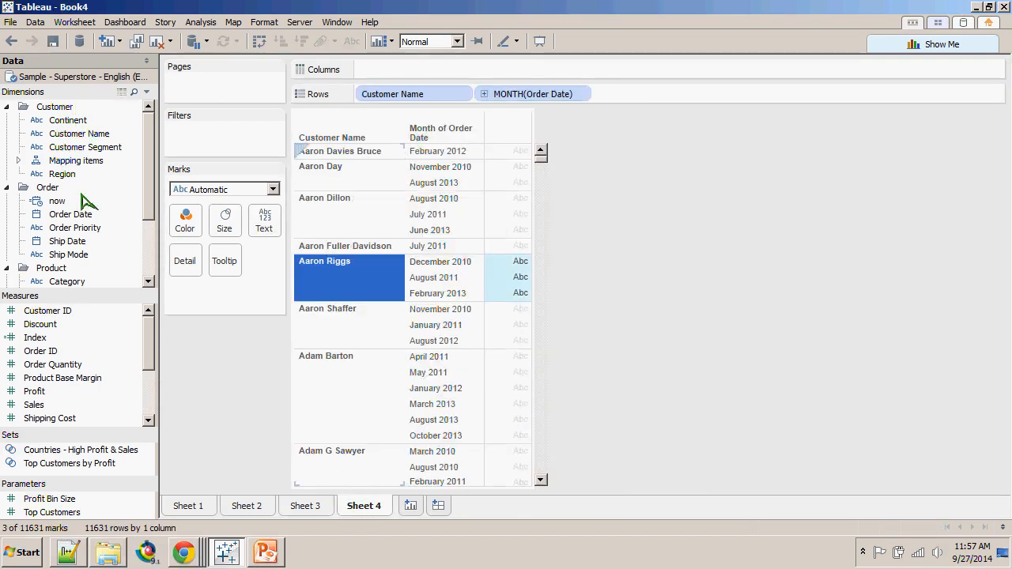
- Filter the table to keep only the fifth, sixth and seventh customers in the list
ctrl+click(331, 327)
ctrl+click(329, 404)
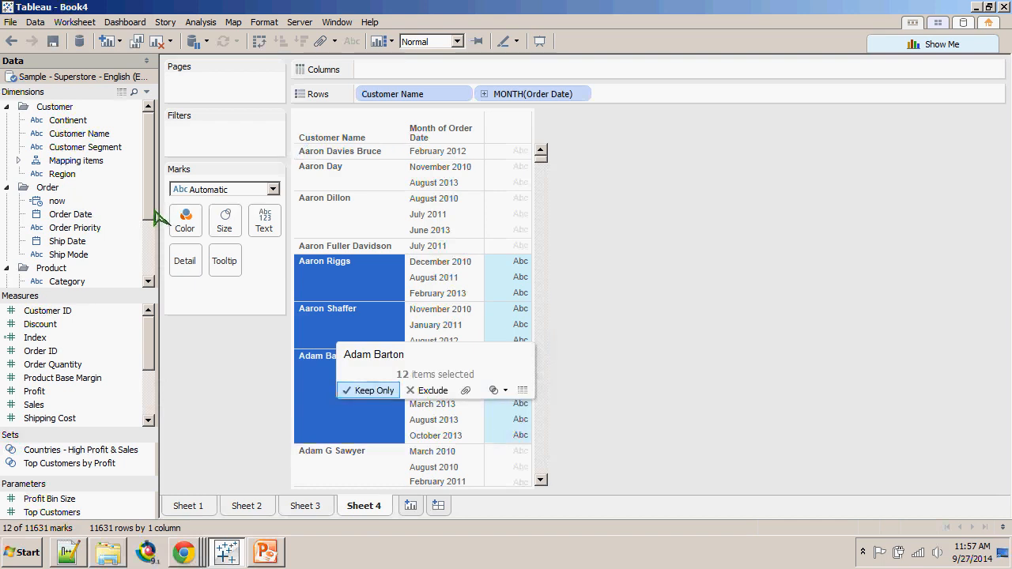
click(370, 391)
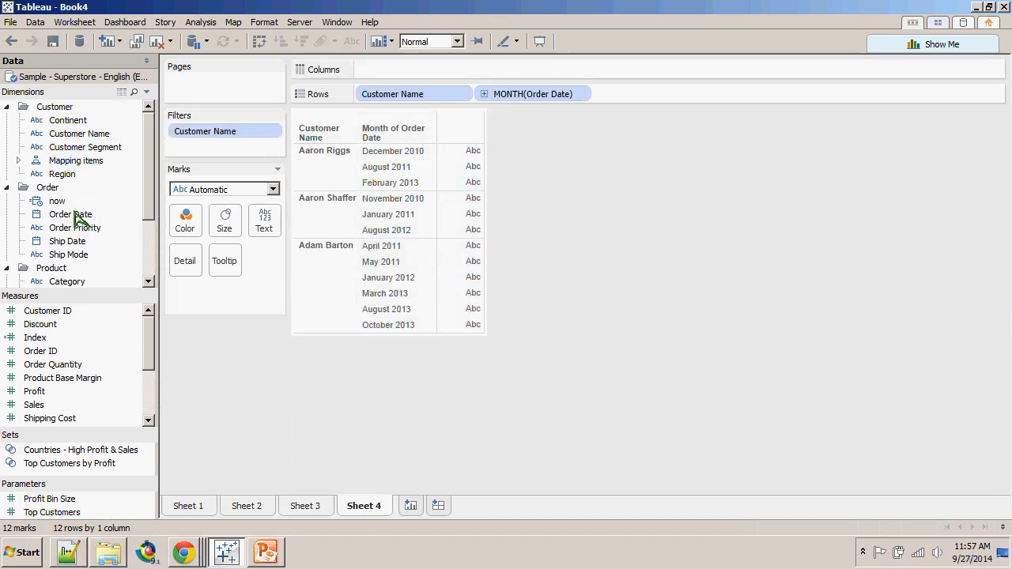
- Add Index to the table as text and compute it using Order Date
drag(38, 337, 435, 93)
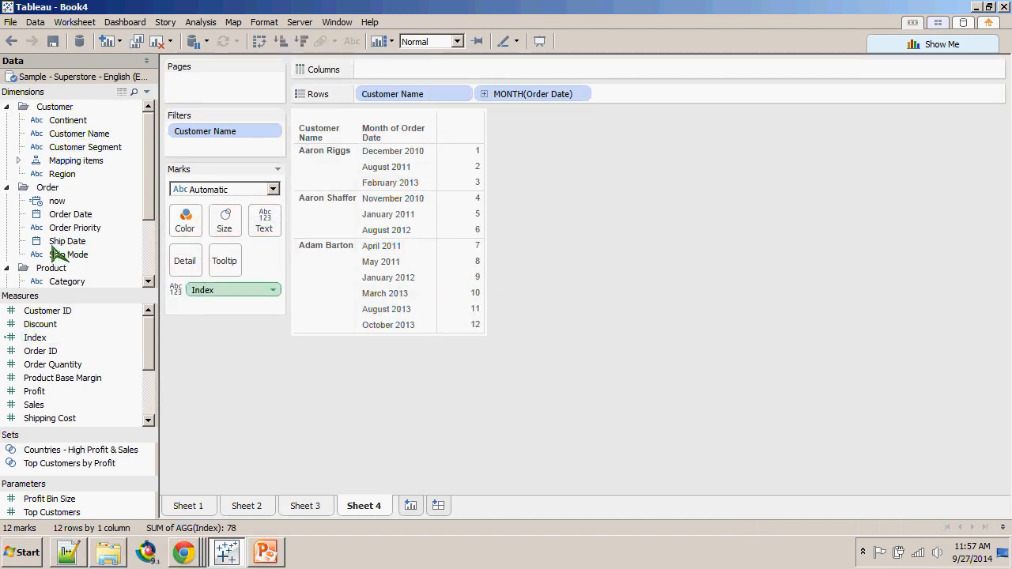
click(273, 290)
mouse_move(238, 442)
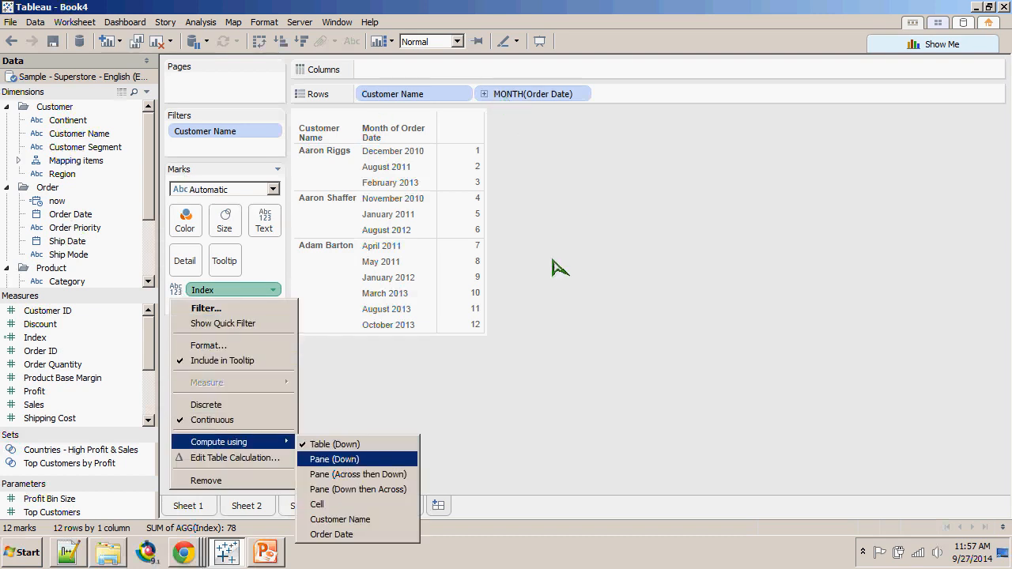
key(Return)
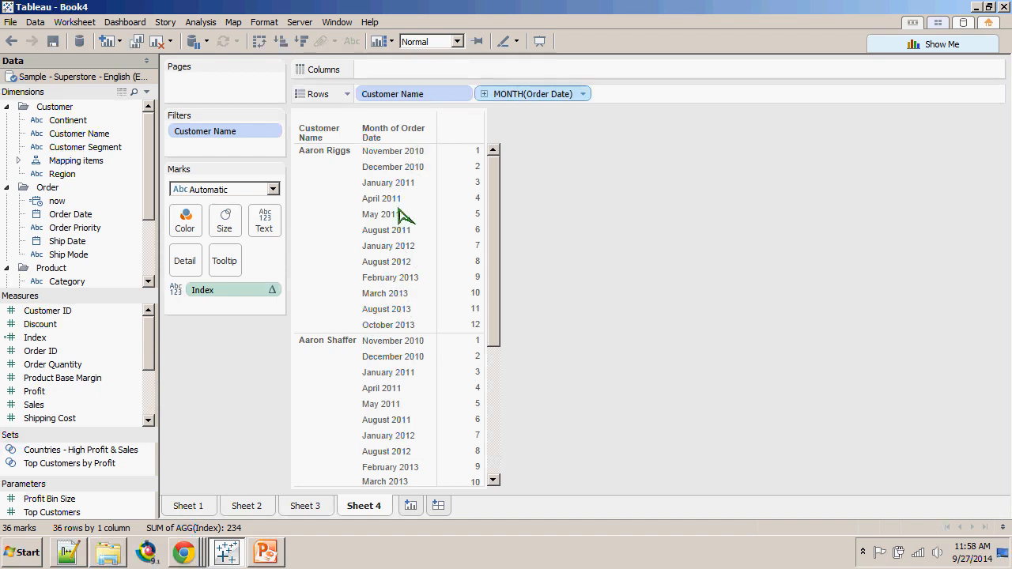
- Try the table without the Order Date month, undo that, and try Customer Name on Columns before returning it to Rows
drag(534, 94, 83, 344)
key(ctrl+z)
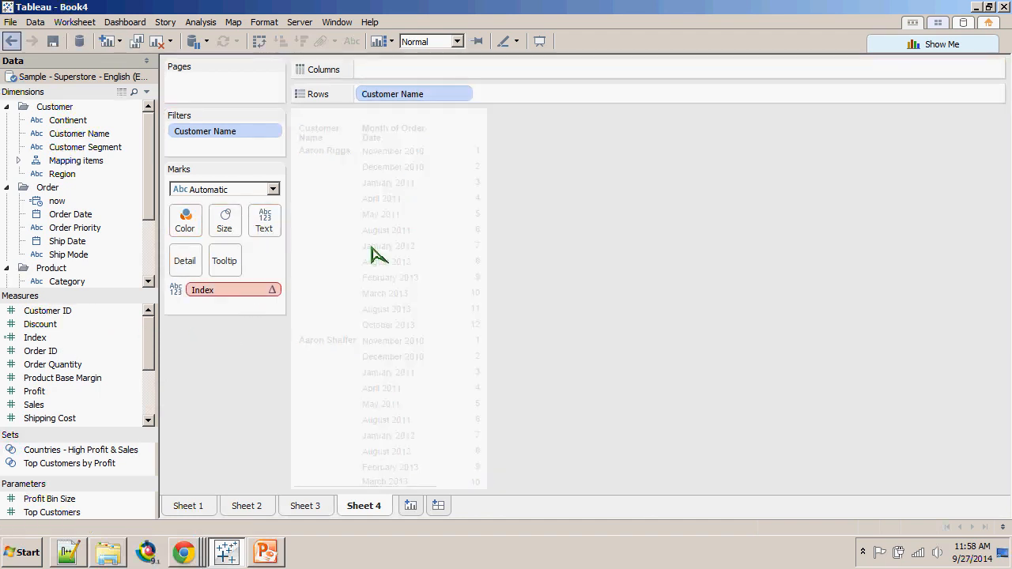
drag(413, 94, 428, 70)
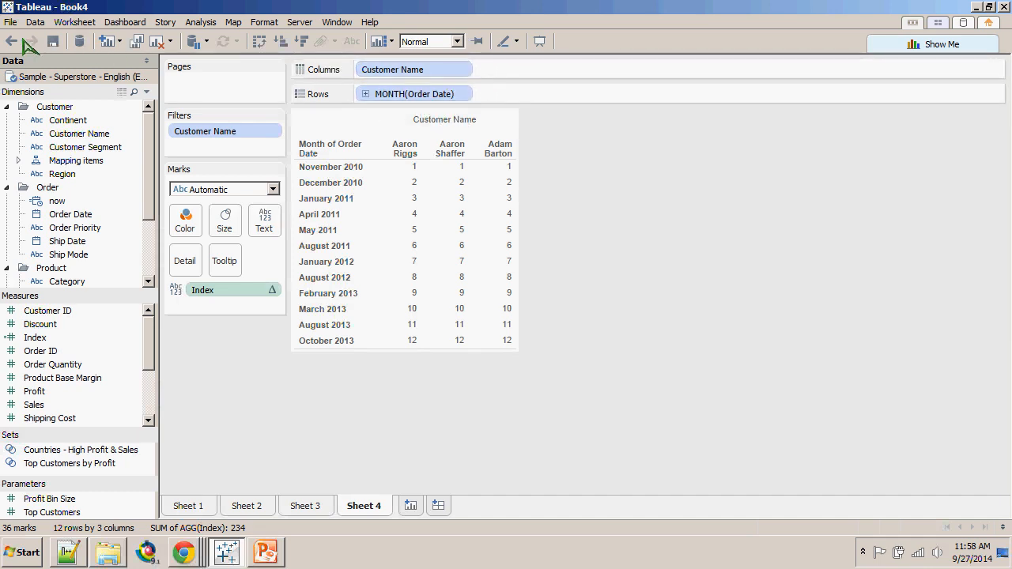
drag(396, 71, 416, 91)
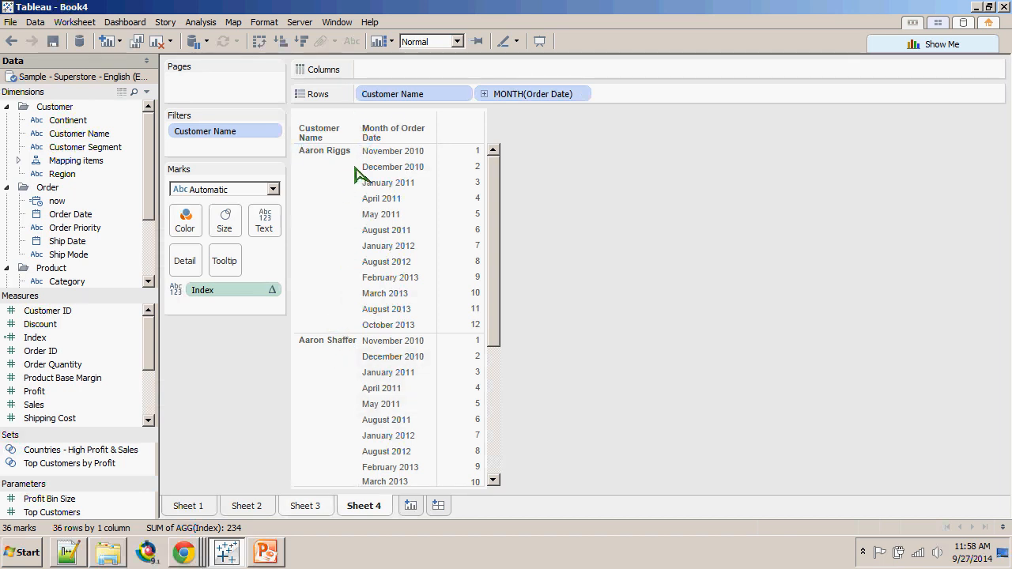
- Create another worksheet and place Department and Container on Rows
key(ctrl+shift+Tab)
key(ctrl+shift+Tab)
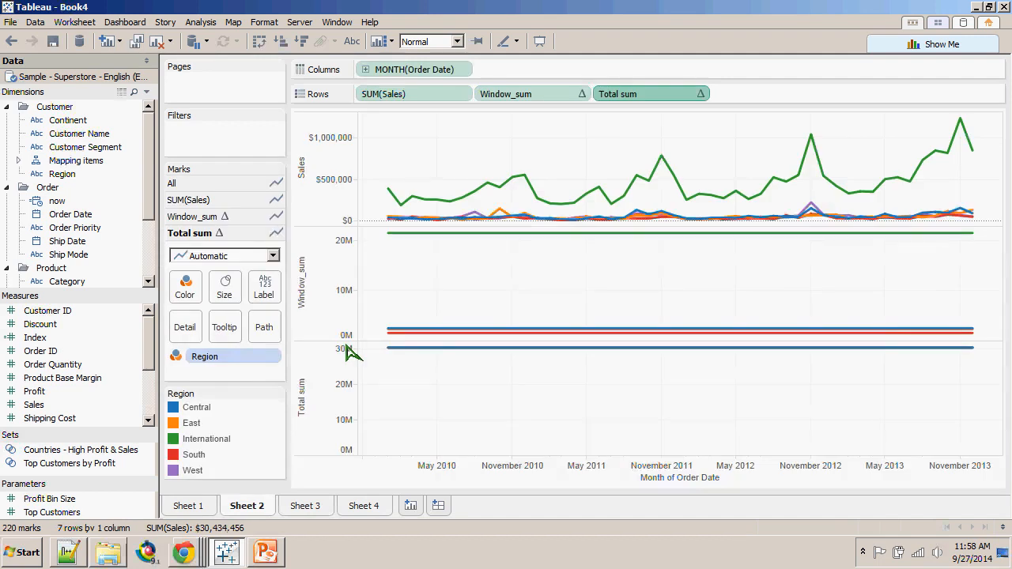
key(ctrl+m)
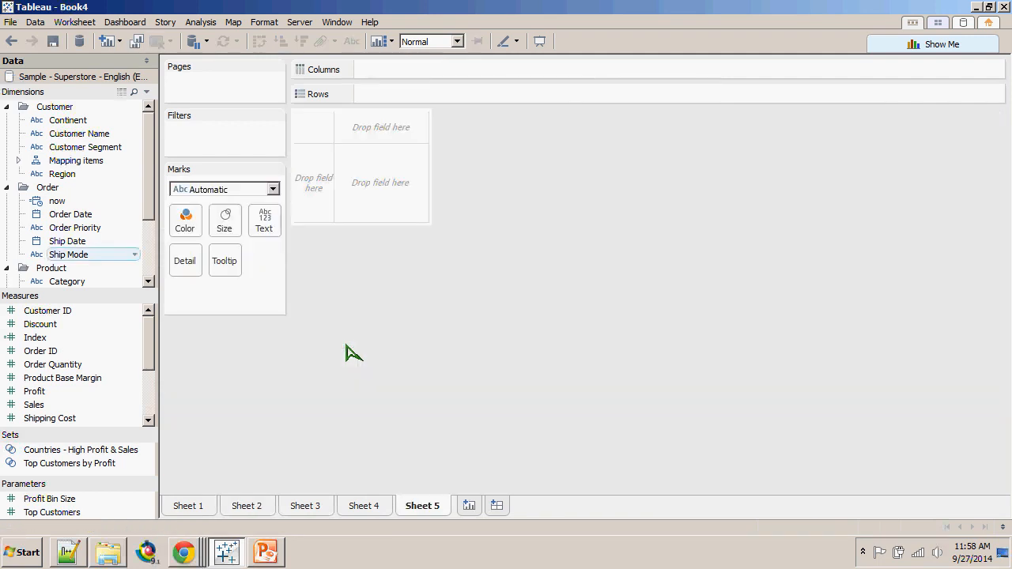
drag(67, 282, 424, 94)
drag(149, 175, 149, 236)
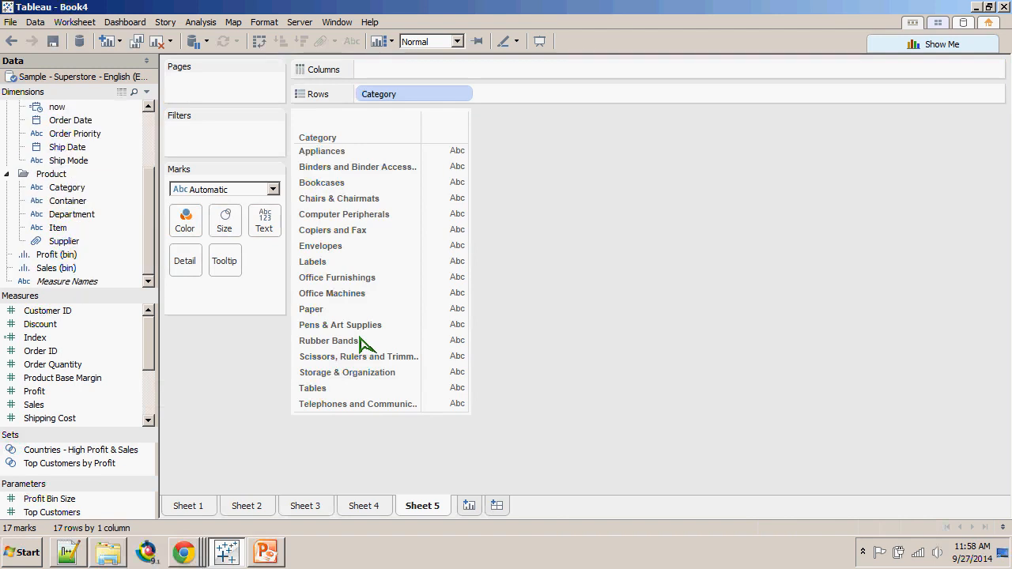
drag(72, 215, 402, 95)
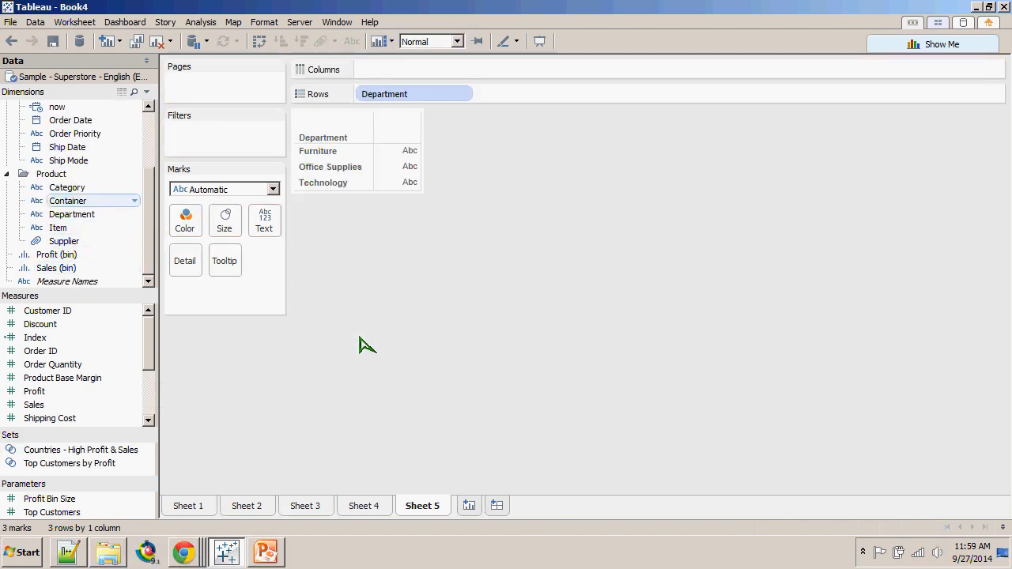
drag(67, 201, 538, 95)
- Show Index as text for each Department and Container row and compute it using Container
drag(34, 338, 264, 222)
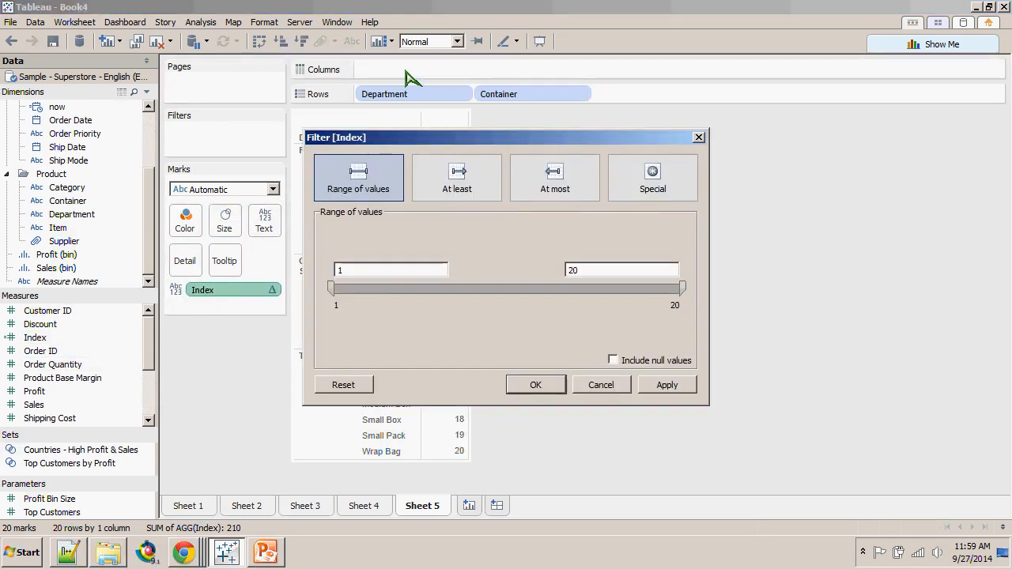
key(Escape)
click(273, 290)
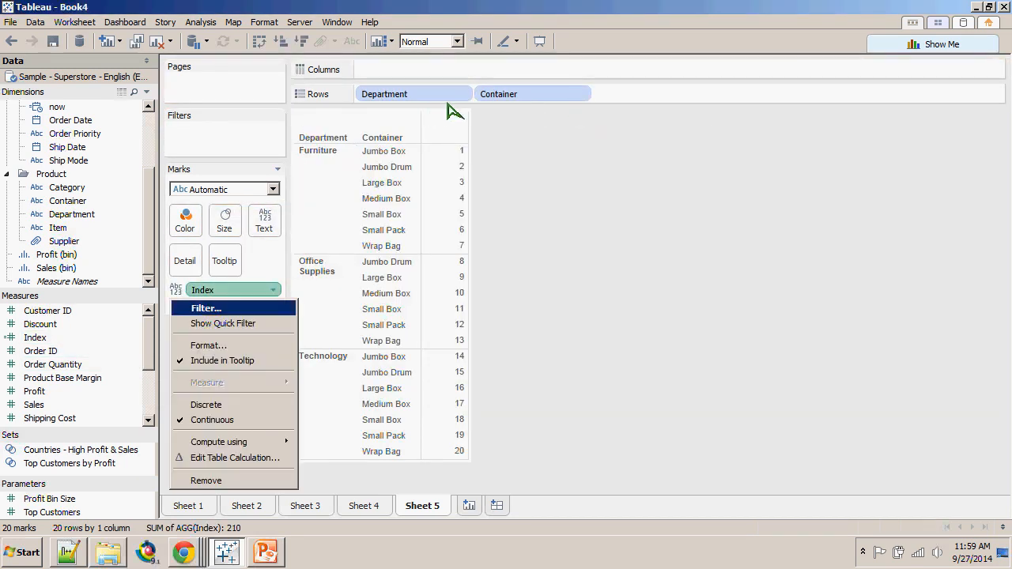
mouse_move(237, 442)
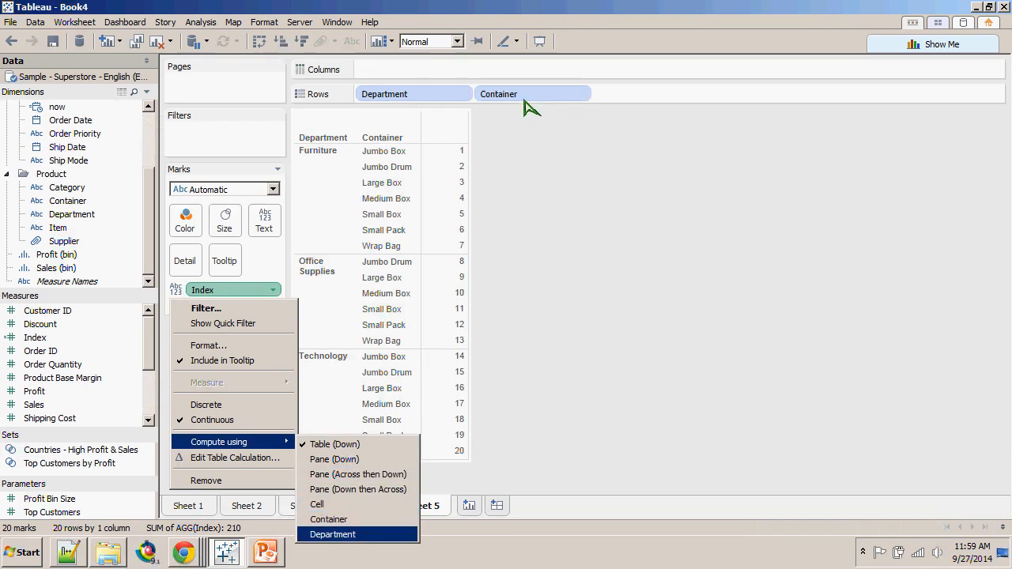
click(328, 520)
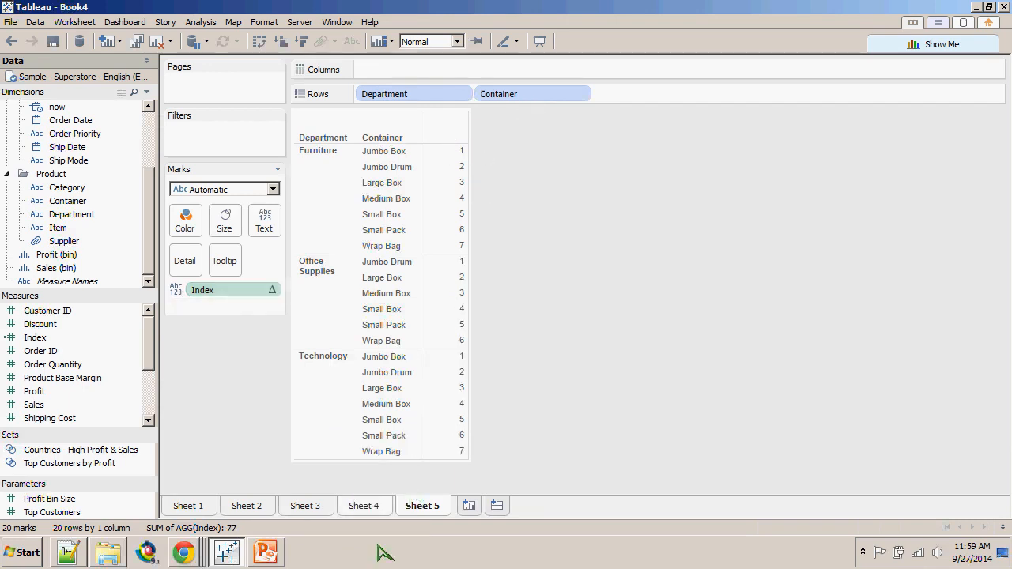
- Return to Sheet 4 and change the Order Date level on Rows to week
click(366, 507)
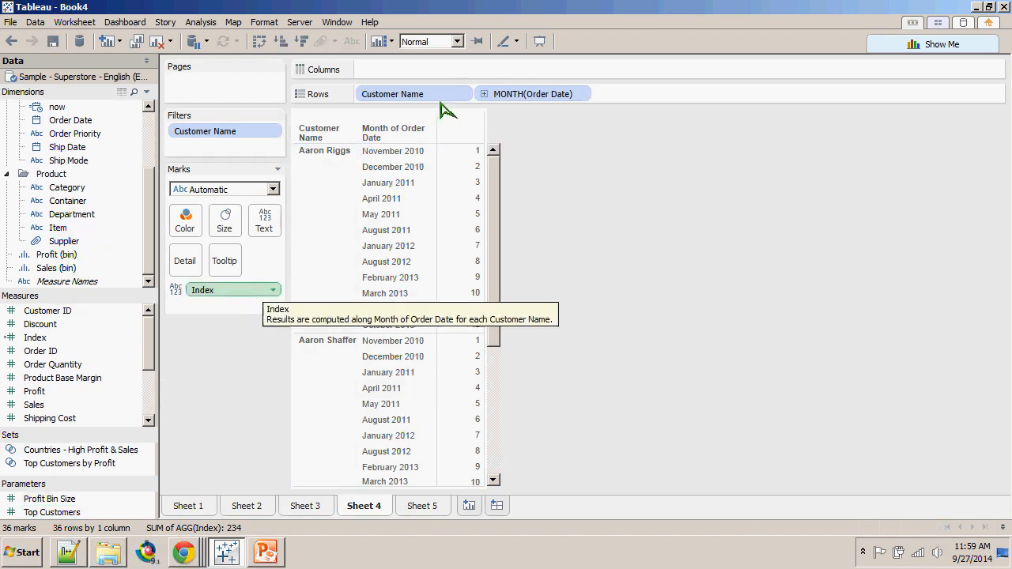
click(273, 290)
mouse_move(229, 442)
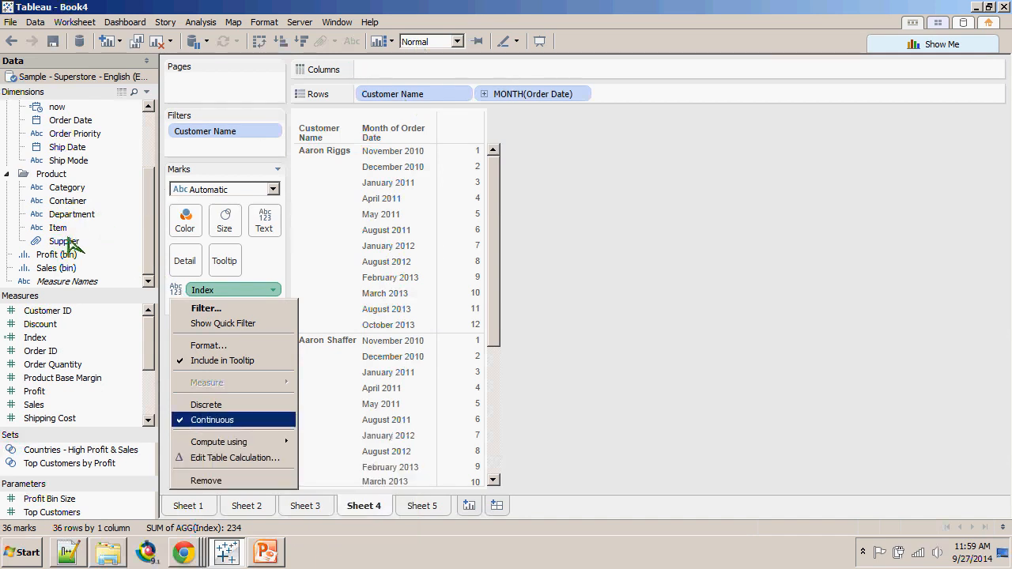
click(544, 104)
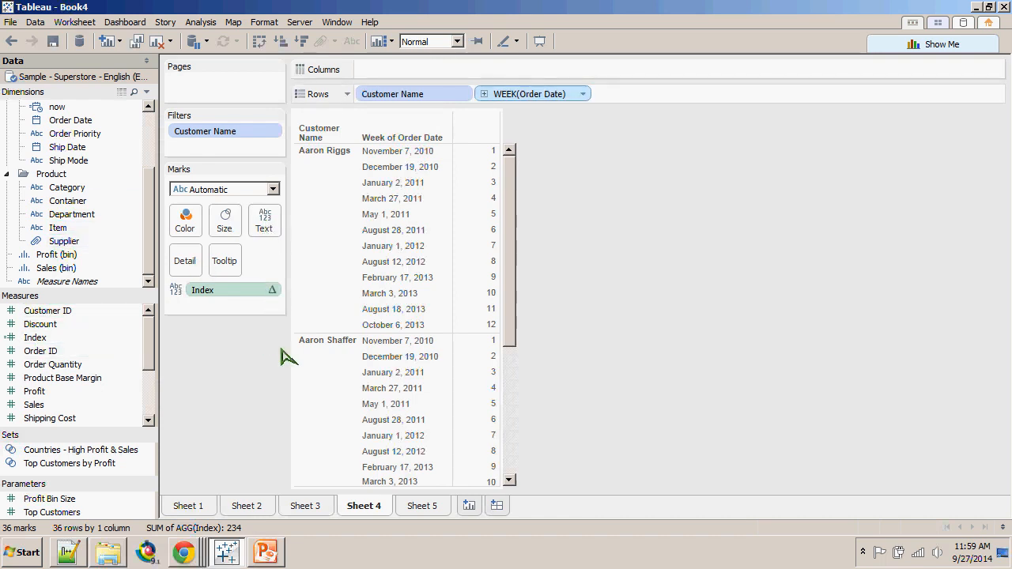
- Change Order Date on Rows to discrete years and drill down to quarters
click(583, 94)
click(506, 241)
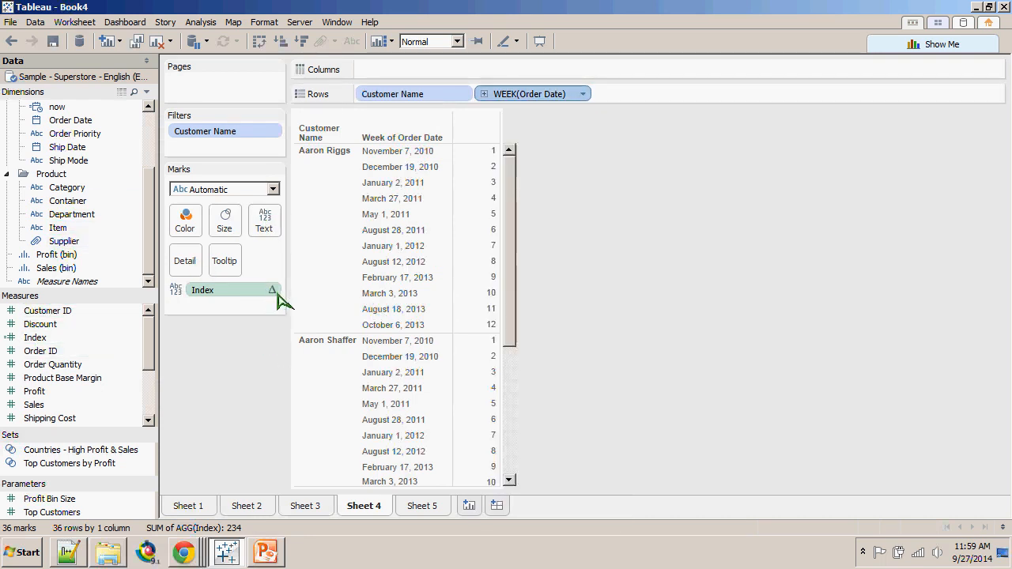
click(484, 94)
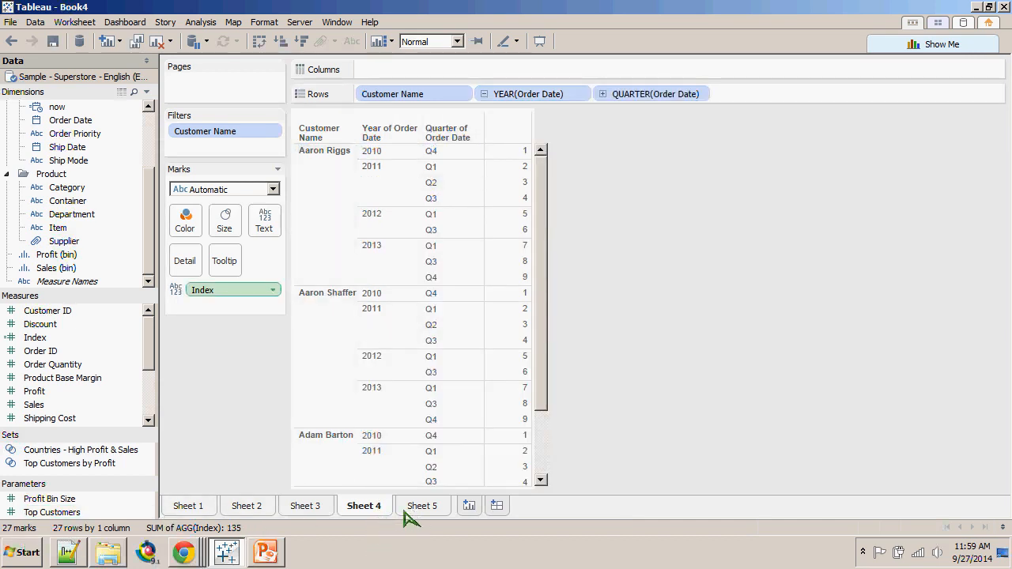
- Compute Index with advanced addressing along Quarter of Order Date followed by Year of Order Date
click(273, 290)
click(235, 458)
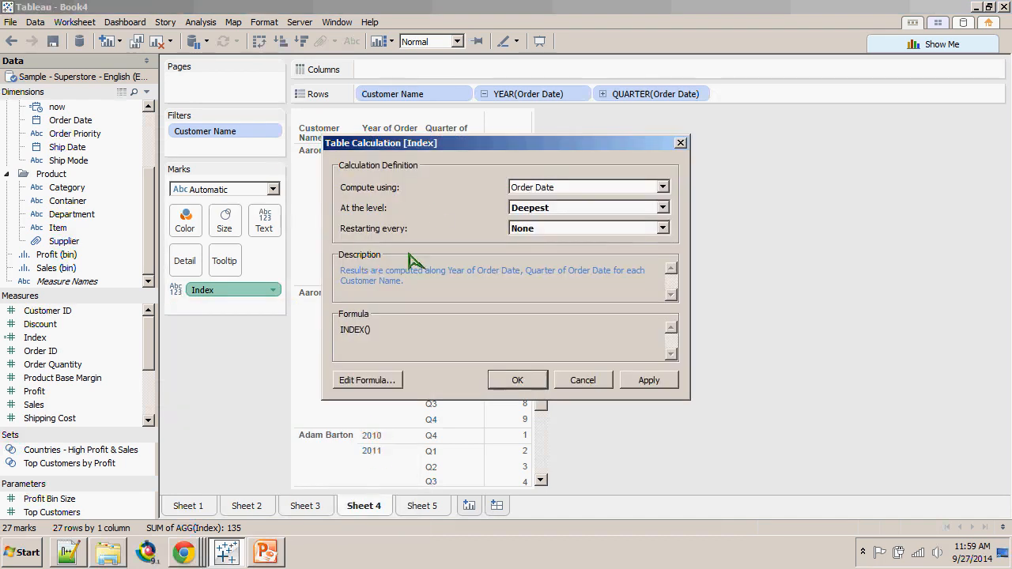
click(663, 186)
click(554, 273)
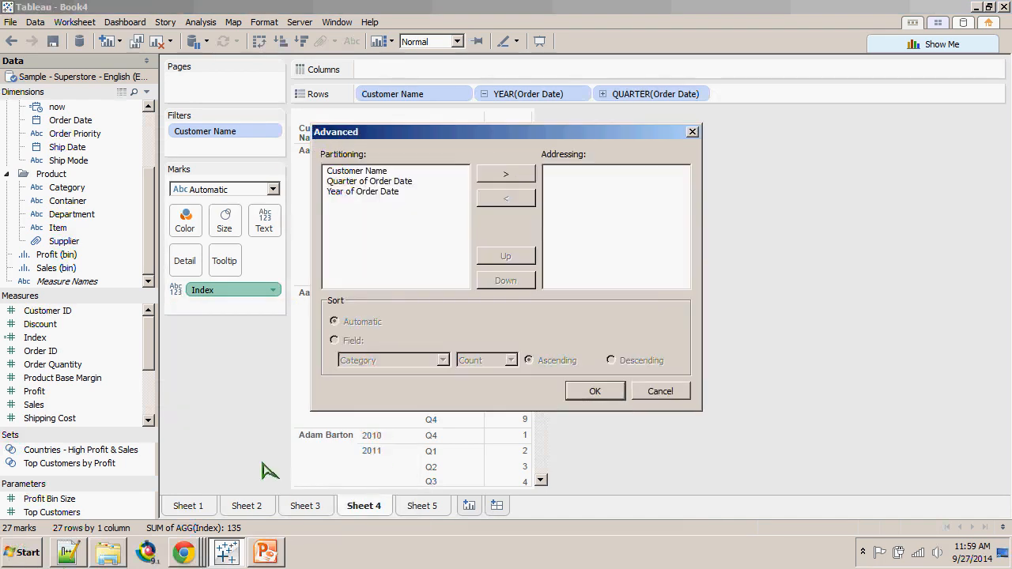
double_click(352, 181)
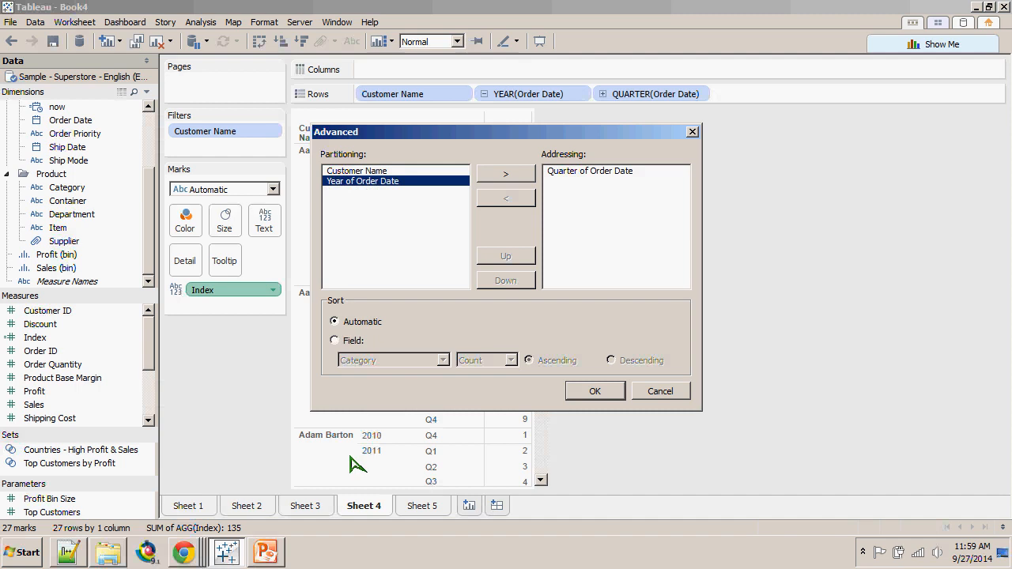
double_click(353, 181)
key(Return)
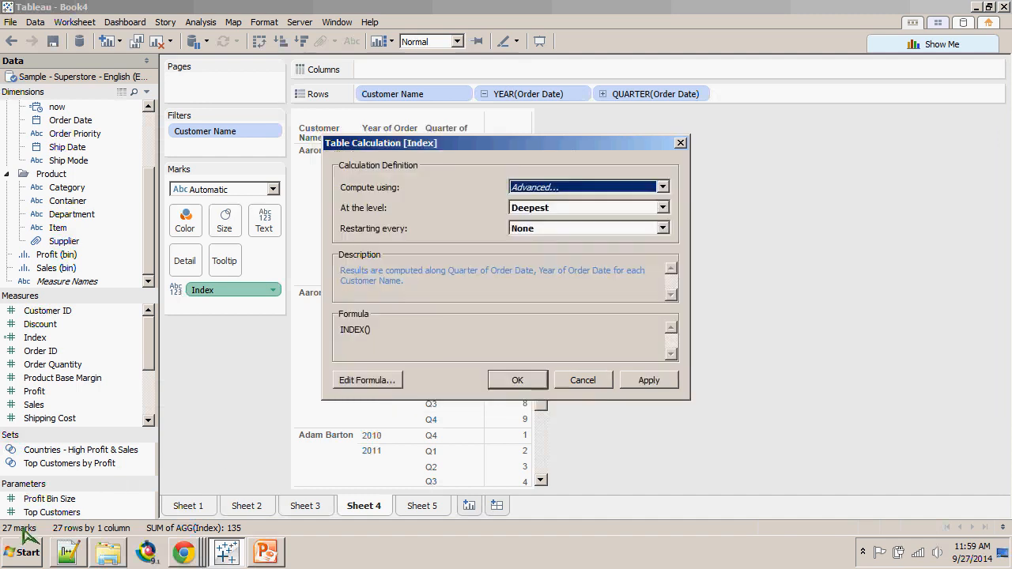
key(Return)
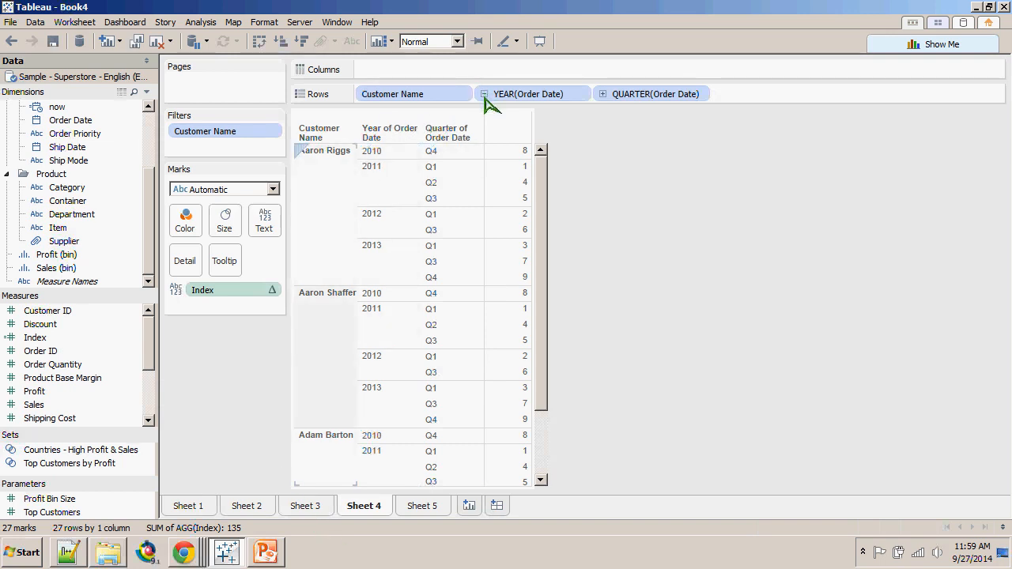
click(273, 290)
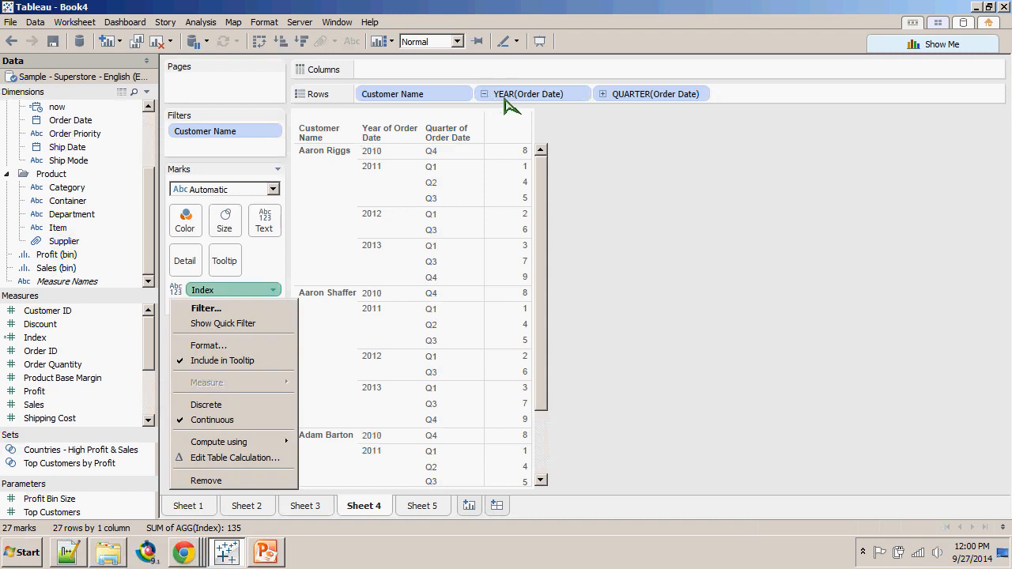
click(192, 147)
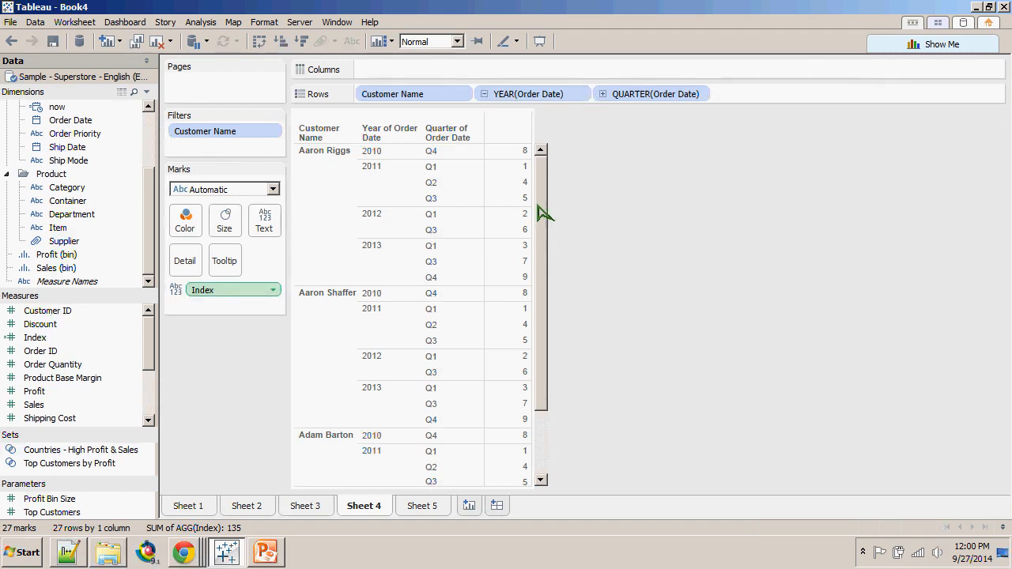
- Collapse Order Date to years and undo recent changes back to the month-level Order Date on Rows
click(485, 96)
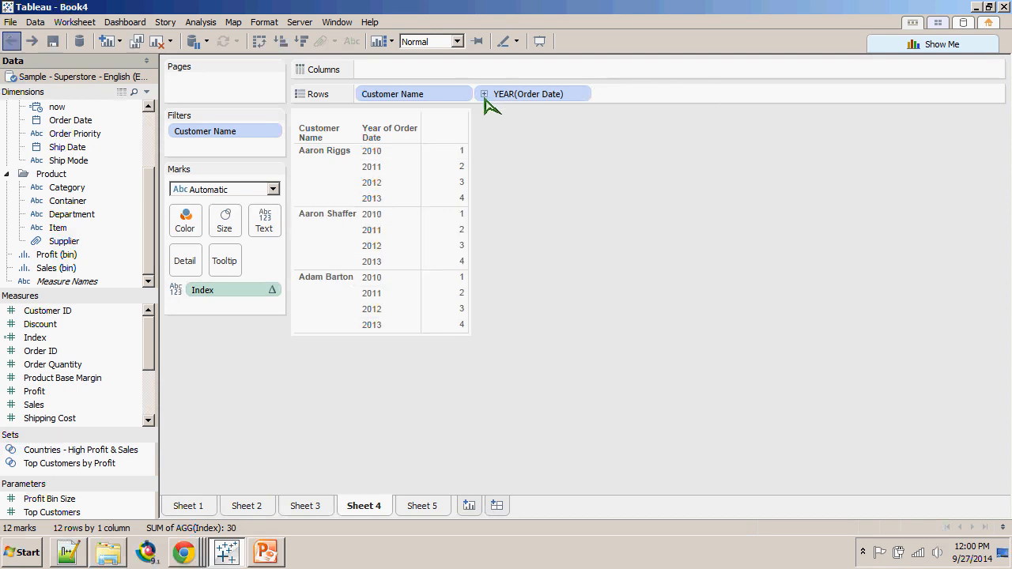
key(ctrl+z)
key(ctrl+z)
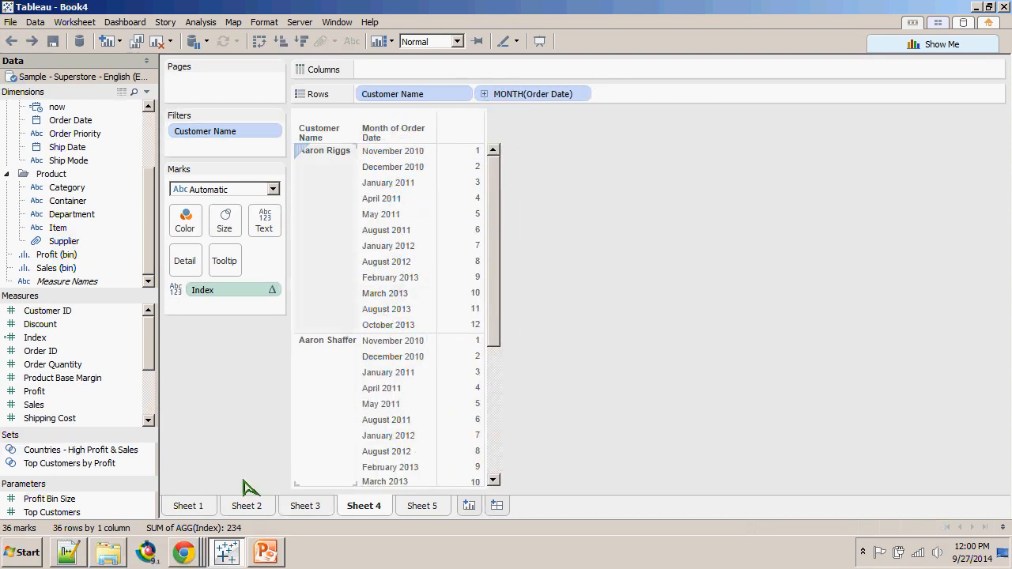
- Compute Index with advanced addressing along Customer Name and Month of Order Date, restarting every Customer Name
click(273, 291)
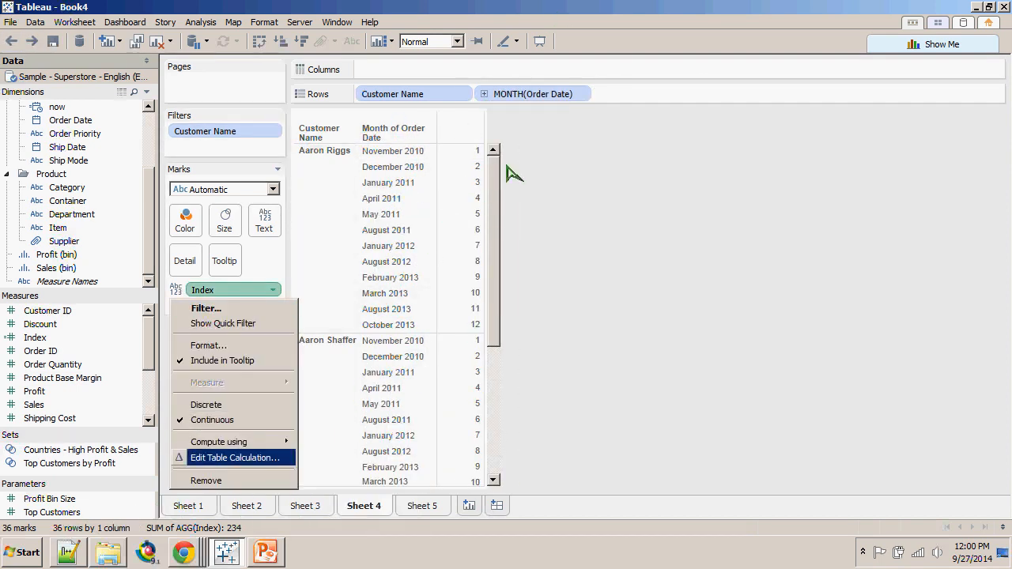
key(Return)
key(alt+Down)
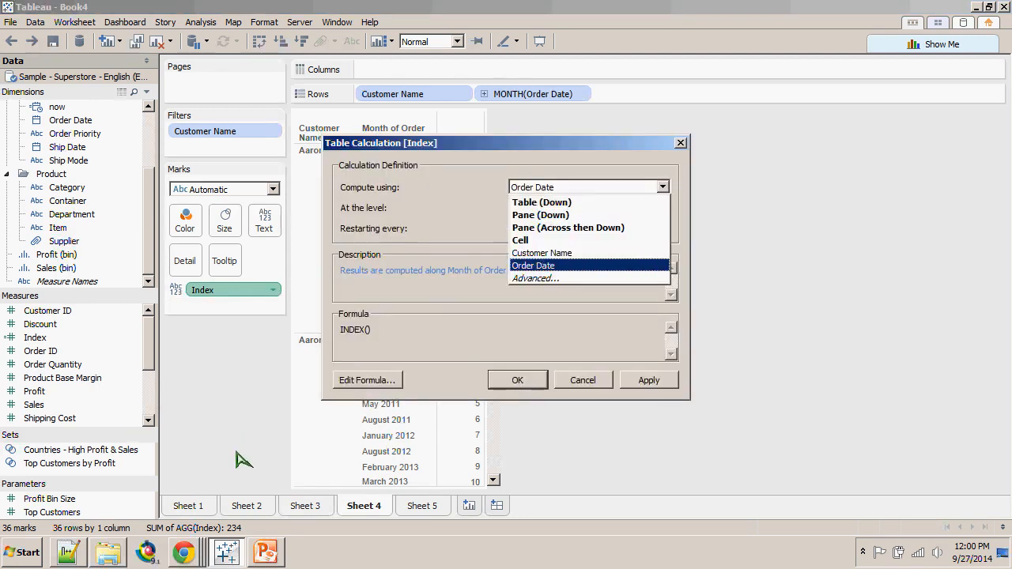
key(Down)
key(Return)
key(Down)
click(514, 175)
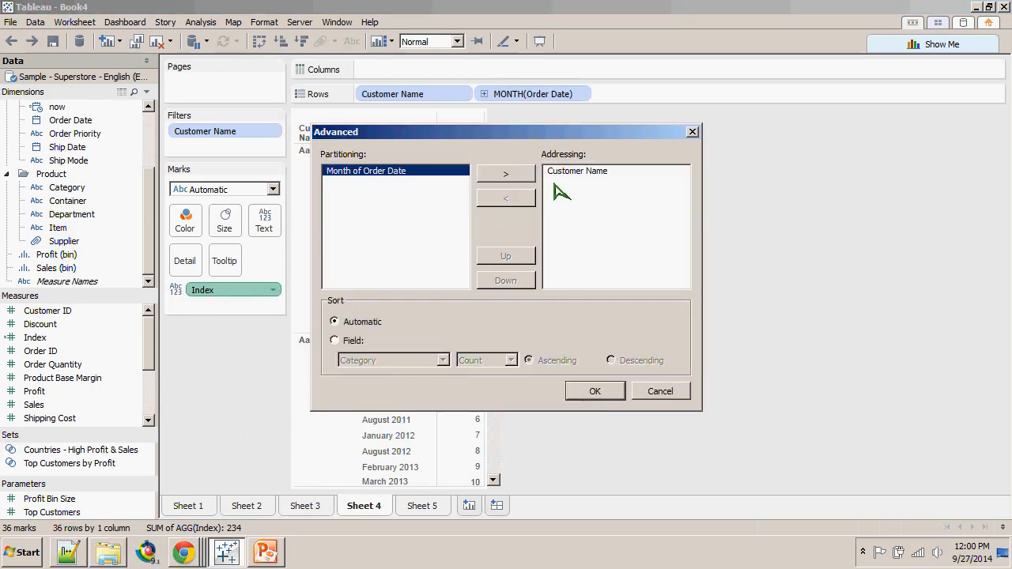
click(514, 175)
key(Return)
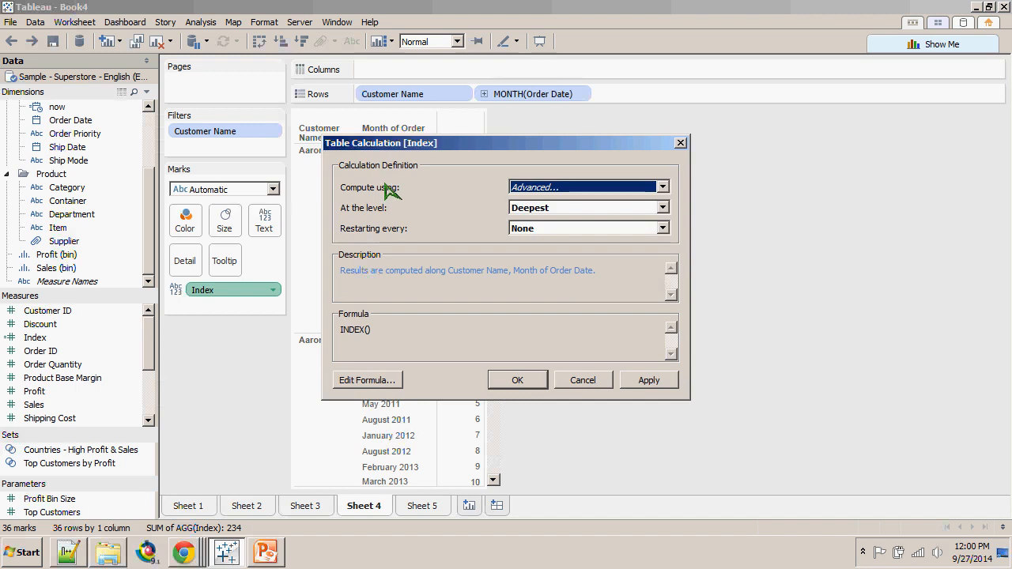
click(662, 228)
click(553, 256)
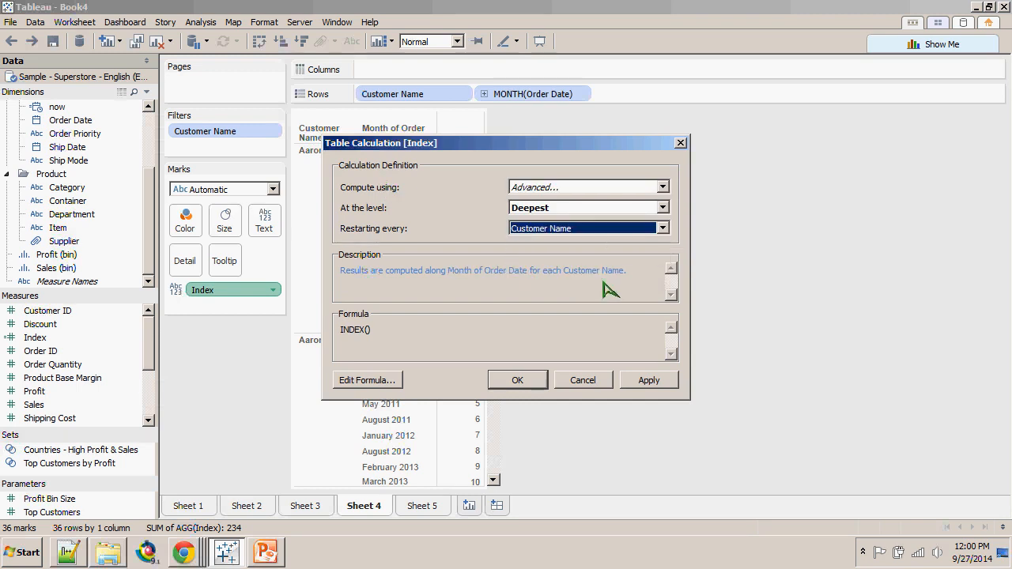
click(517, 380)
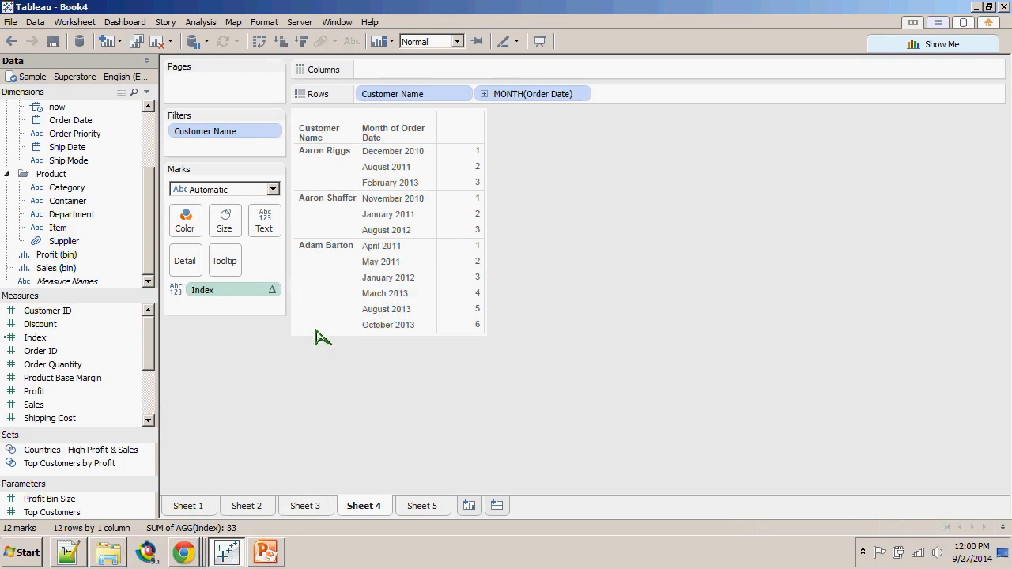
- Switch to Sheet 5 and move Department from Rows to Columns
click(422, 506)
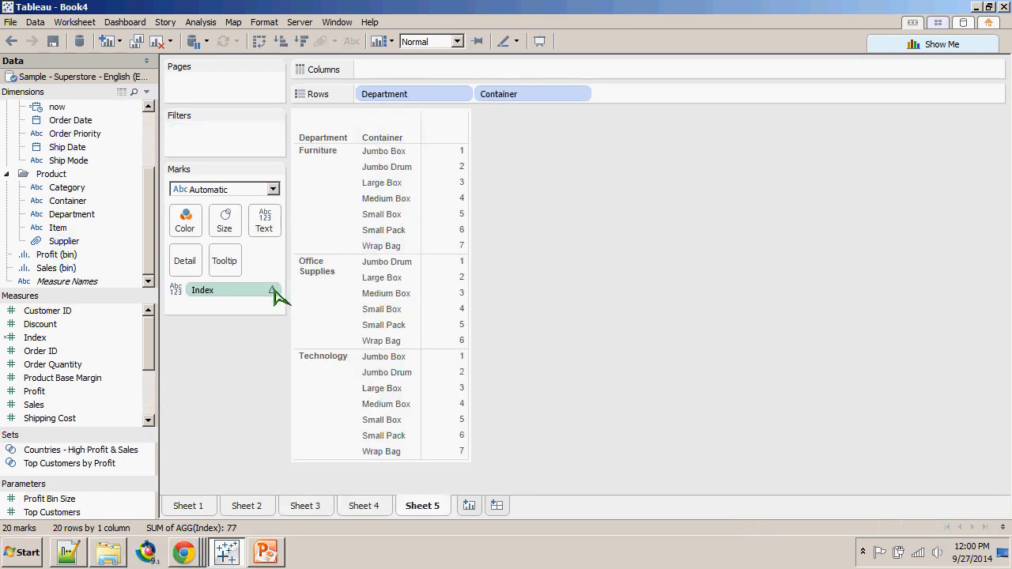
mouse_move(522, 94)
mouse_down()
mouse_move(547, 95)
mouse_move(506, 94)
mouse_up()
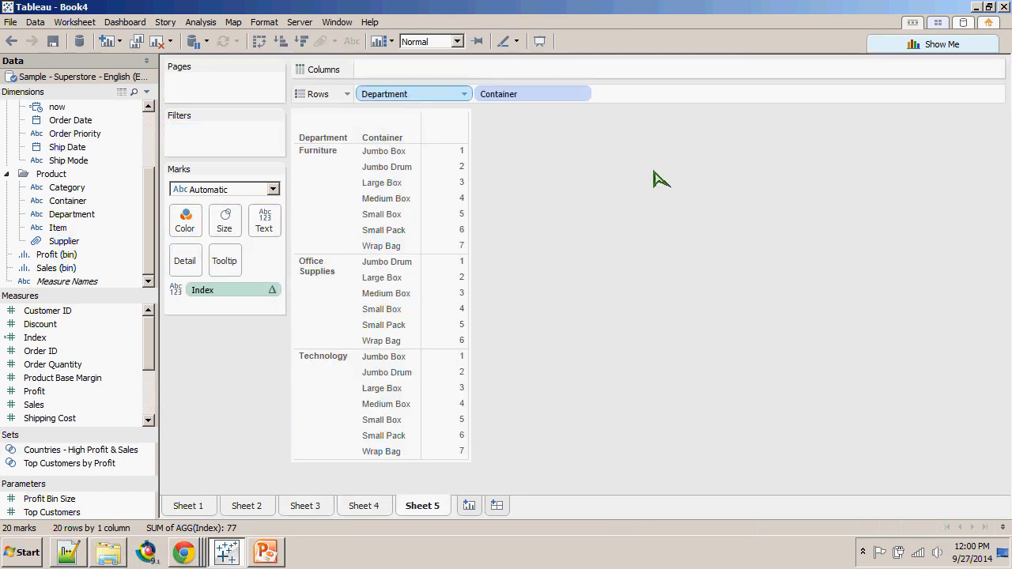
drag(387, 94, 401, 70)
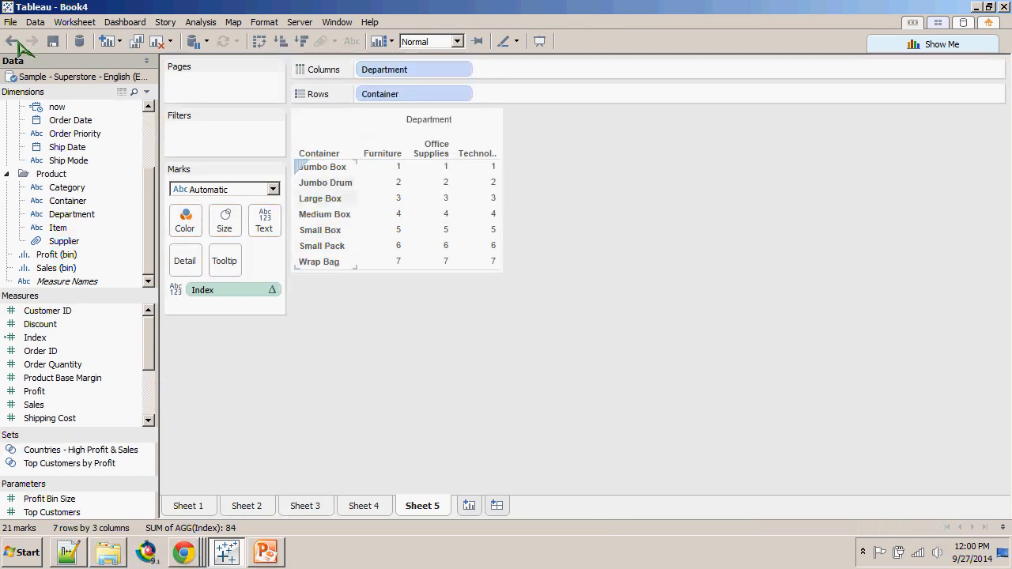
- Place a copy of Department on the Marks card and change Department on Columns to an attribute
drag(420, 70, 276, 293)
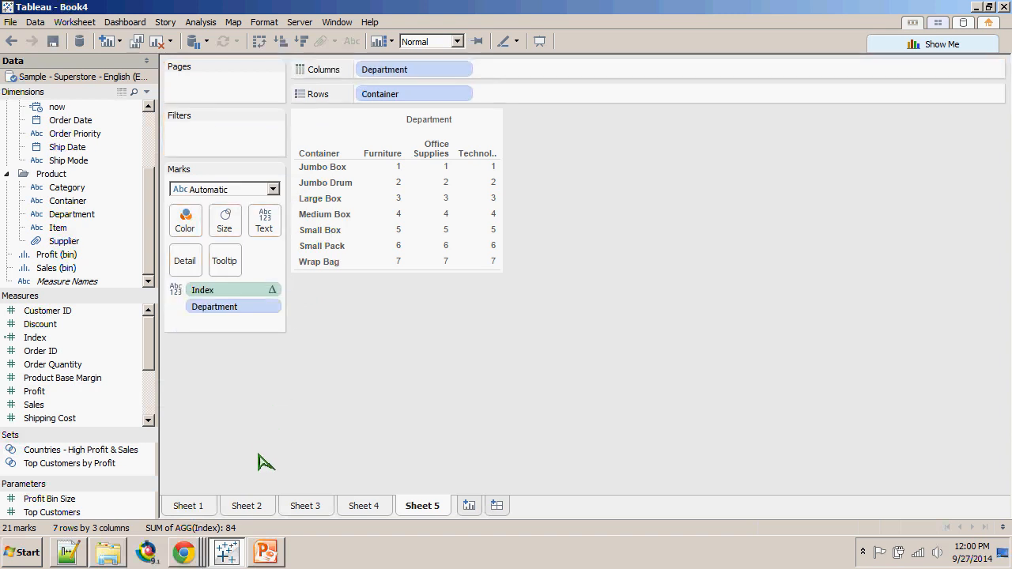
click(464, 69)
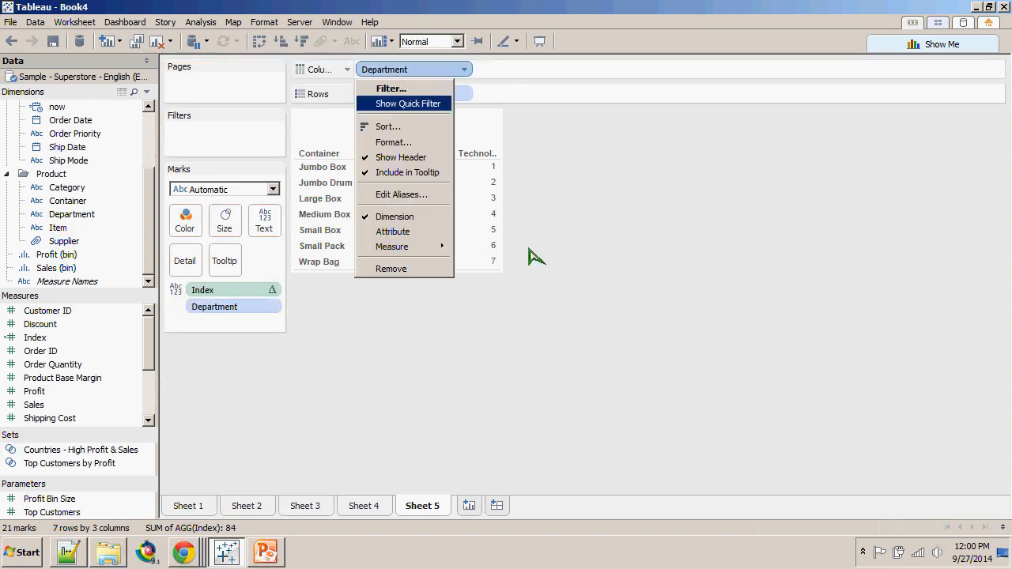
click(393, 232)
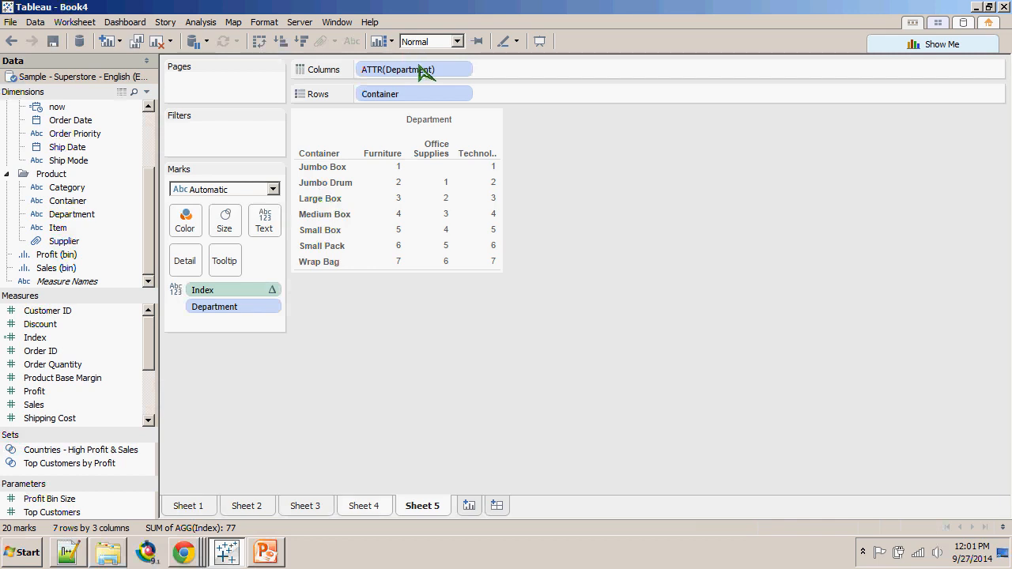
- Return to Sheet 4 and compute Index using Order Date
key(ctrl+shift+Tab)
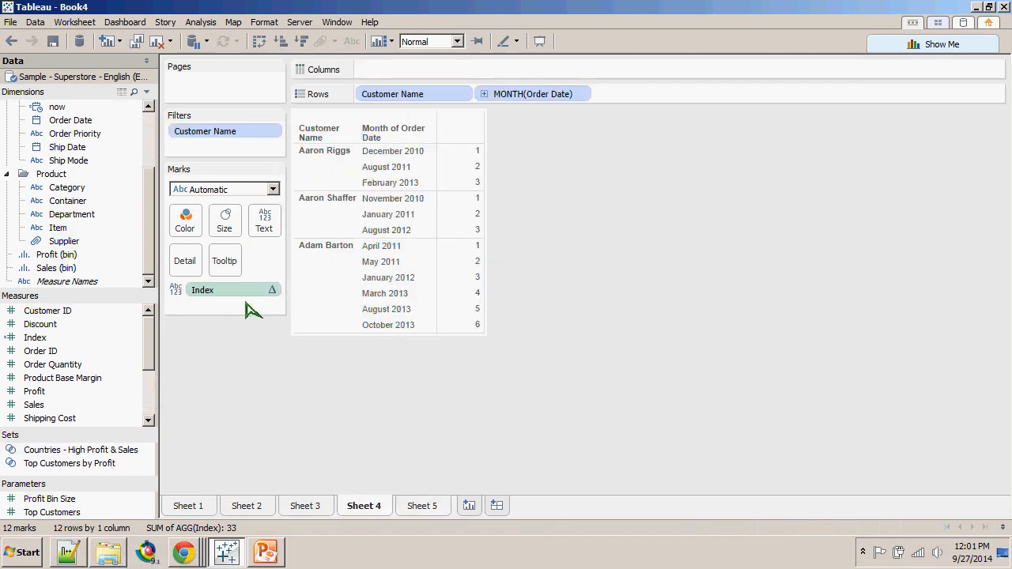
click(273, 290)
mouse_move(219, 443)
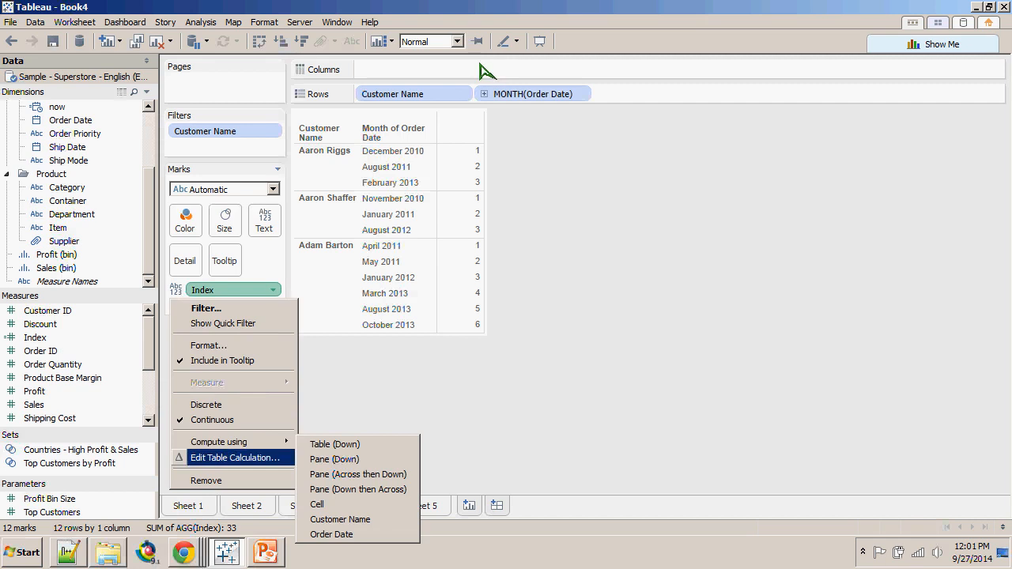
click(331, 535)
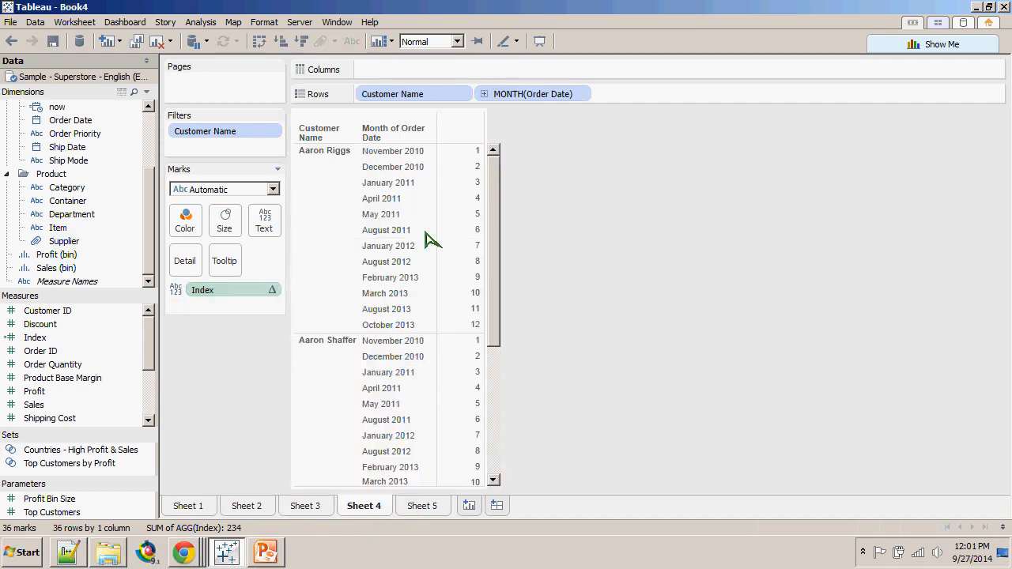
- Move the Order Date month from Rows to the Marks card and check which field Index is computed using
drag(532, 94, 238, 306)
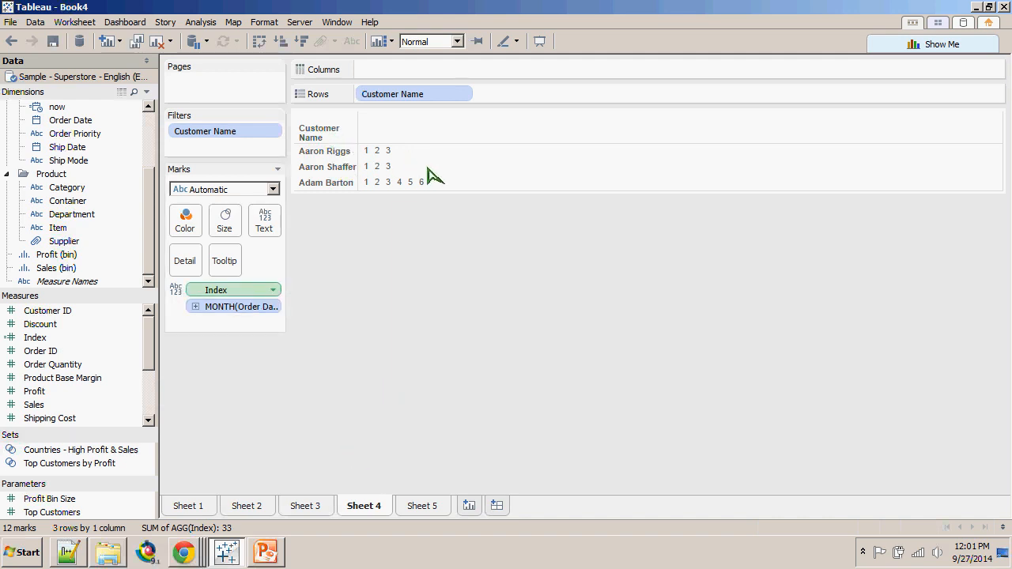
click(273, 290)
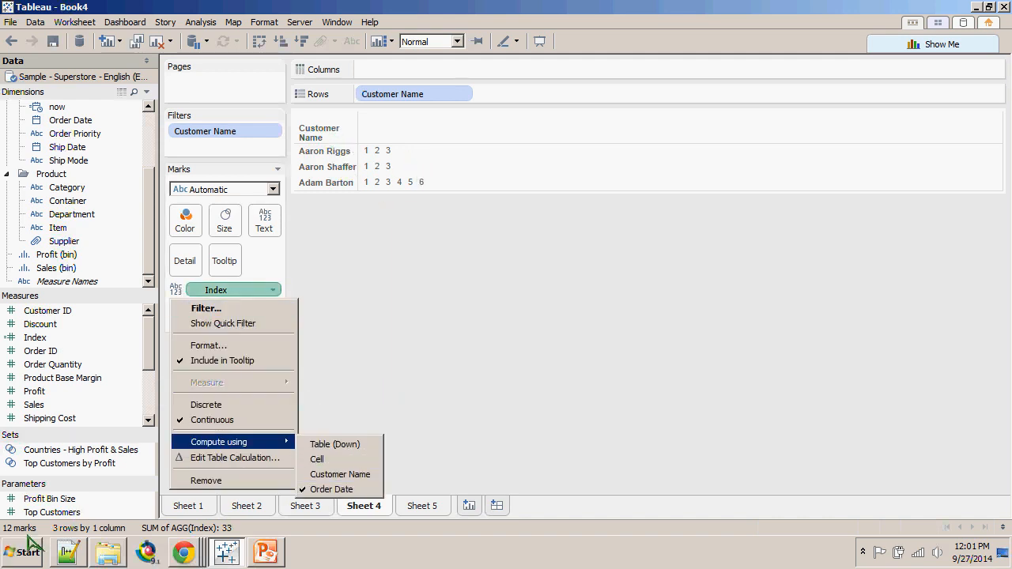
click(499, 200)
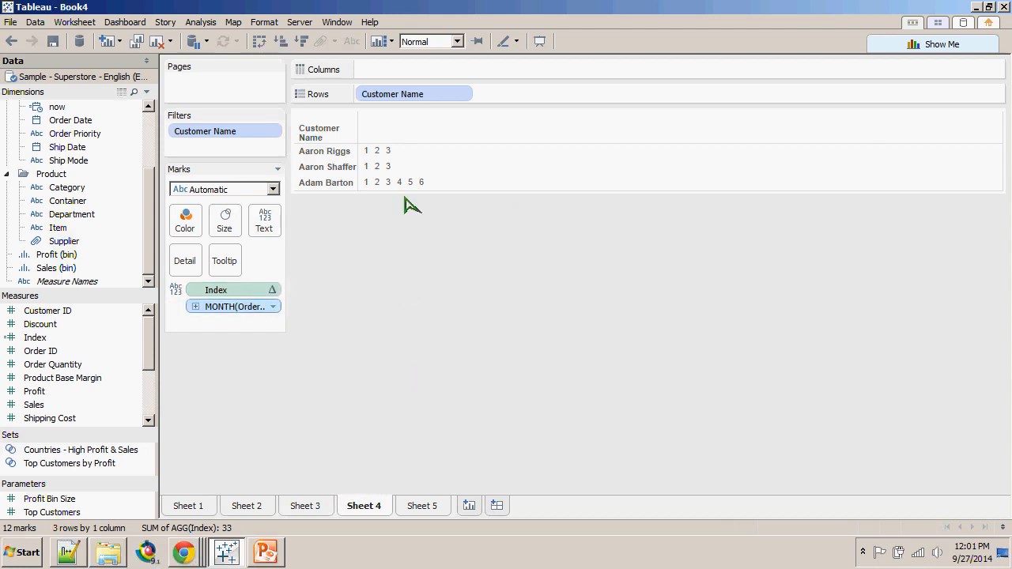
- Place a copy of the Order Date month on Columns and convert it to the Minimum measure
drag(235, 307, 431, 67)
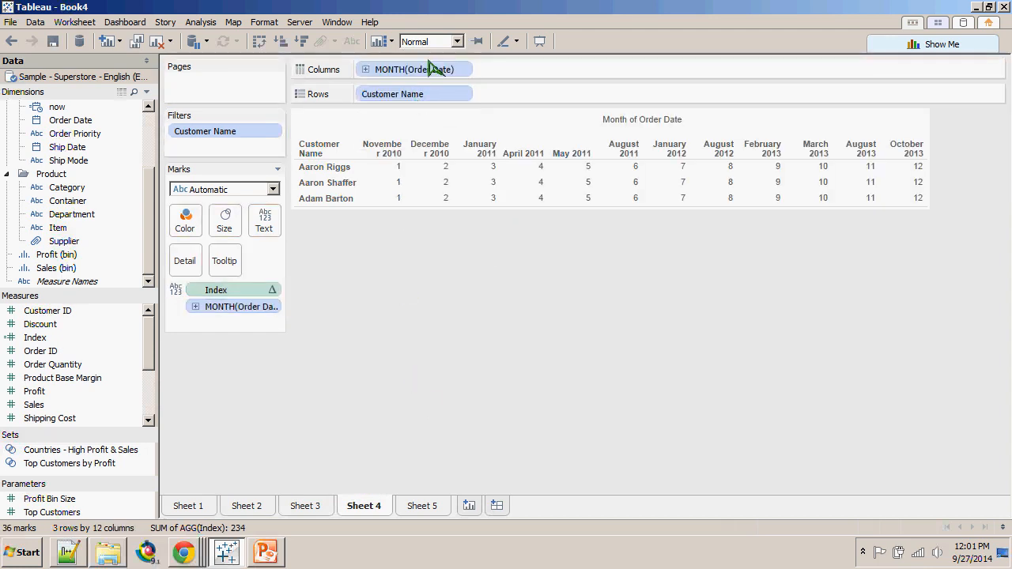
click(464, 70)
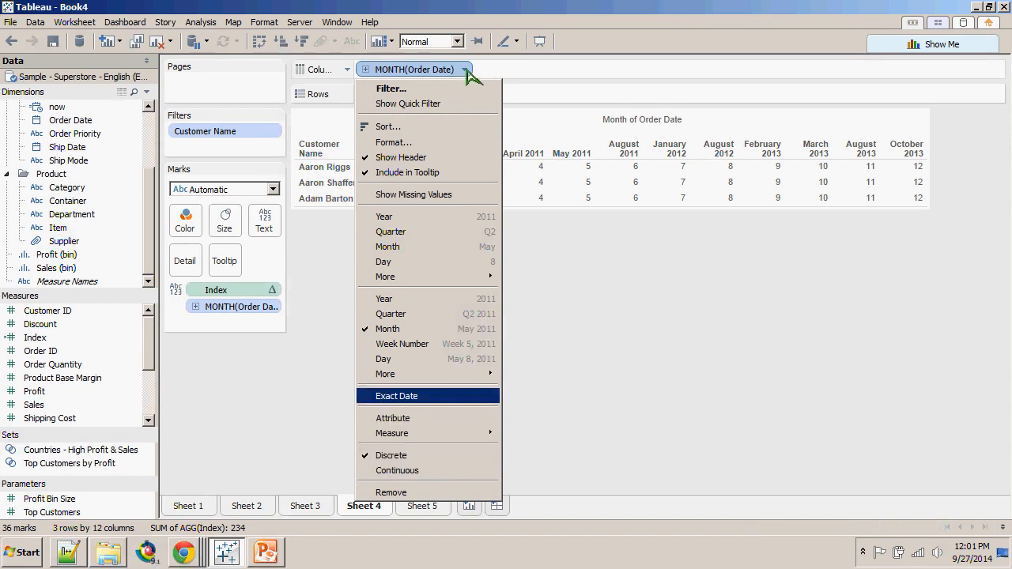
key(Down)
key(Down)
key(Right)
key(Down)
key(Down)
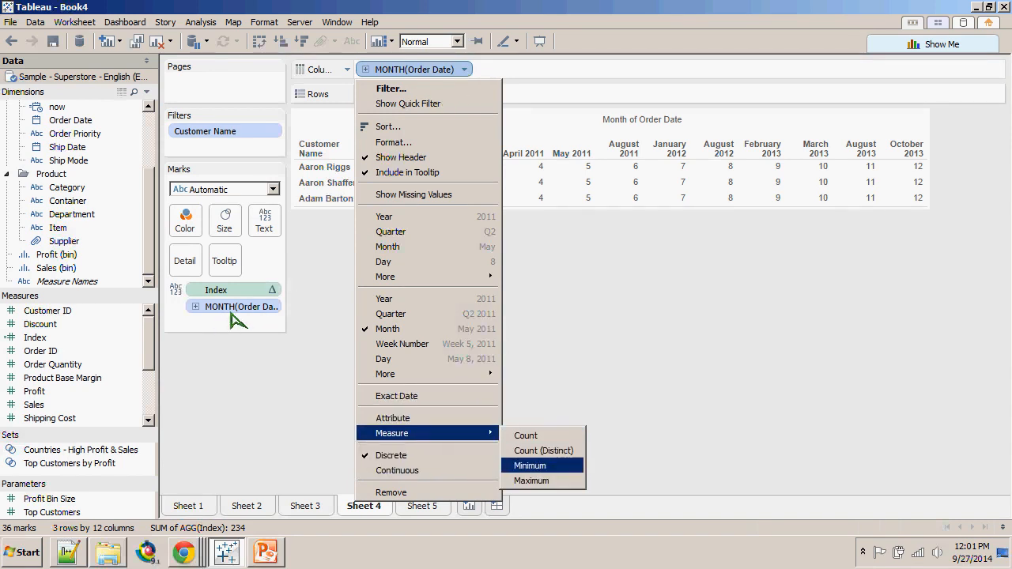
key(Return)
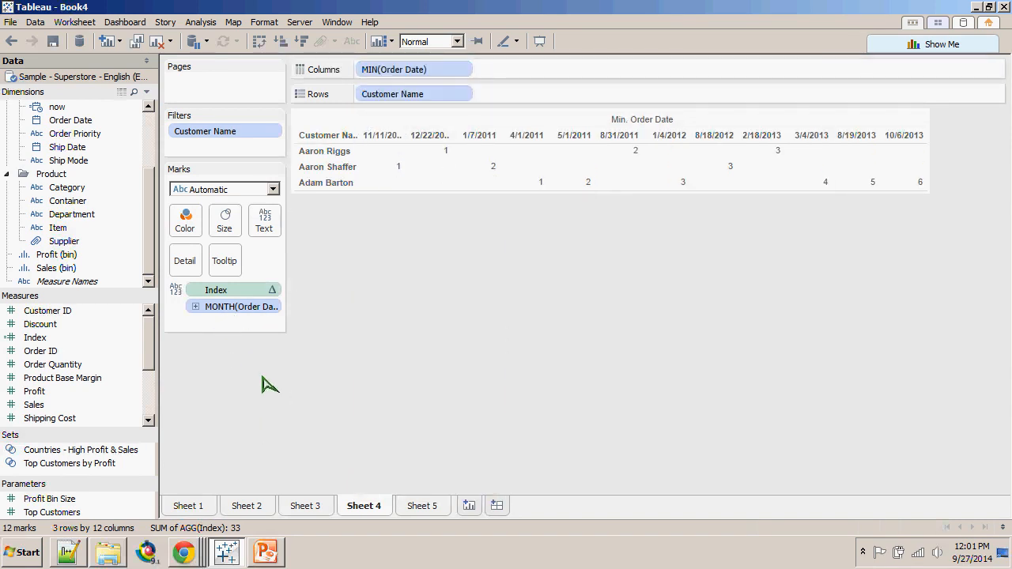
- Check which field Index is computed using with minimum Order Date on Columns
click(273, 290)
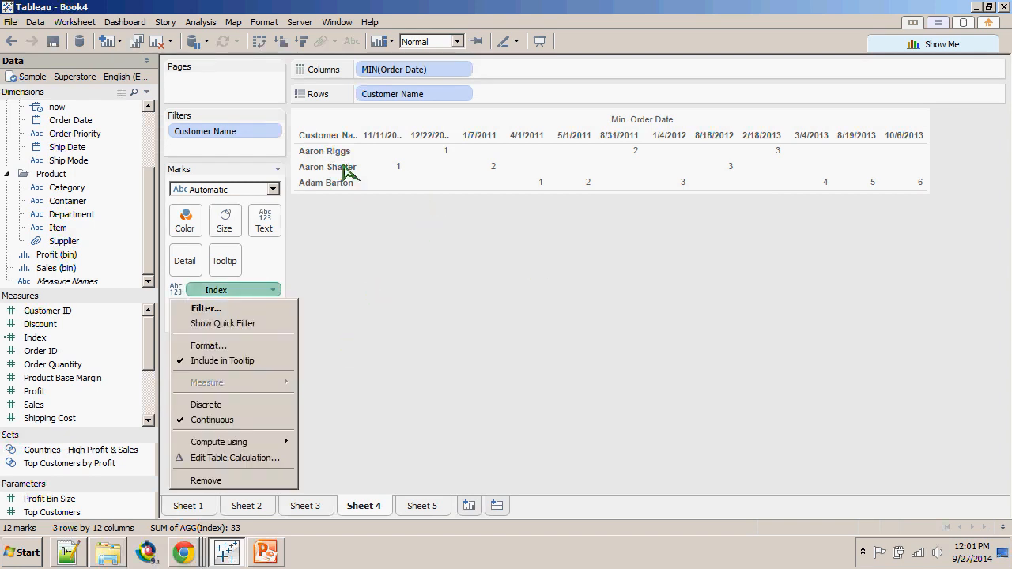
mouse_move(229, 442)
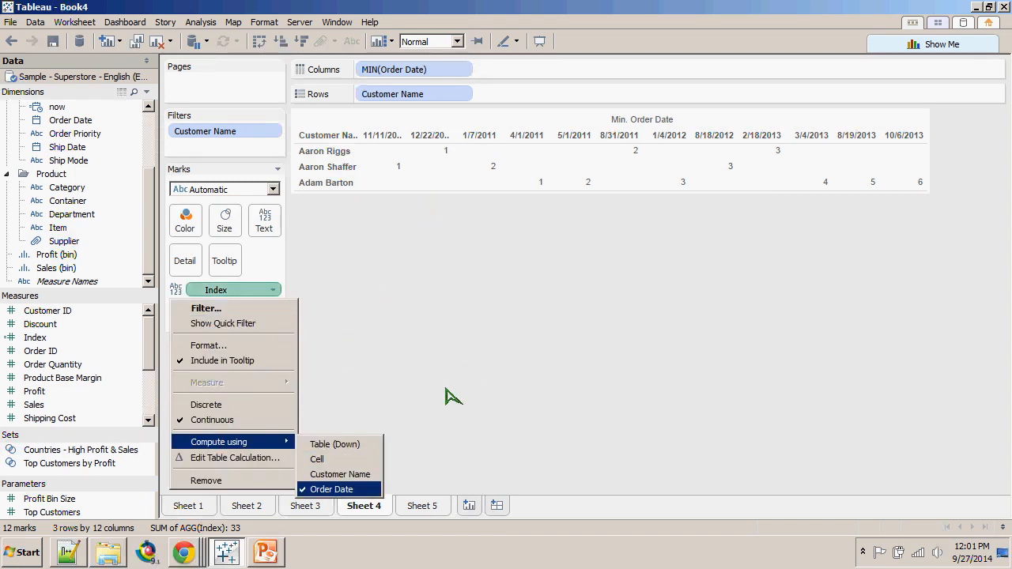
- Compare the Index table calculation on Sheet 4 and Sheet 5, checking Sheet 4's Compute Using setting and keeping it on Order Date
click(369, 513)
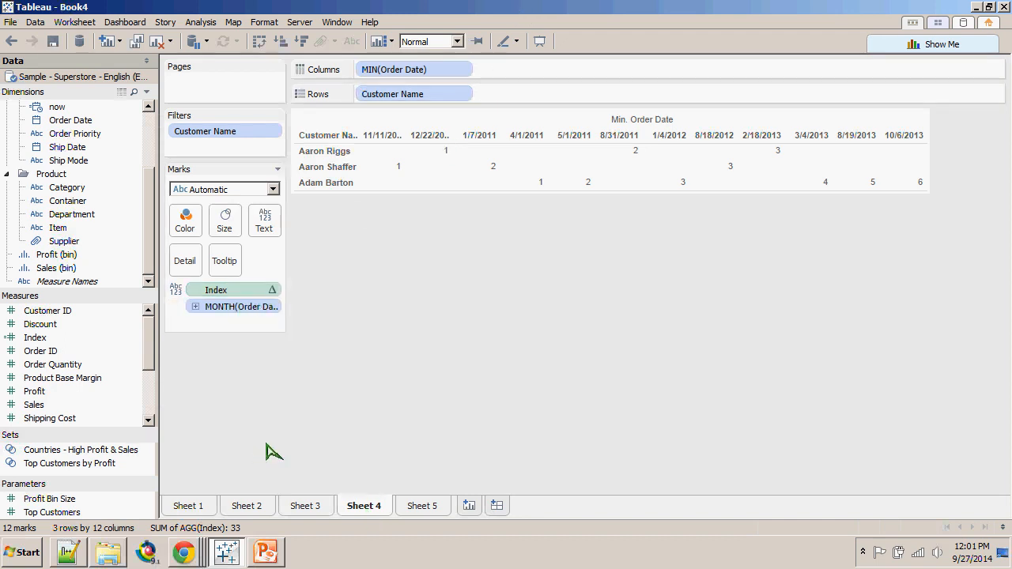
click(366, 510)
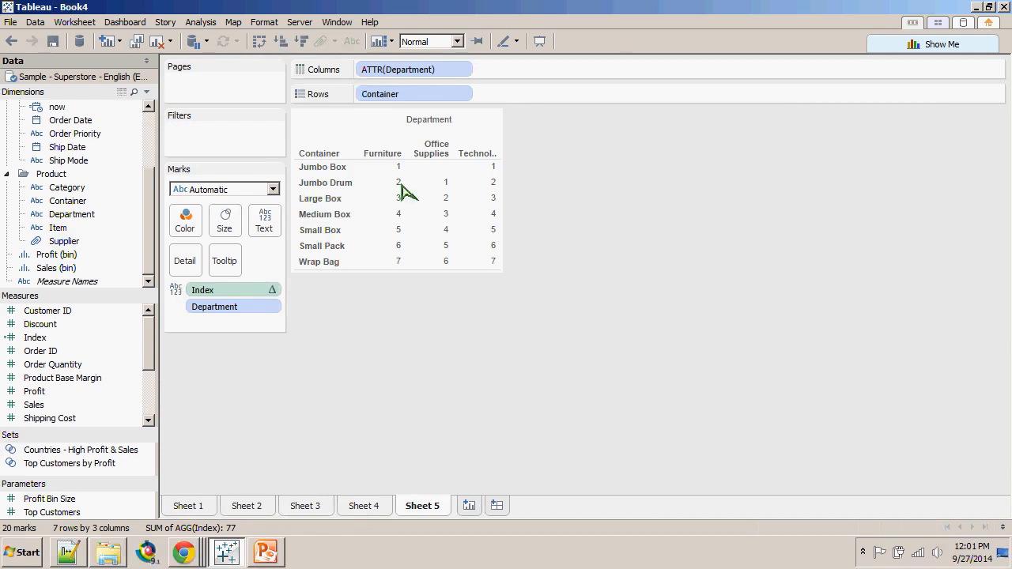
right_click(246, 293)
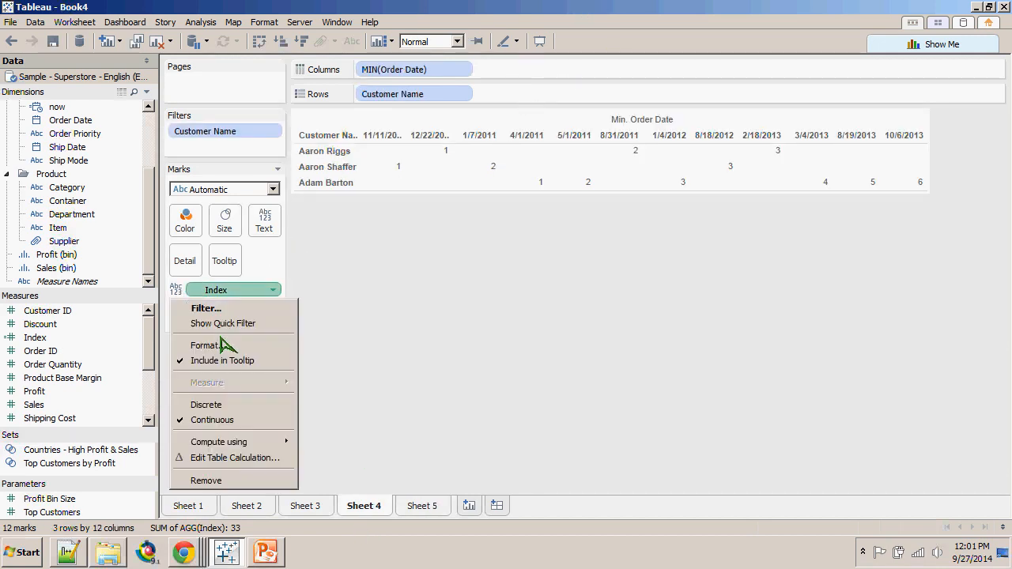
mouse_move(237, 442)
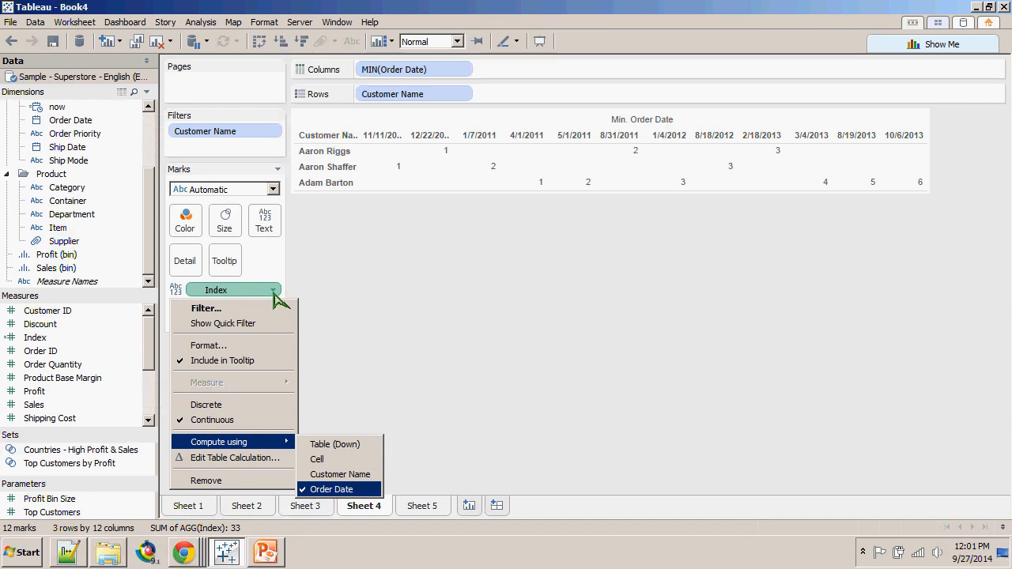
click(331, 488)
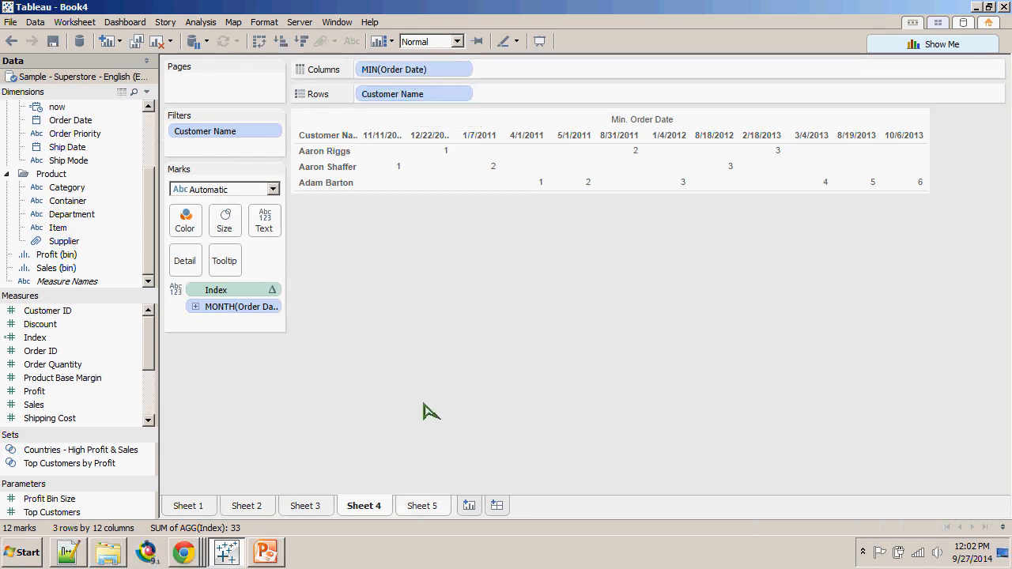
key(ctrl+Tab)
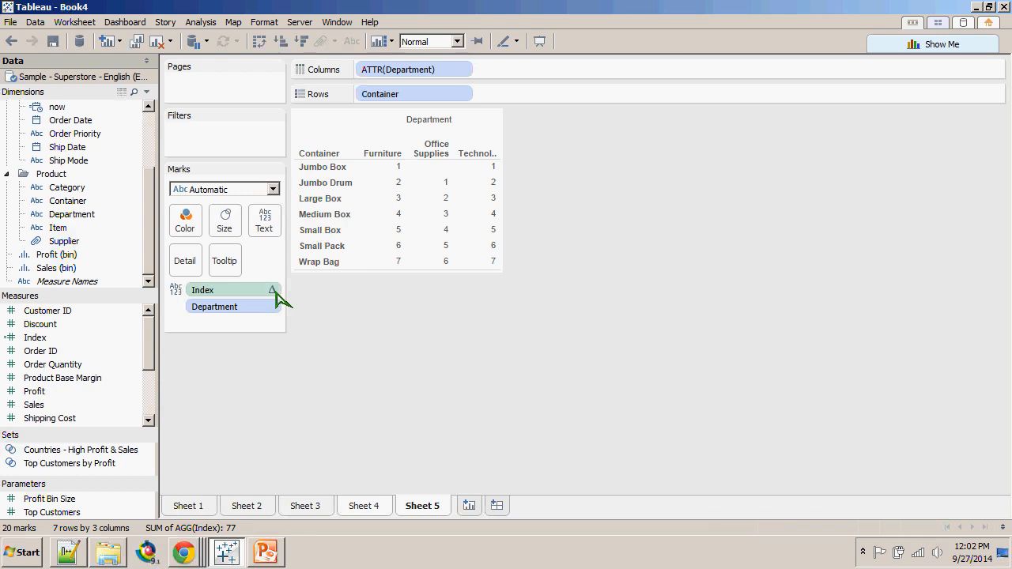
key(ctrl+shift+Tab)
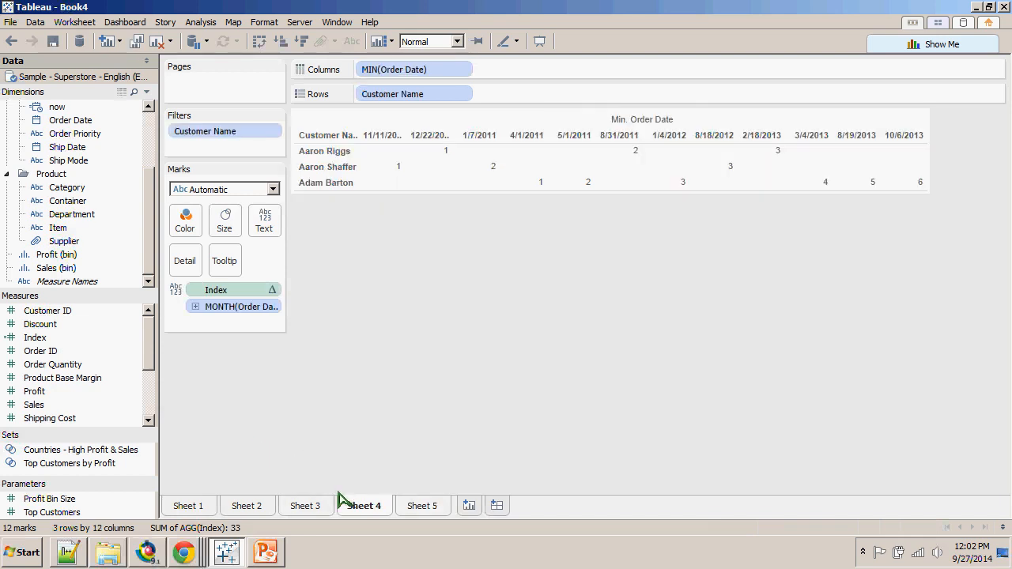
- Switch to the Tableau Data Densification document in the browser and highlight the paragraph on the Line/Area/Polygon mark type
key(alt+Tab)
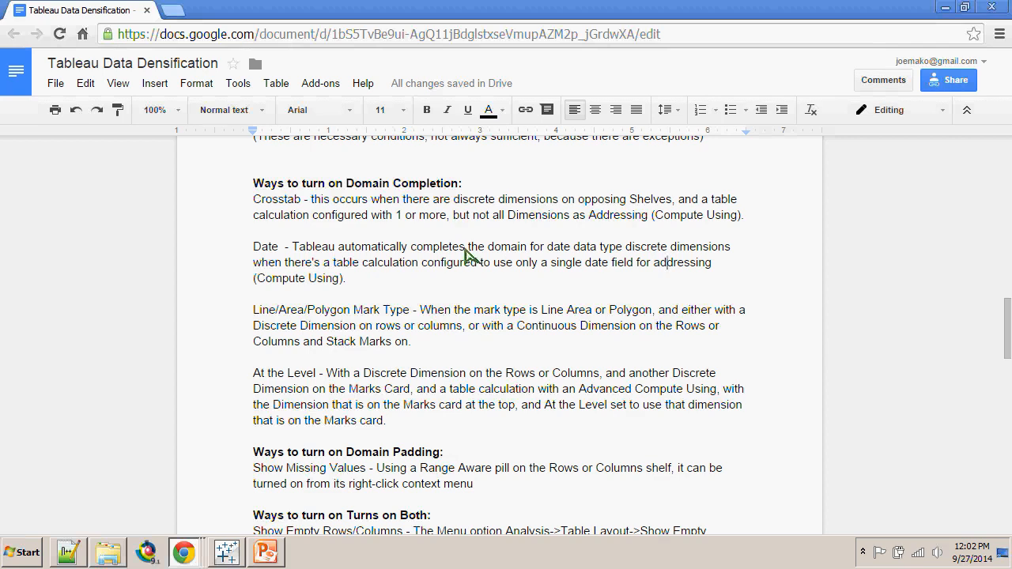
triple_click(265, 310)
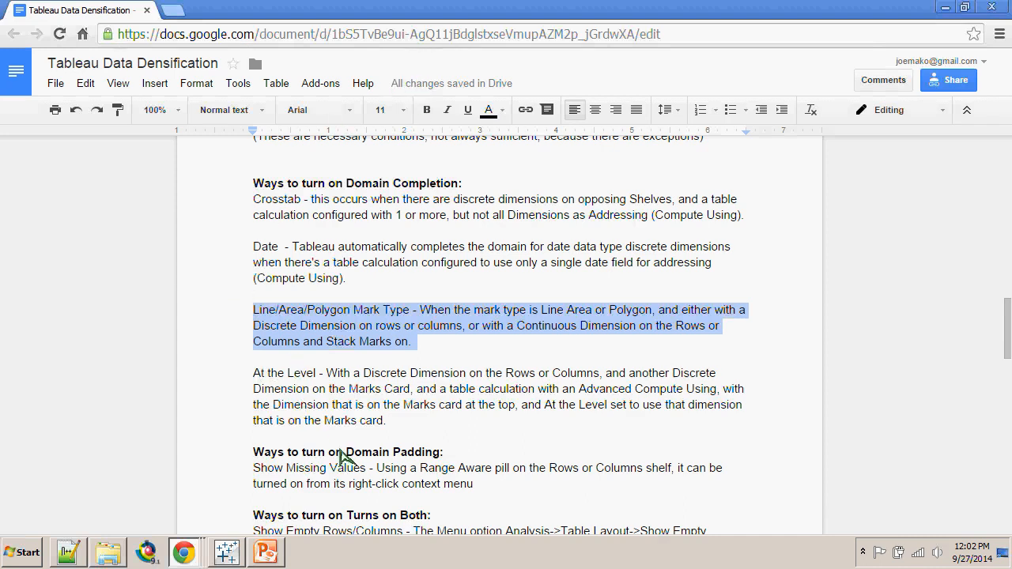
- Return to Tableau and add a new blank worksheet after Sheet 5
key(alt+Tab)
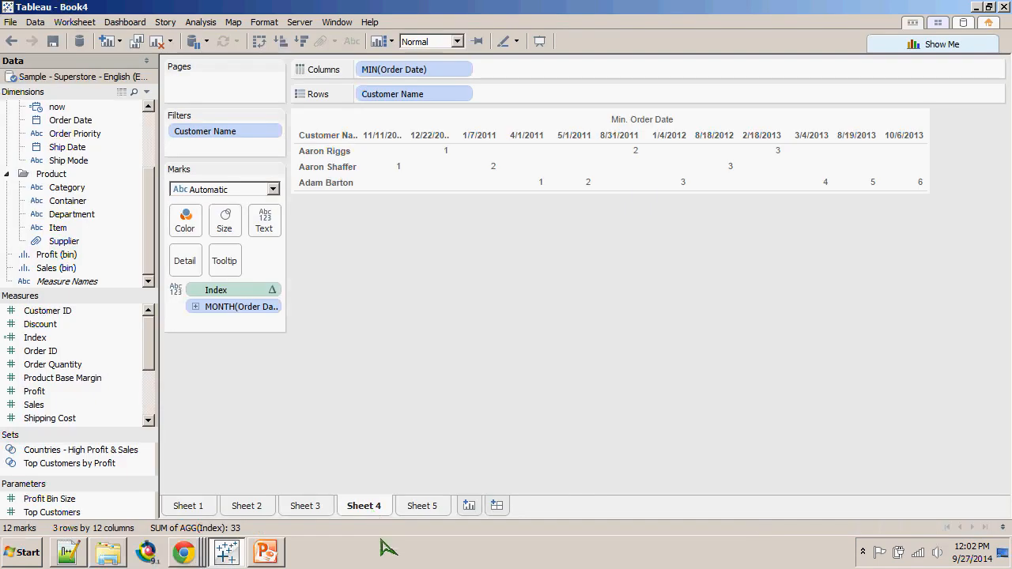
key(ctrl+m)
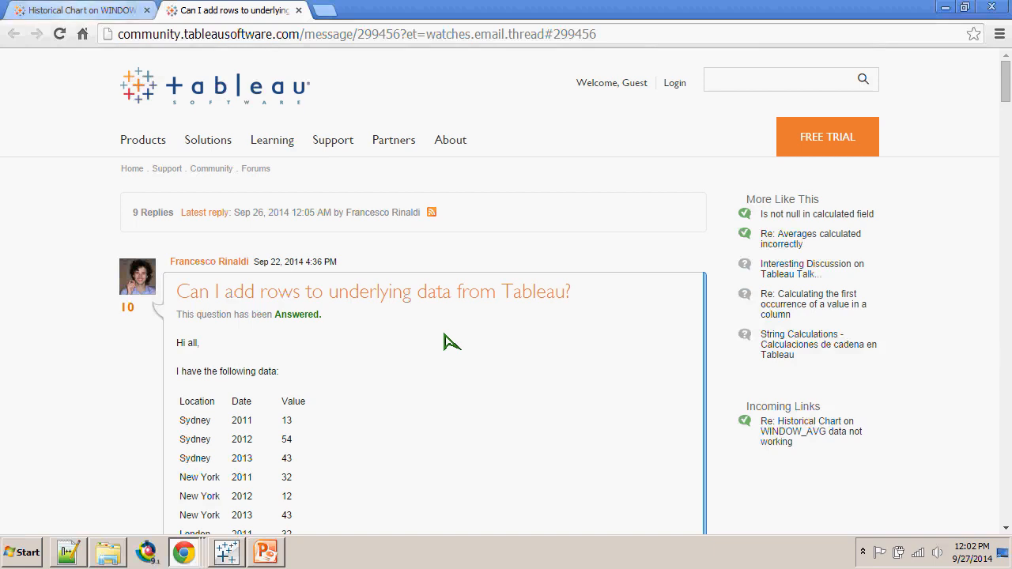
- Review the Historical Chart on WINDOW_AVG forum thread in the browser, down to the line chart example with Stack Marks enabled
key(ctrl+shift+Tab)
scroll(445, 342, down, 15)
scroll(445, 342, down, 20)
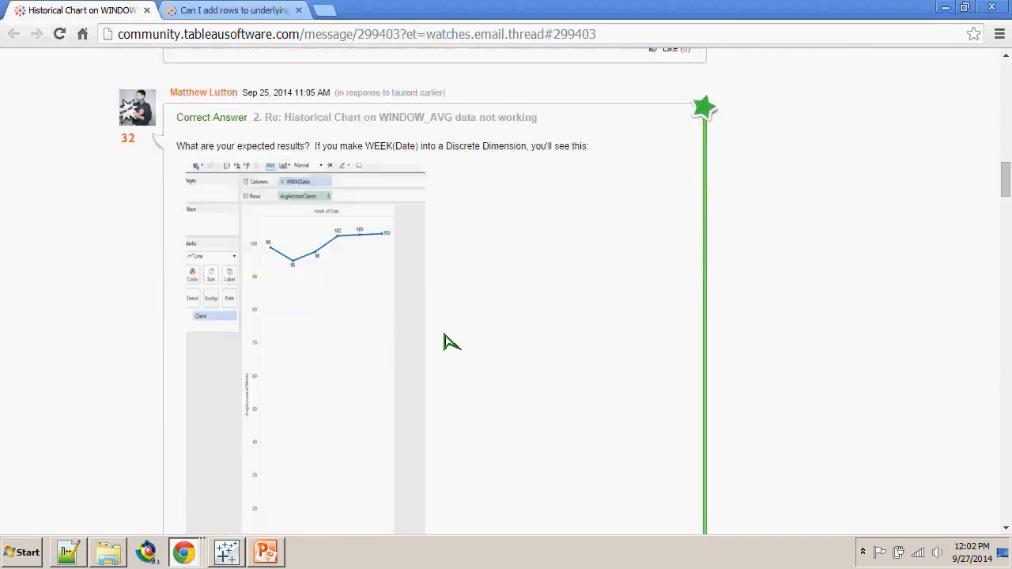
scroll(445, 342, up, 2)
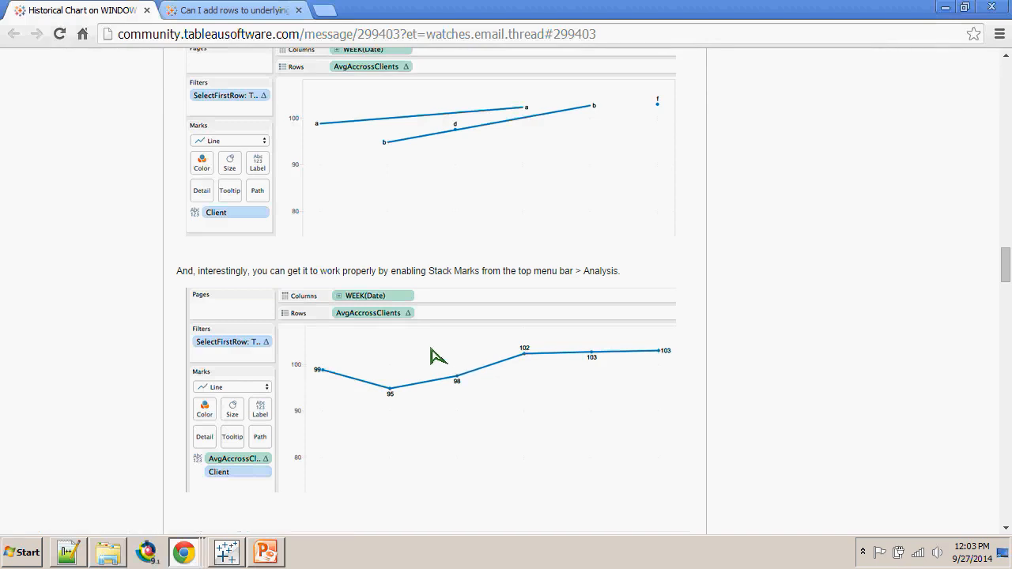
- Back in Tableau's Sheet 6, build a crosstab with Department and Category on Rows and Container on Columns, and remove Category again
click(228, 555)
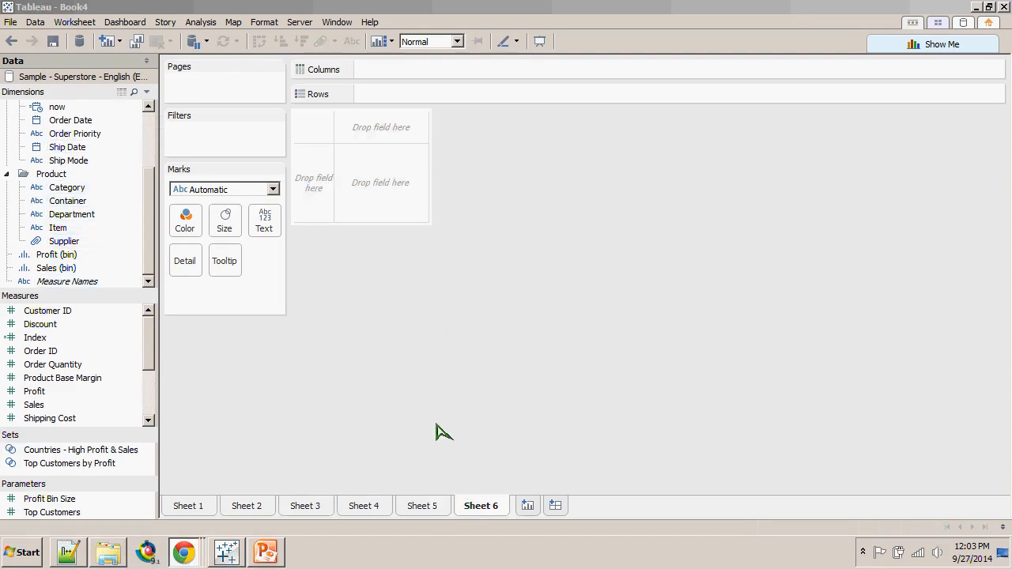
double_click(73, 214)
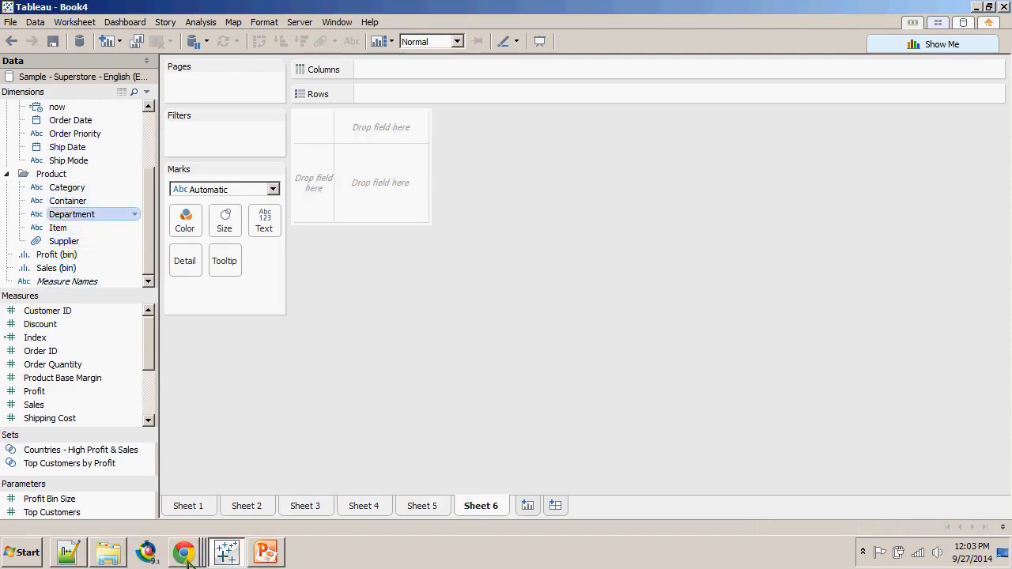
double_click(73, 187)
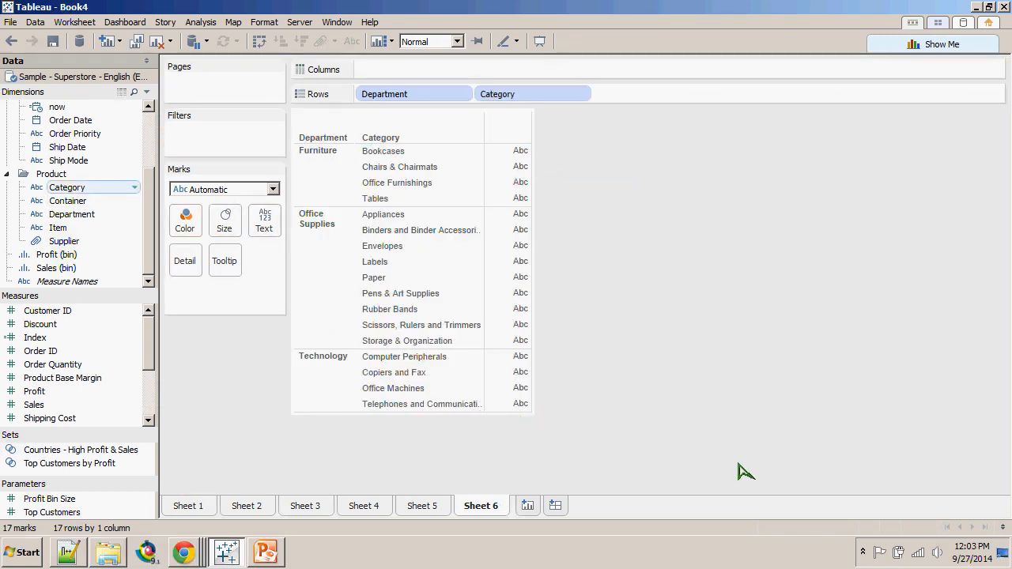
drag(69, 201, 431, 70)
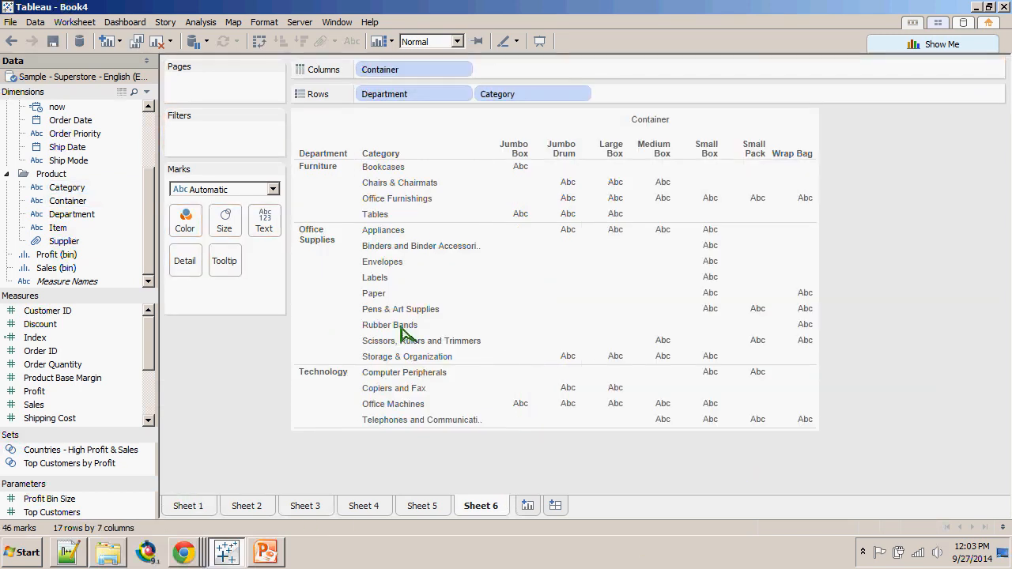
drag(497, 94, 202, 366)
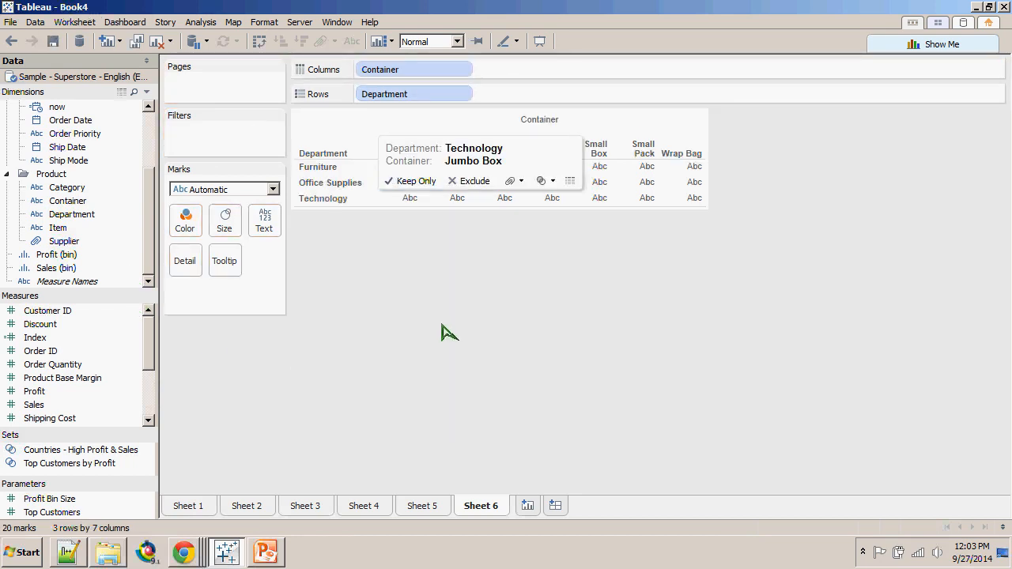
- Change the mark type to Line and inspect the marks in the Office Supplies and Technology rows
click(273, 189)
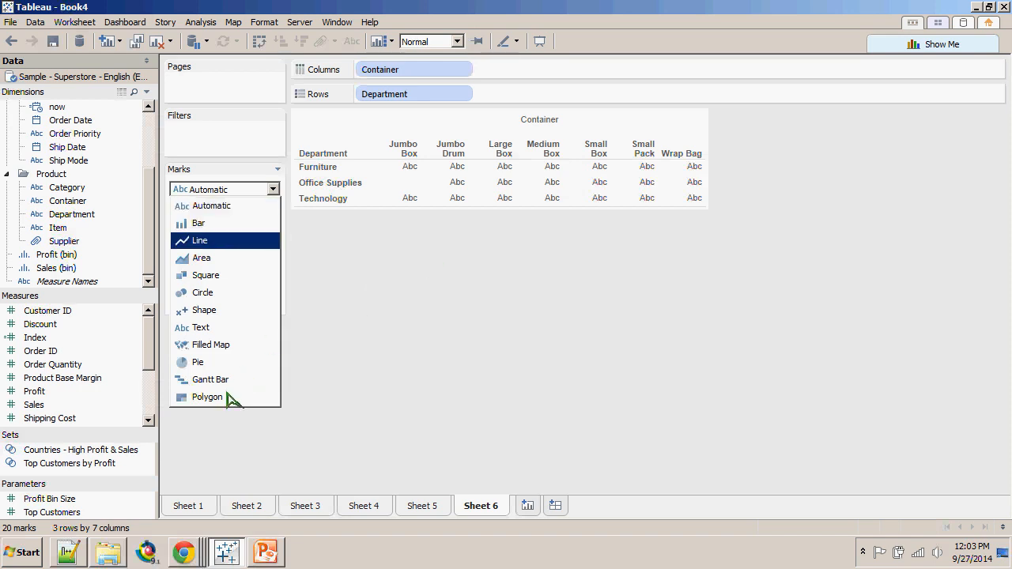
key(Return)
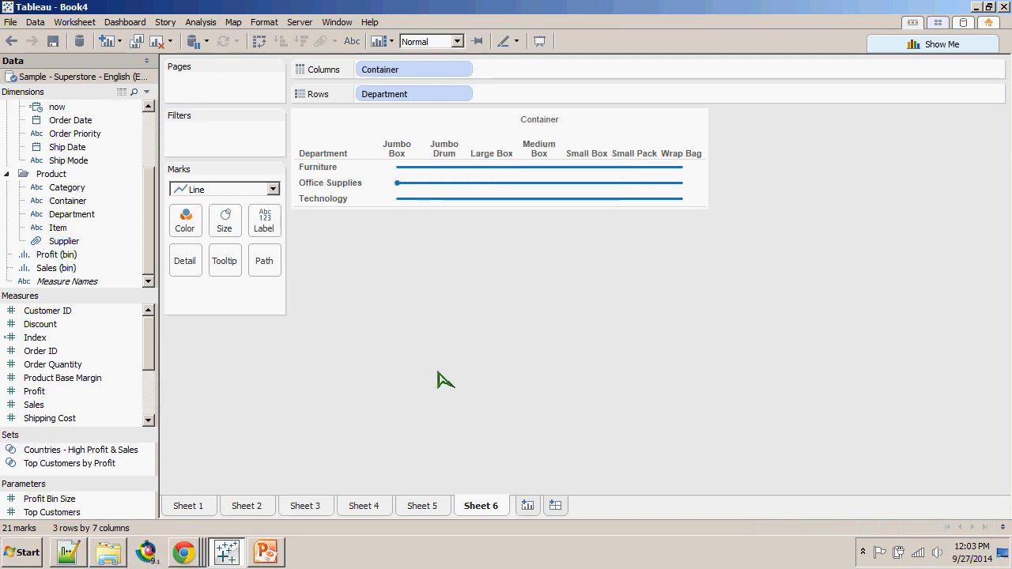
mouse_move(399, 184)
mouse_move(445, 199)
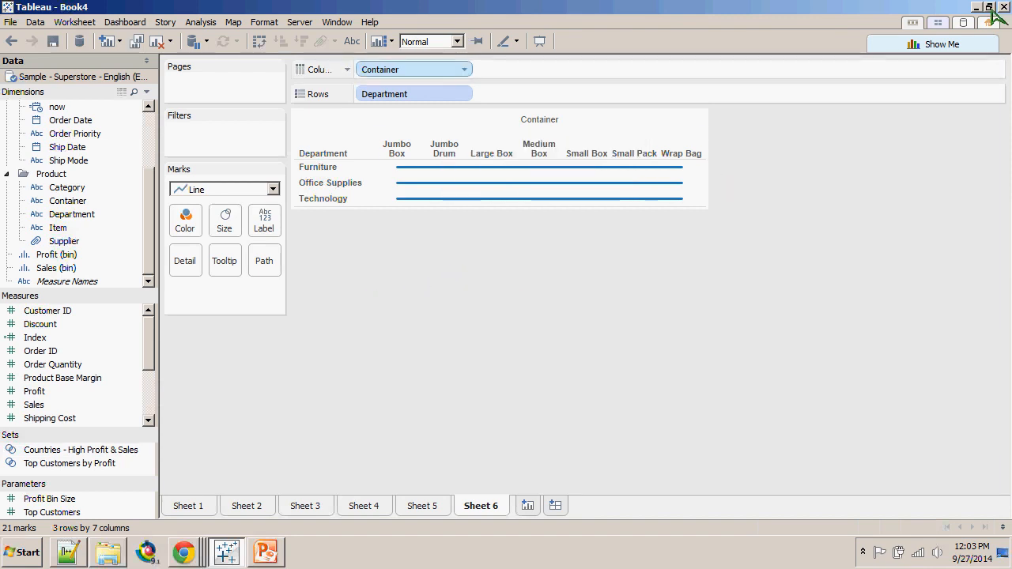
- Try Container on Detail, undo that move, and place Department on Detail instead of Rows, keeping Container on Columns
drag(384, 94, 226, 291)
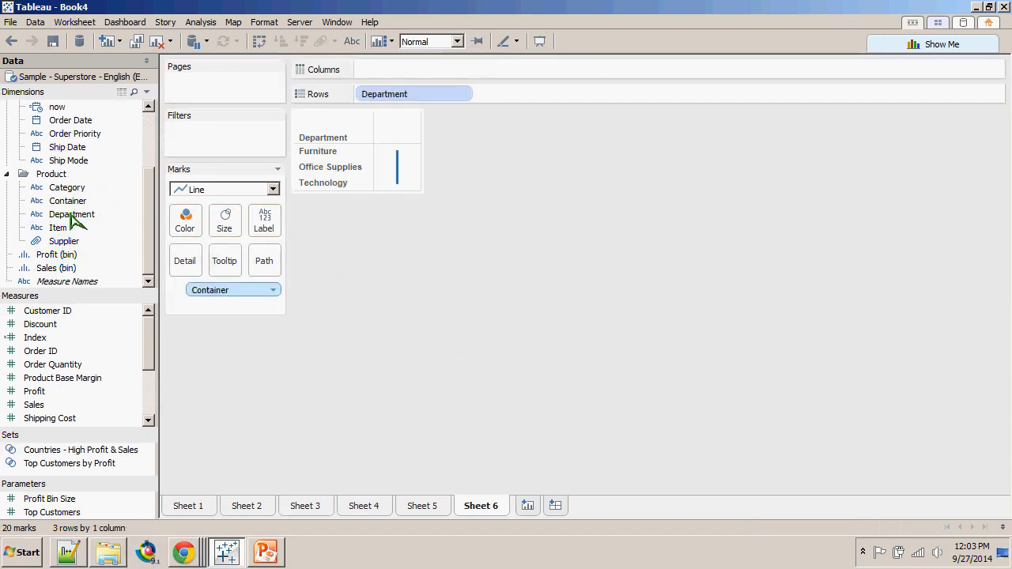
key(ctrl+z)
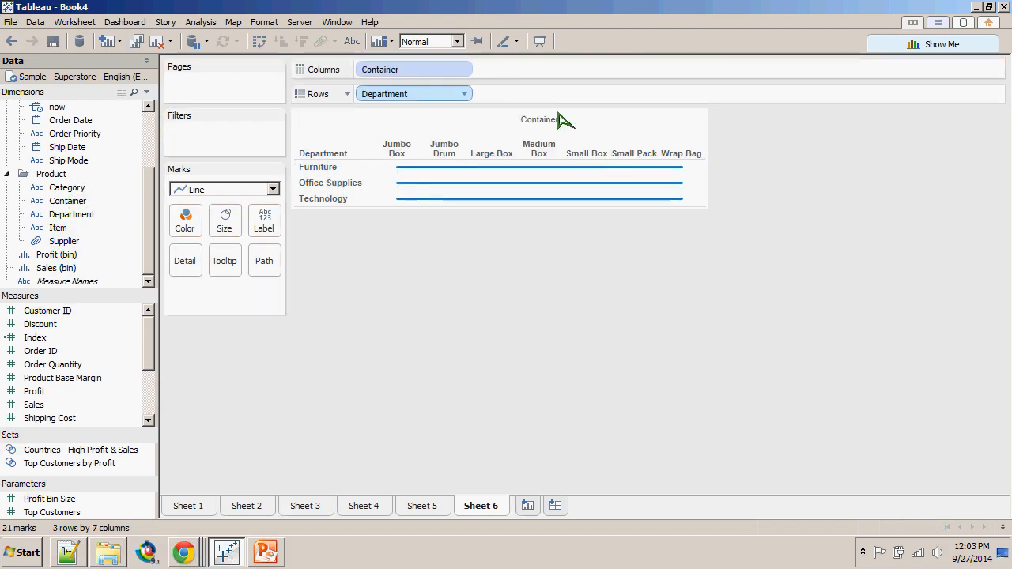
key(ctrl+z)
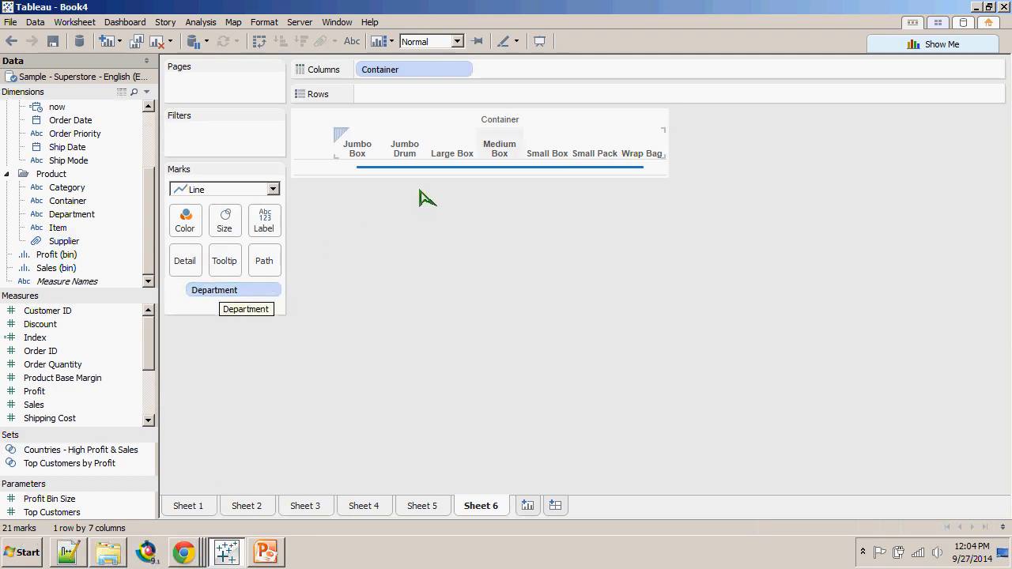
- Compare mark types for the Container view by switching to Circle, Polygon and Area, and set it back to Line
click(273, 190)
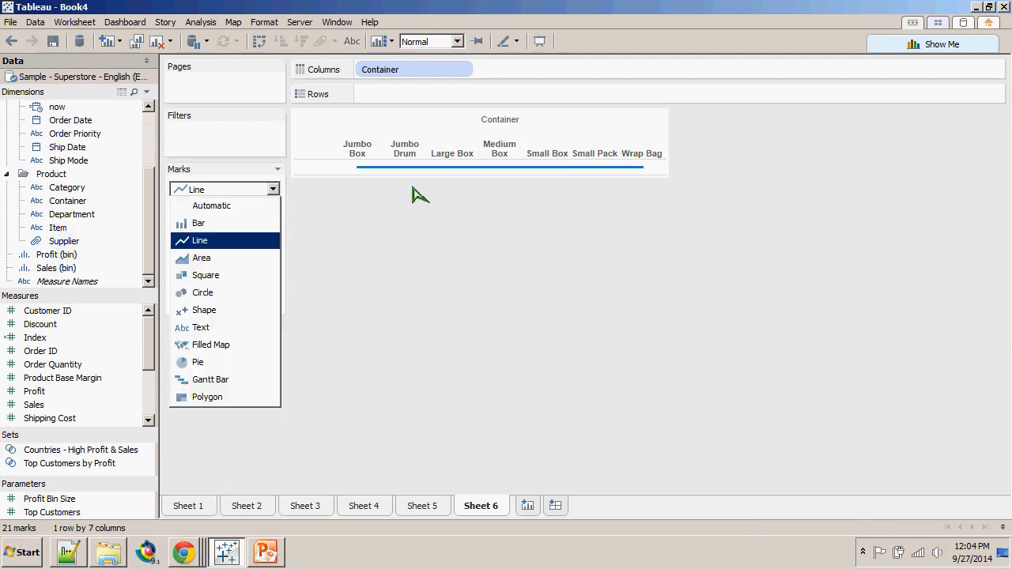
key(Return)
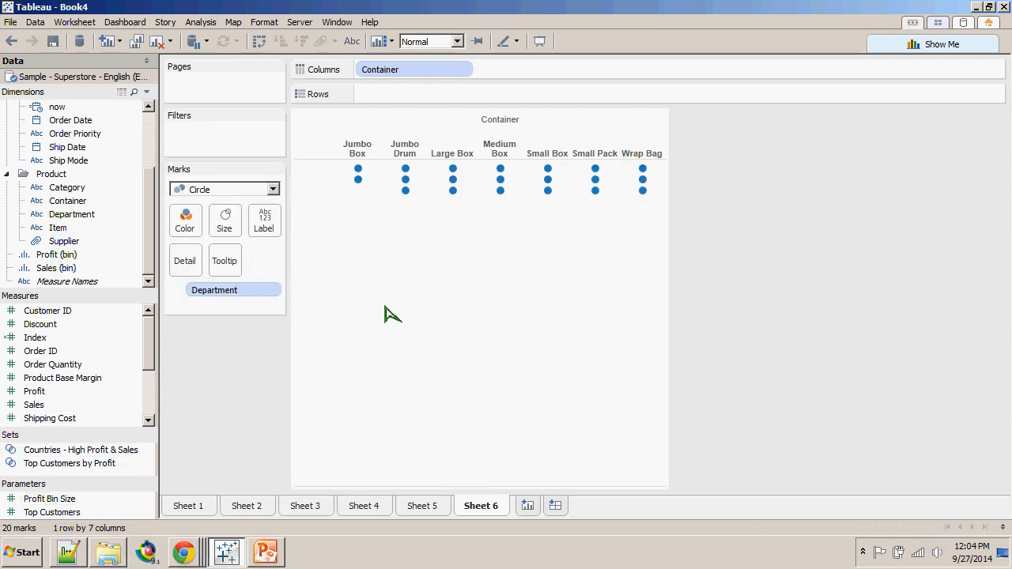
click(272, 190)
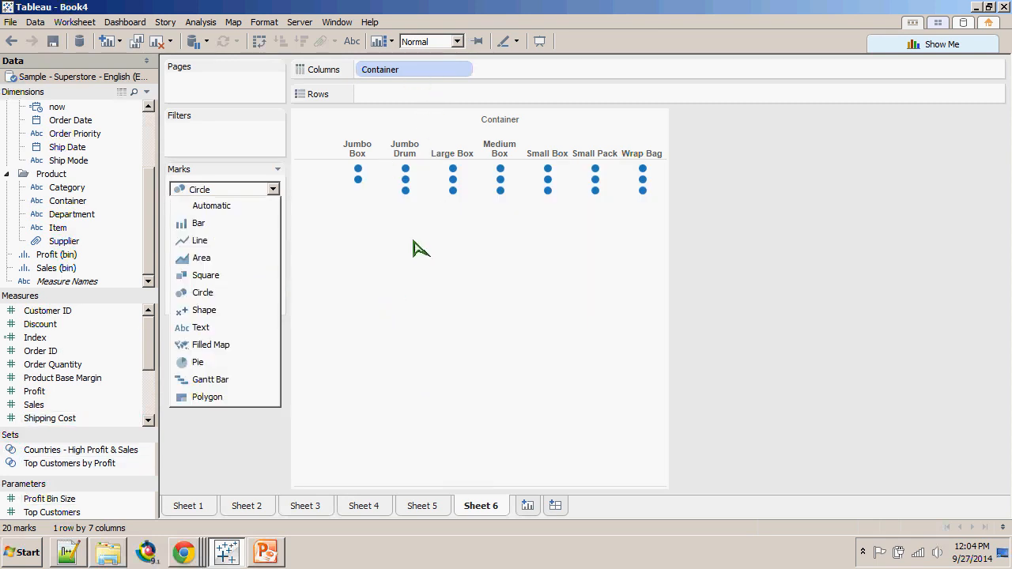
key(Return)
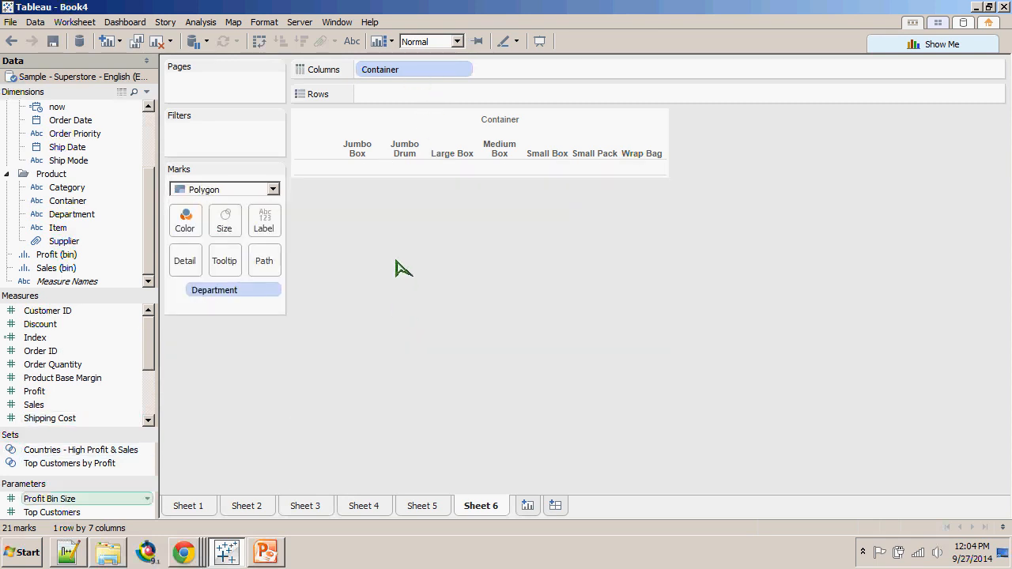
click(272, 189)
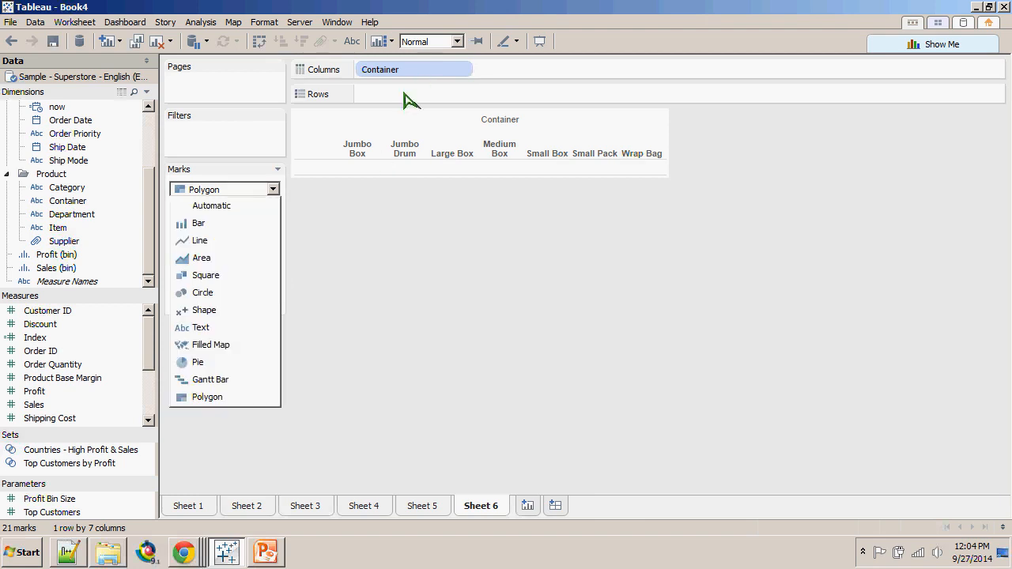
key(Return)
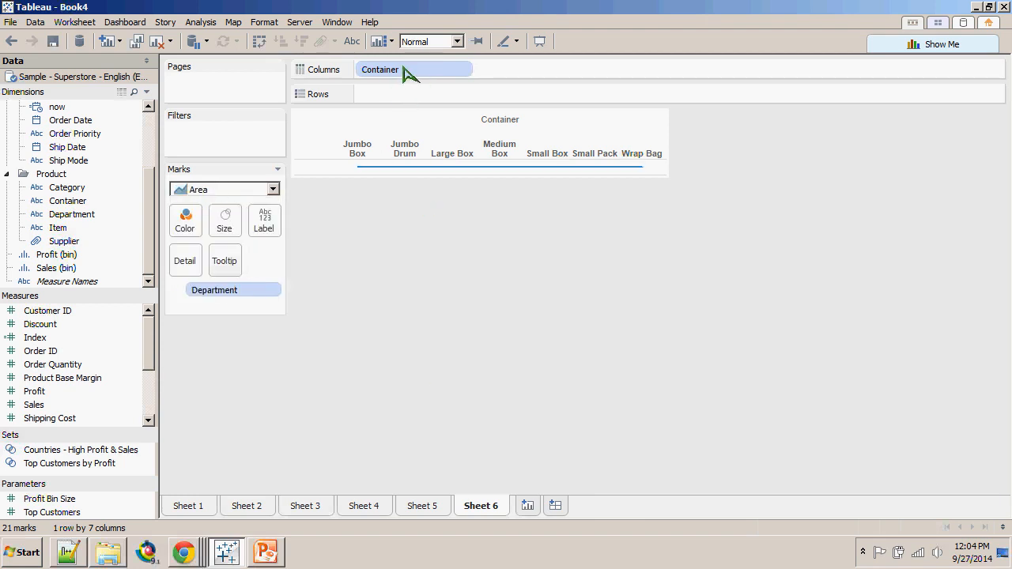
click(273, 190)
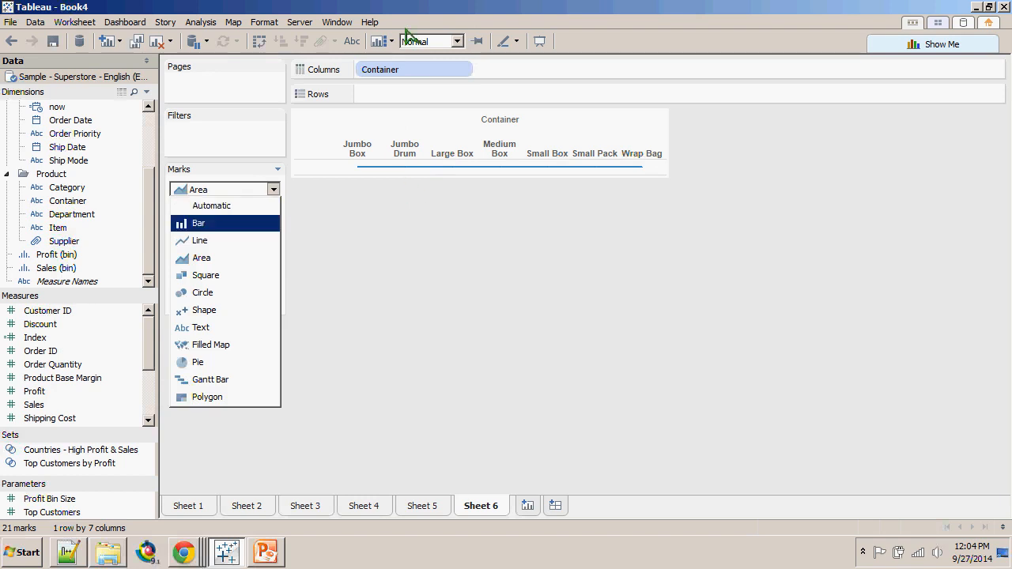
click(199, 241)
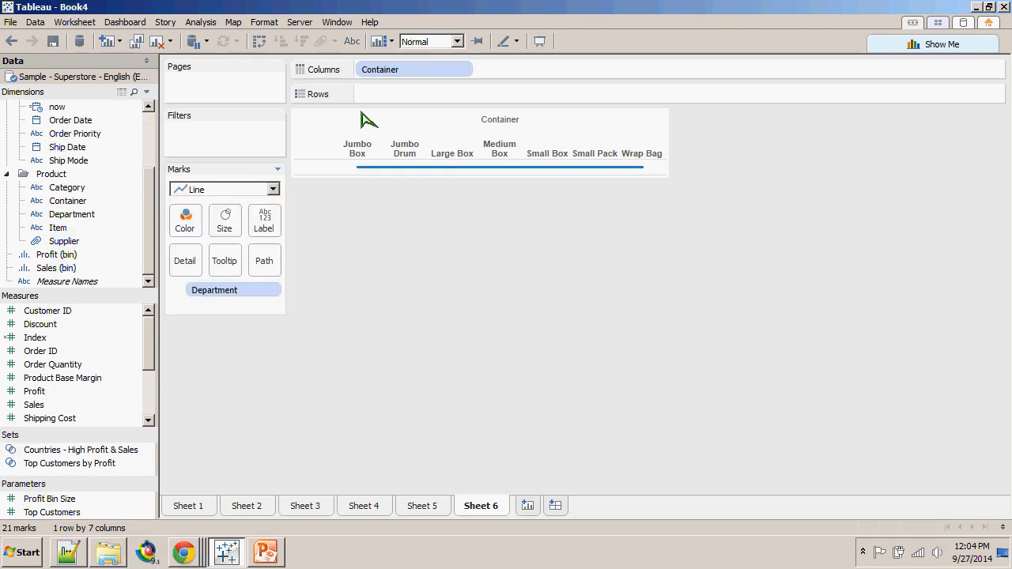
- Clear Sheet 6 by removing Container from Columns and Department from the Marks card, keeping the Line mark type
drag(412, 70, 423, 467)
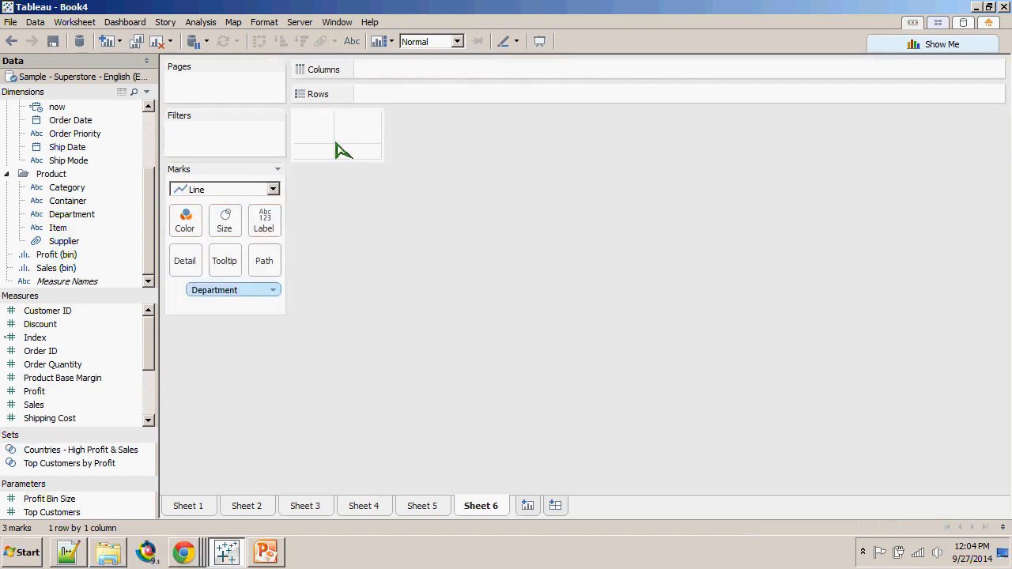
drag(226, 291, 290, 411)
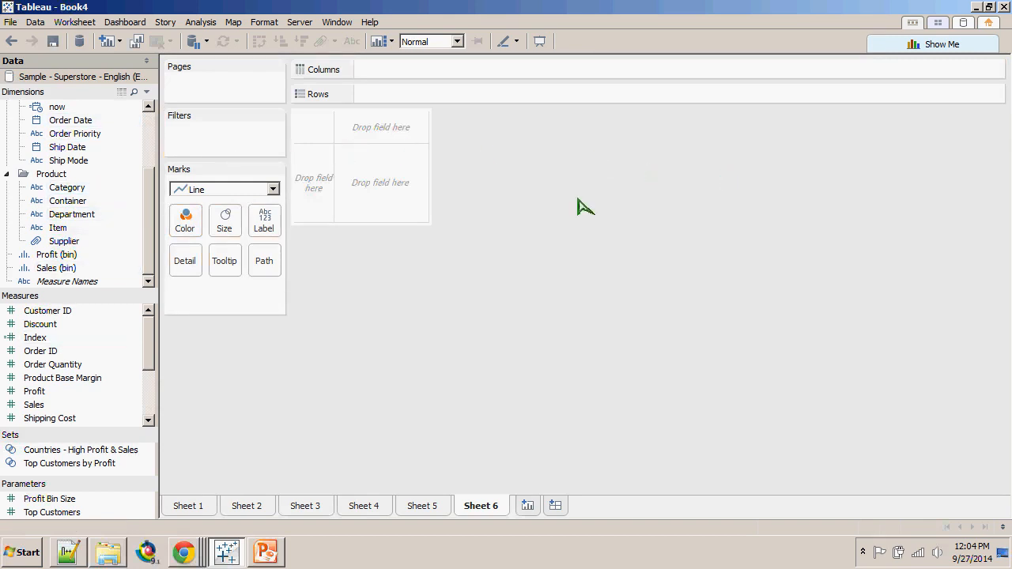
scroll(87, 188, up, 2)
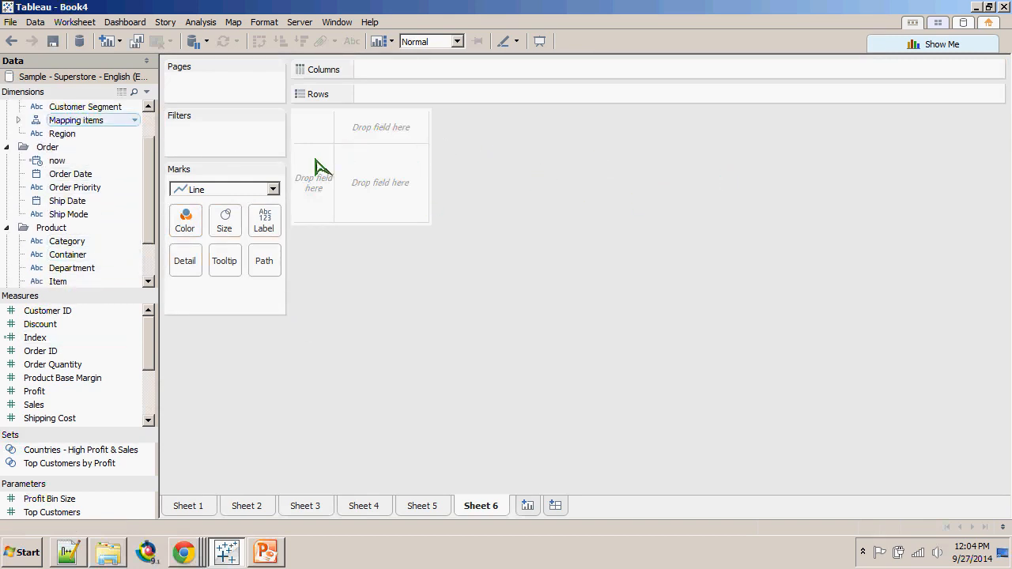
- Filter the sheet on Customer Name, keeping only the first six customers in the list
scroll(87, 188, up, 1)
drag(79, 134, 202, 134)
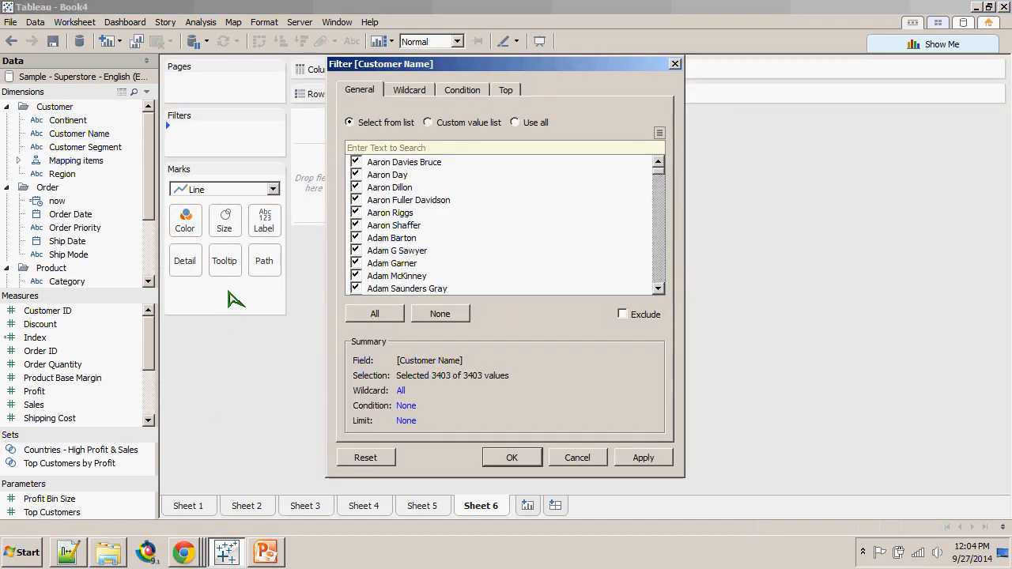
click(356, 162)
click(356, 175)
click(356, 187)
click(356, 225)
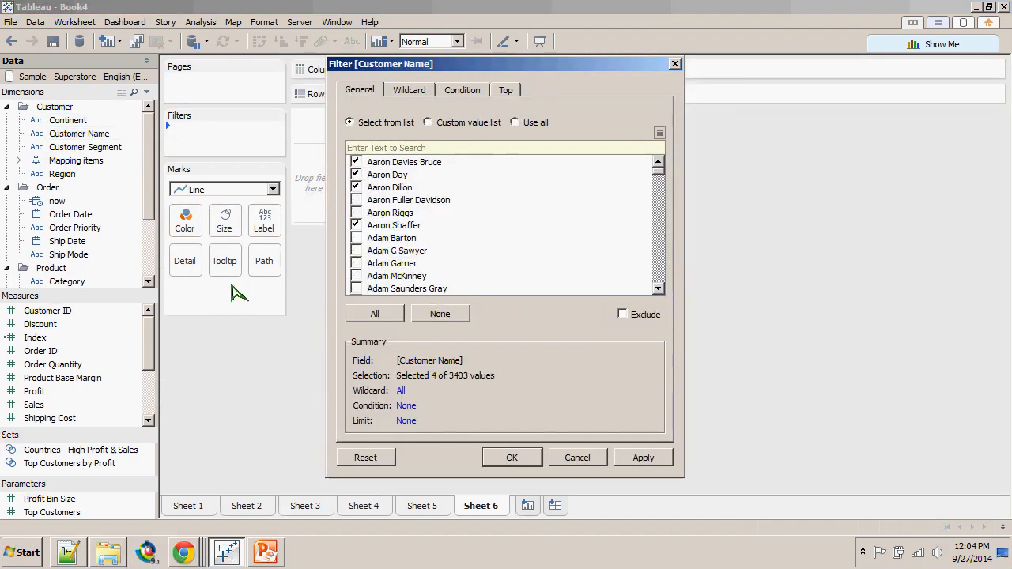
click(383, 200)
click(382, 213)
key(Return)
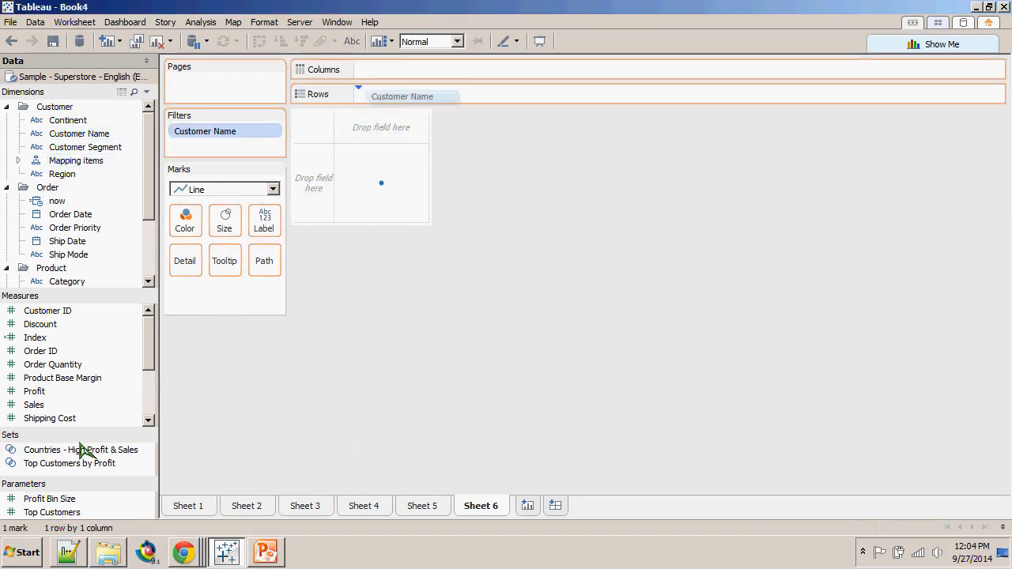
- Place Customer Name on Rows with the Automatic mark type, and add continuous MONTH(Order Date) to Columns
click(225, 190)
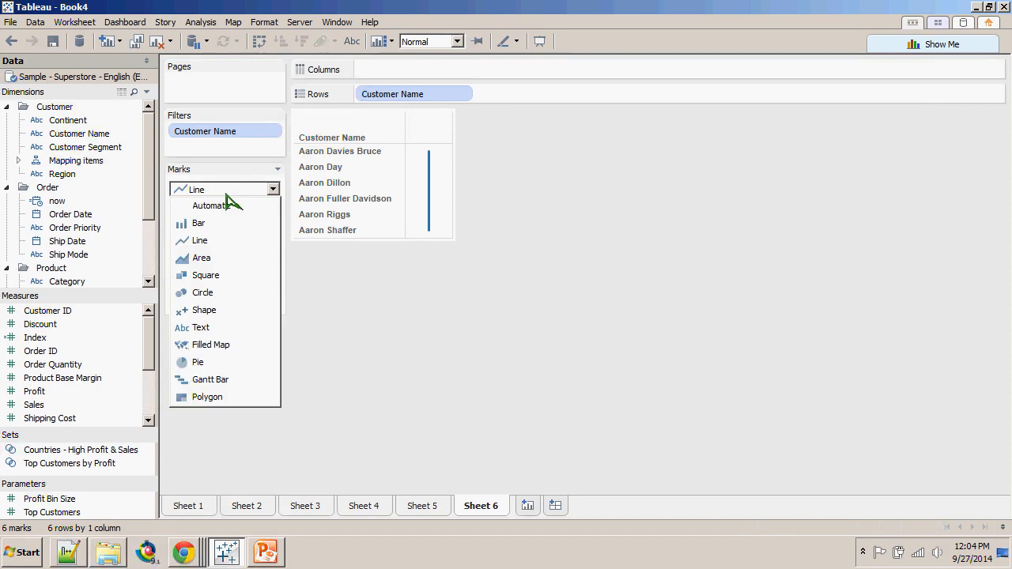
click(225, 205)
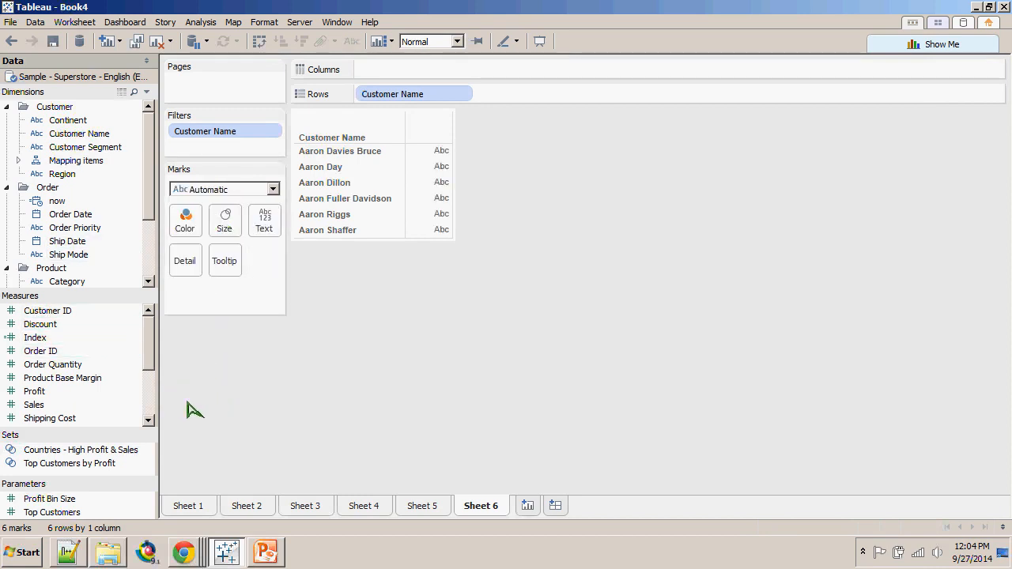
drag(70, 214, 490, 69)
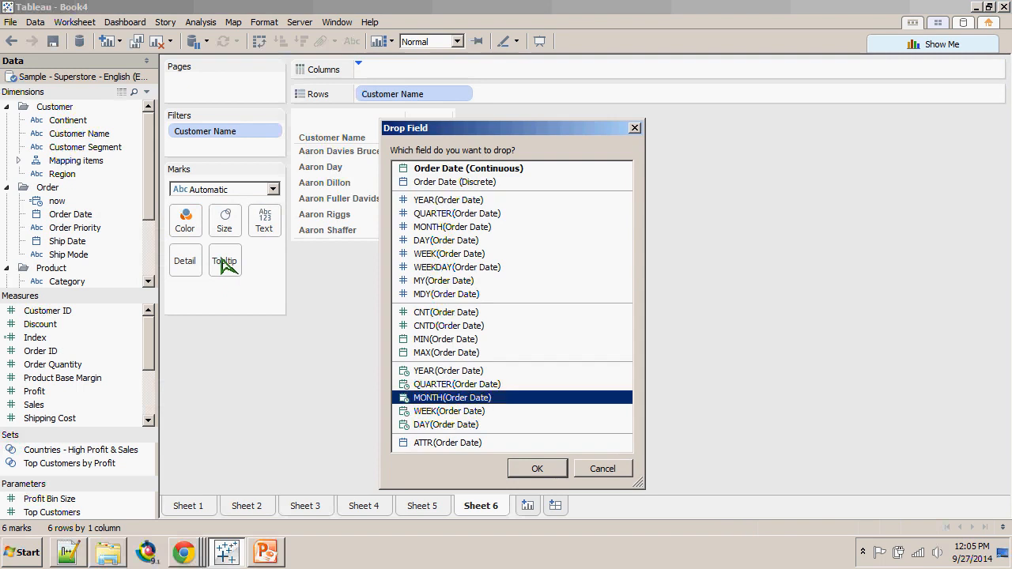
key(Return)
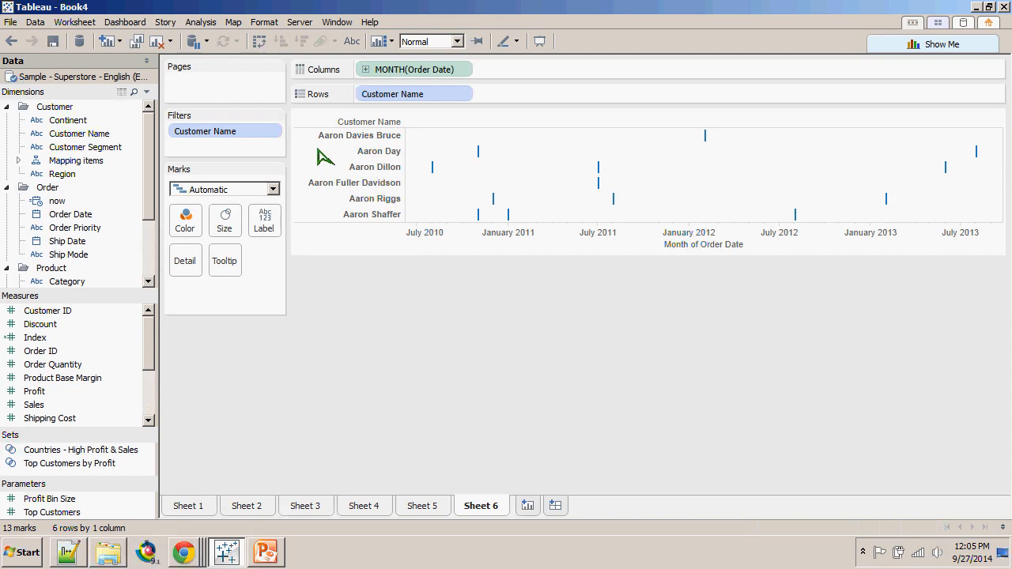
- Change the mark type to Line and turn Stack Marks on
click(273, 190)
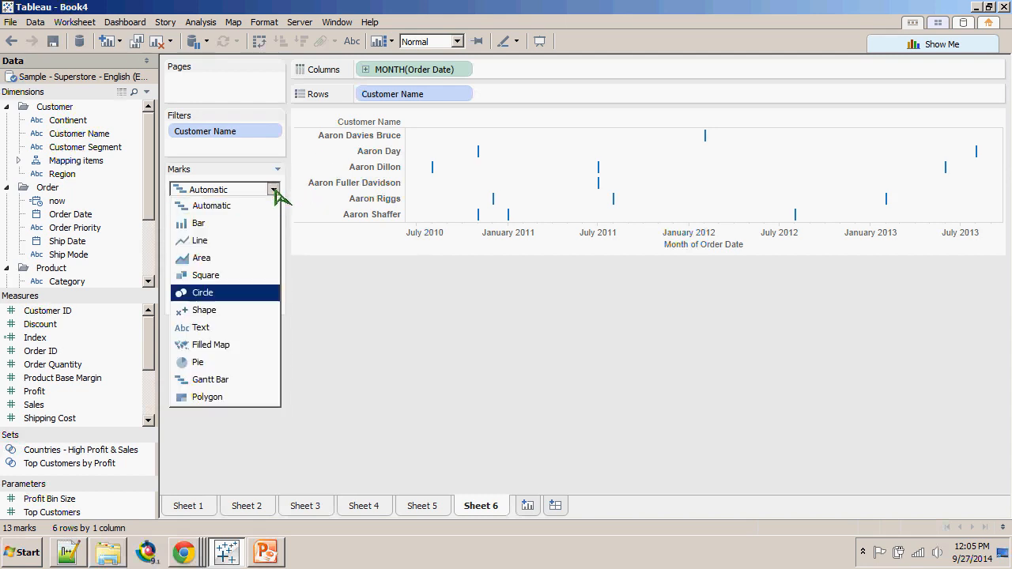
key(Return)
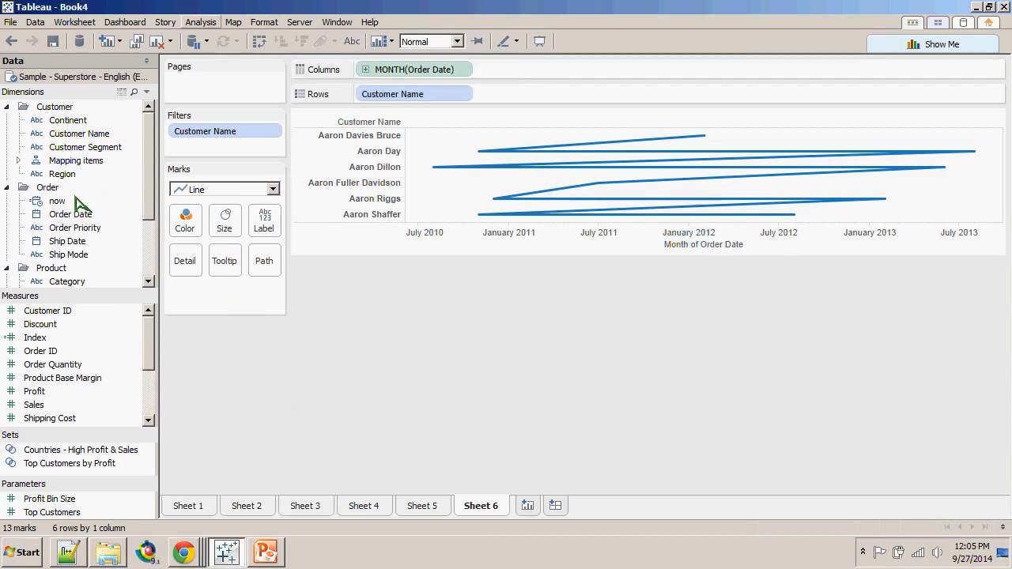
click(201, 22)
key(Right)
key(Down)
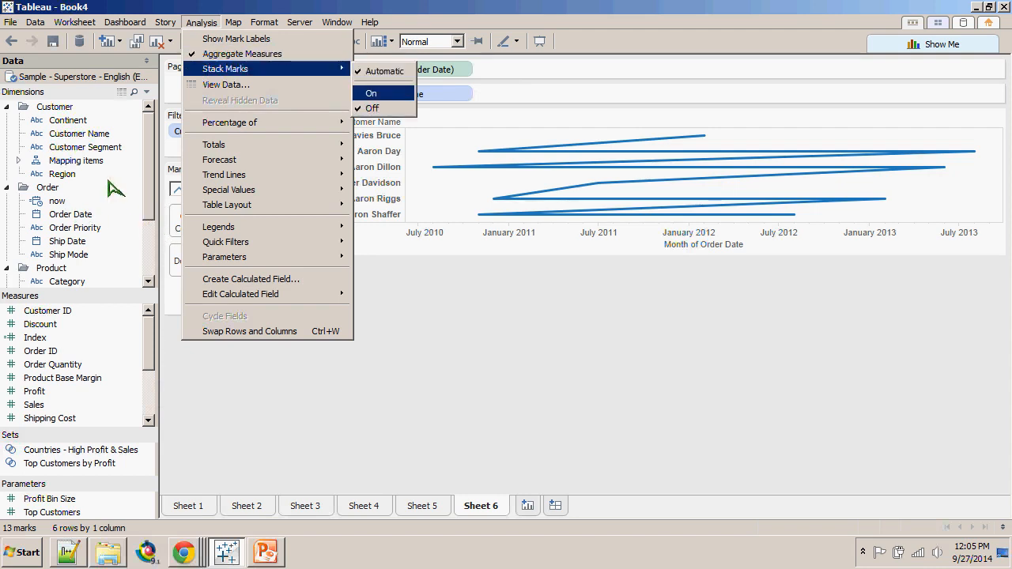
key(Return)
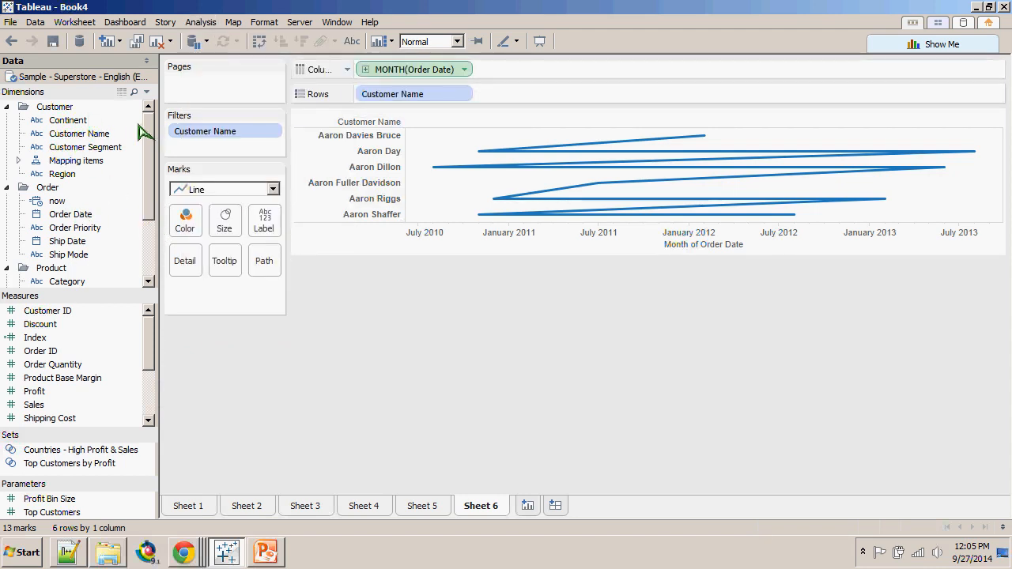
- Move Customer Name from Rows to the Marks card as detail and place SUM(Sales) on Rows
drag(393, 94, 225, 293)
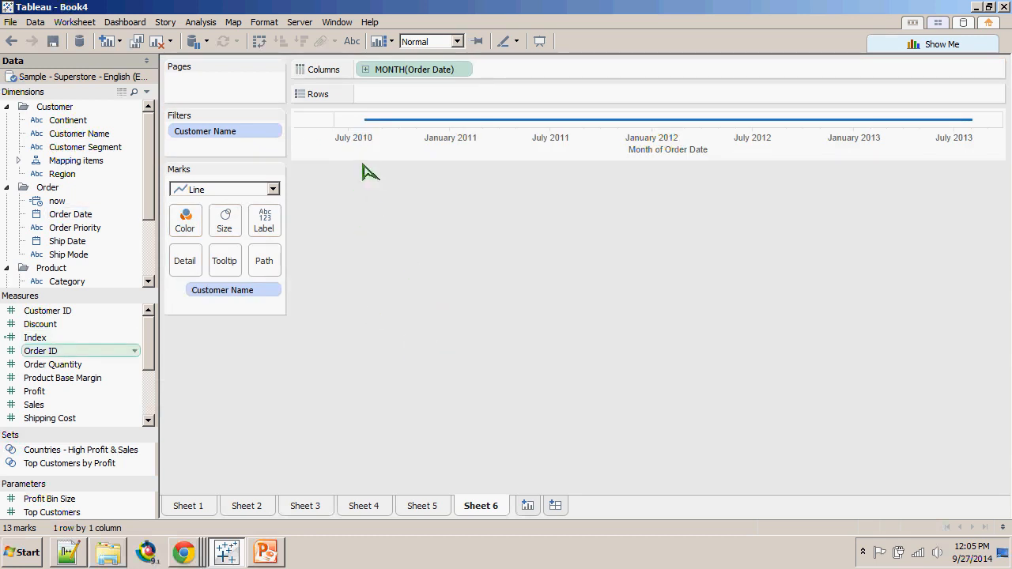
drag(34, 405, 432, 92)
drag(357, 200, 358, 208)
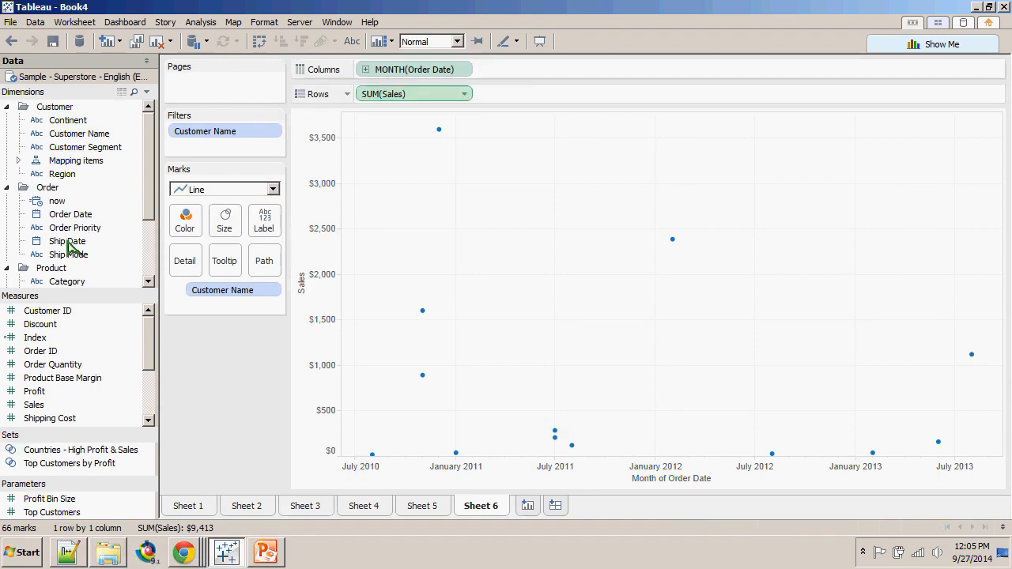
- Convert MONTH(Order Date) on Columns to discrete and set Stack Marks to Automatic
click(464, 69)
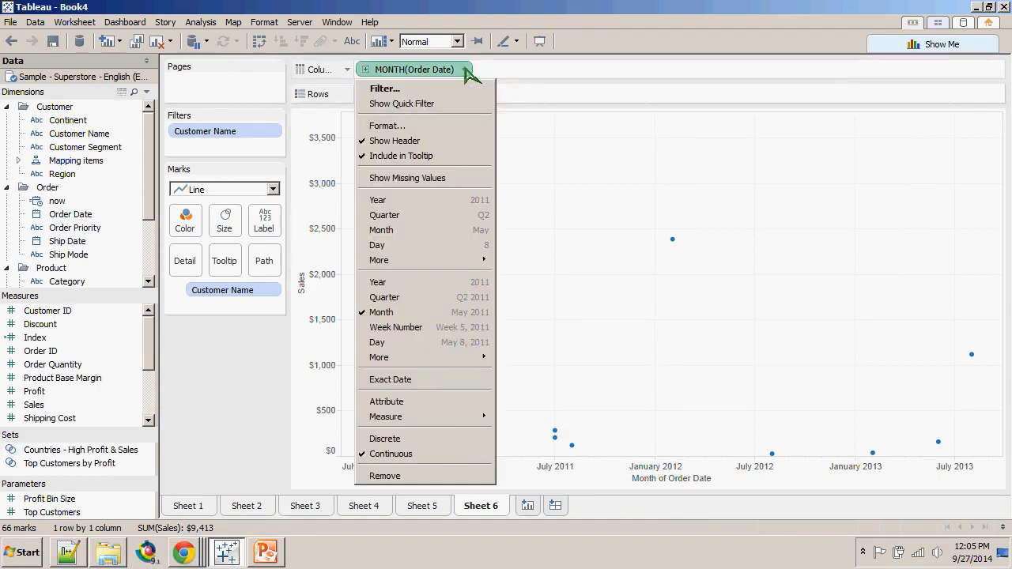
click(443, 436)
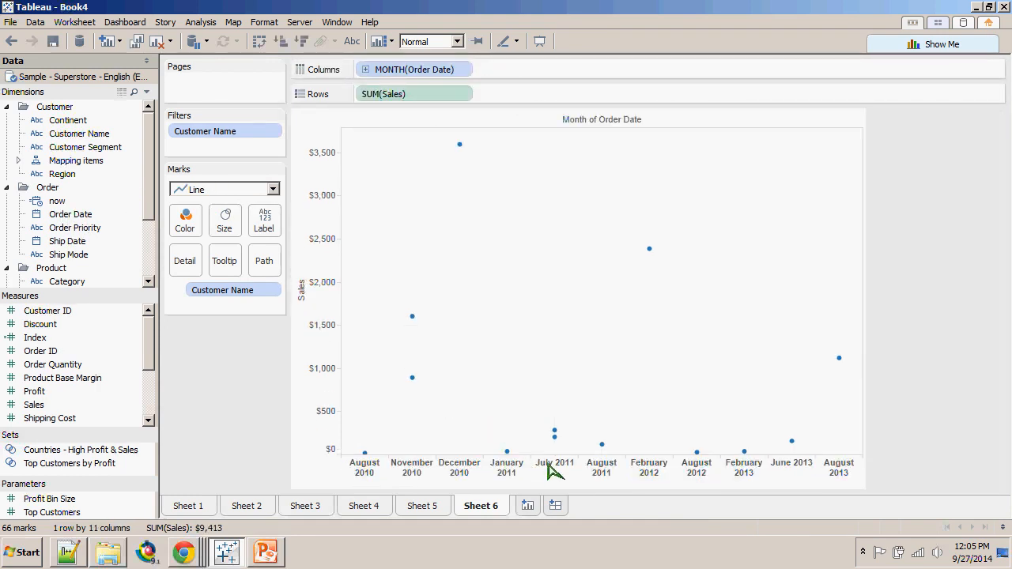
key(alt+a)
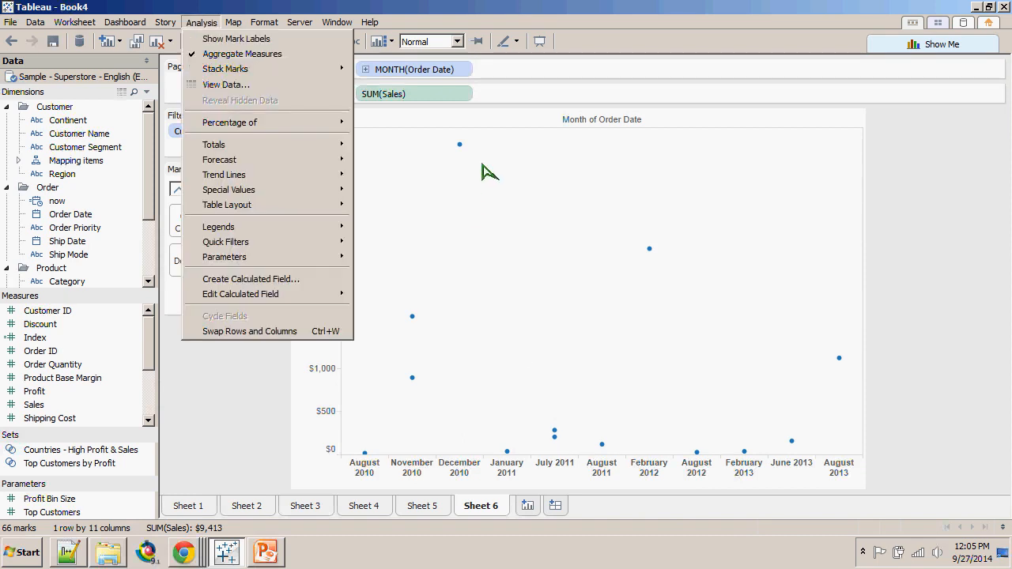
key(Down)
key(Down)
key(Right)
key(Return)
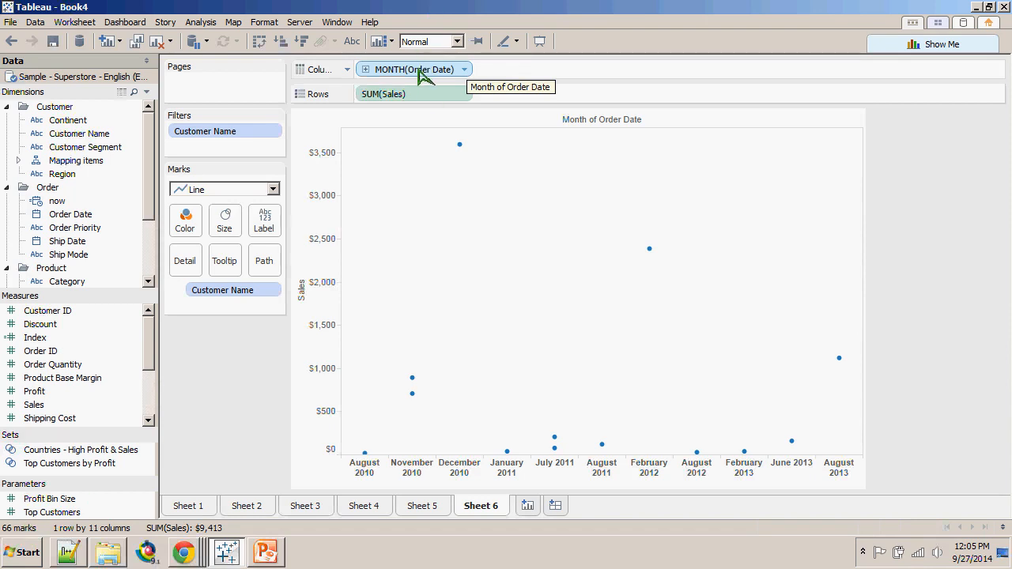
- Inspect the Stack Marks options for the sales view with discrete months
click(199, 22)
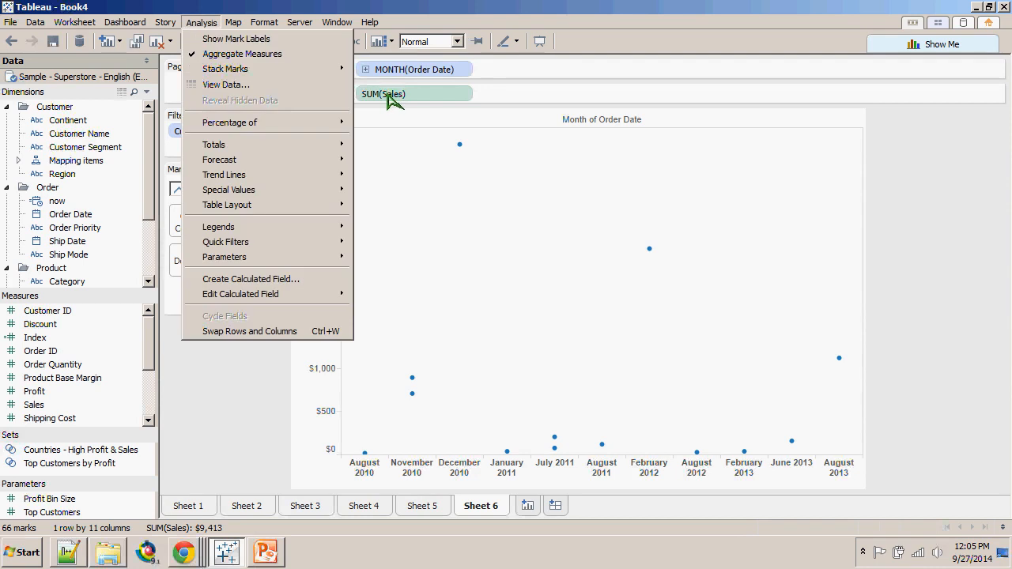
mouse_move(269, 69)
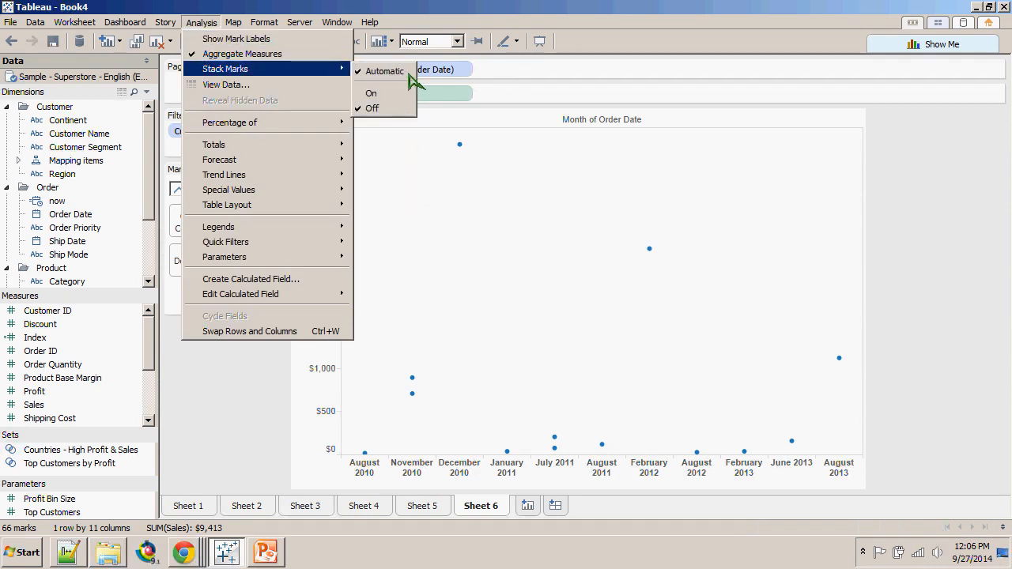
click(191, 352)
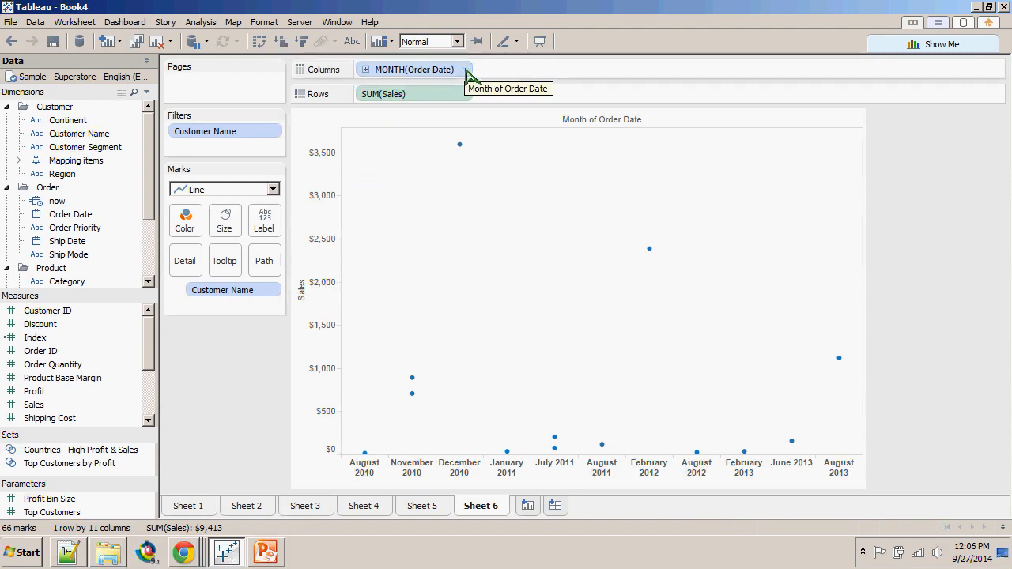
key(alt+a)
key(Down)
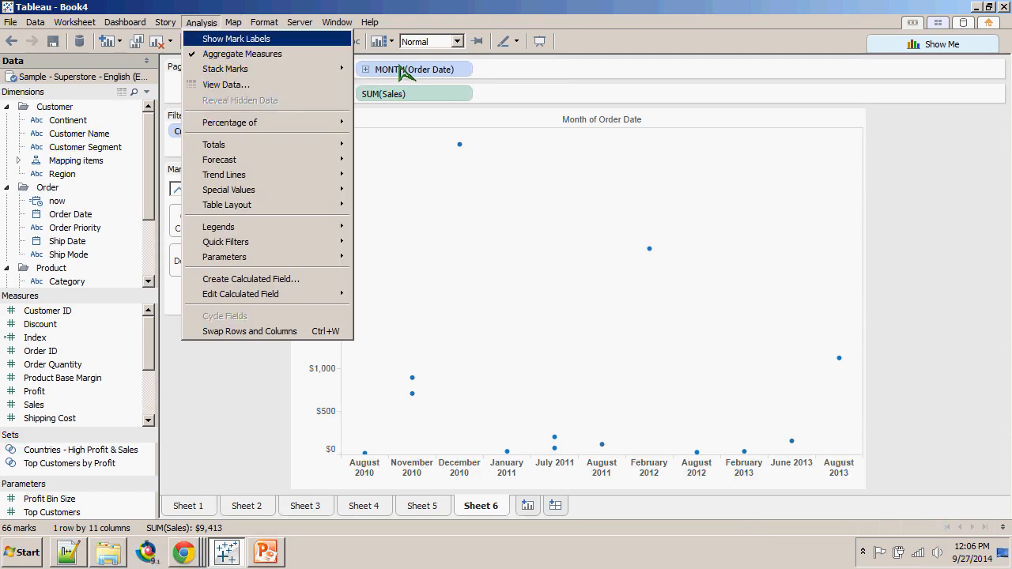
key(Down)
key(Down)
key(Right)
key(Down)
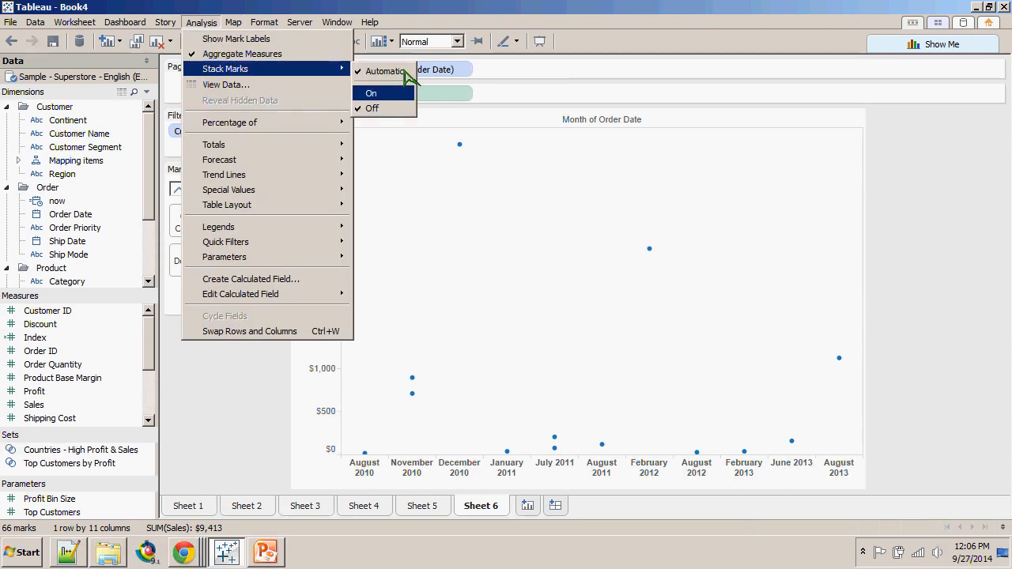
click(208, 25)
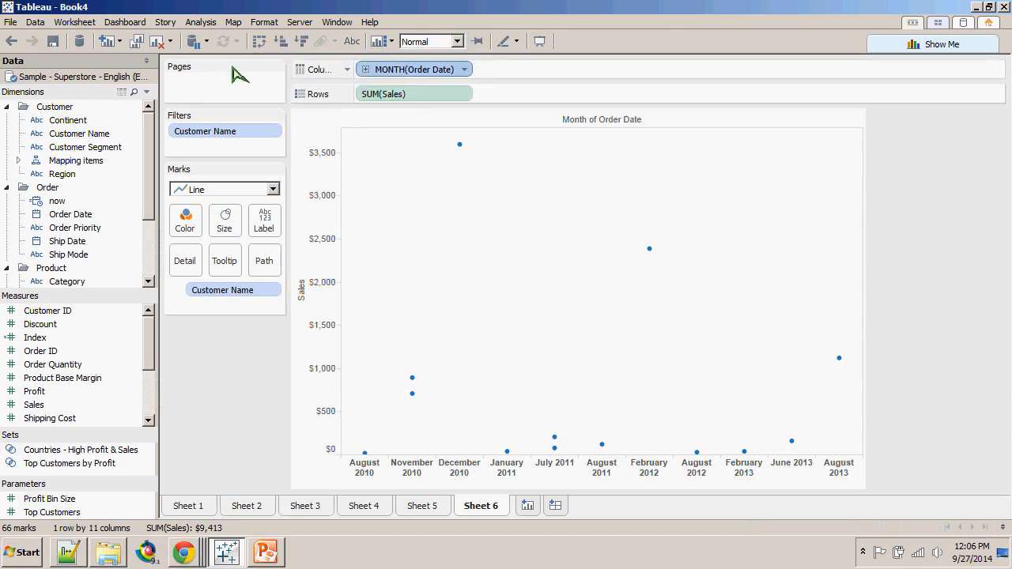
- Convert MONTH(Order Date) on Columns back to continuous and turn Stack Marks on
click(464, 69)
click(397, 471)
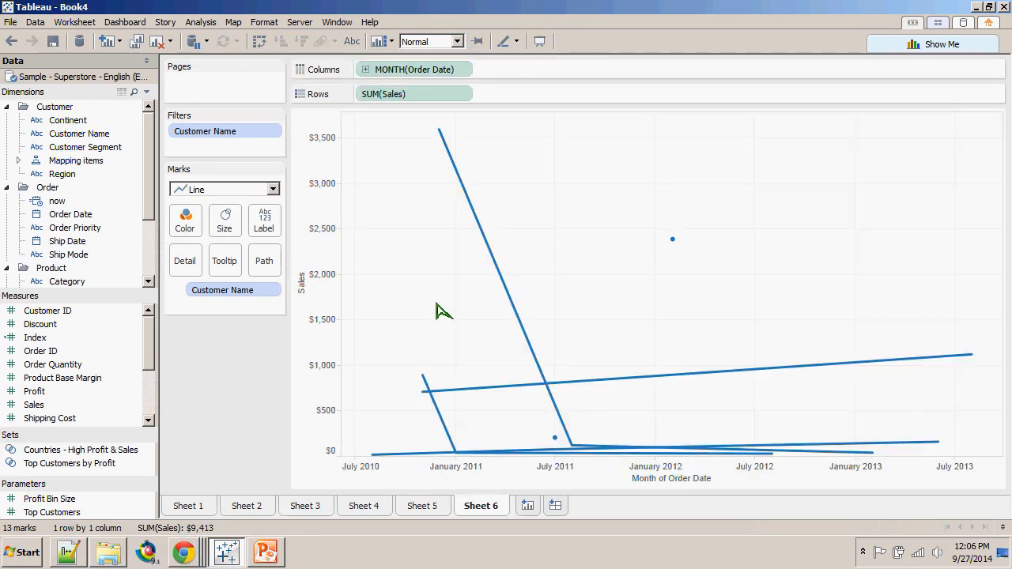
key(alt+m)
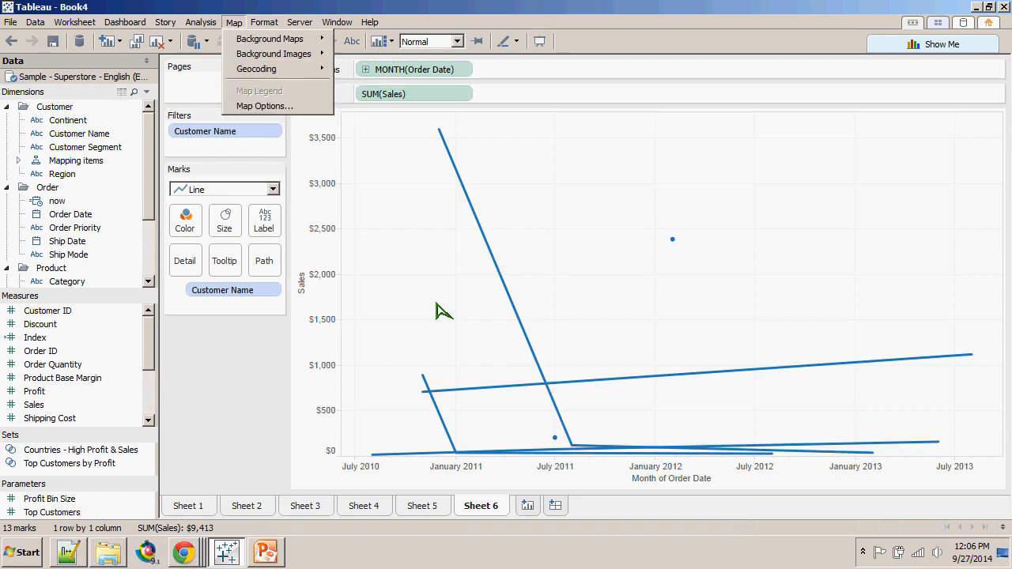
key(Left)
key(Down)
key(Down)
key(Down)
key(Up)
key(Right)
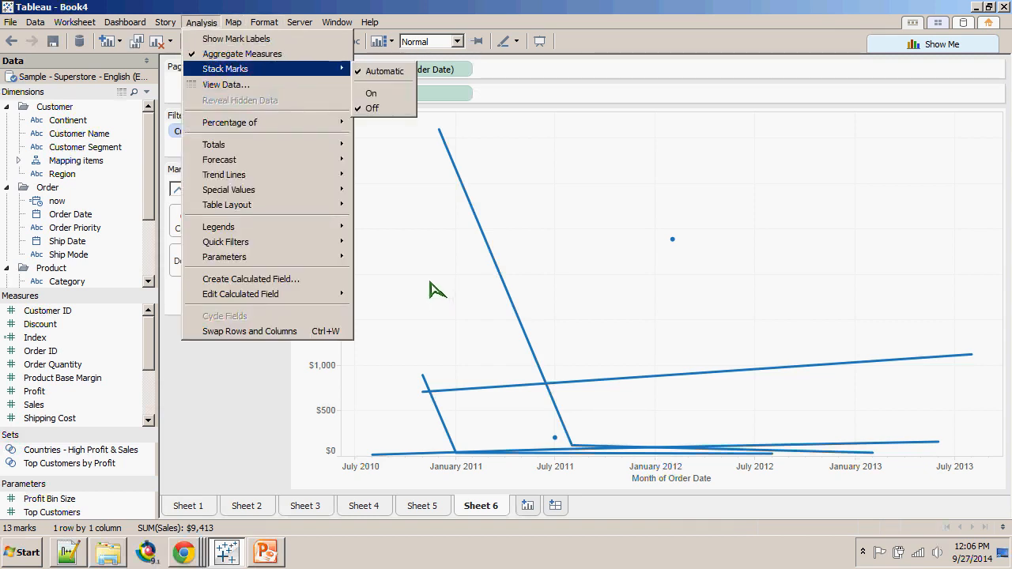
key(Down)
key(Return)
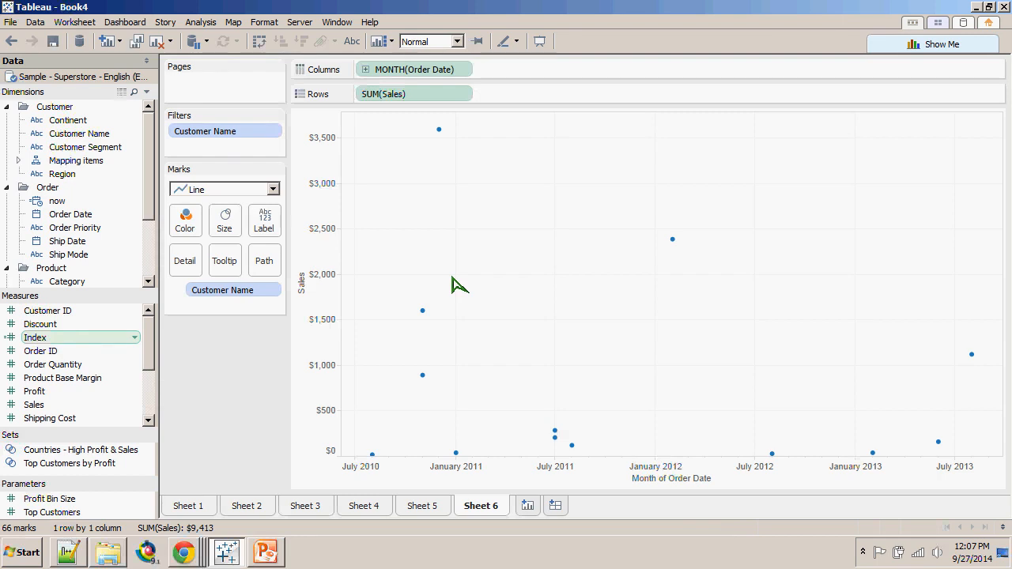
right_click(39, 337)
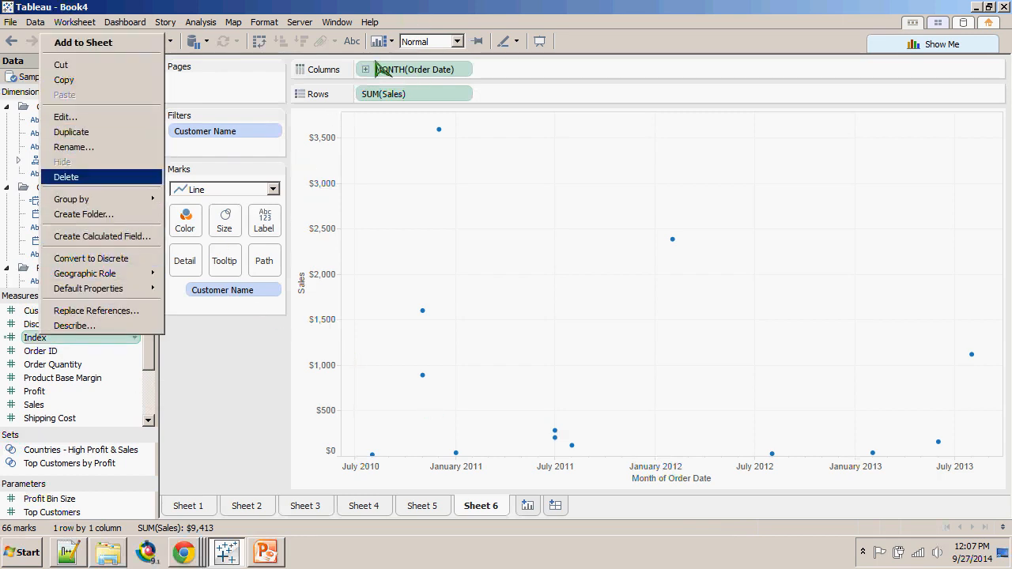
key(Up)
key(Up)
key(Up)
key(Return)
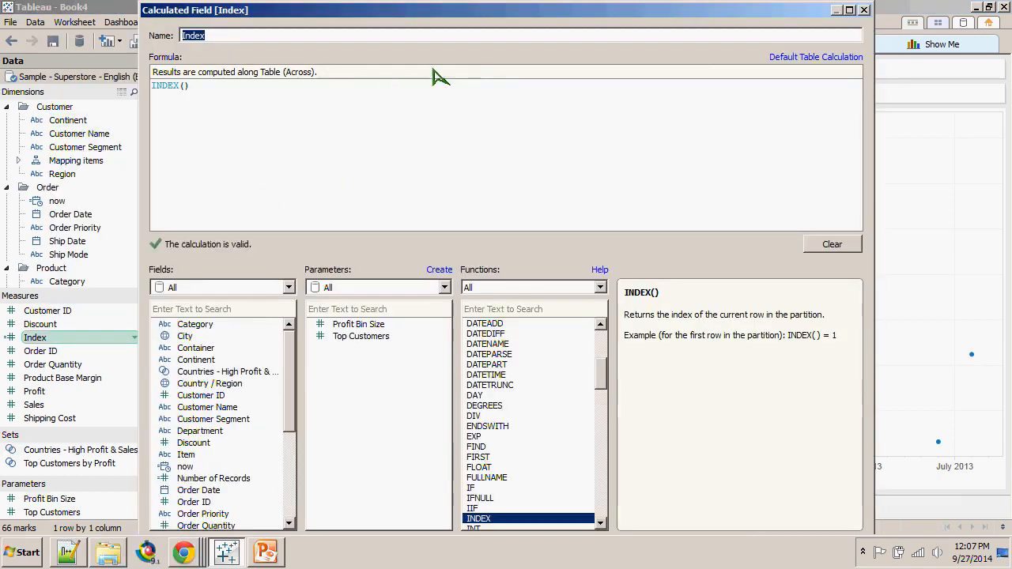
key(Escape)
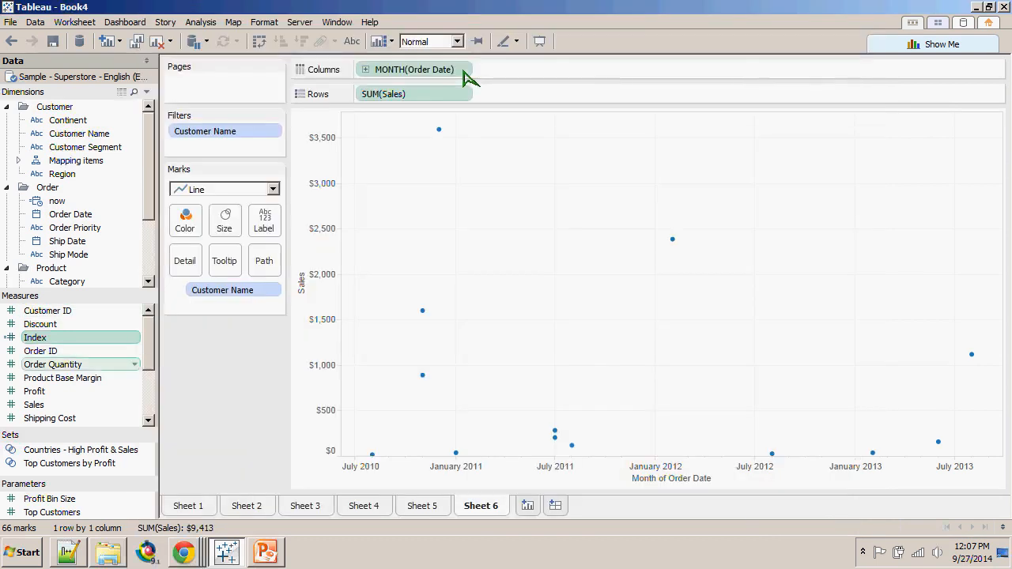
- Create a calculated field named Size with the formula SIZE() and locate it among the measures
right_click(45, 337)
key(Return)
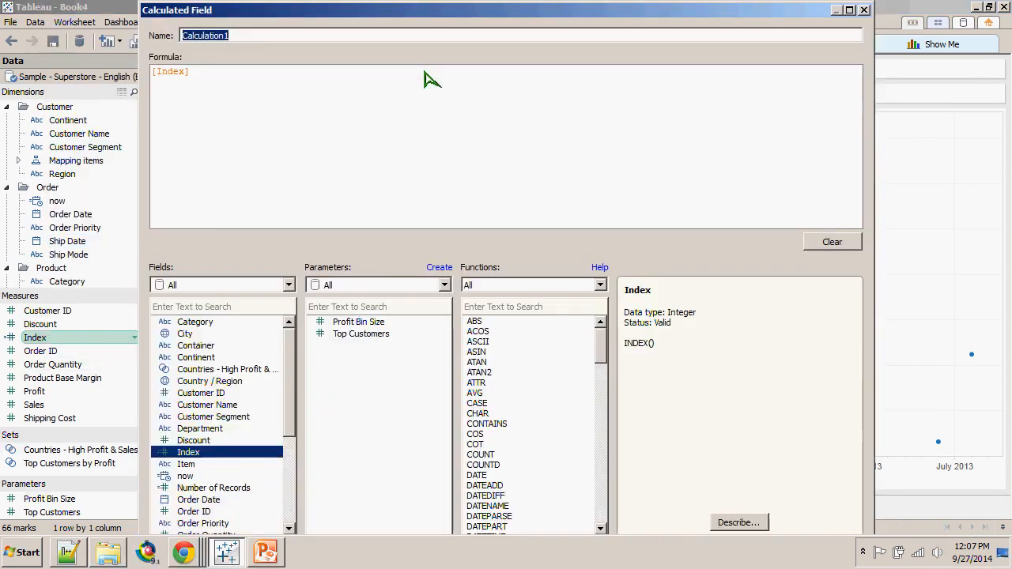
text(Size)
key(Tab)
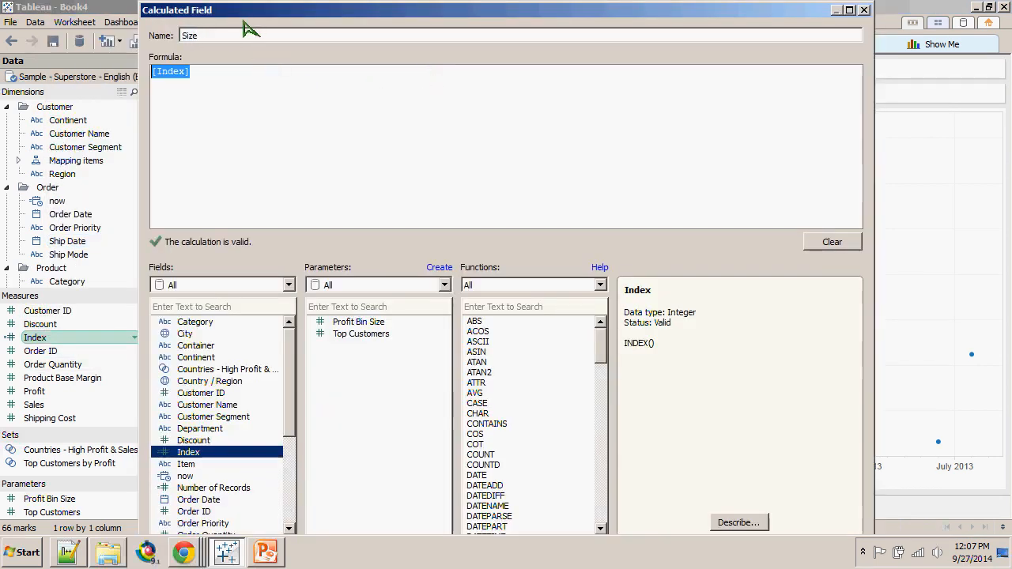
key(BackSpace)
text(SIZE())
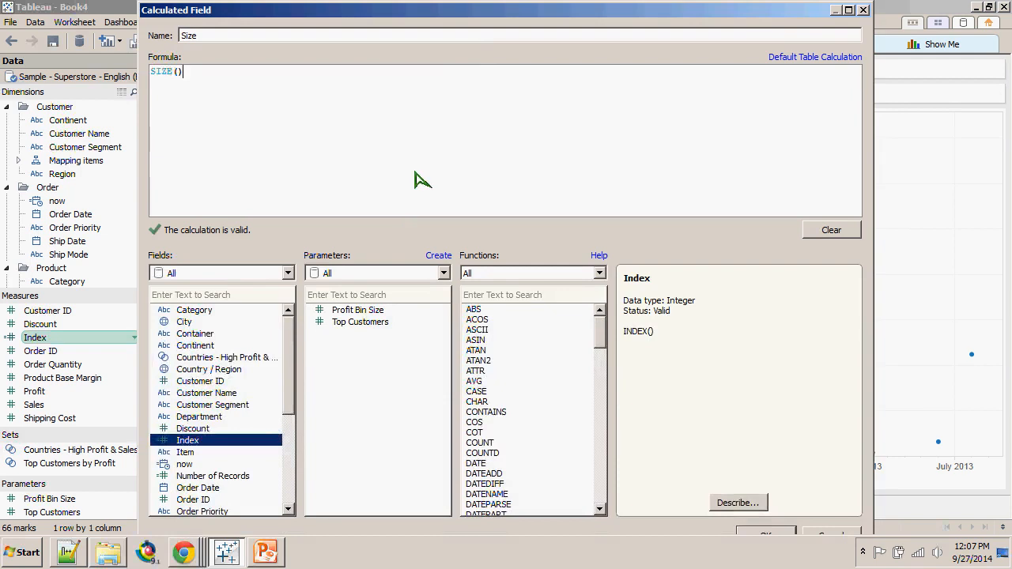
key(Return)
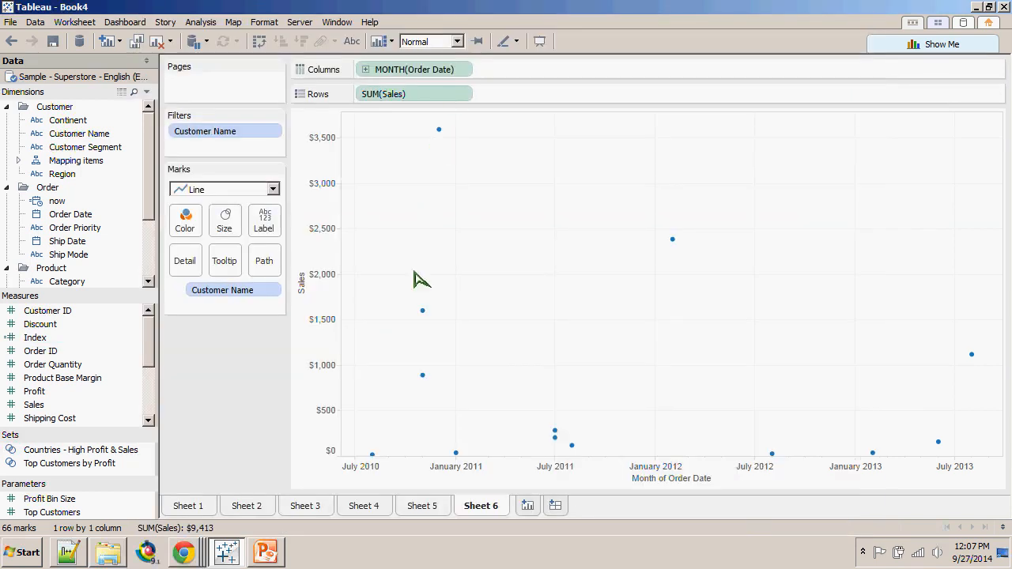
scroll(79, 338, down, 2)
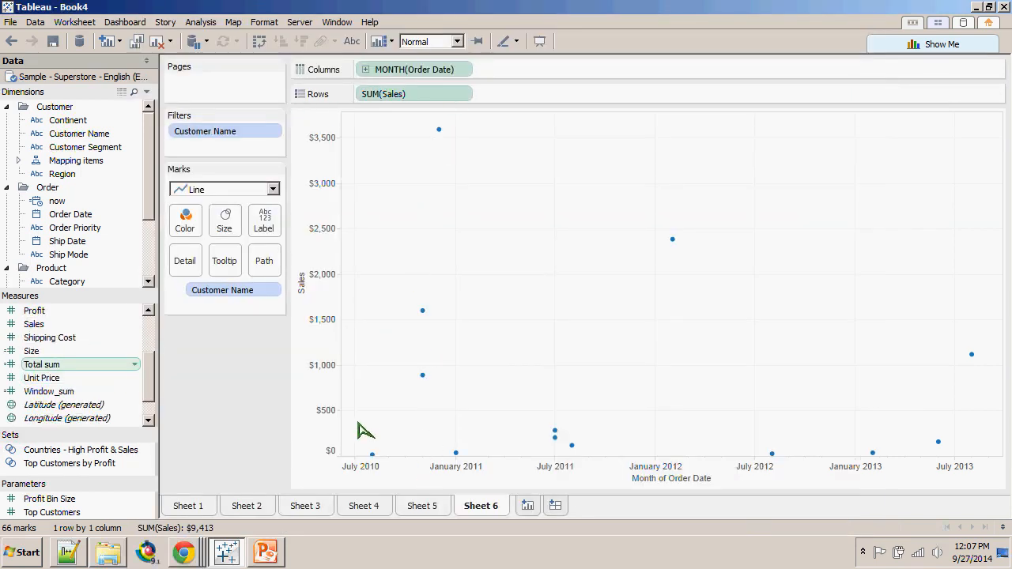
- Label the marks with the Size calculation and compute it using advanced addressing on Customer Name and Month of Order Date
drag(32, 352, 264, 221)
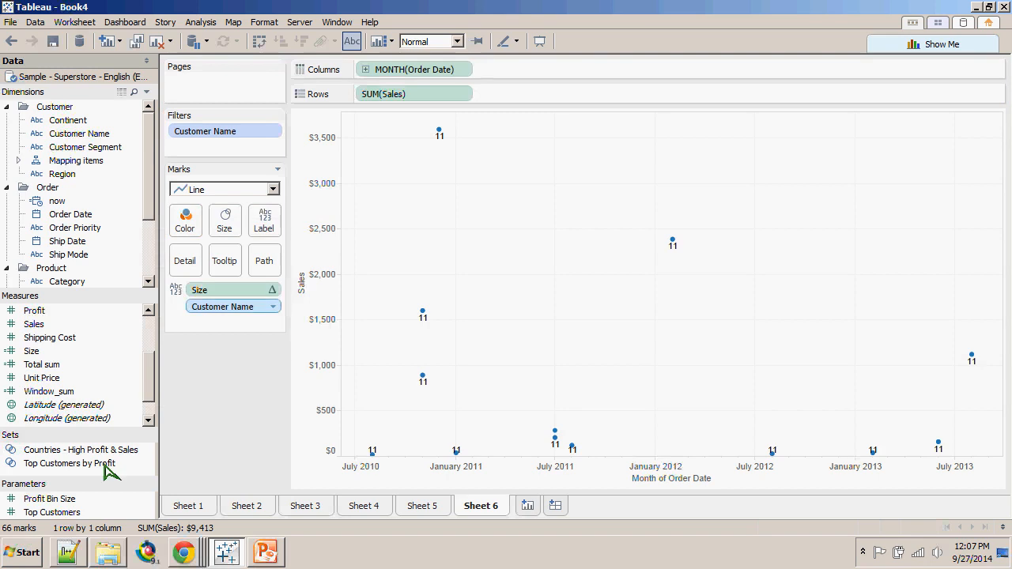
click(273, 290)
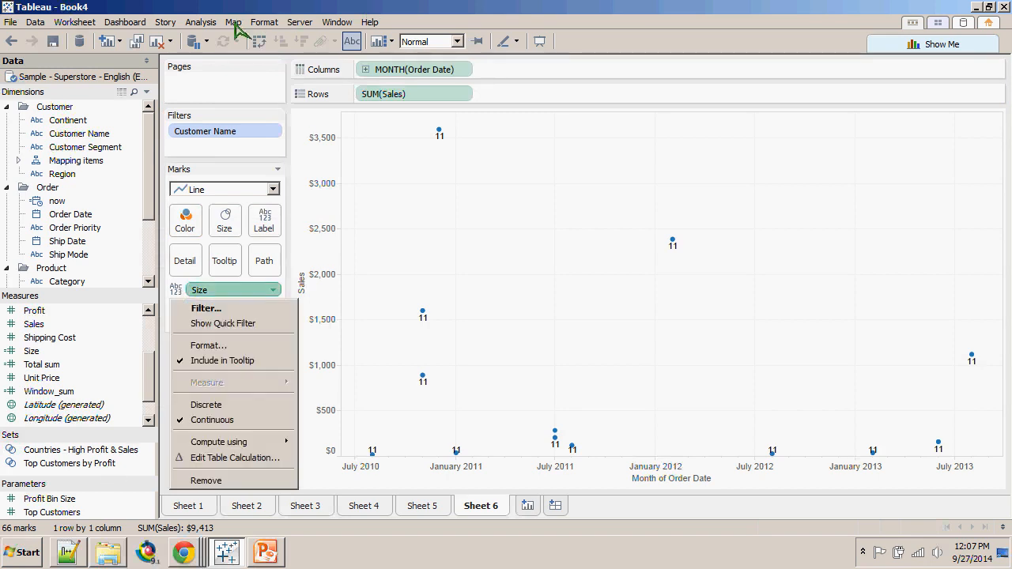
click(235, 458)
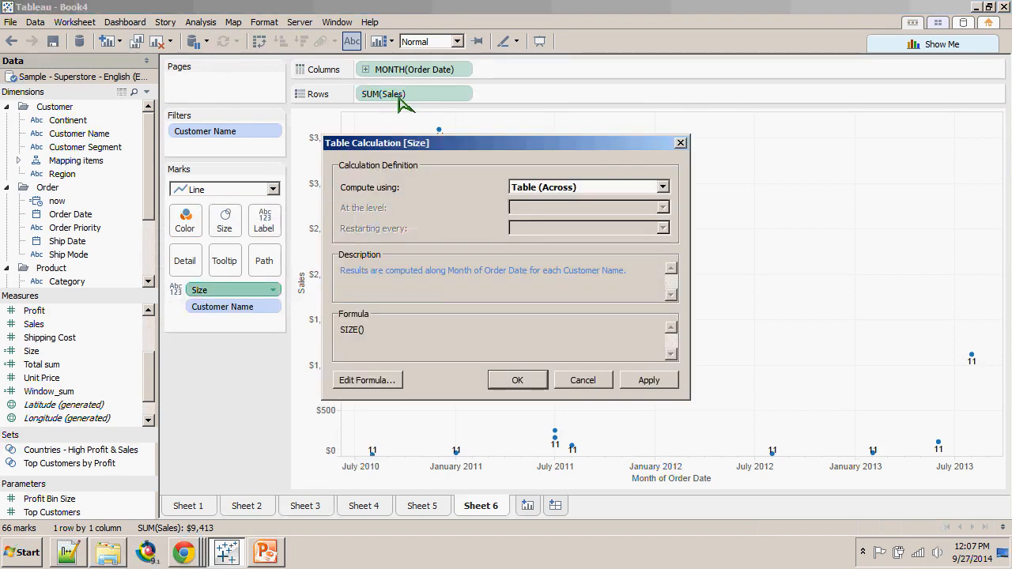
click(663, 187)
click(538, 253)
double_click(357, 172)
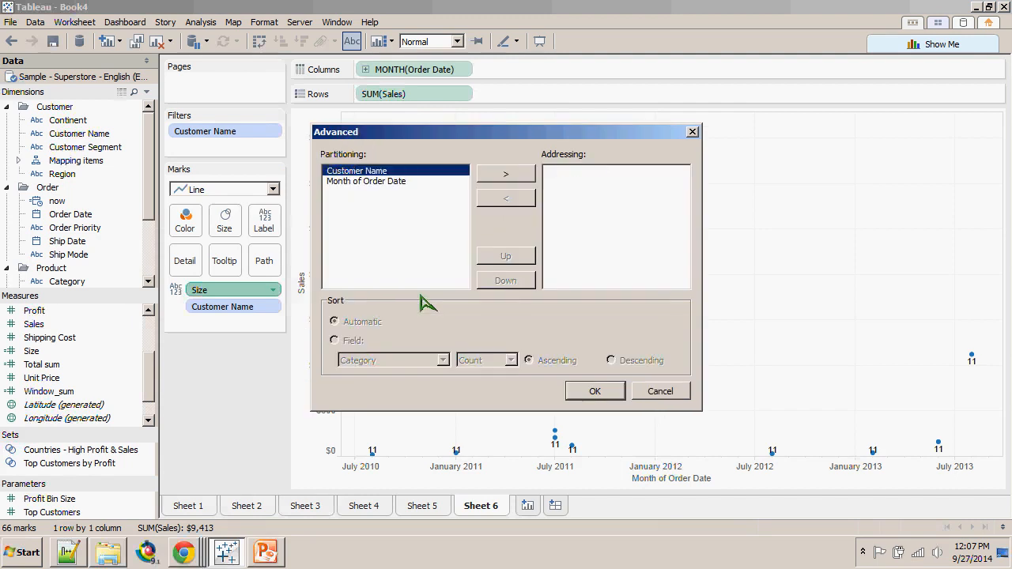
click(507, 174)
click(595, 391)
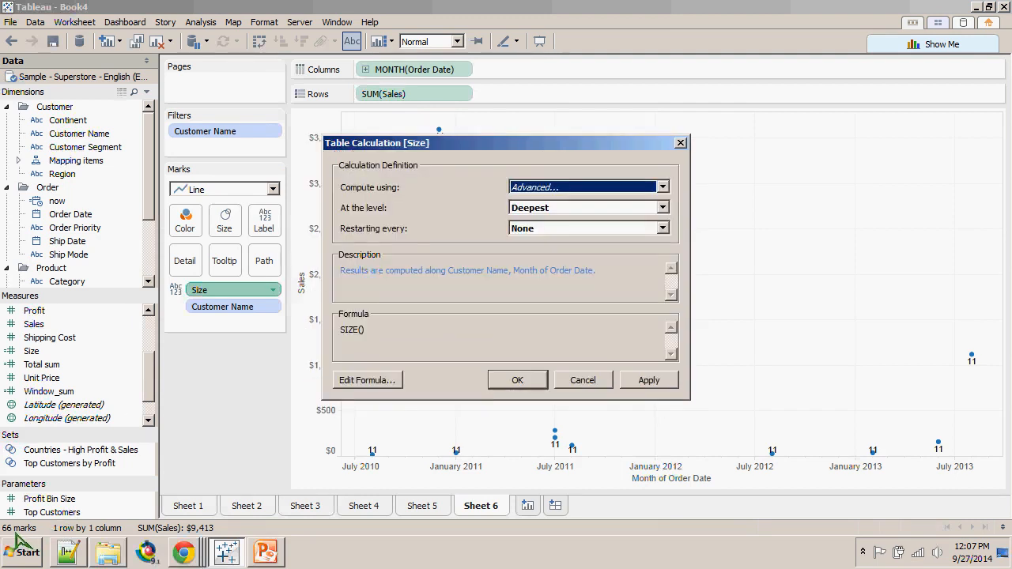
click(517, 381)
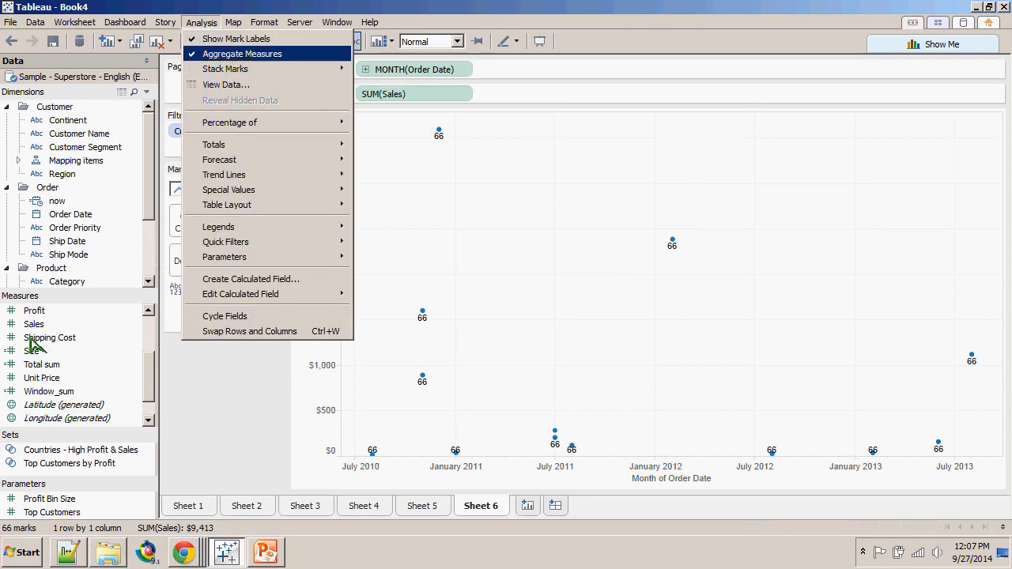
- Turn Stack Marks off for the line view and check its Stack Marks setting
mouse_move(237, 69)
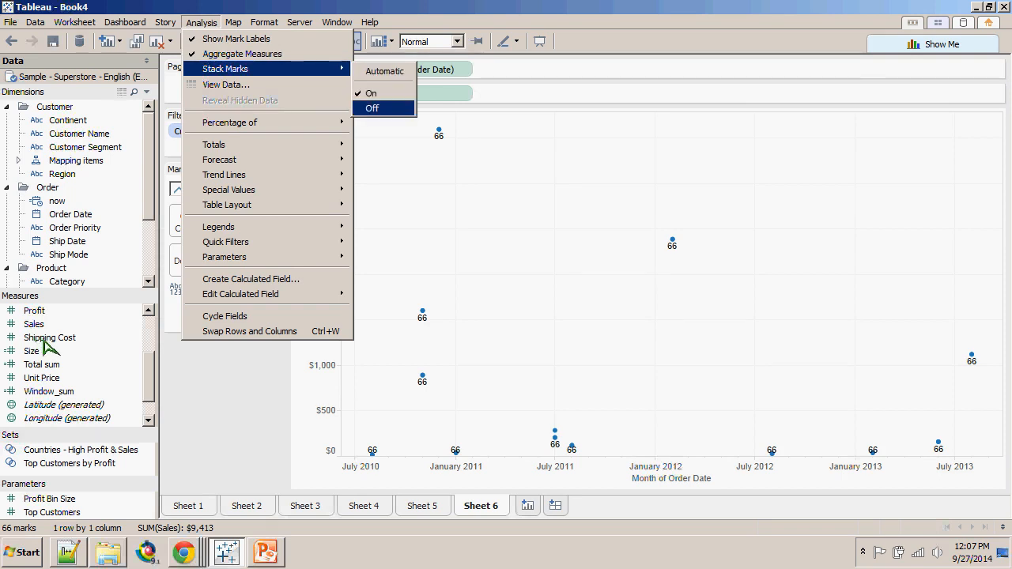
key(Return)
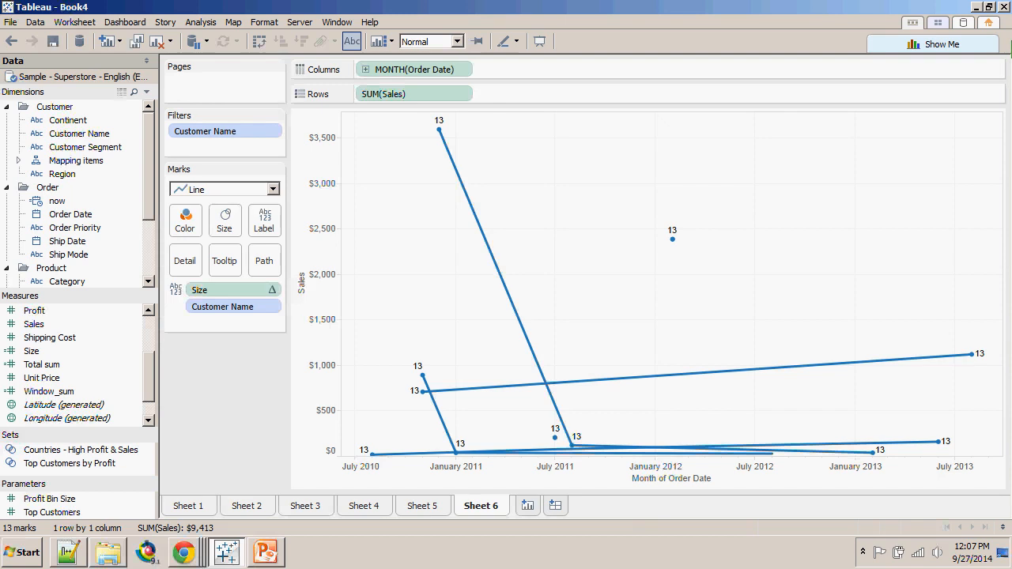
mouse_move(439, 129)
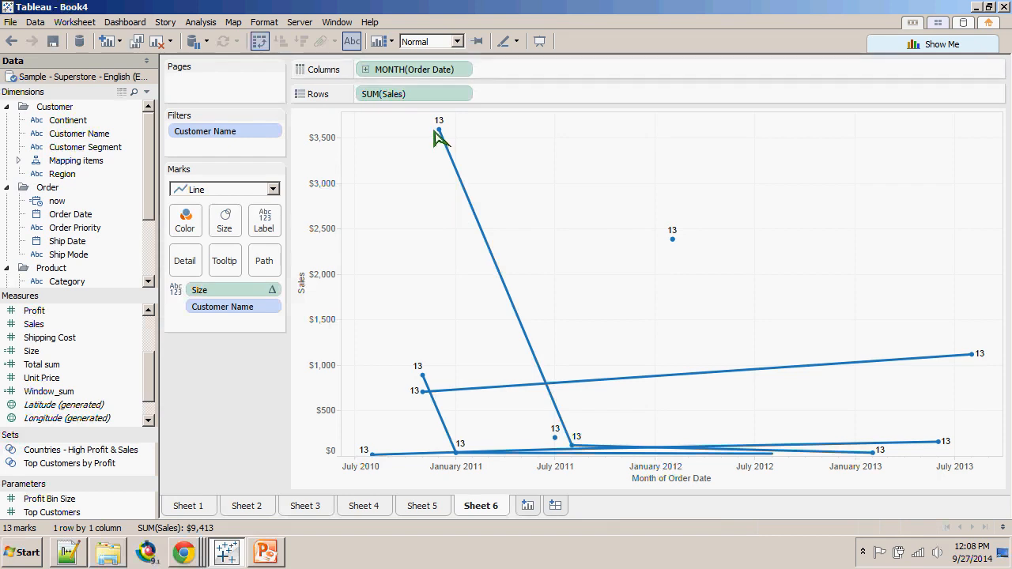
key(alt+a)
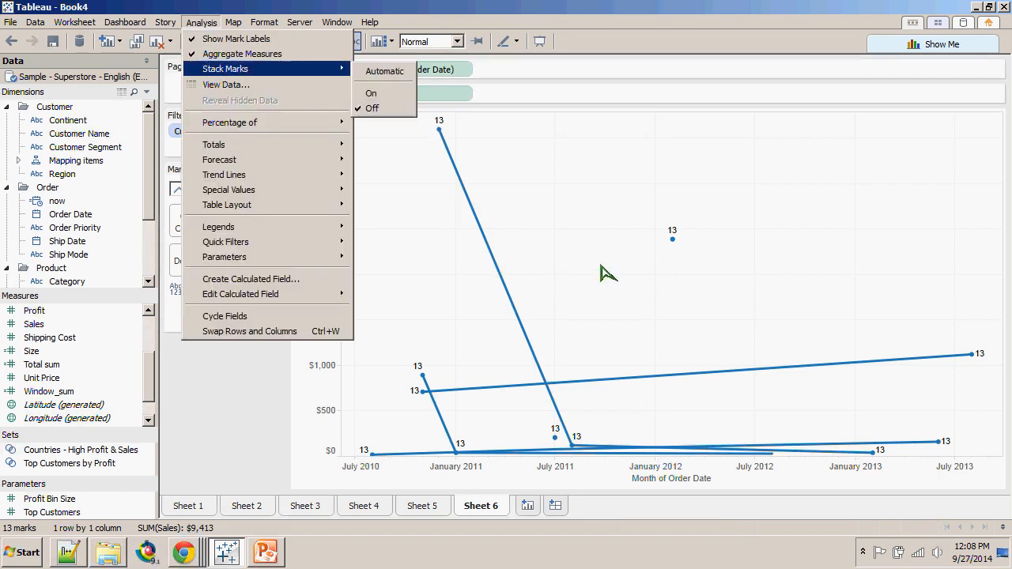
click(601, 266)
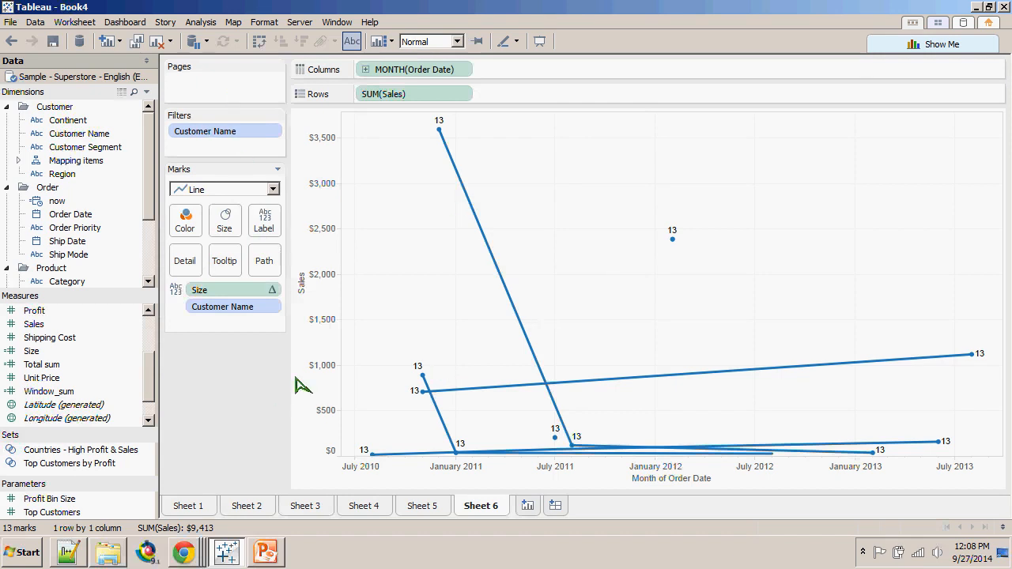
- Change the mark type of the sales view to Circle
click(273, 189)
key(Down)
key(Down)
key(Down)
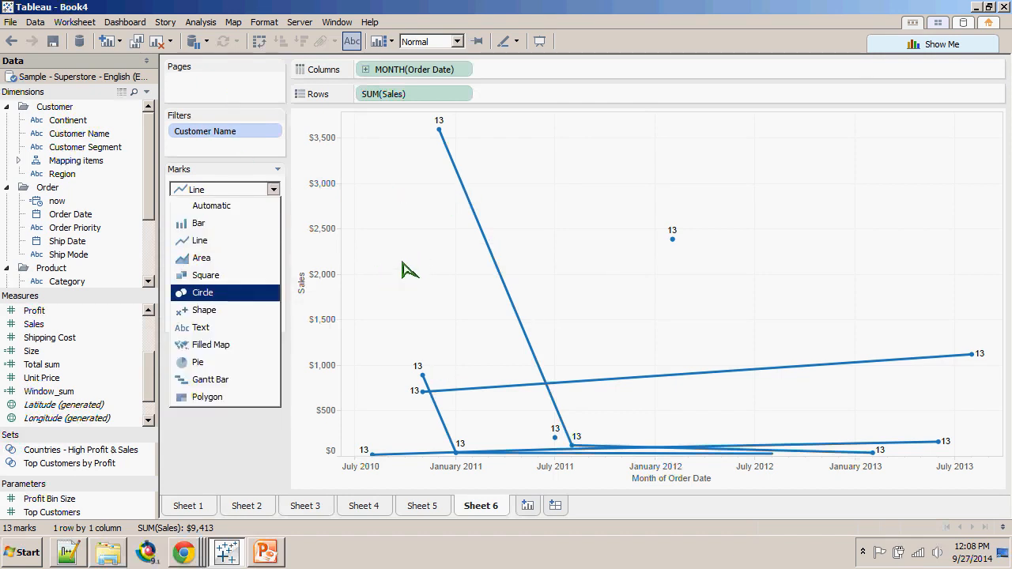
key(Return)
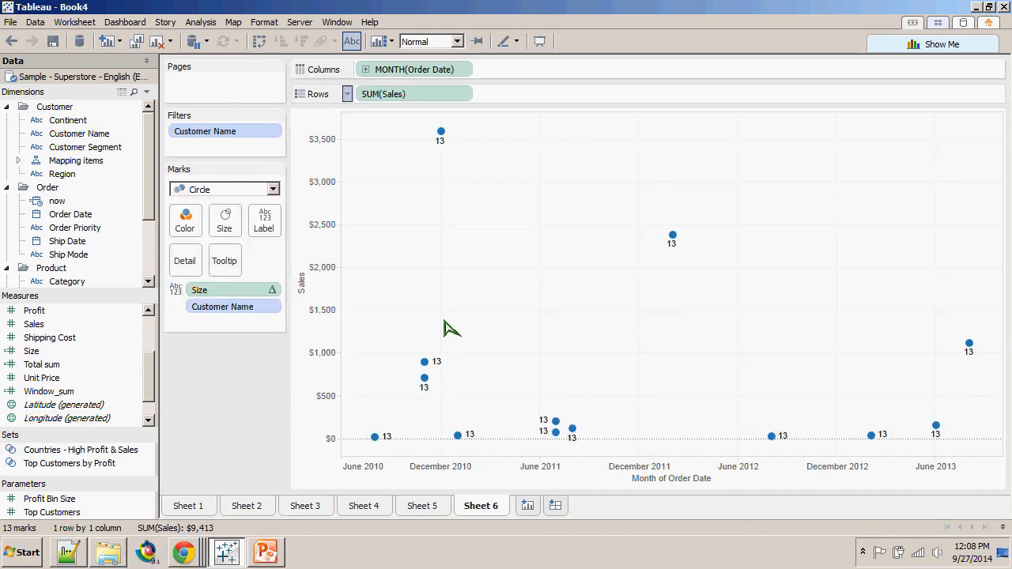
- Turn Stack Marks on for the circle view with continuous months
click(201, 22)
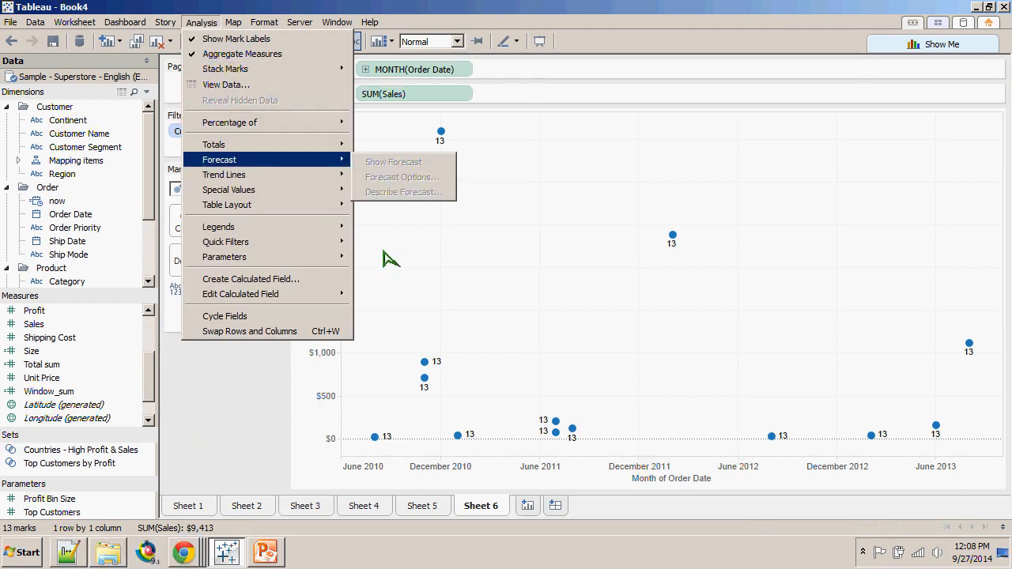
key(Up)
key(Right)
key(Down)
key(Return)
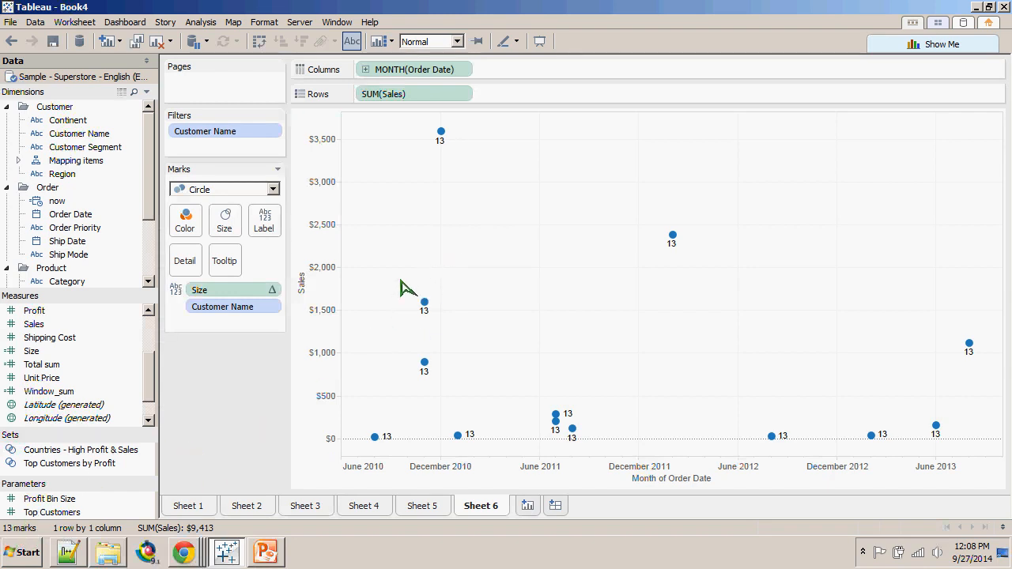
- Examine the available mark types and the Stack Marks options for the circle view
click(273, 190)
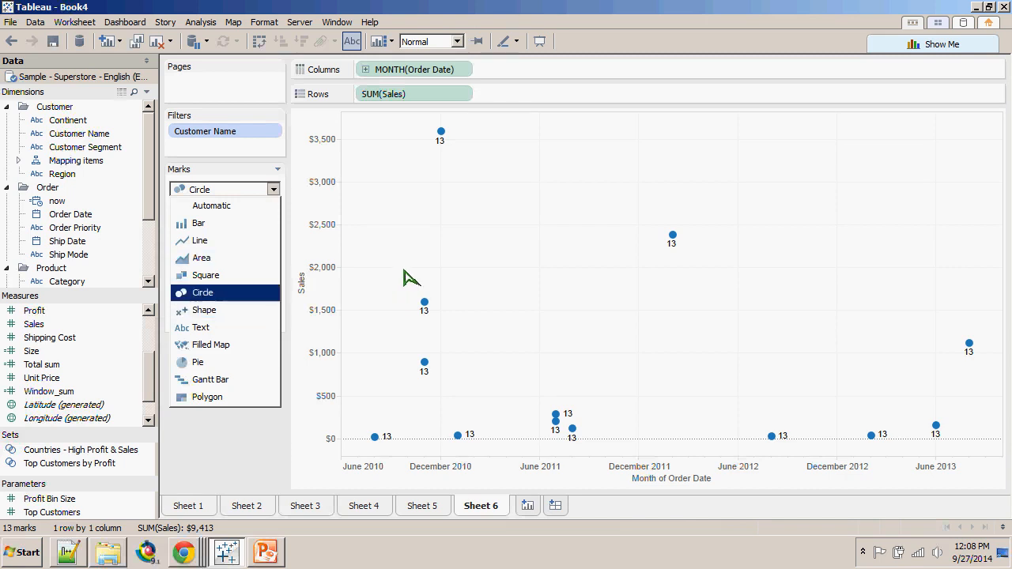
key(Down)
key(Down)
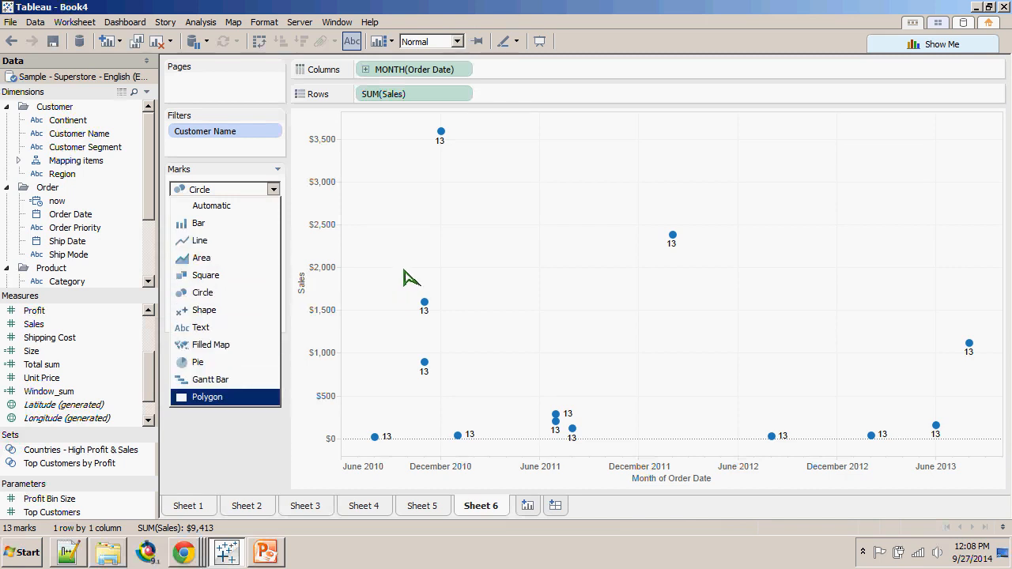
click(404, 271)
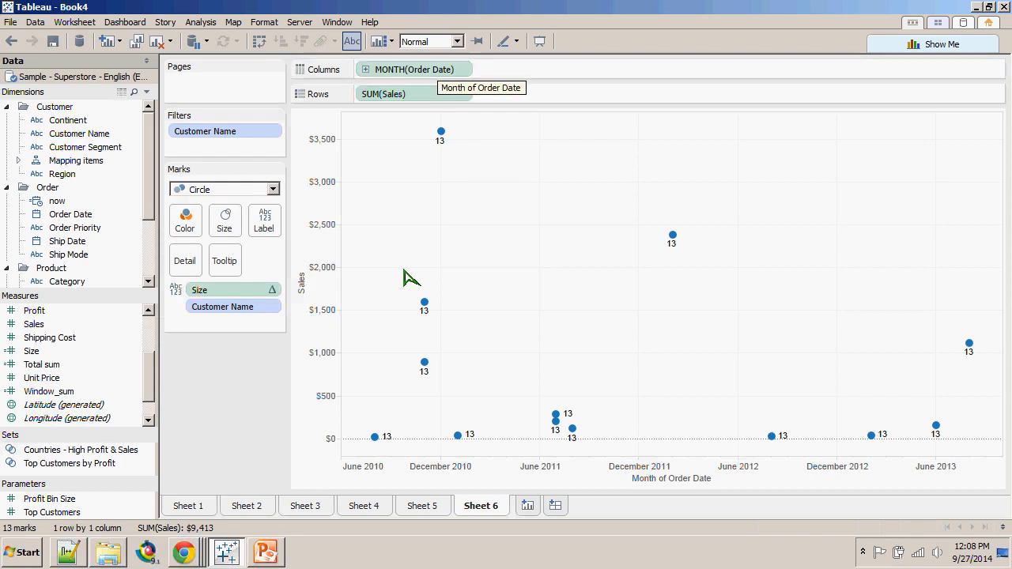
click(201, 22)
mouse_move(225, 69)
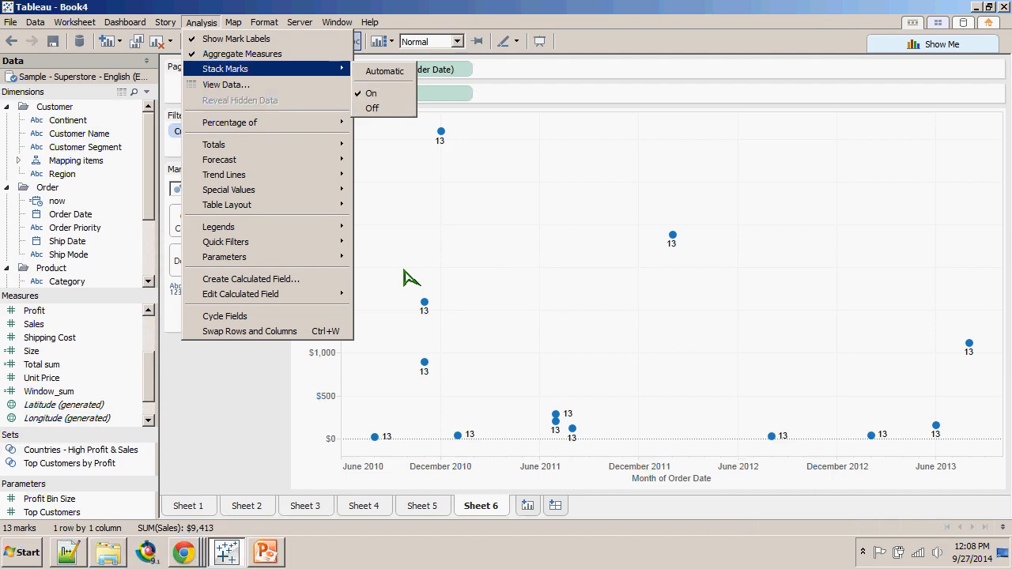
click(404, 271)
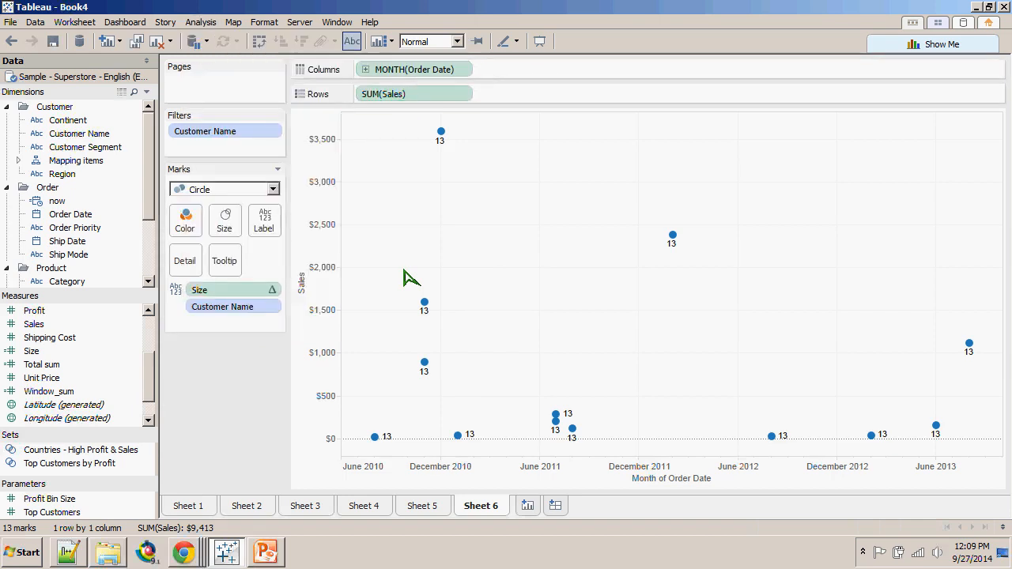
- Change the mark type to Line and turn Stack Marks off for the continuous months view
click(225, 190)
click(199, 240)
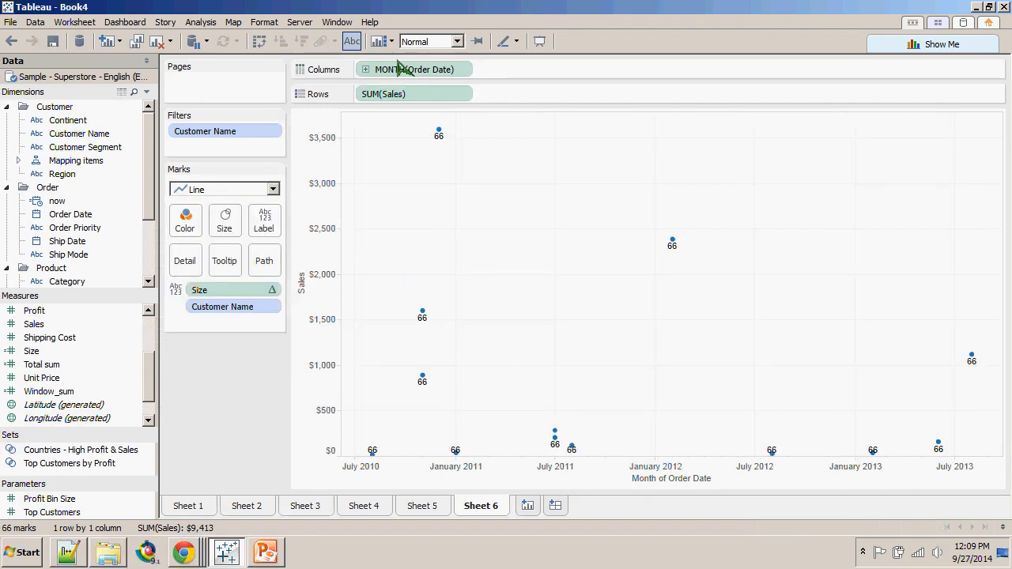
click(201, 23)
mouse_move(238, 69)
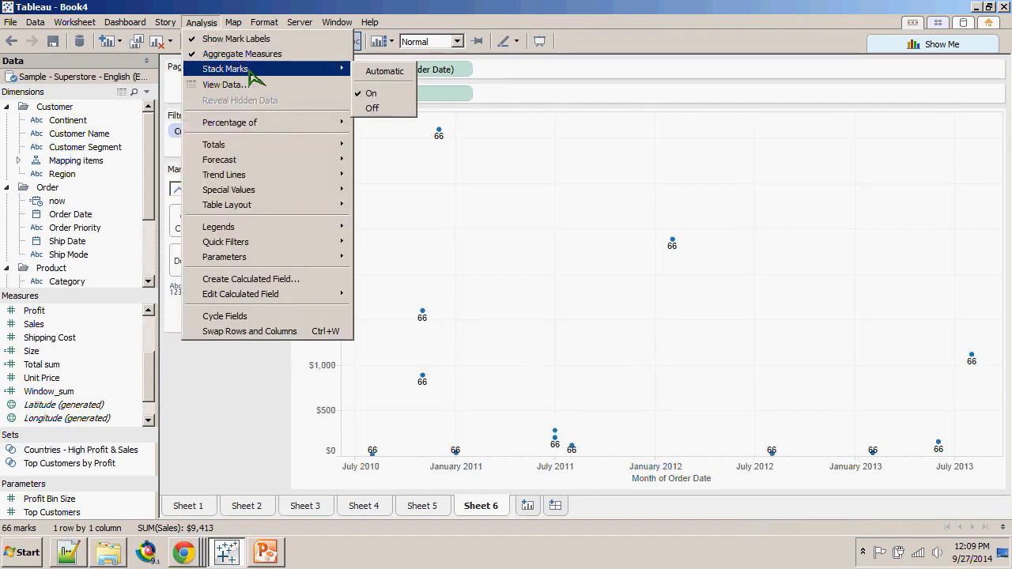
key(Return)
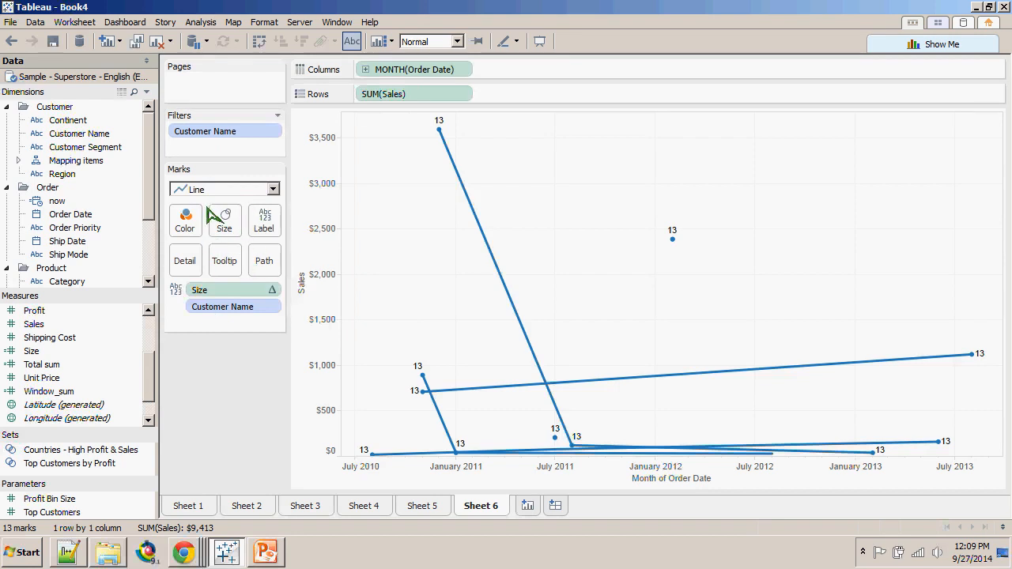
- Turn Stack Marks back on and convert MONTH(Order Date) on Columns to discrete
click(201, 22)
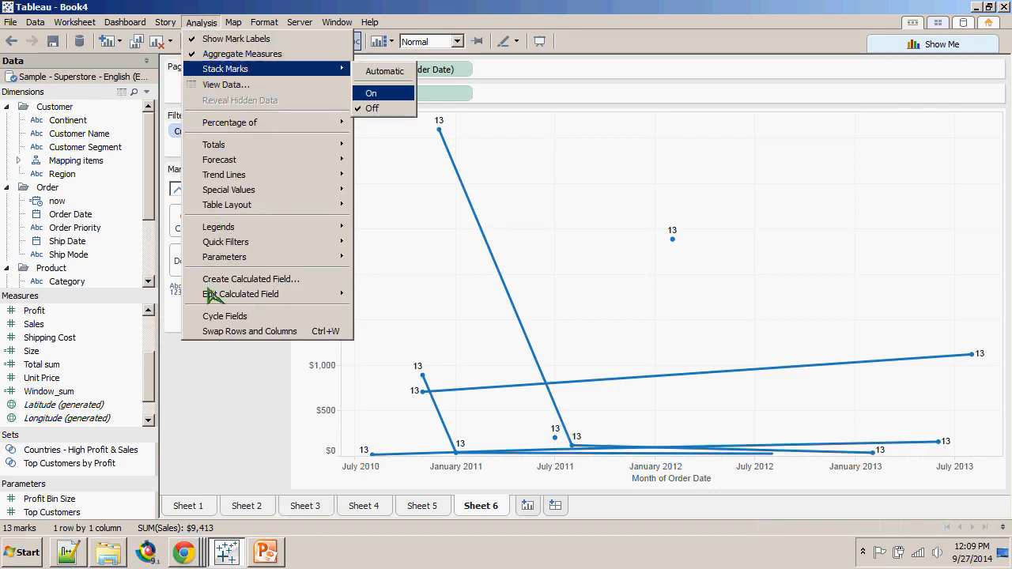
key(Return)
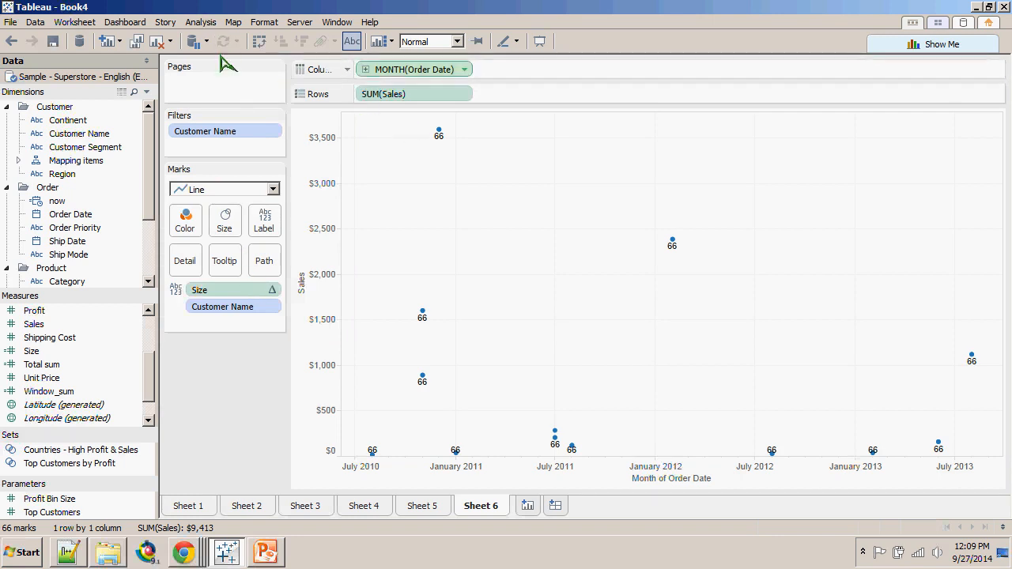
click(464, 69)
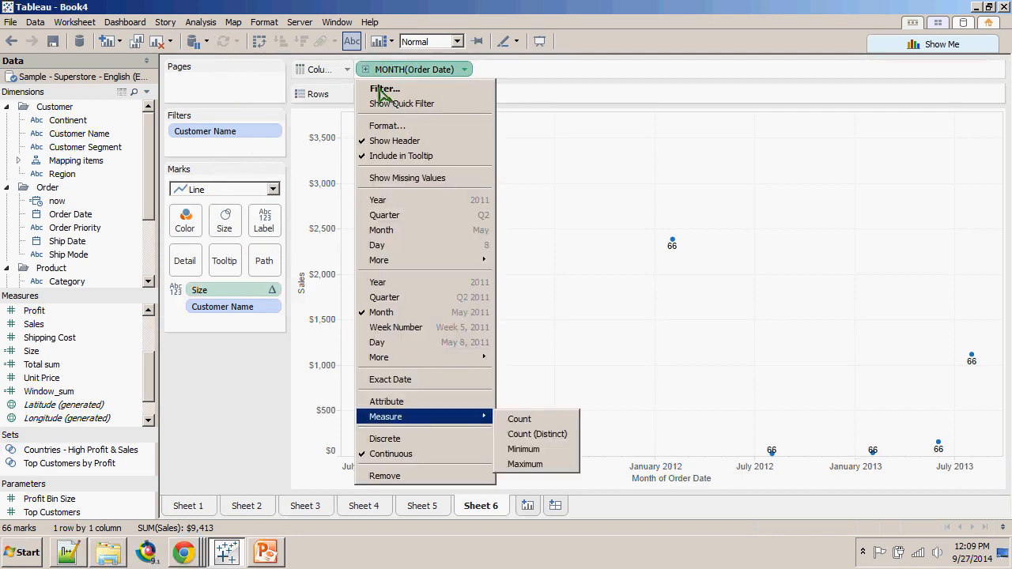
click(385, 439)
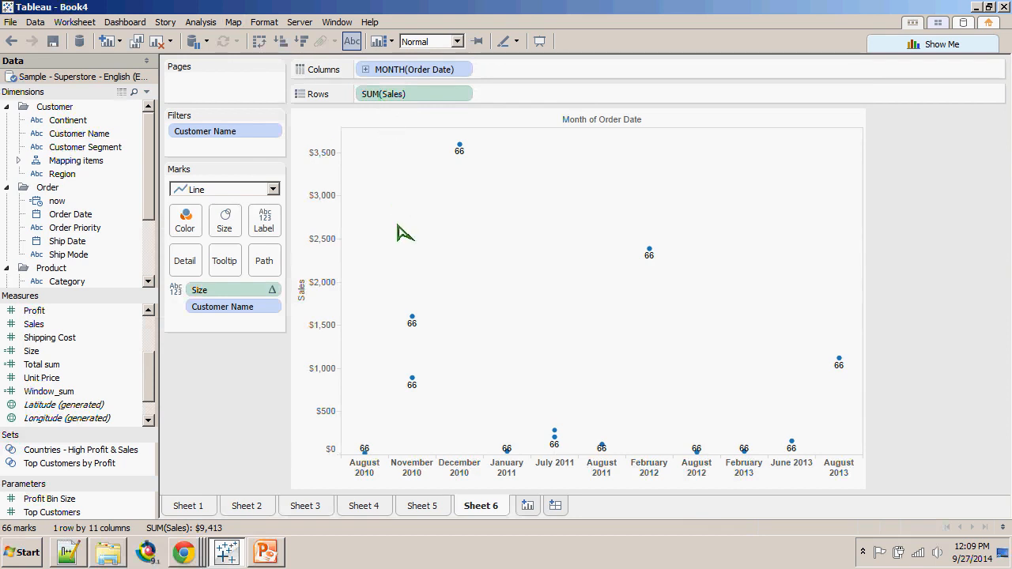
- Turn Stack Marks off for the line view with discrete months and check the MONTH(Order Date) date options
click(200, 21)
mouse_move(316, 61)
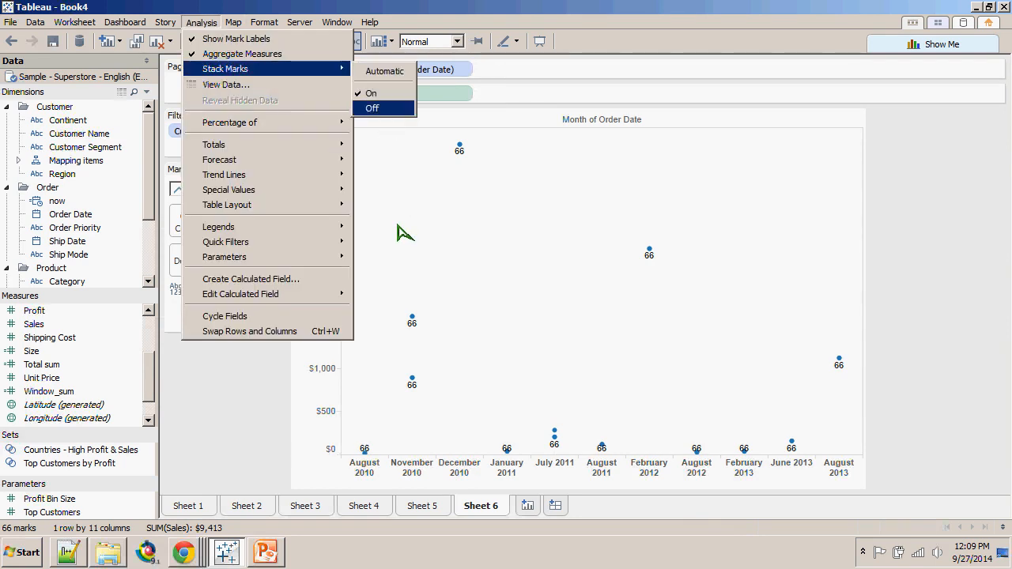
click(375, 106)
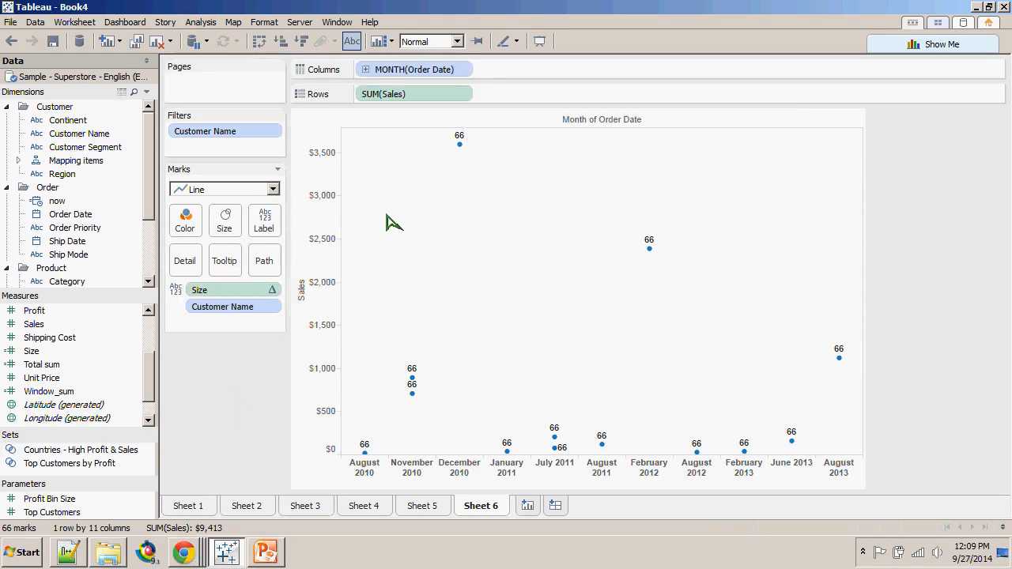
click(438, 70)
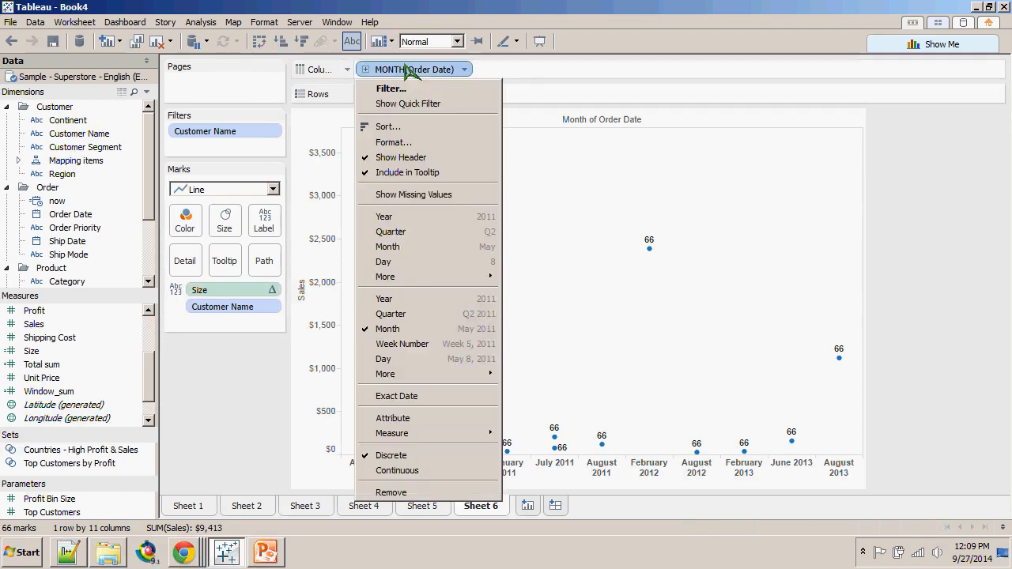
click(437, 71)
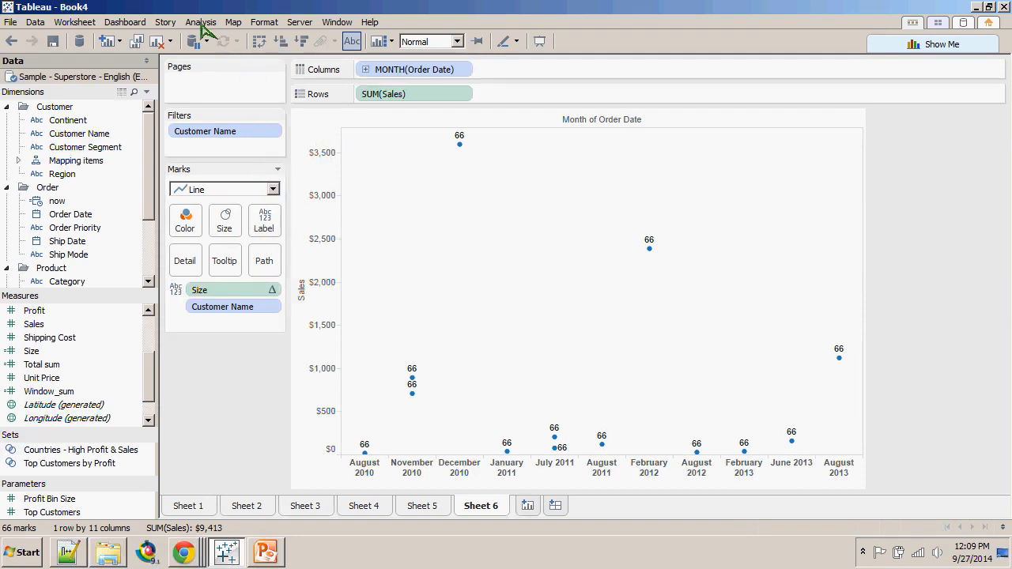
- Change the mark type to Circle and turn Stack Marks on for the discrete months view
click(273, 190)
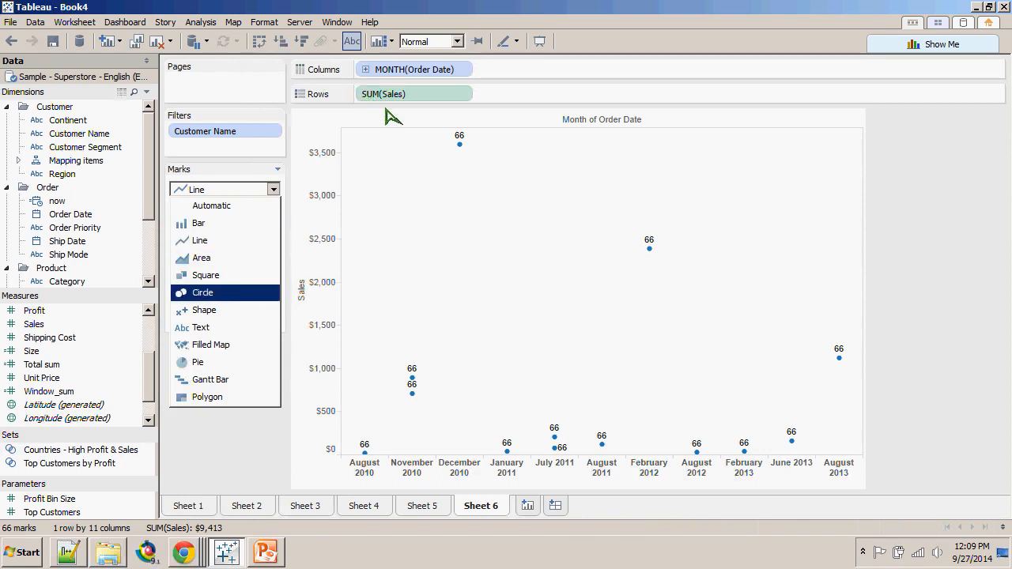
click(204, 292)
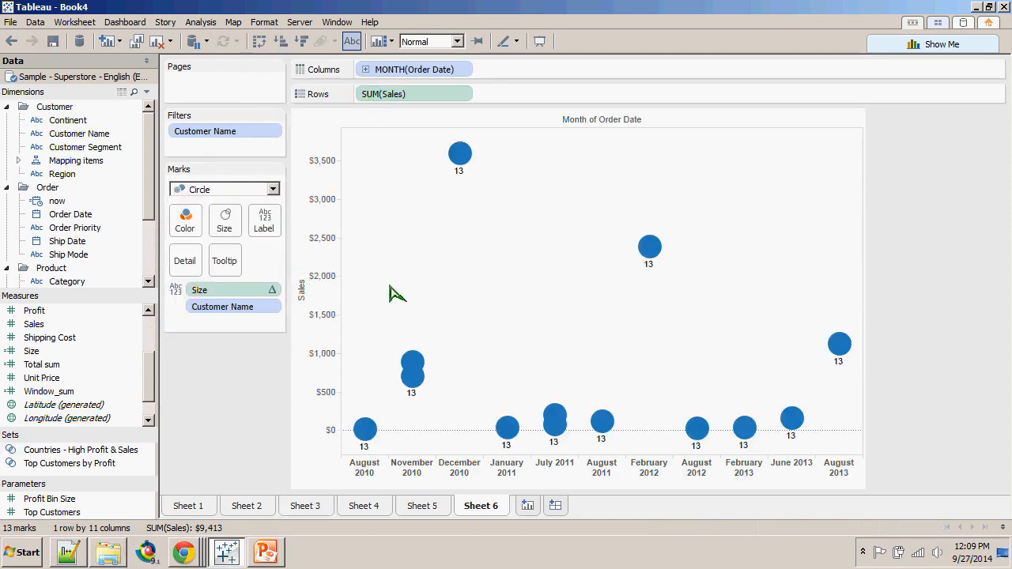
click(201, 22)
mouse_move(231, 68)
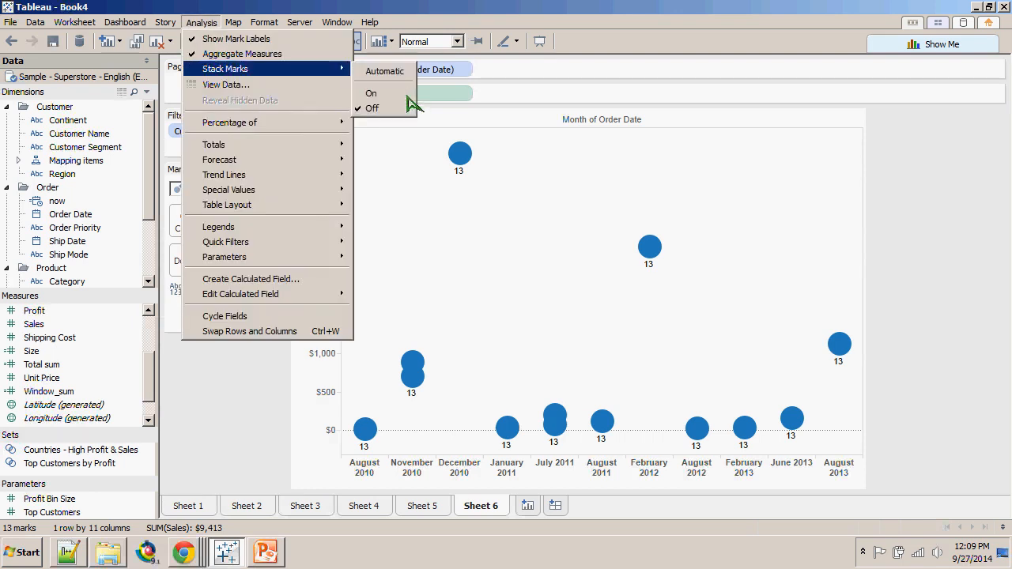
click(405, 94)
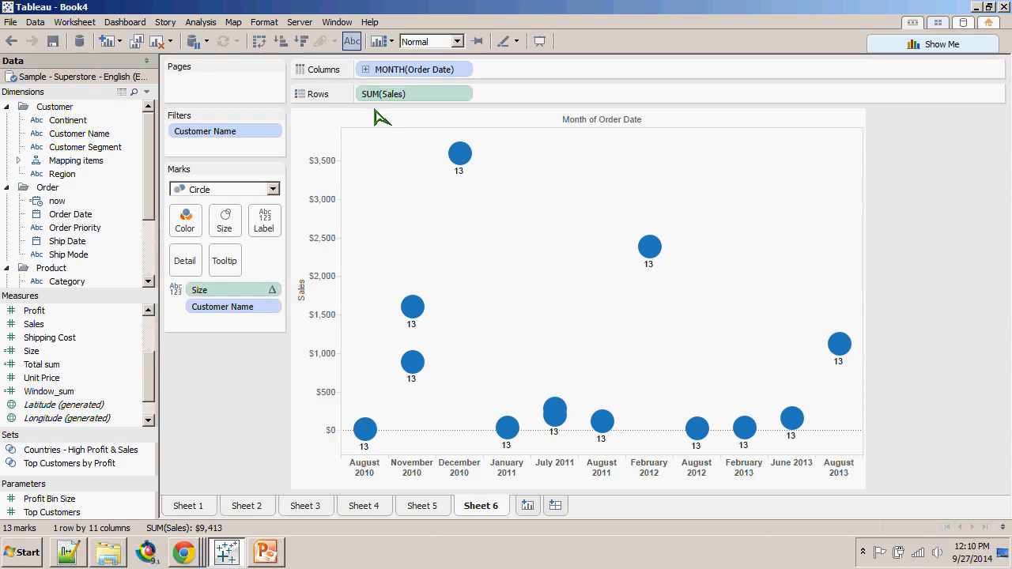
- Switch to the Tableau Data Densification document in Chrome and review the At the Level conditions for turning on domain completion
key(alt+Tab)
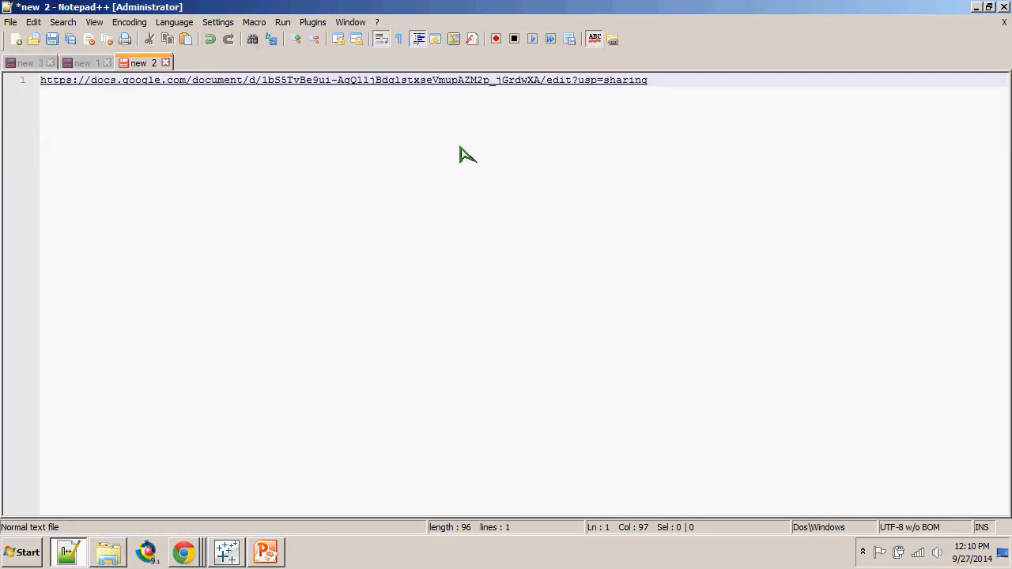
key(alt+Tab)
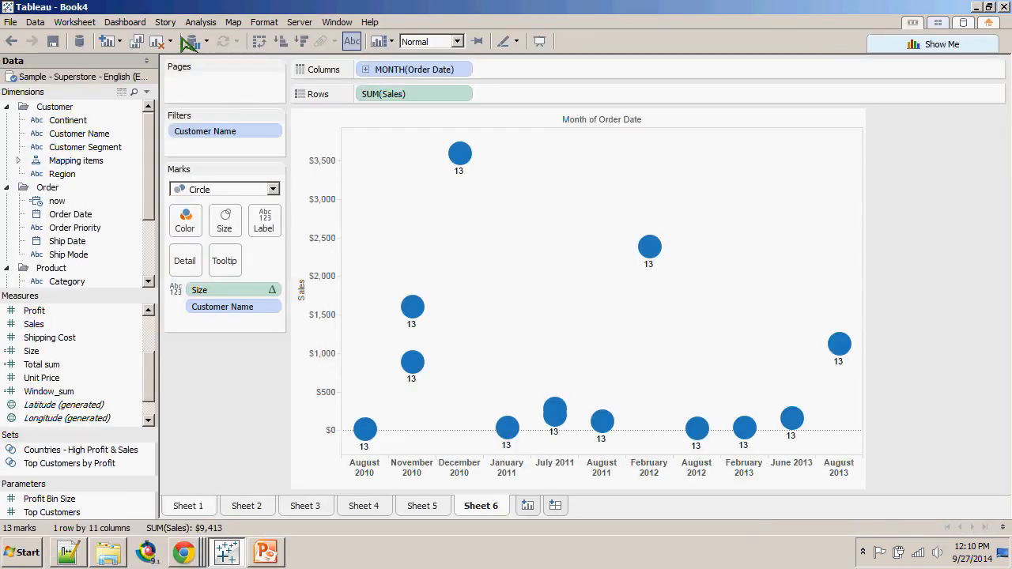
key(alt+Tab)
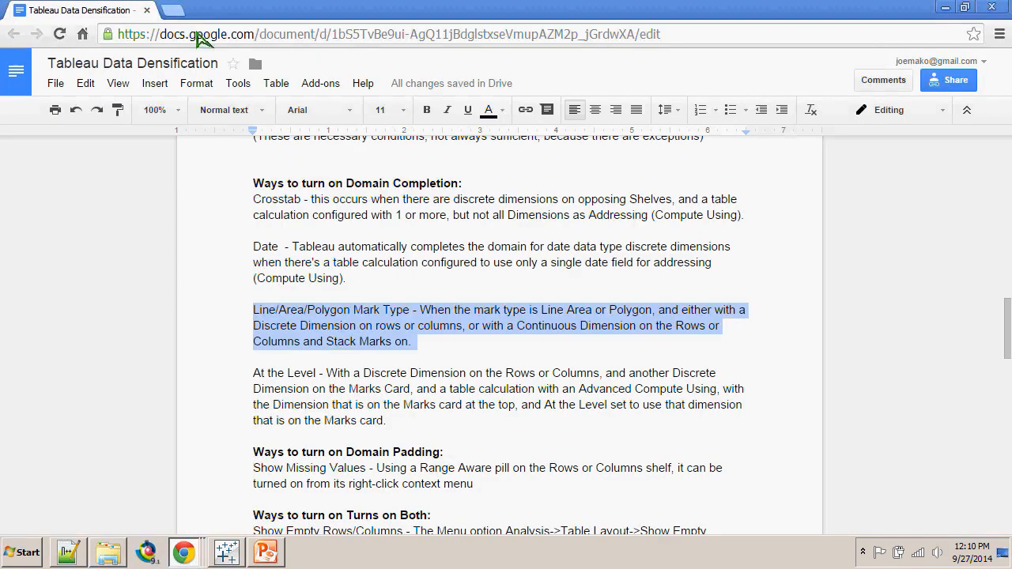
click(294, 373)
scroll(294, 373, down, 2)
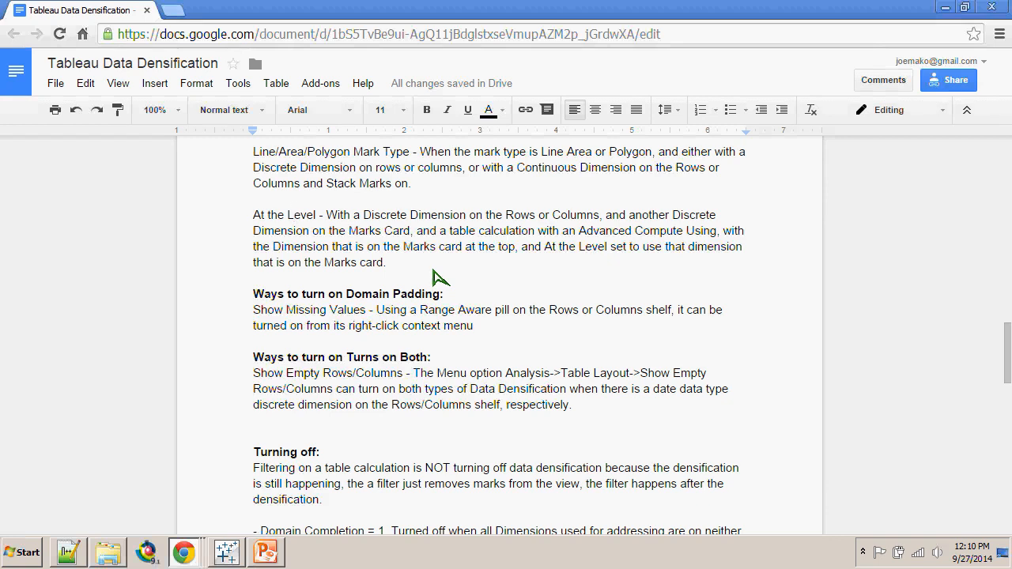
drag(372, 215, 588, 215)
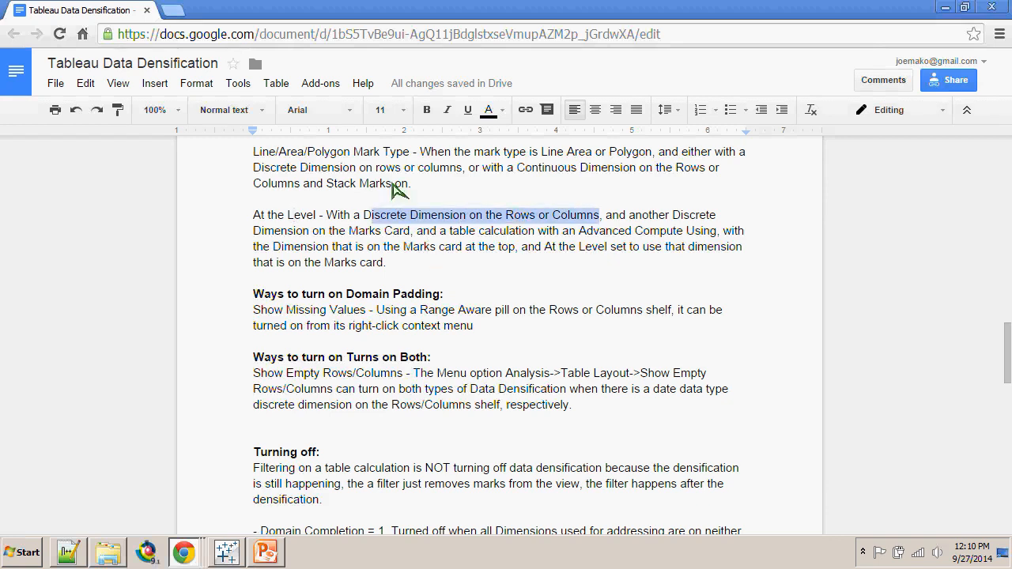
drag(690, 216, 717, 231)
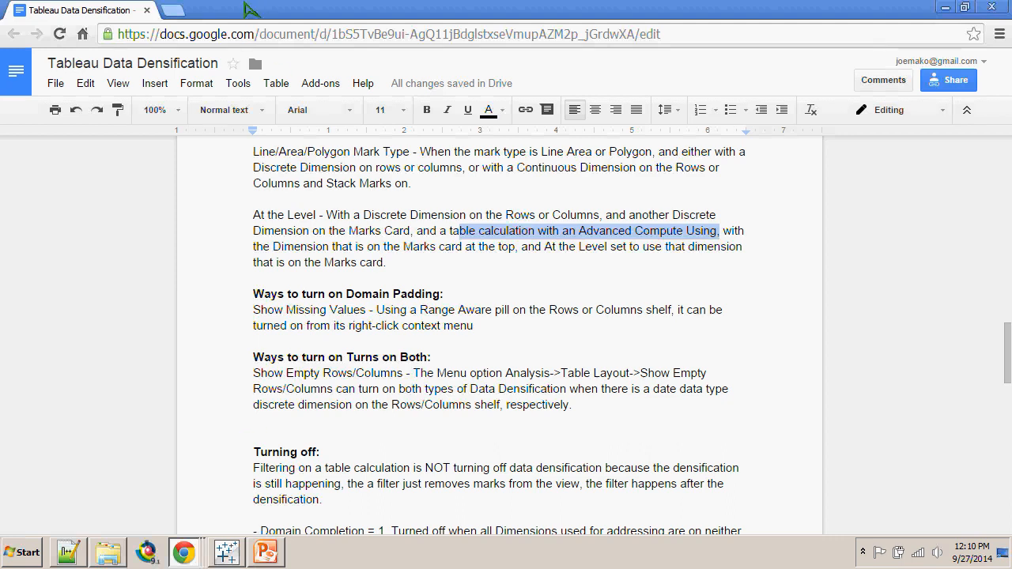
drag(269, 247, 383, 263)
click(542, 247)
key(End)
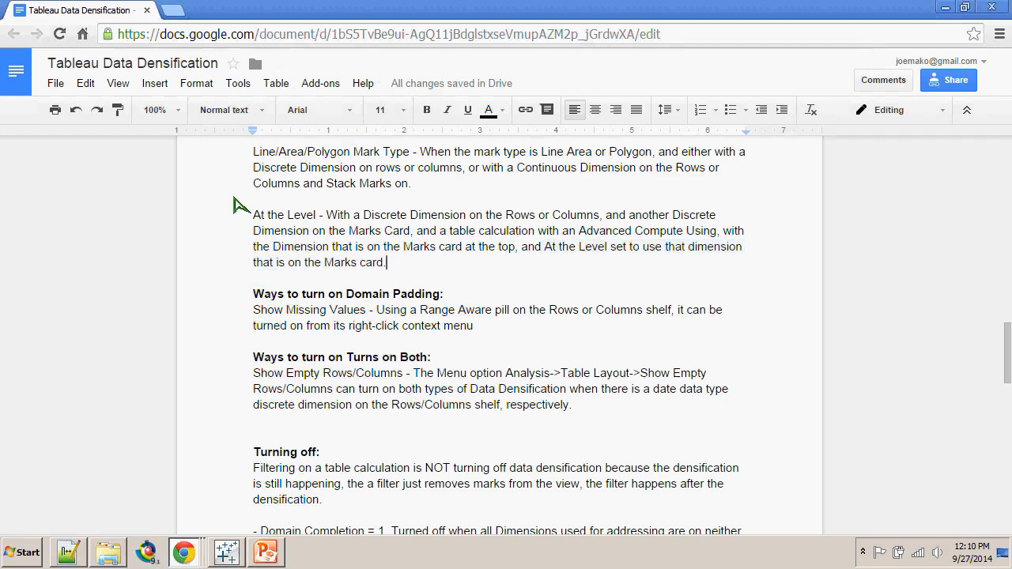
- Switch back to Tableau, add a new worksheet and look through its available dimensions
key(alt+Tab)
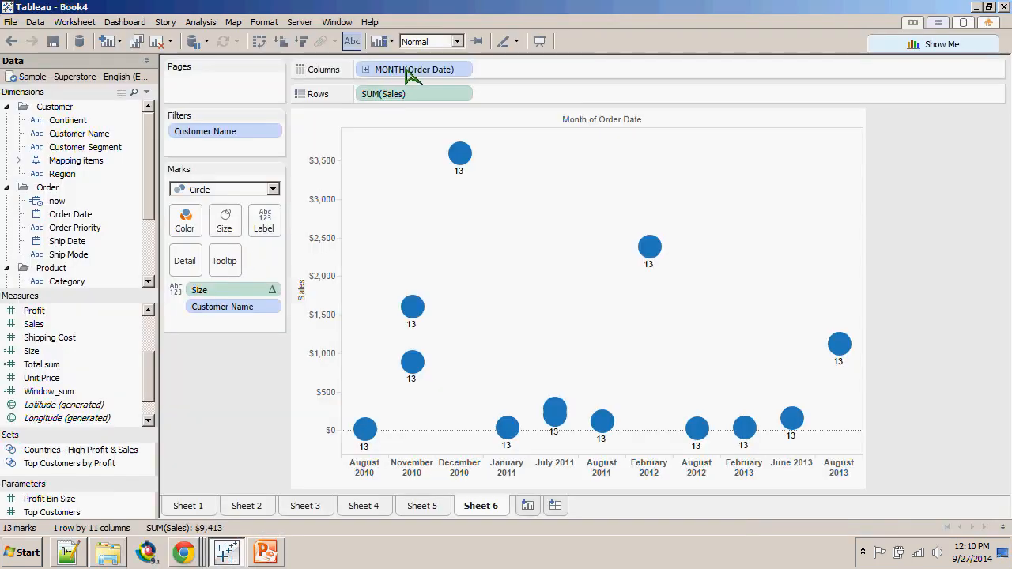
key(ctrl+m)
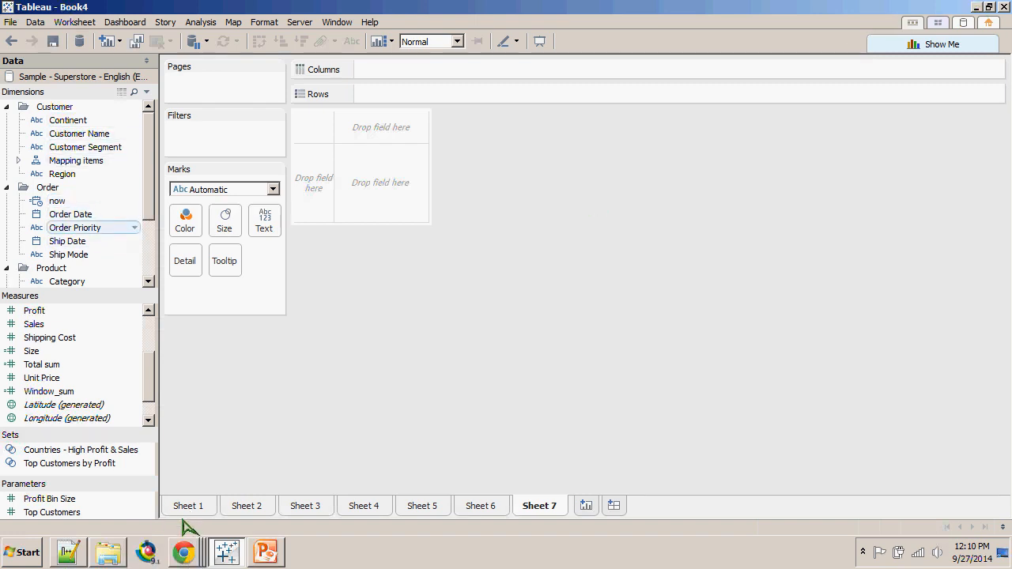
scroll(79, 193, down, 2)
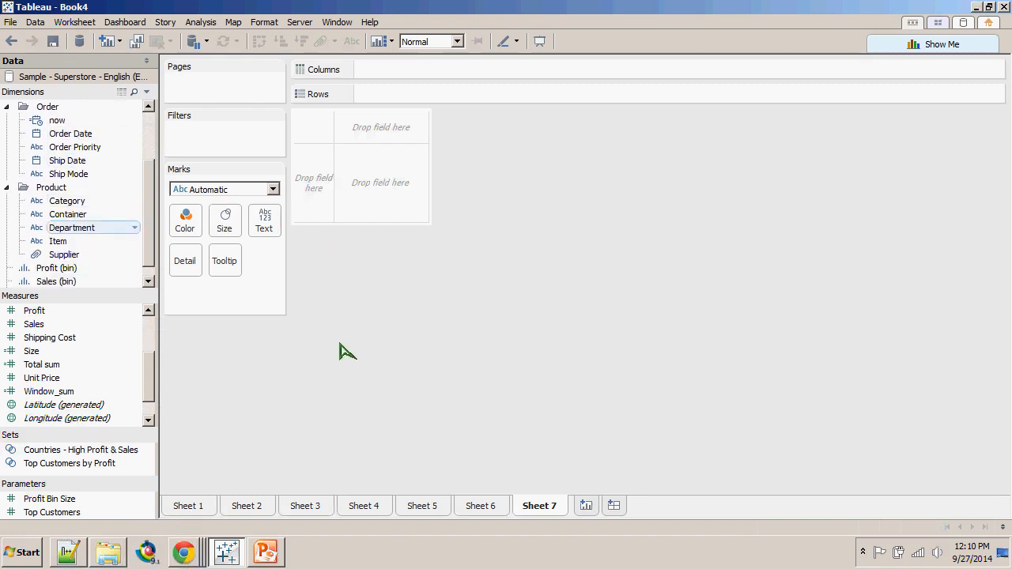
scroll(340, 348, up, 2)
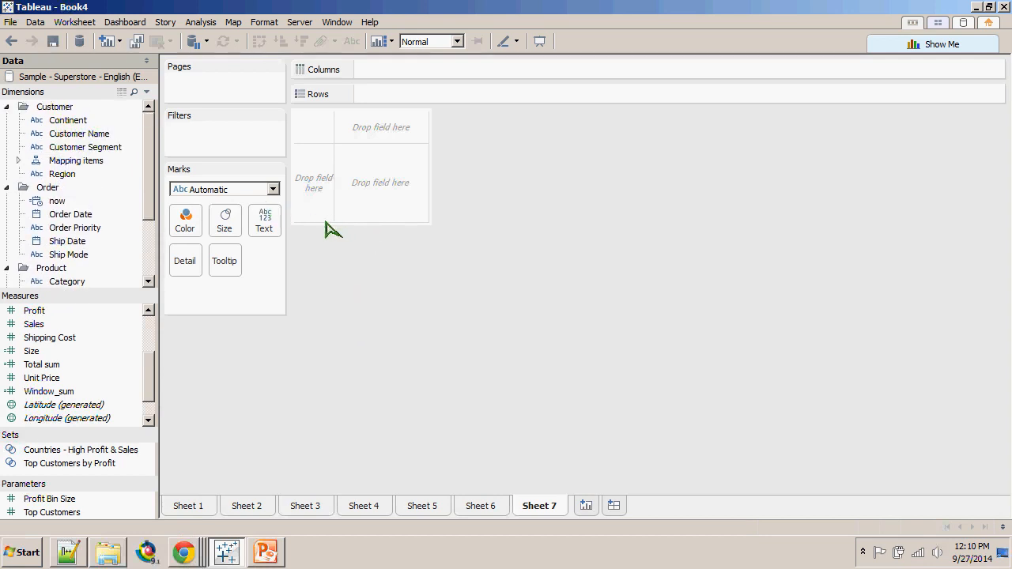
- On Sheet 3, set the Index calculation's advanced addressing order to Department above Container
key(ctrl+shift+Tab)
key(ctrl+shift+Tab)
key(ctrl+shift+Tab)
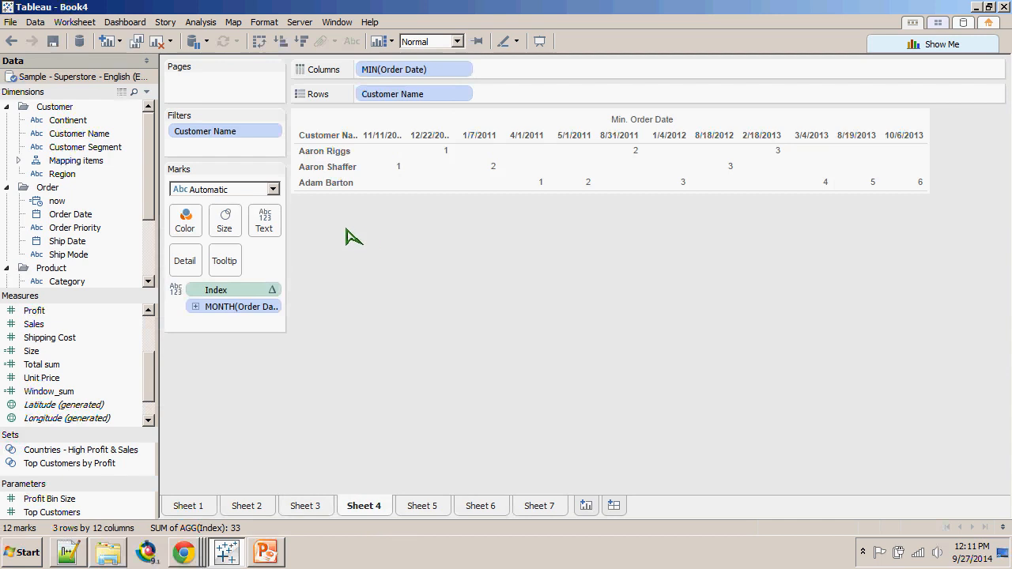
key(ctrl+shift+Tab)
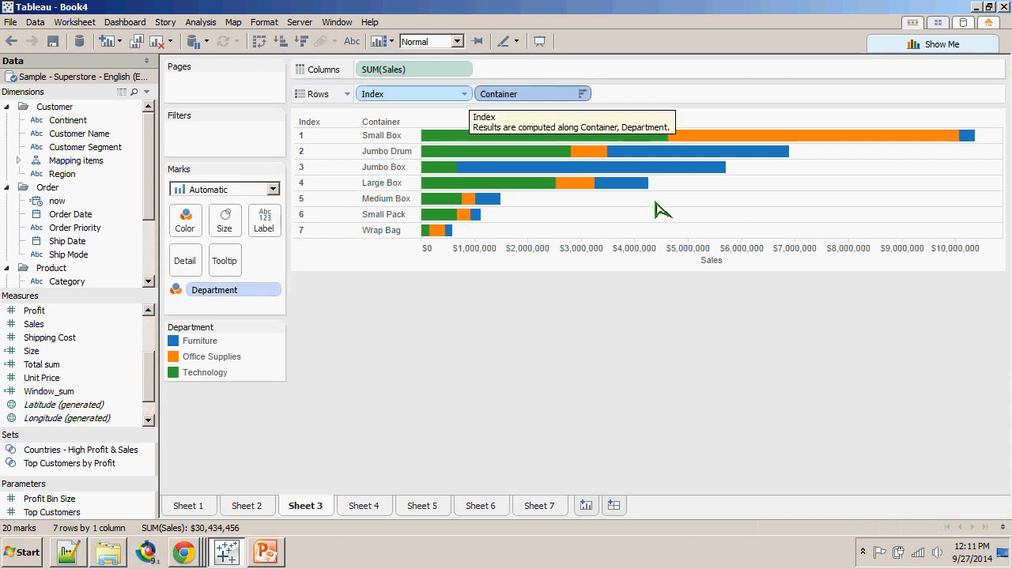
click(464, 94)
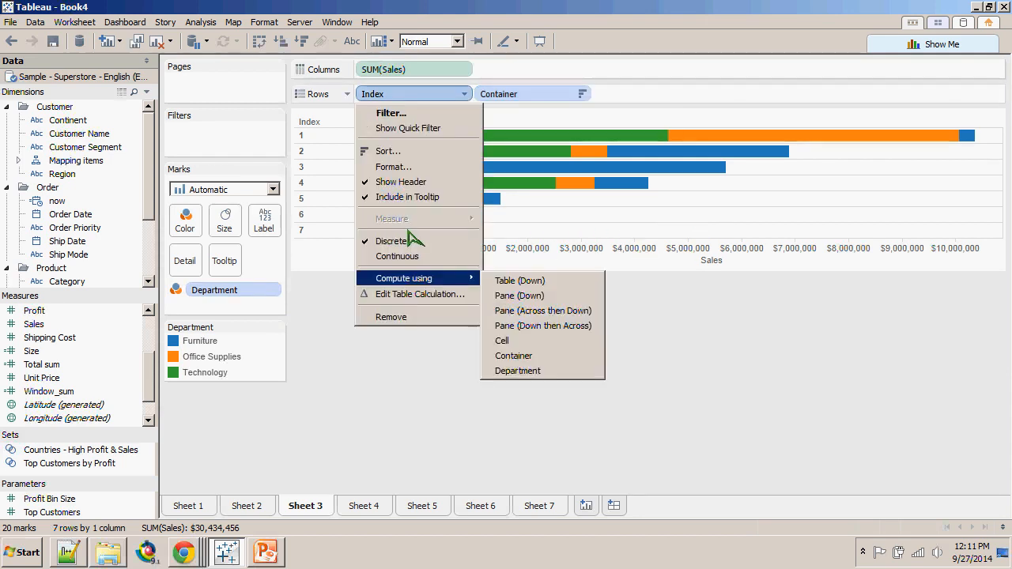
click(420, 294)
click(585, 188)
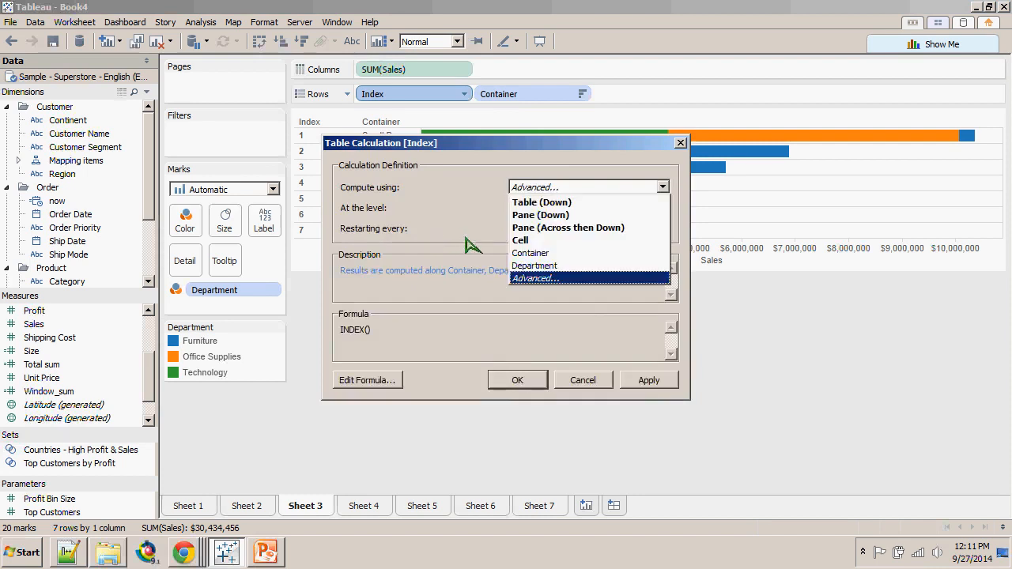
click(554, 278)
click(569, 181)
click(506, 257)
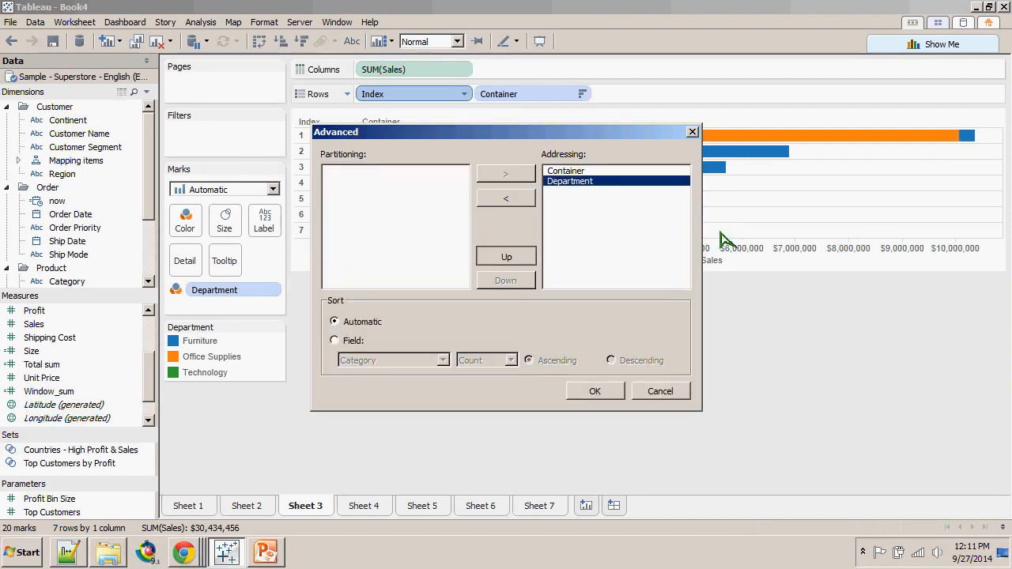
key(Return)
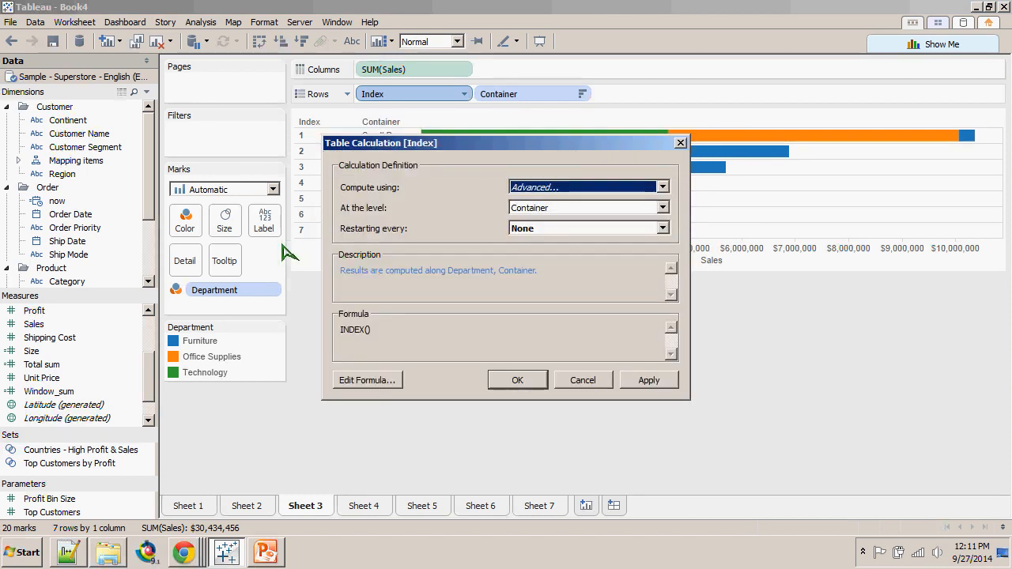
- Set the Index calculation's At the level option to Department, recheck the advanced addressing order and apply the table calculation
key(Tab)
key(alt+Down)
key(Return)
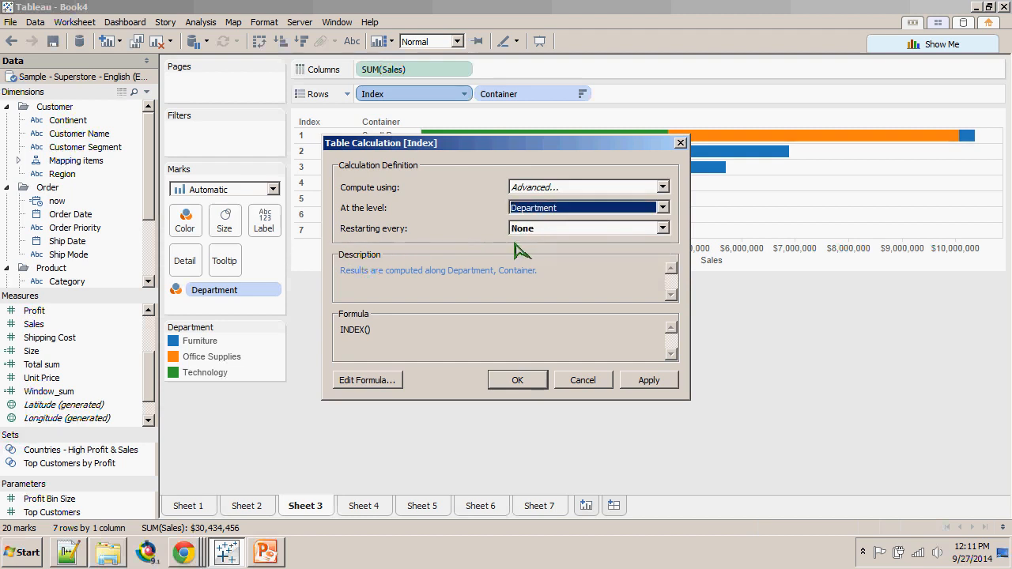
click(554, 187)
click(547, 277)
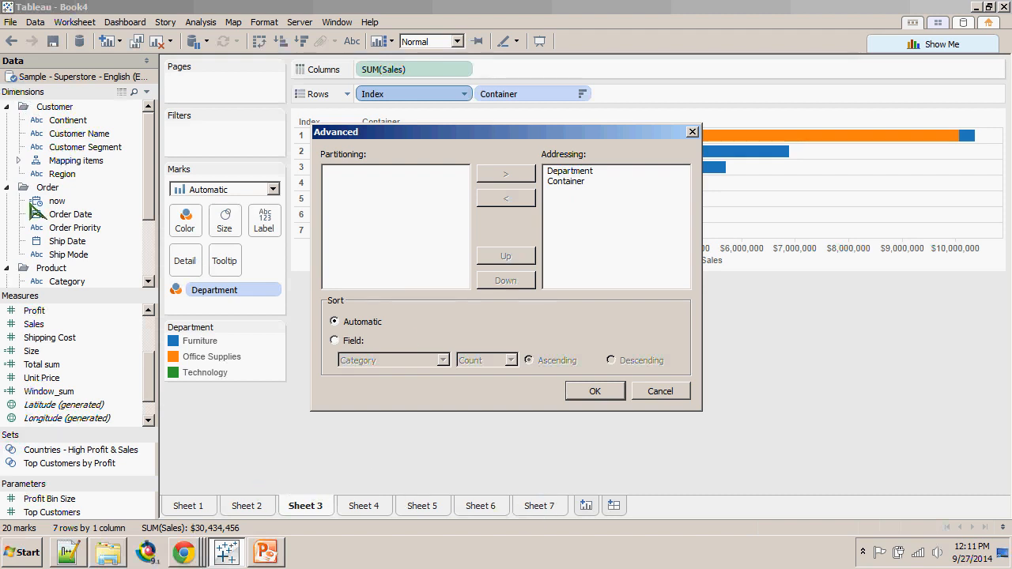
key(Return)
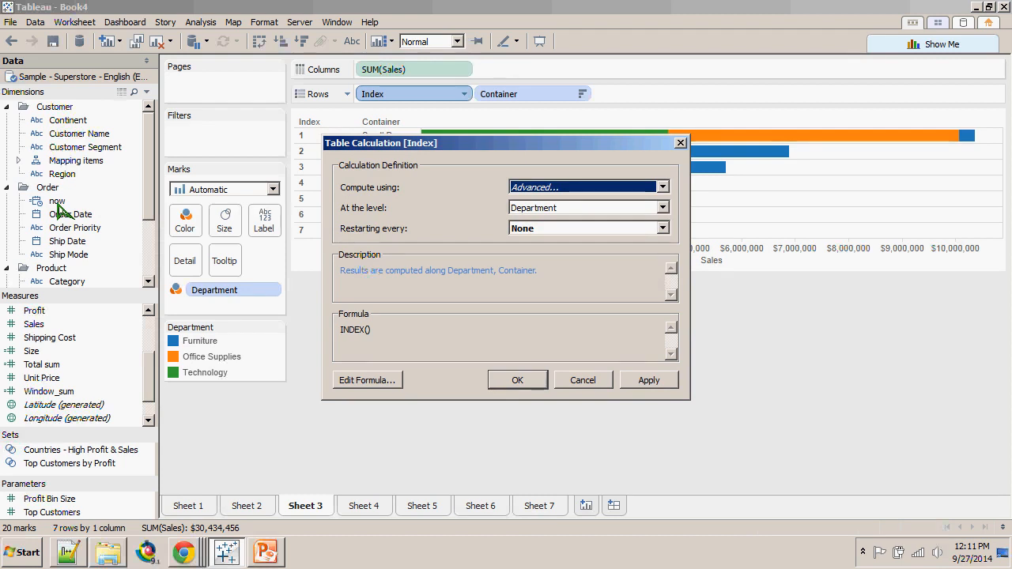
key(Return)
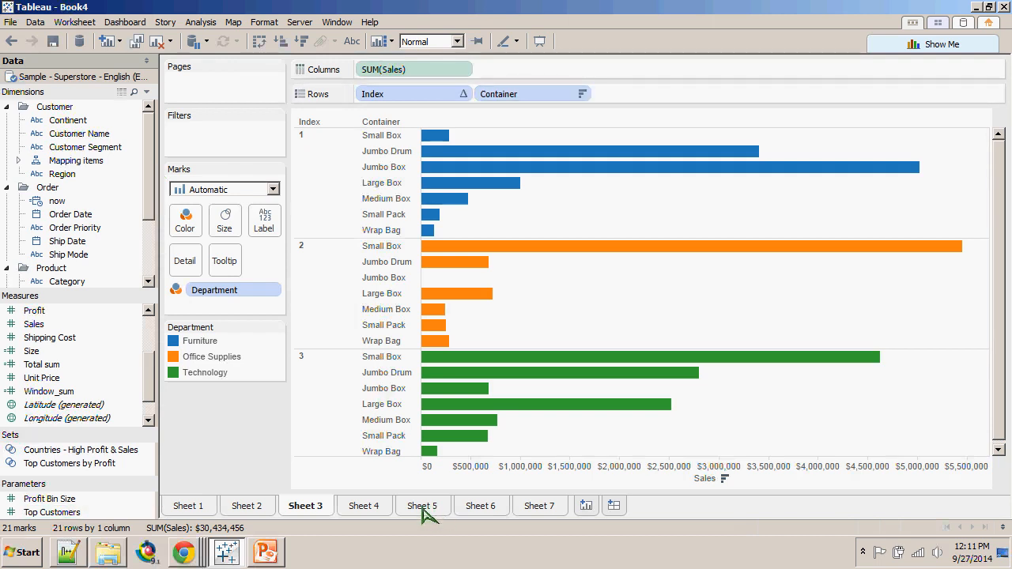
- Review the Index calculation's advanced addressing order and At the level setting against the bar chart without changing them
click(465, 94)
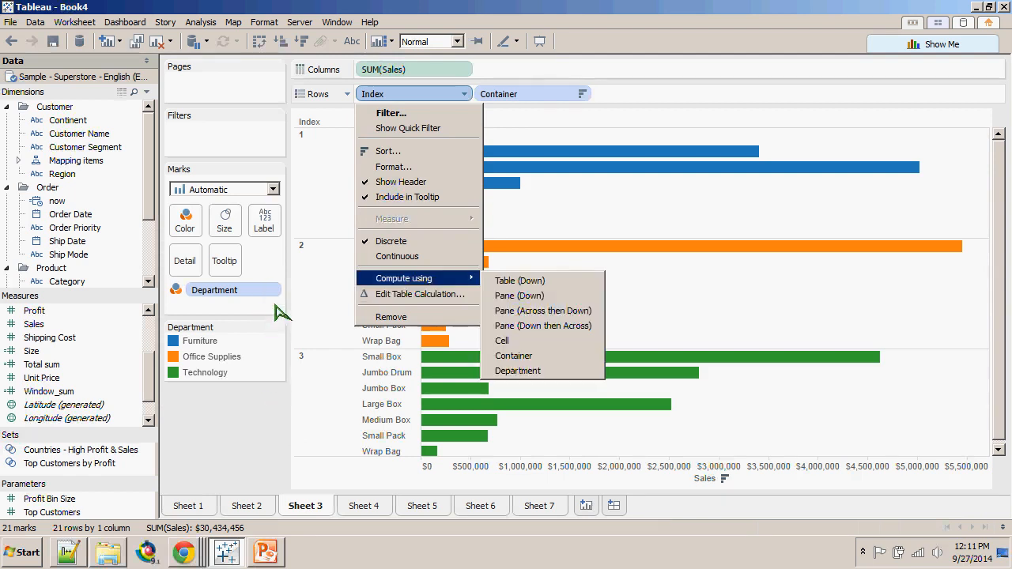
click(419, 294)
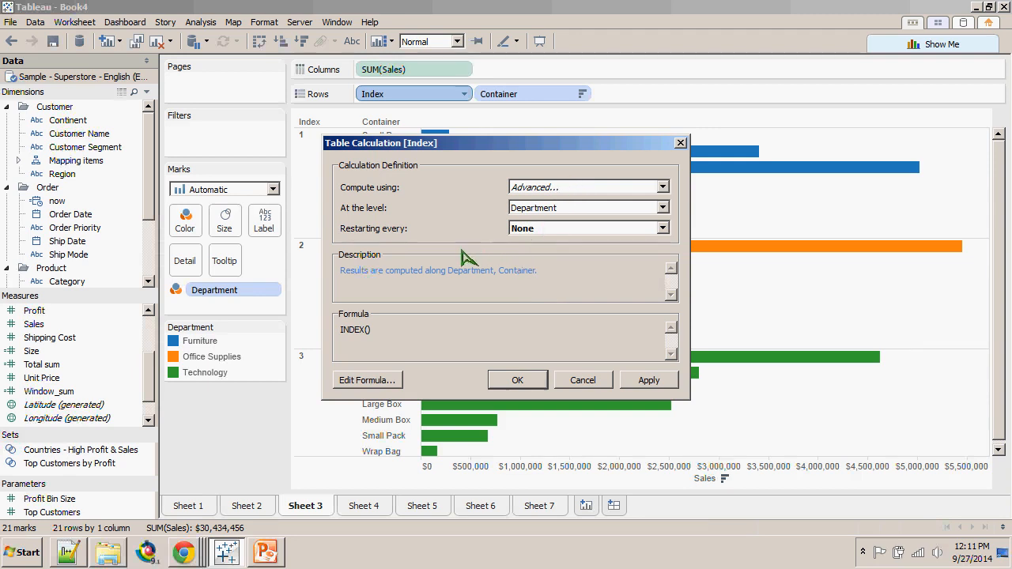
click(663, 187)
click(553, 278)
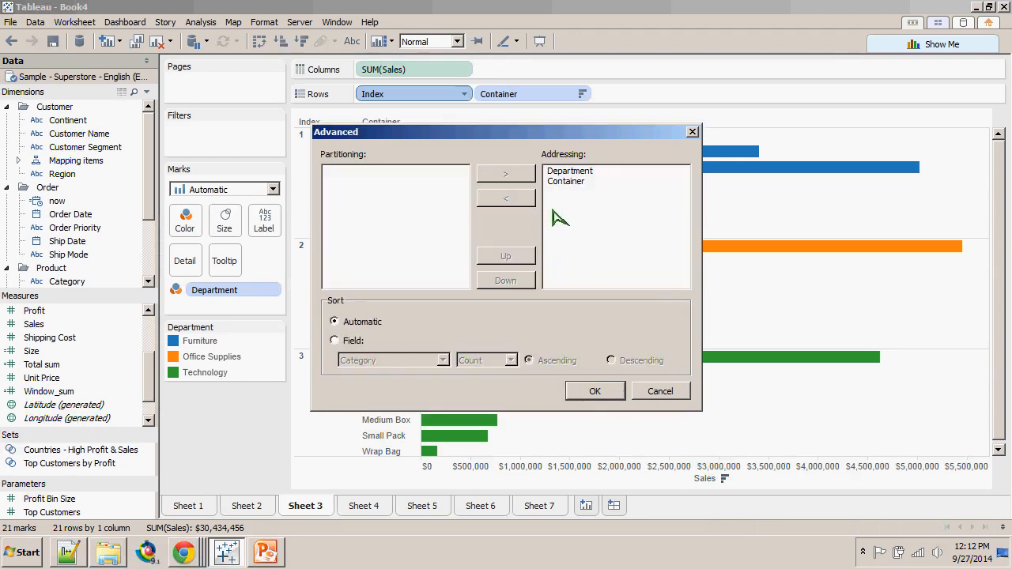
click(595, 391)
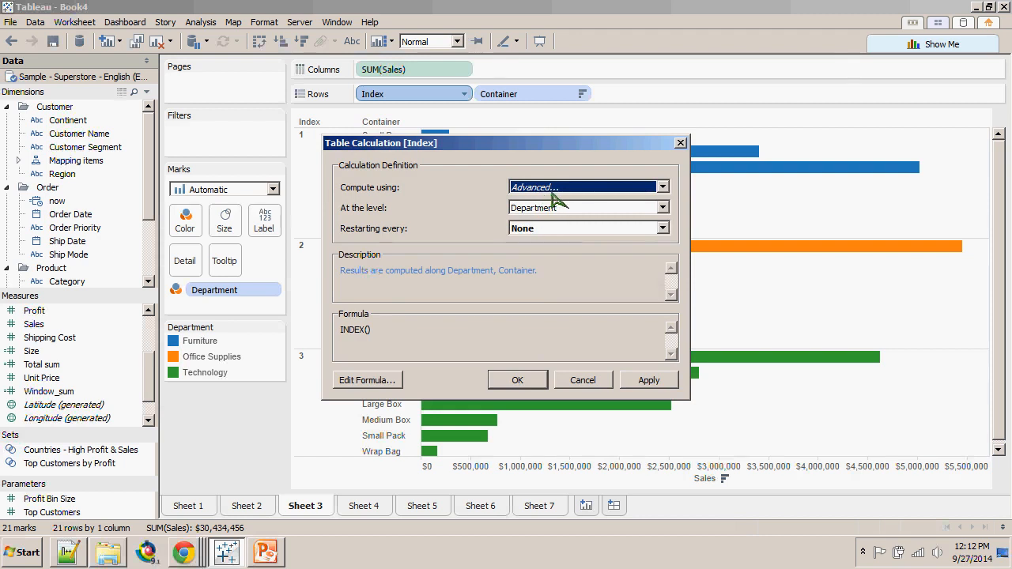
click(558, 208)
click(535, 235)
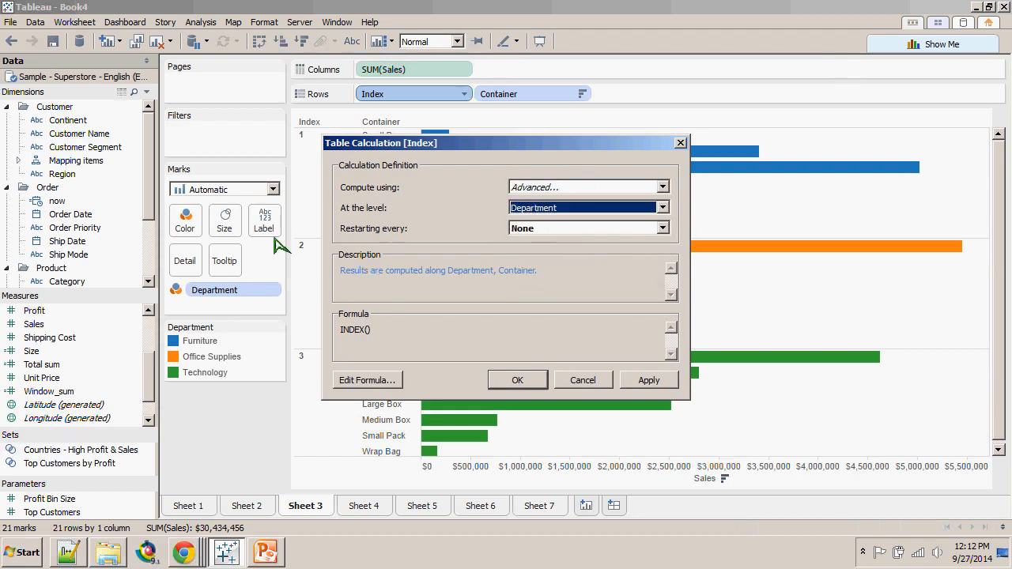
click(583, 381)
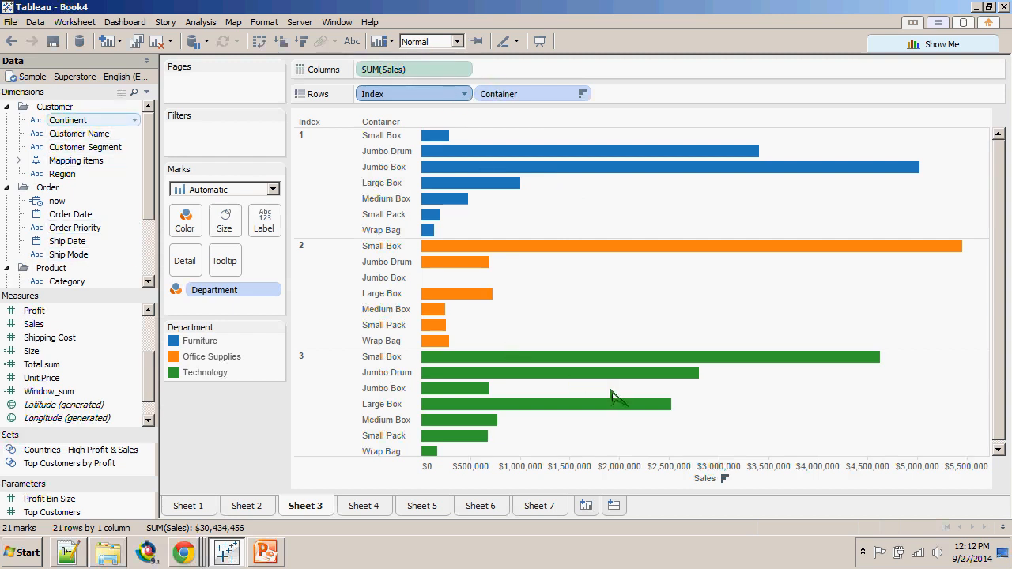
scroll(79, 193, down, 2)
scroll(79, 194, up, 2)
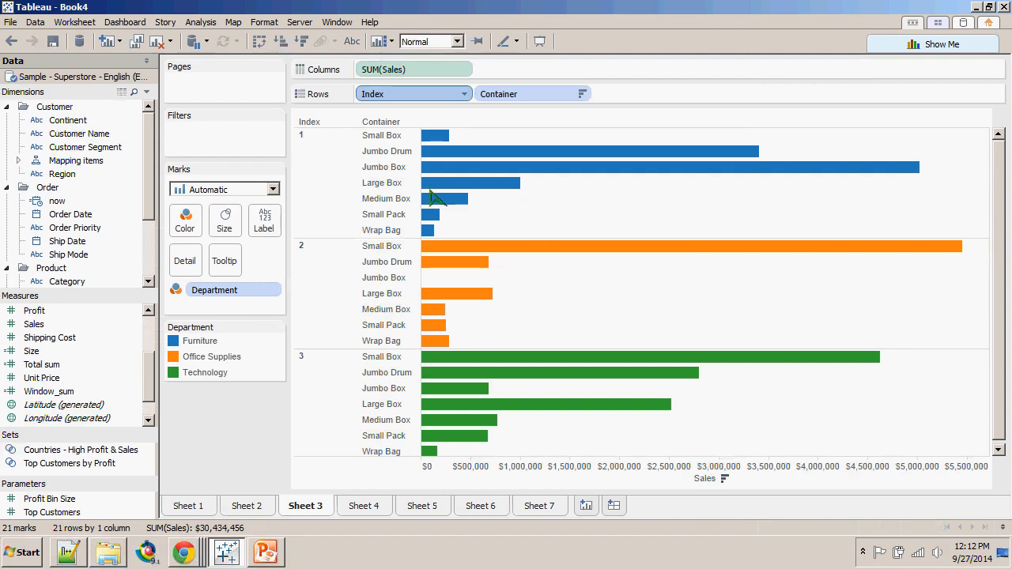
- Add a new worksheet and place Order Priority, Department and Category on Rows in that order
key(ctrl+m)
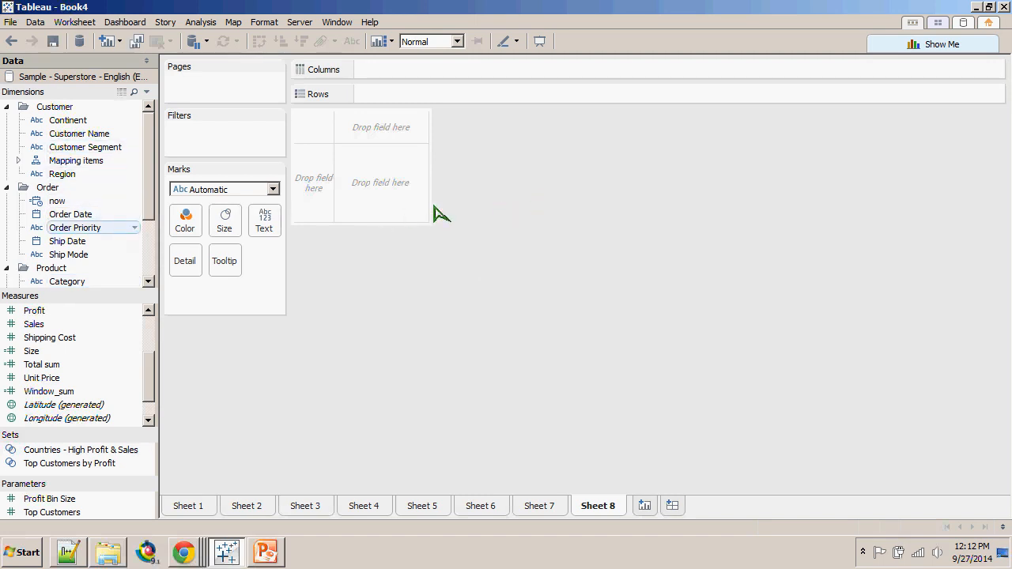
drag(75, 228, 427, 84)
drag(556, 232, 431, 94)
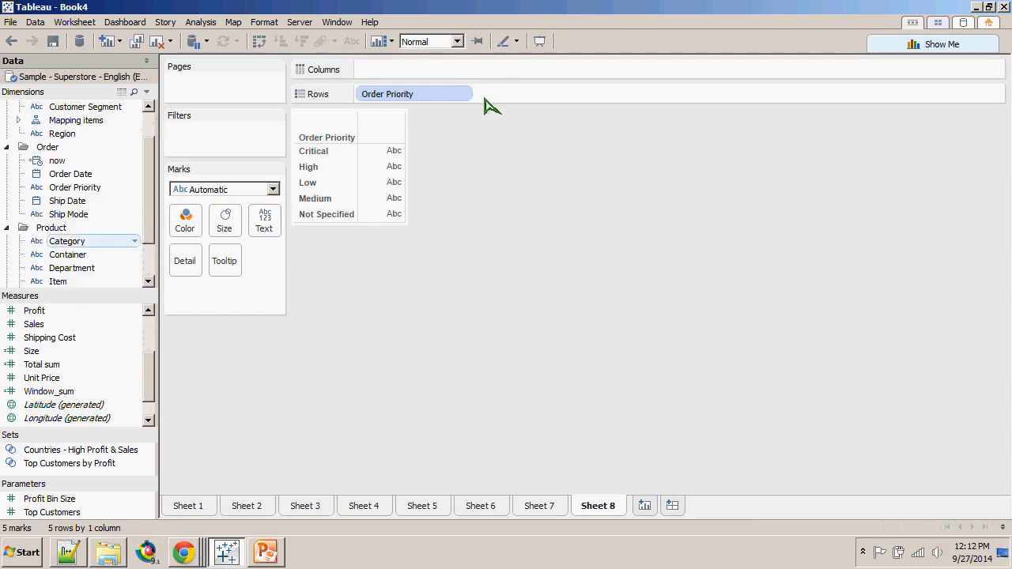
drag(72, 268, 577, 90)
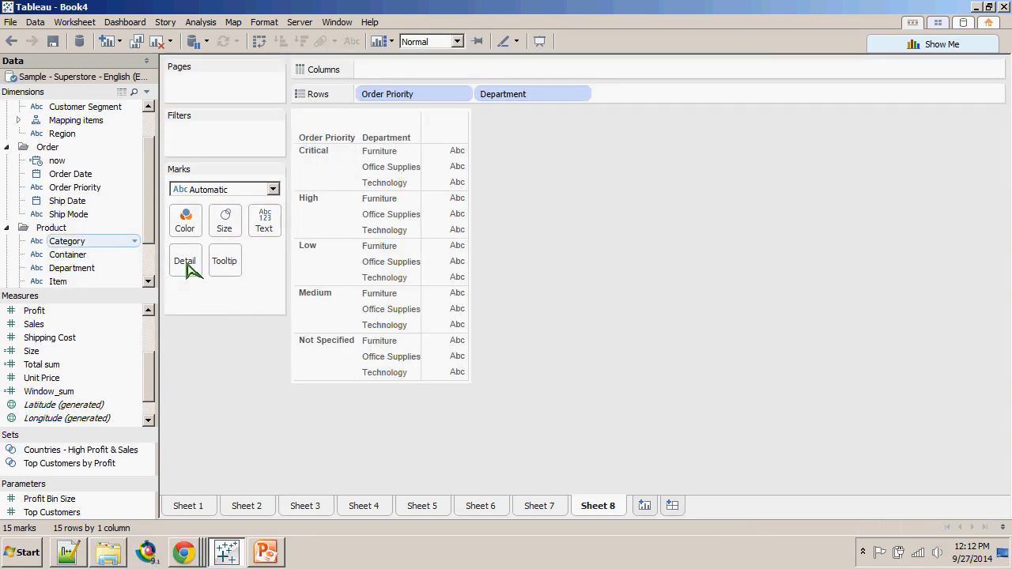
drag(67, 241, 700, 96)
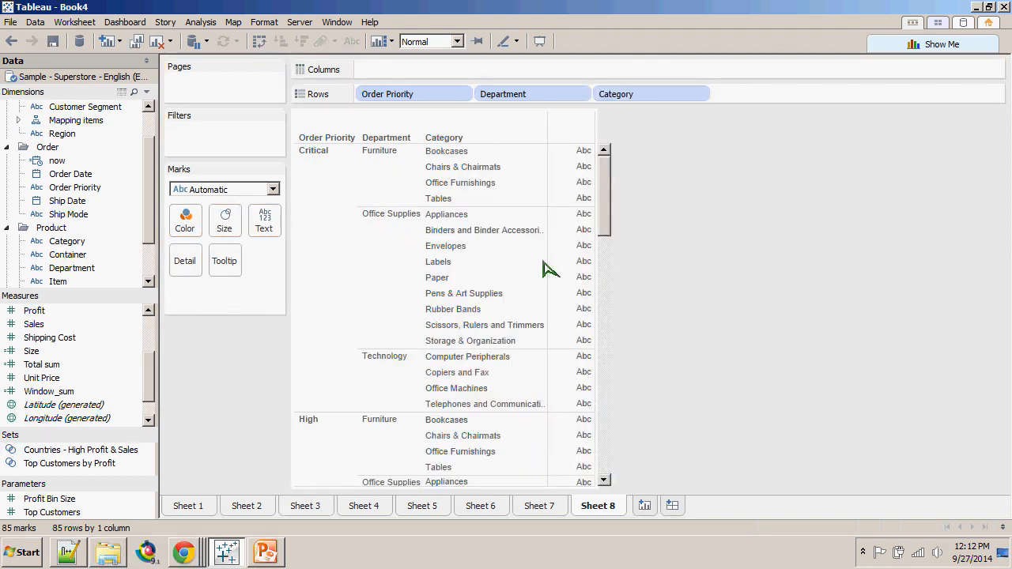
- Move Department from Rows to Columns, and try Order Priority on Columns before returning it to Rows ahead of Category
scroll(560, 264, down, 15)
scroll(556, 282, up, 15)
drag(524, 94, 513, 70)
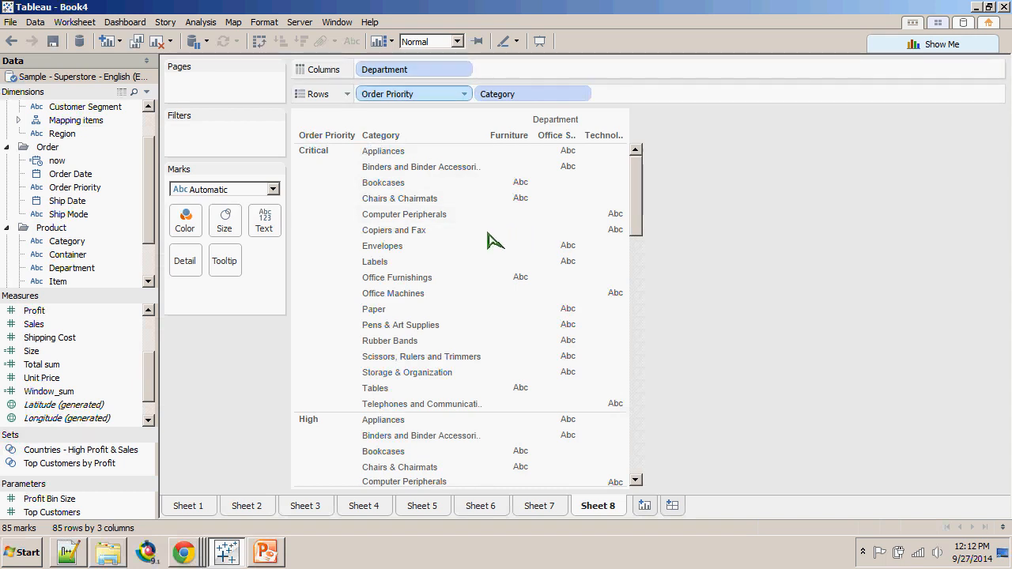
drag(415, 95, 551, 70)
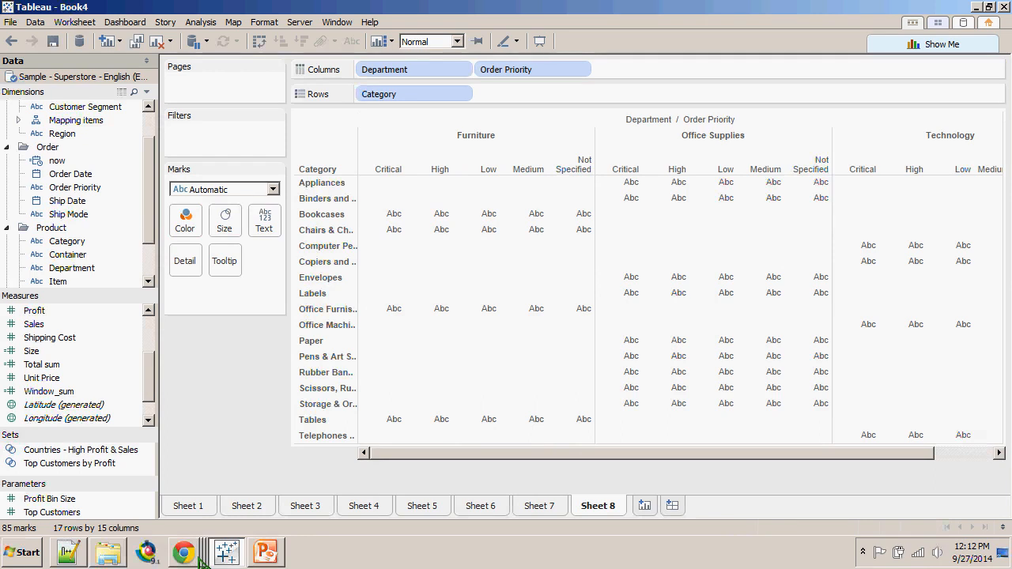
drag(530, 69, 371, 94)
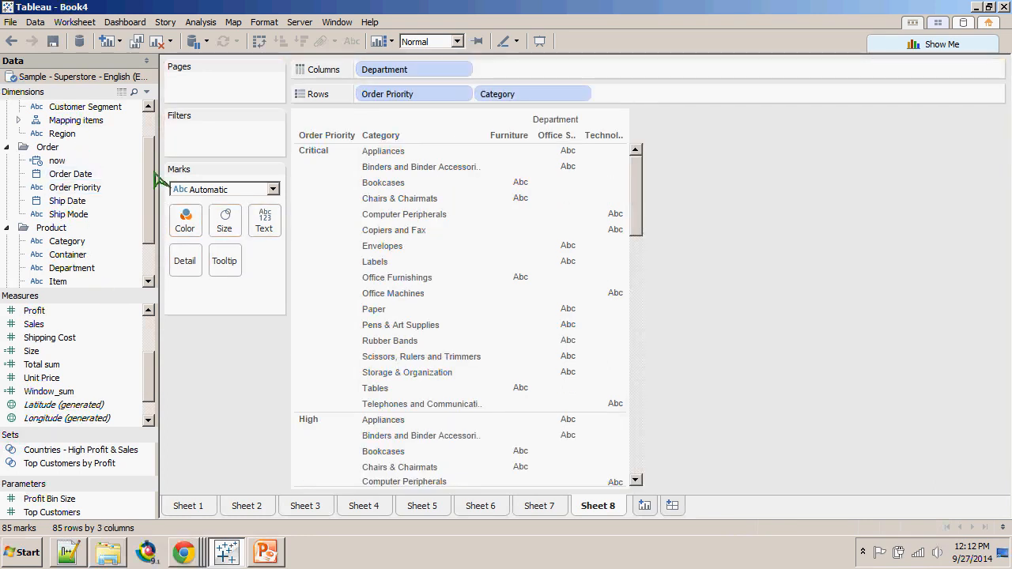
- Take Order Priority off Rows and place Ship Mode after Department on Columns, after trying Customer Segment in that position
scroll(158, 155, up, 1)
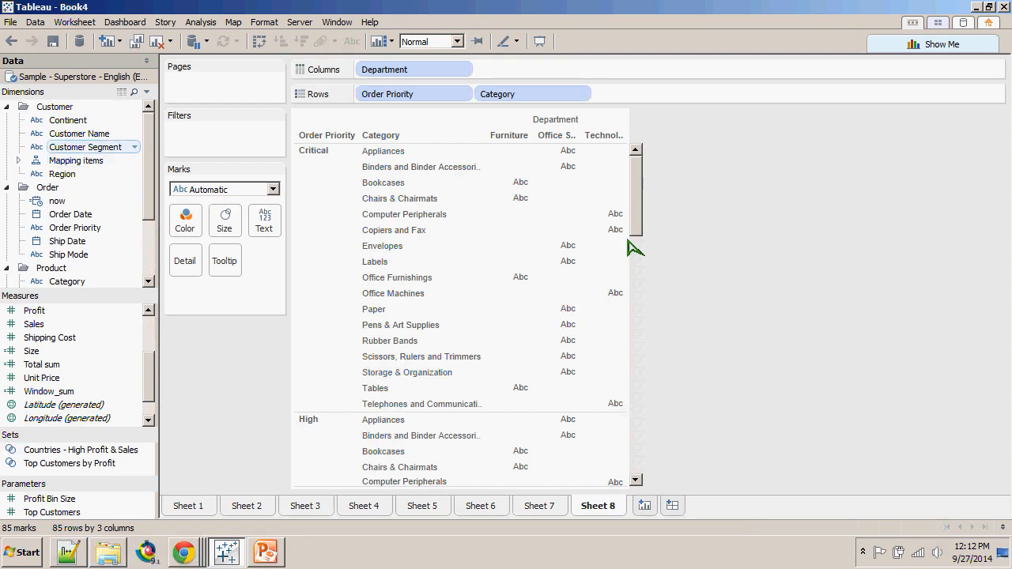
drag(85, 148, 522, 70)
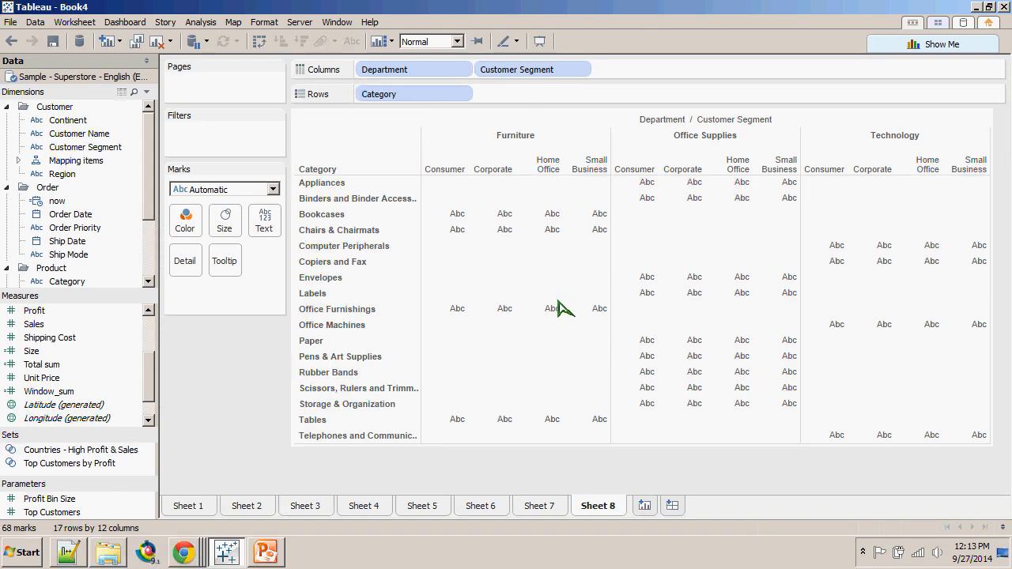
drag(71, 254, 534, 70)
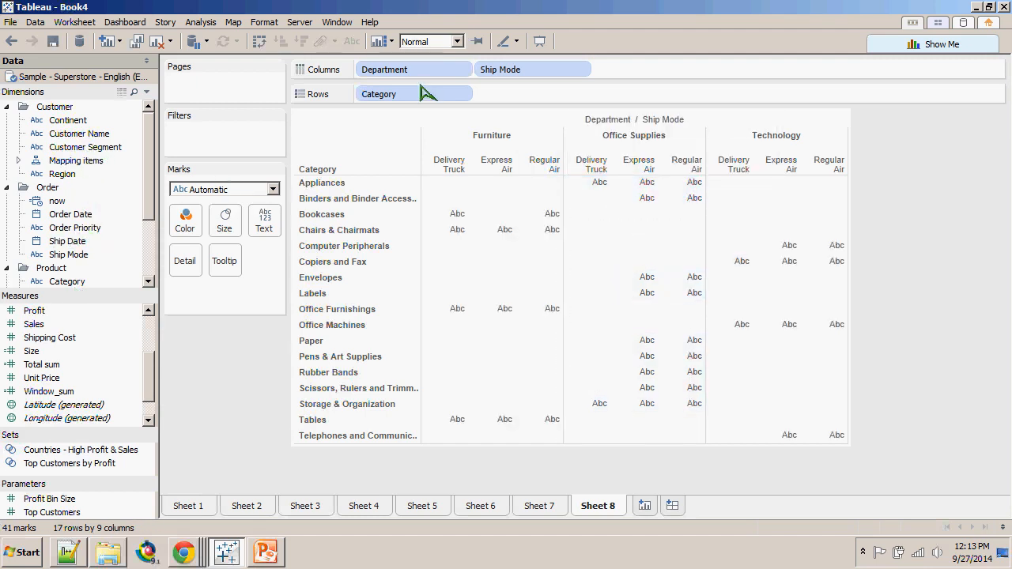
drag(587, 201, 696, 198)
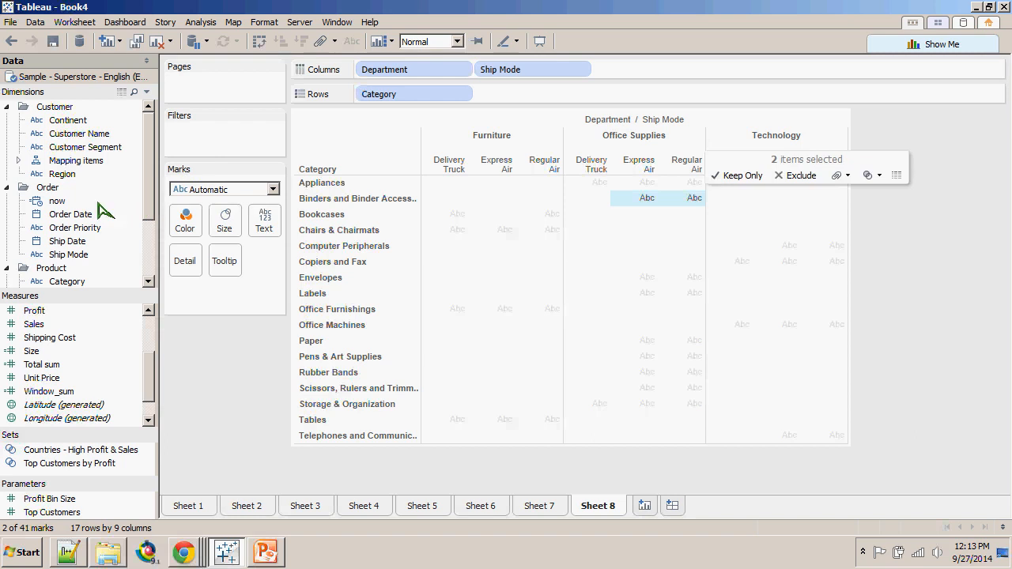
key(Escape)
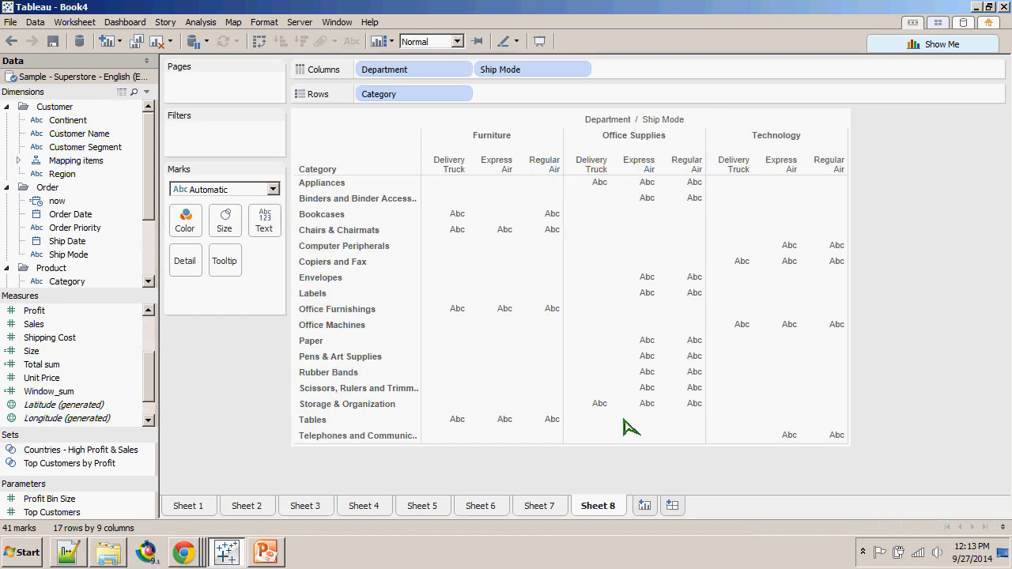
- Add Index to Detail, compute it using Ship Mode, and inspect the Office Supplies marks for Appliances
scroll(79, 365, up, 2)
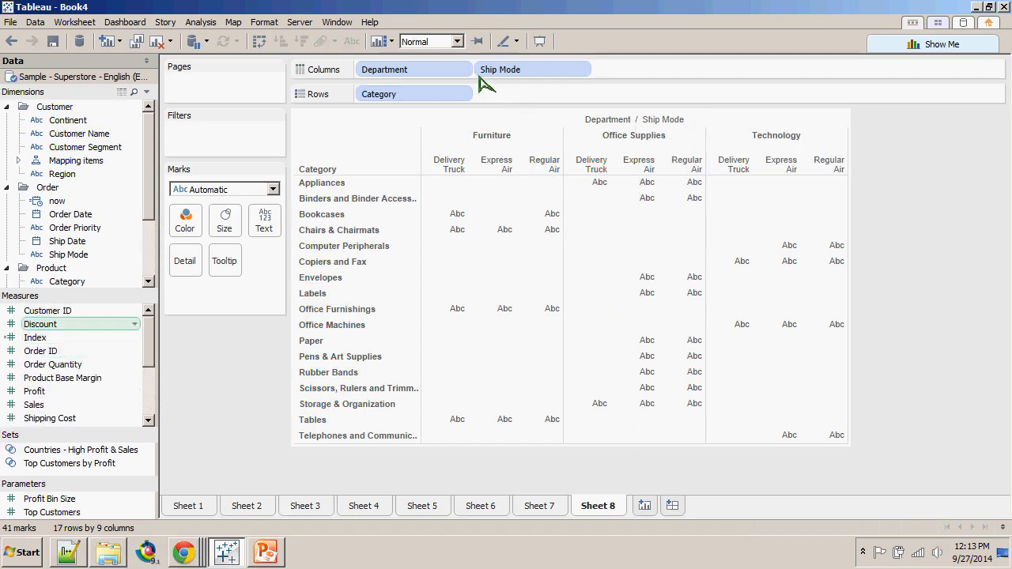
drag(35, 338, 198, 288)
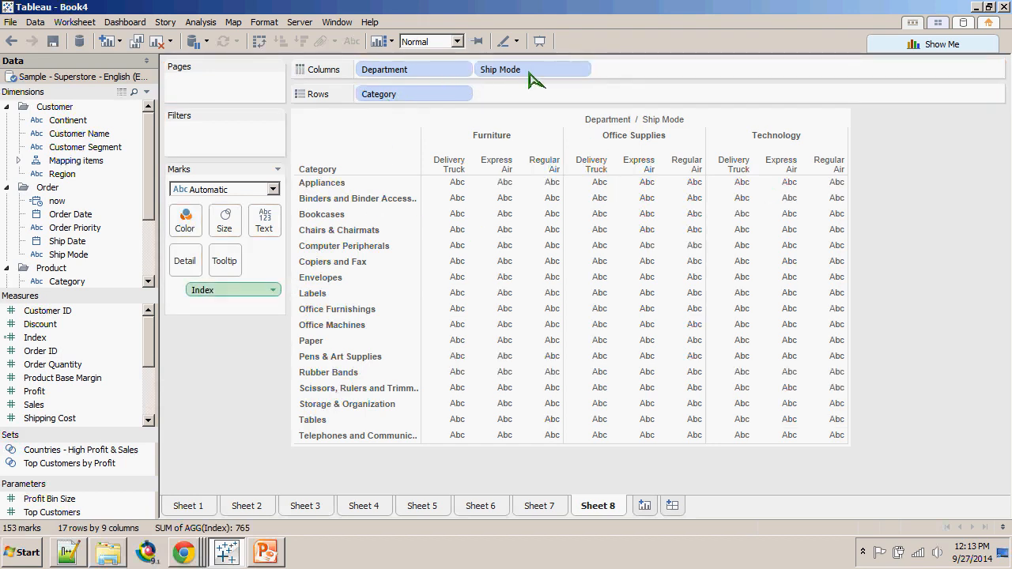
click(273, 290)
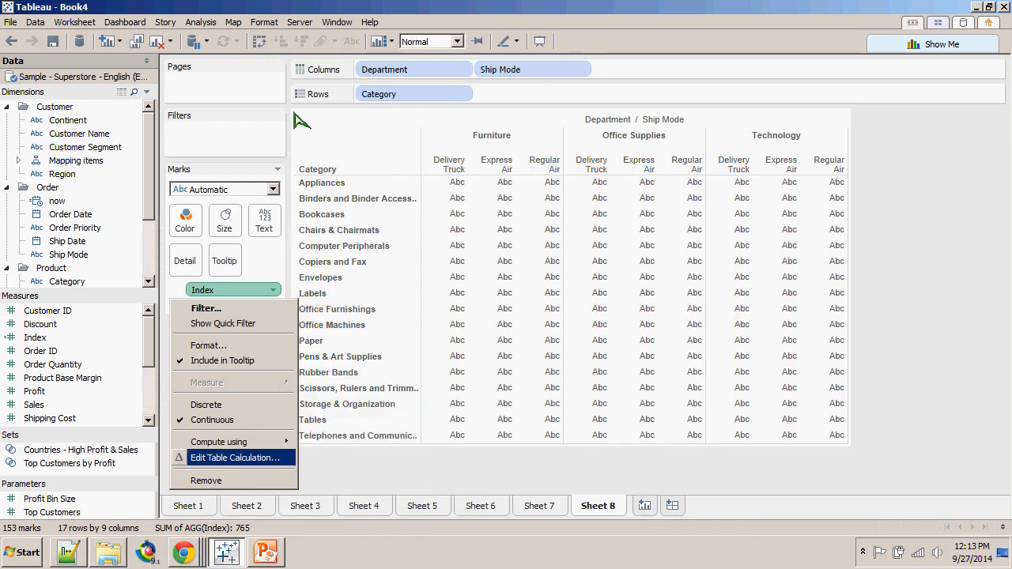
mouse_move(229, 442)
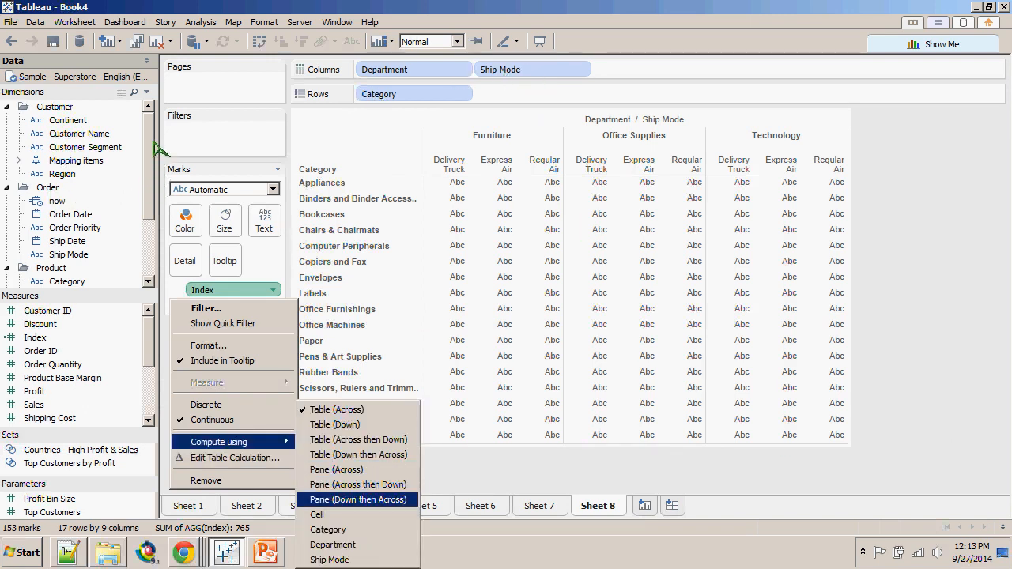
click(329, 559)
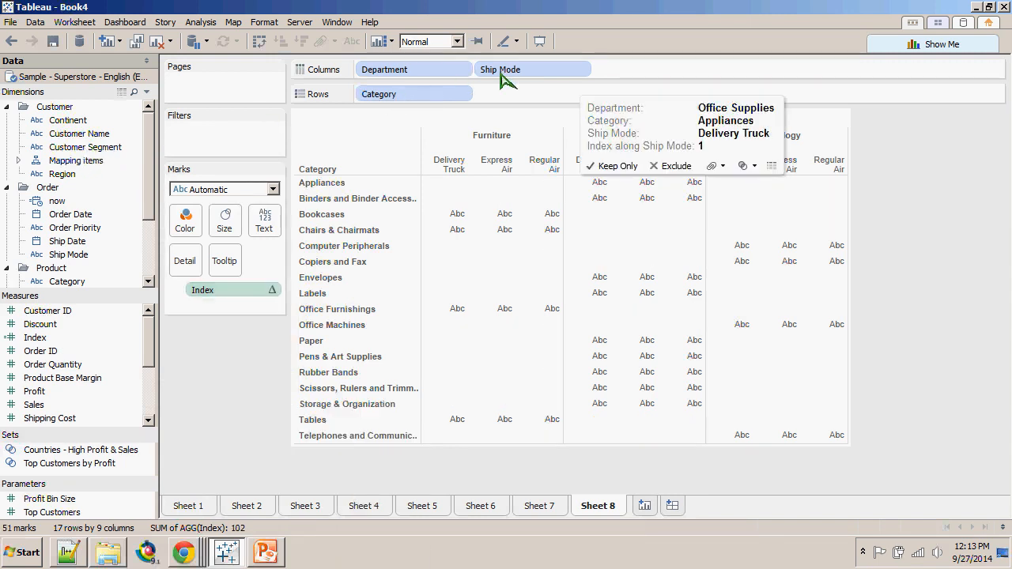
drag(572, 184, 706, 186)
click(492, 277)
- Set the Index calculation to compute using Department and recheck its Compute using setting
click(273, 290)
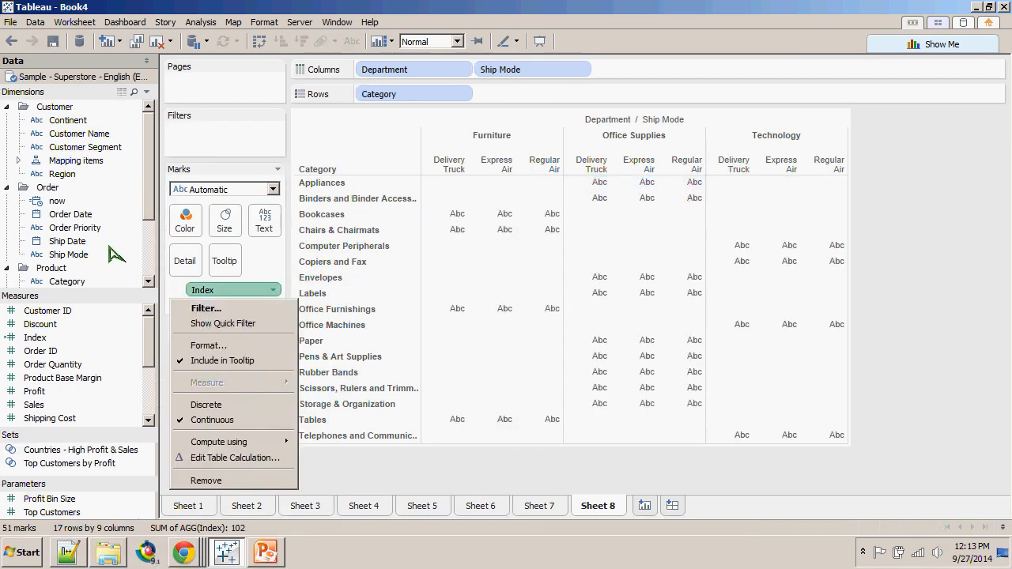
mouse_move(219, 442)
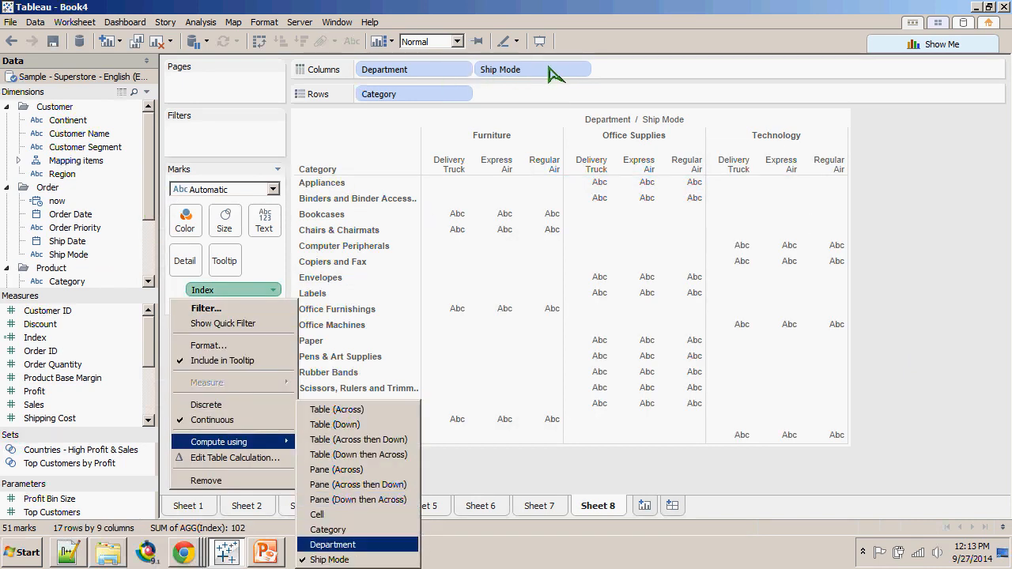
click(332, 545)
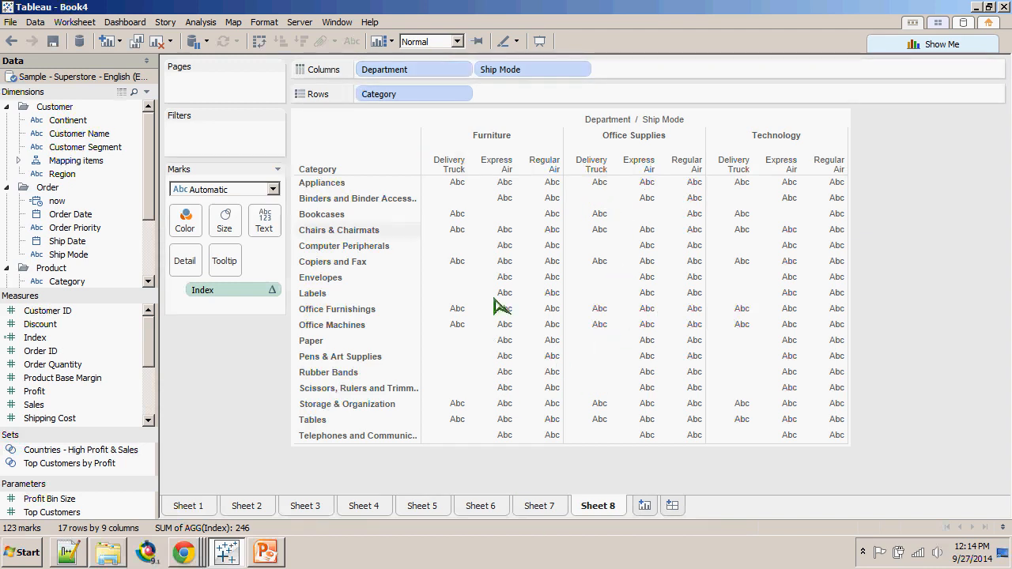
click(272, 290)
mouse_move(230, 442)
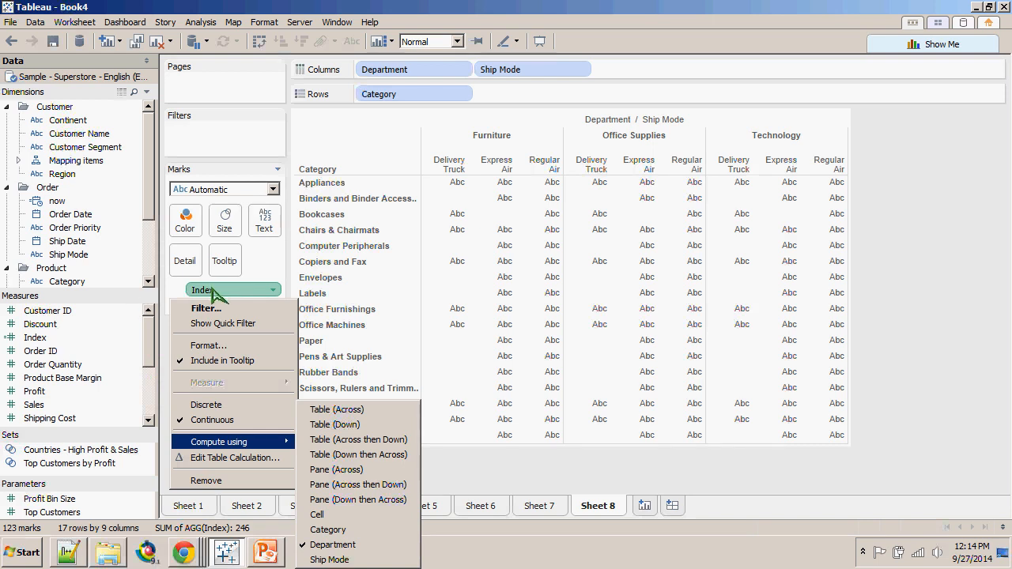
click(270, 292)
- Move Department after Ship Mode on Columns and inspect the Delivery Truck marks for Appliances
drag(404, 70, 666, 72)
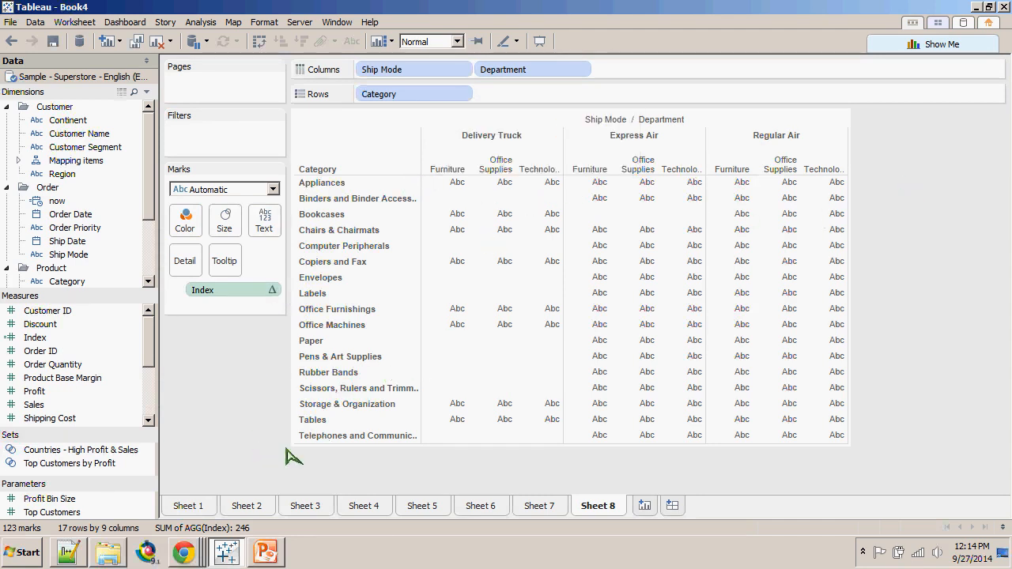
mouse_move(439, 180)
mouse_down()
mouse_move(567, 189)
mouse_move(557, 187)
mouse_up()
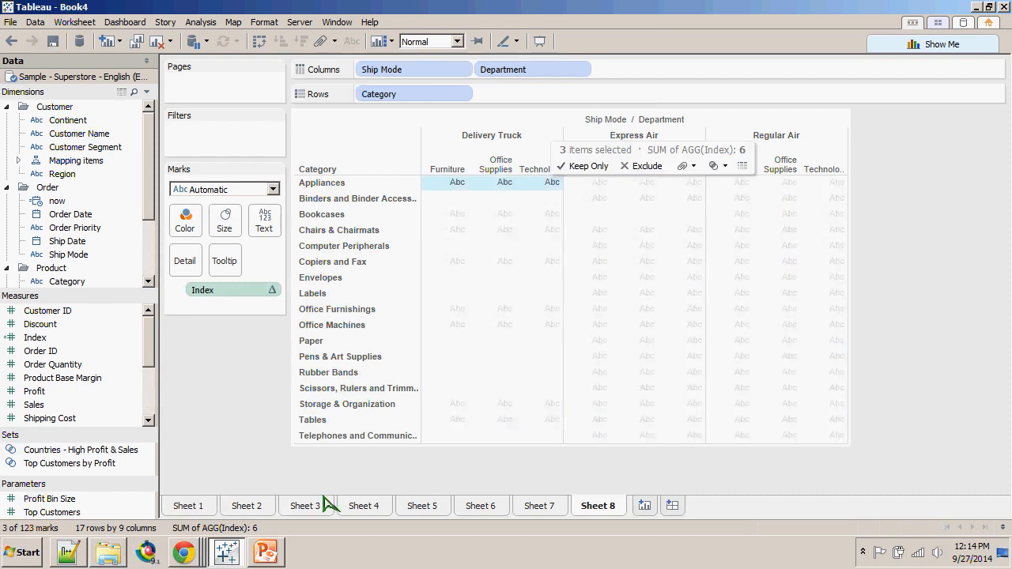
key(Escape)
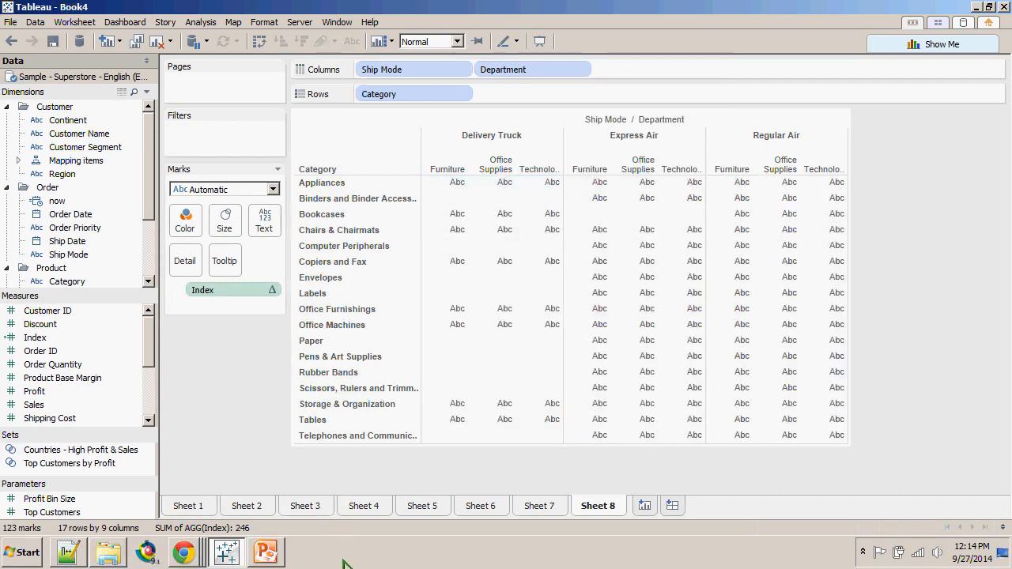
- Try removing Index from the Marks card, undo the removal, and review its Compute using options without changing them
drag(230, 290, 225, 385)
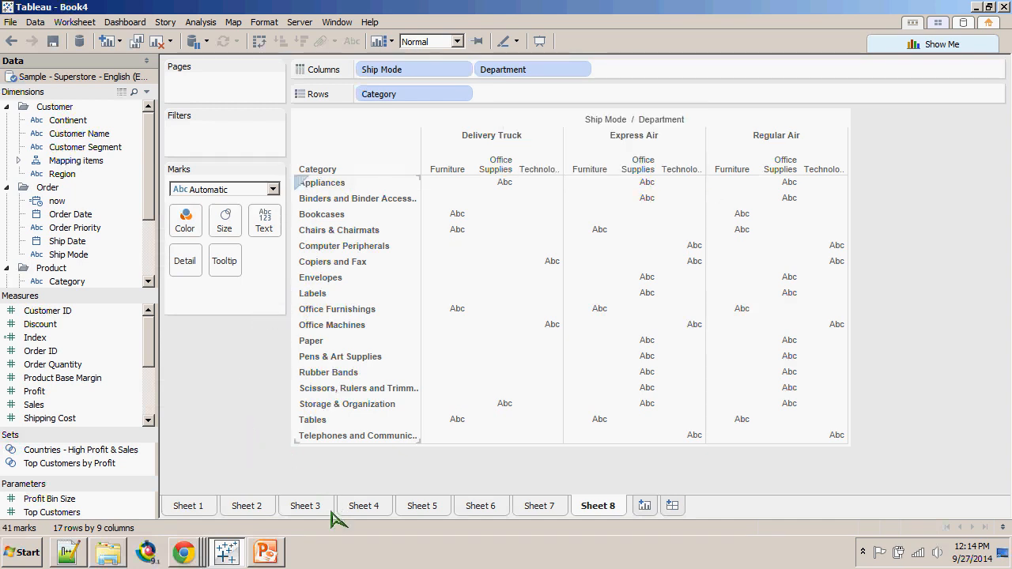
key(ctrl+z)
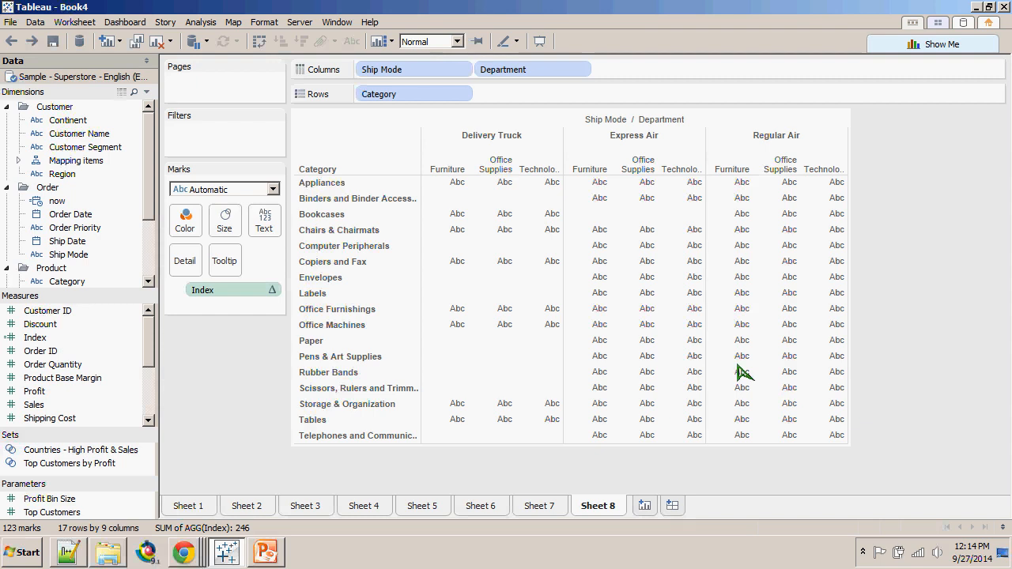
click(273, 290)
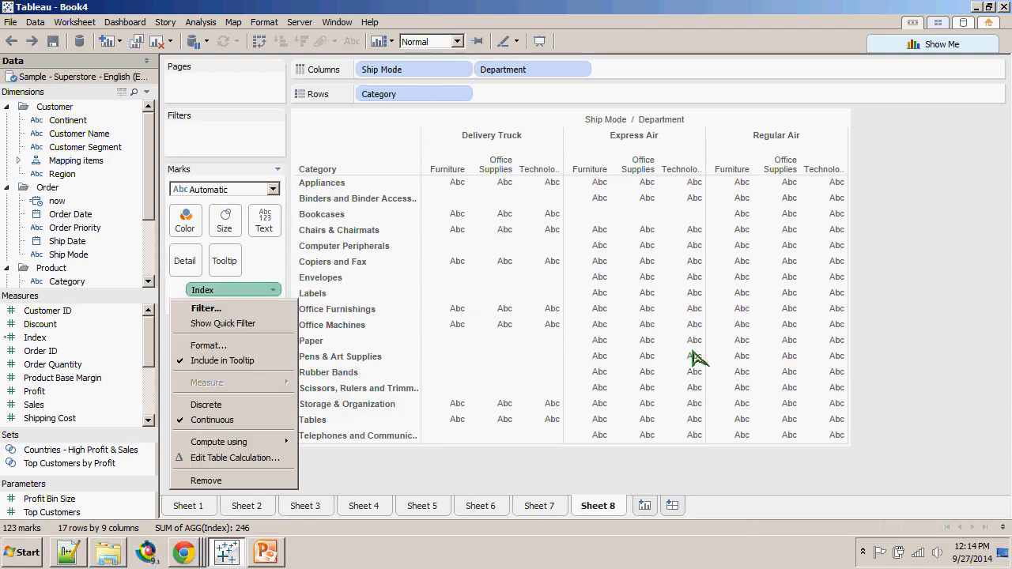
mouse_move(237, 442)
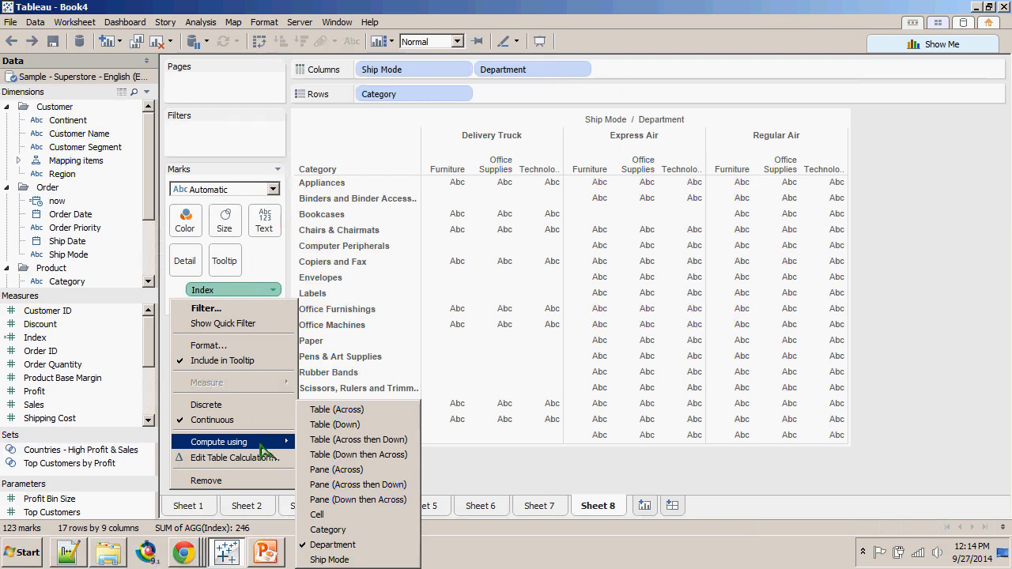
key(Escape)
key(Escape)
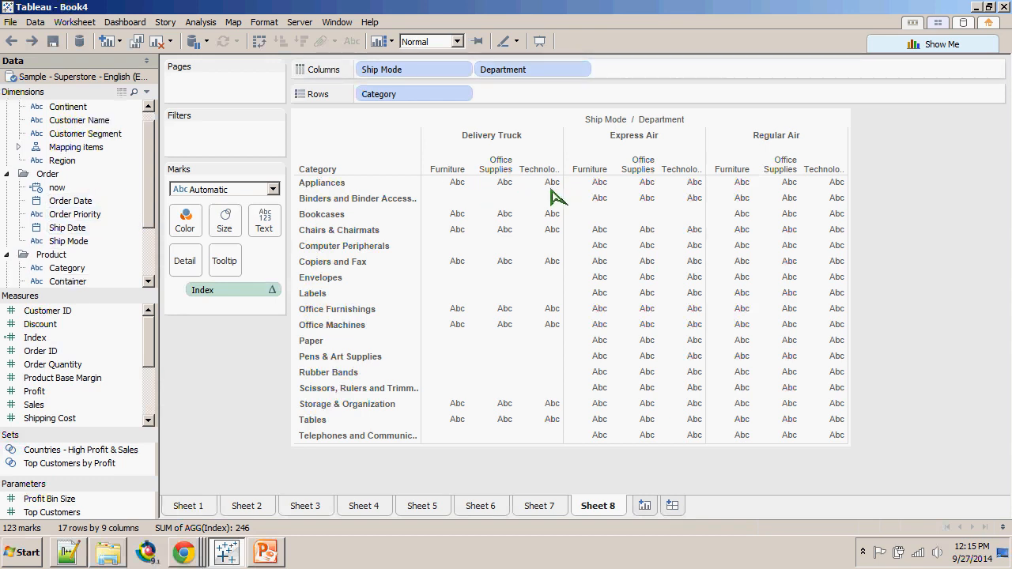
- Try adding Category to Columns after Department and converting Department to an attribute, and undo both changes
scroll(72, 215, down, 4)
drag(70, 215, 779, 68)
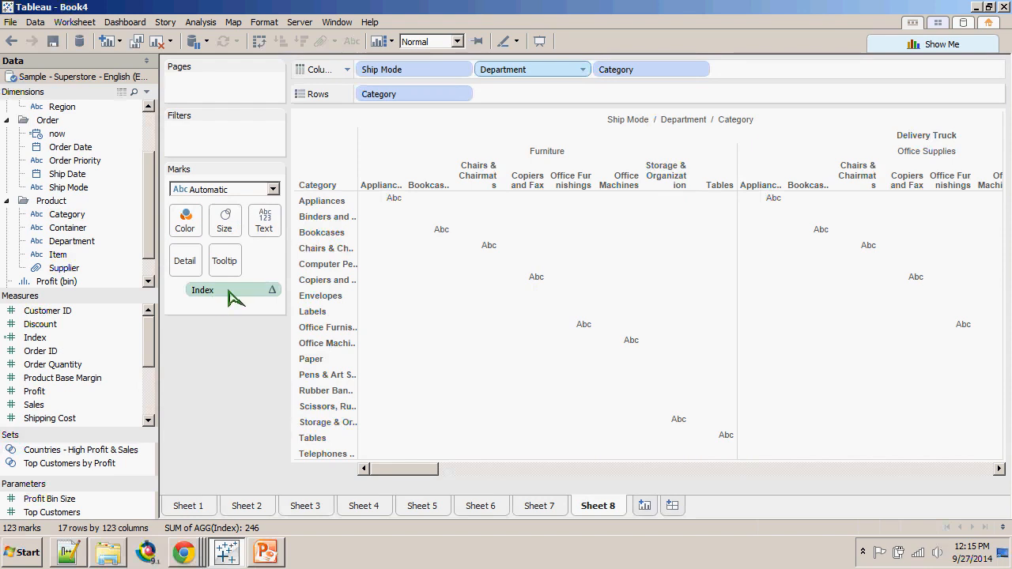
mouse_move(522, 69)
mouse_down()
mouse_move(52, 203)
mouse_move(595, 74)
mouse_move(539, 73)
mouse_up()
click(583, 70)
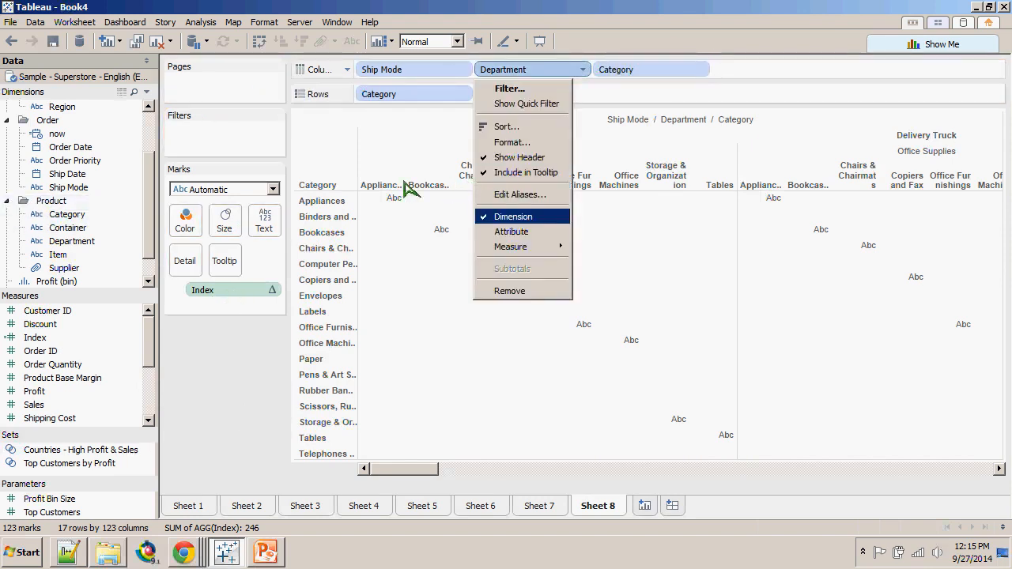
key(Down)
key(Return)
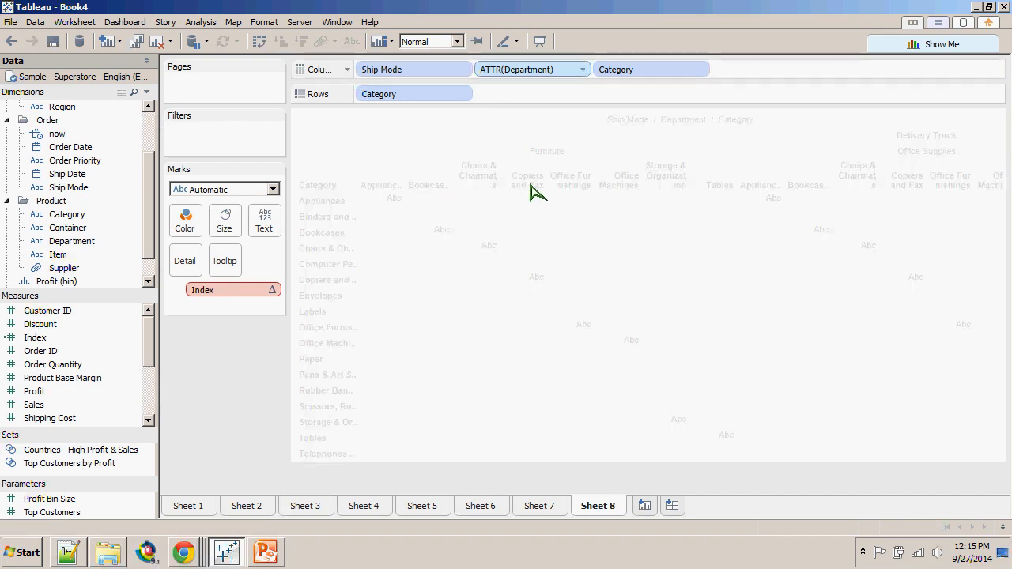
click(11, 41)
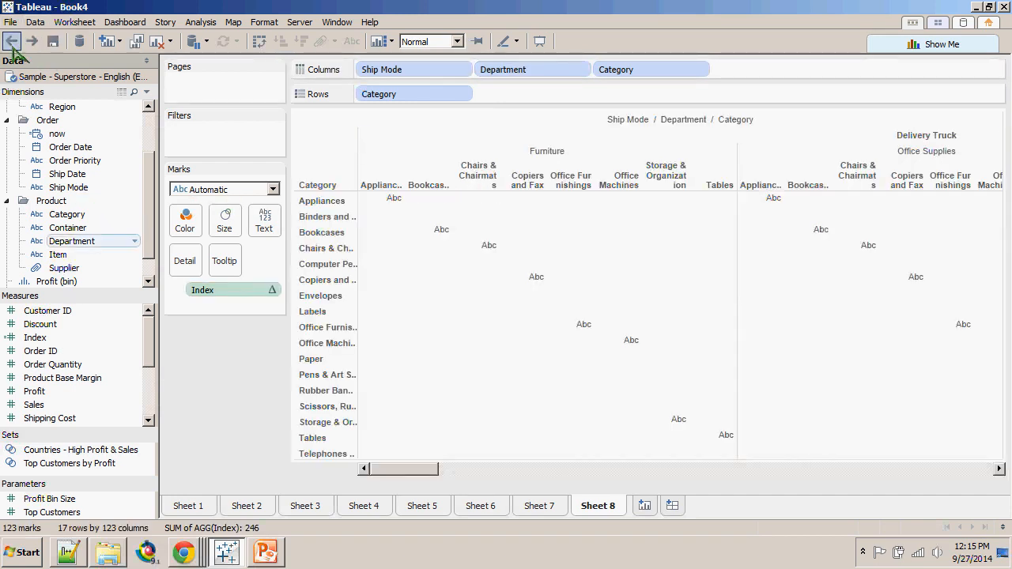
click(11, 41)
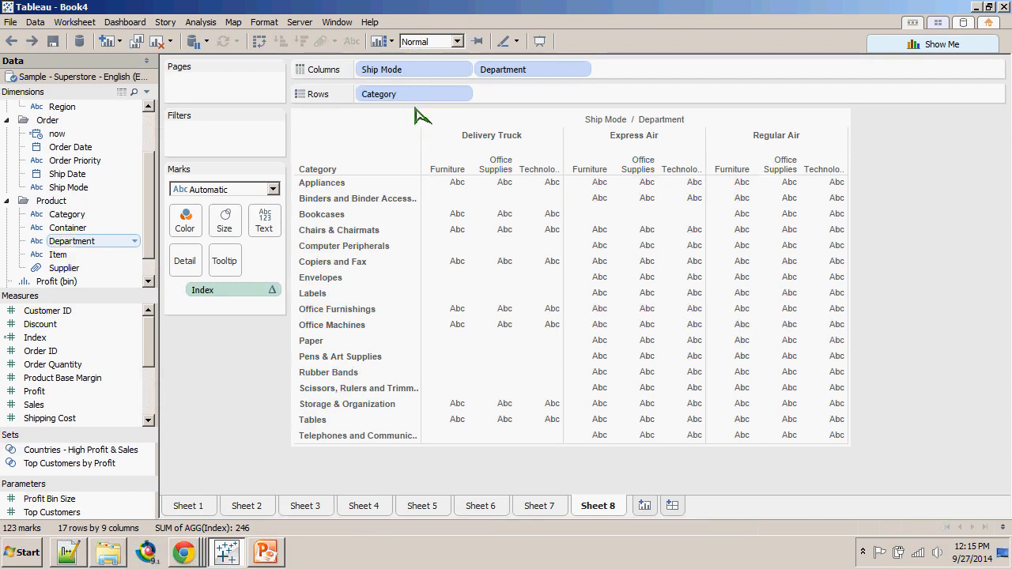
- Switch to the Tableau Data Densification document in Google Docs and highlight the section on ways to turn on both densification types
key(alt+Tab)
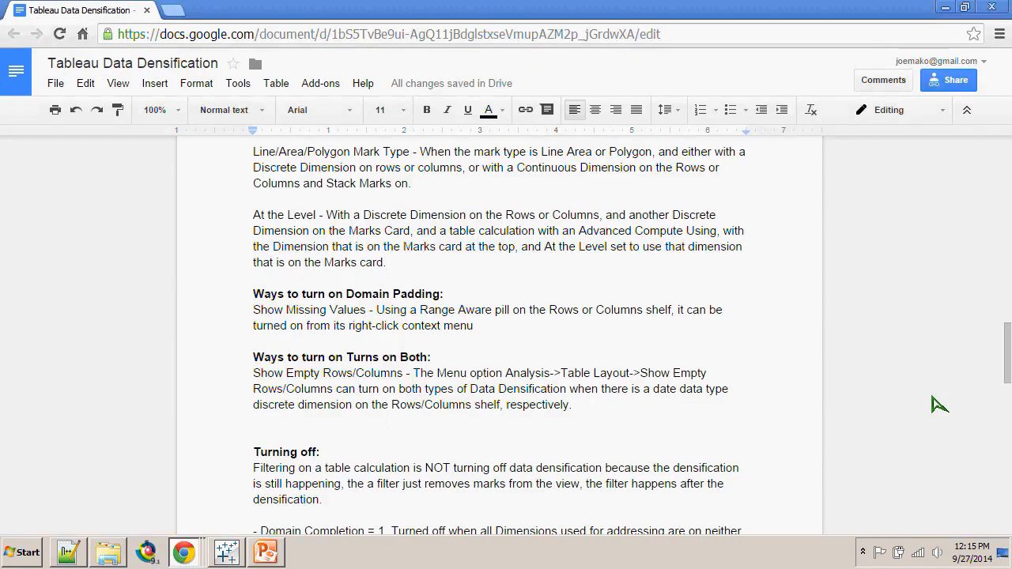
scroll(939, 404, down, 1)
scroll(939, 404, up, 1)
scroll(938, 404, down, 3)
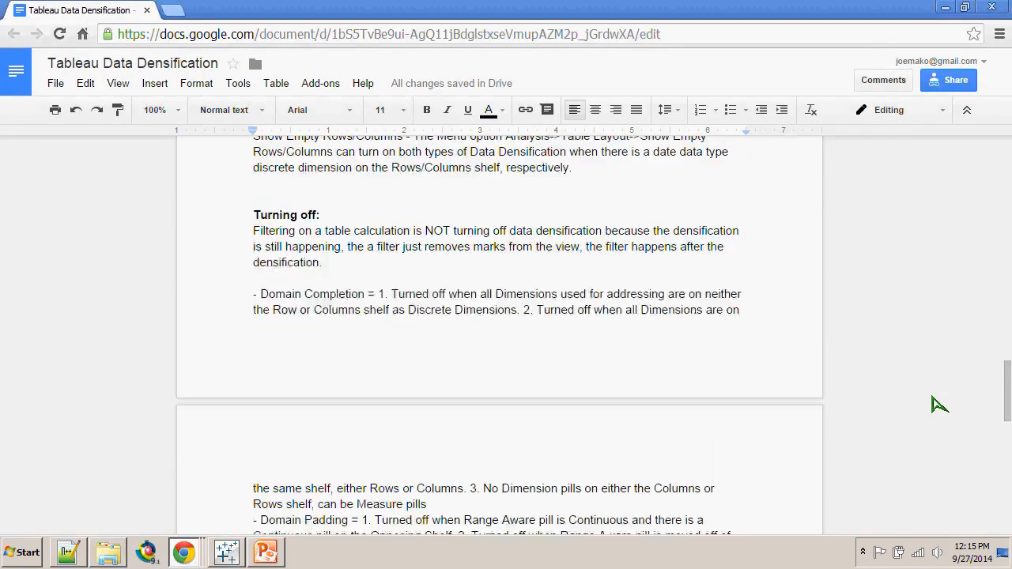
scroll(939, 404, up, 2)
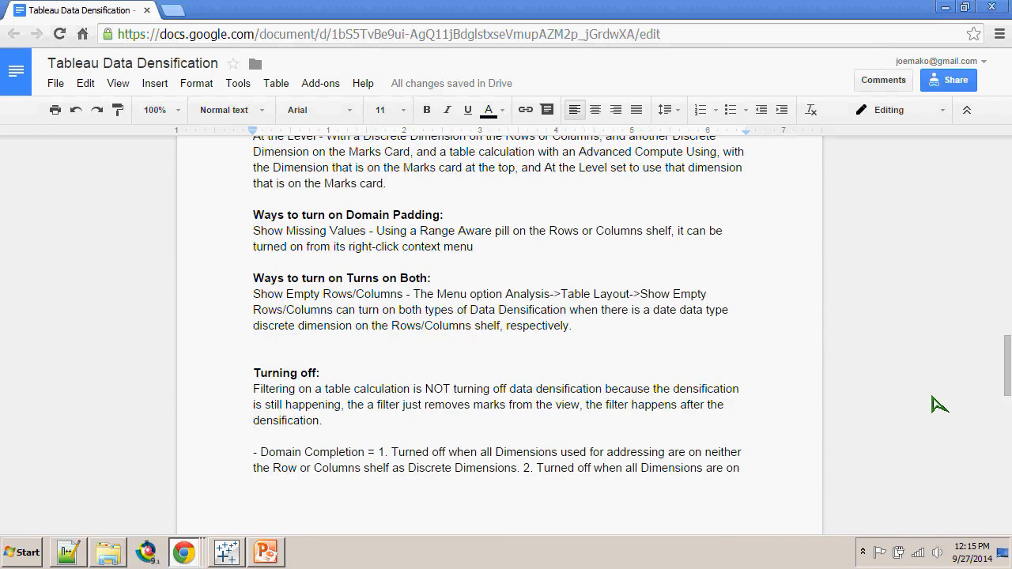
key(shift+Down)
key(shift+Down)
key(shift+Down)
key(shift+Down)
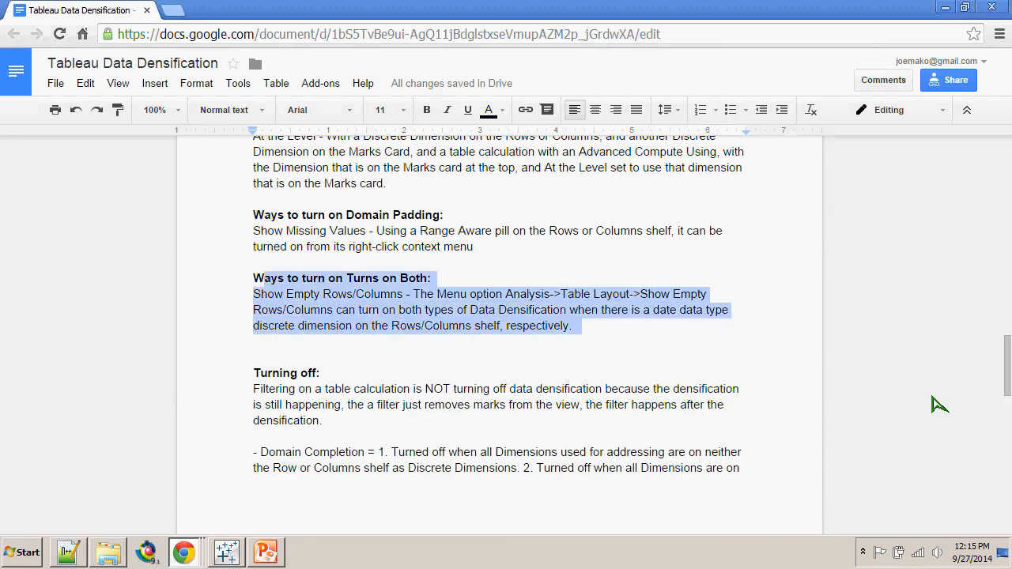
- Highlight the Domain Padding section, including Show Missing Values and the phrase about Range Aware pills on the Rows or Columns shelf
click(391, 215)
drag(313, 215, 479, 261)
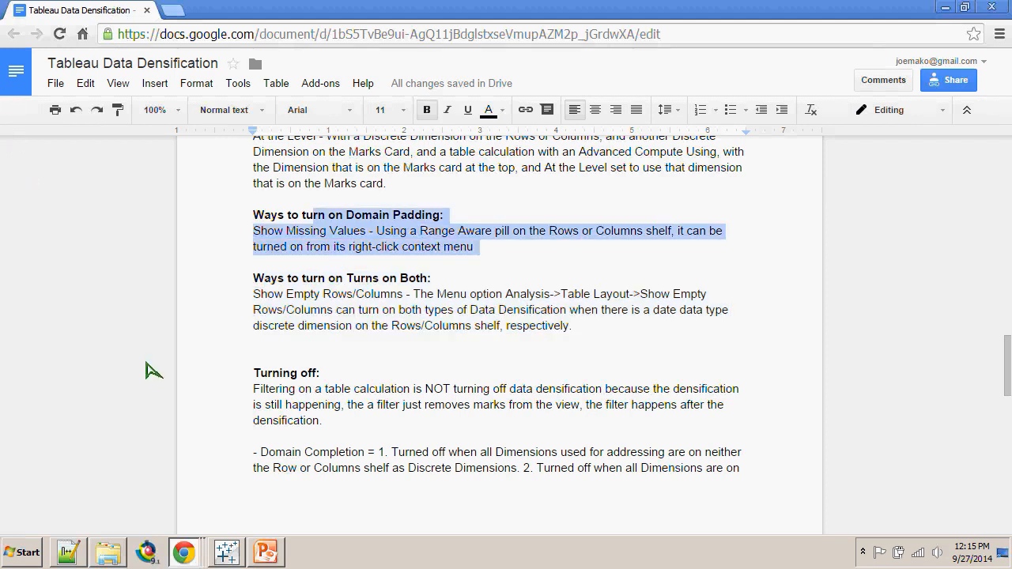
click(475, 247)
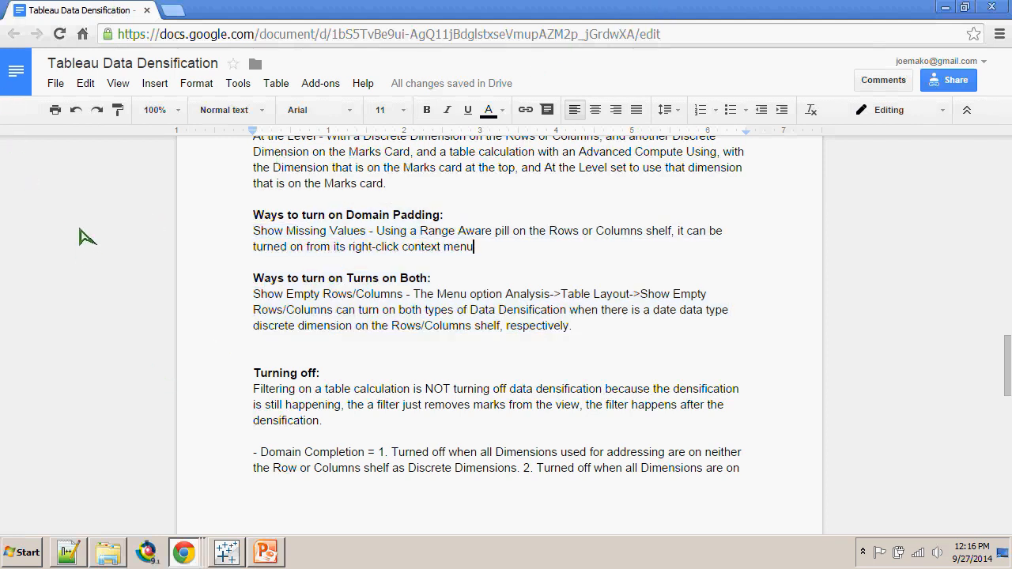
drag(367, 231, 253, 231)
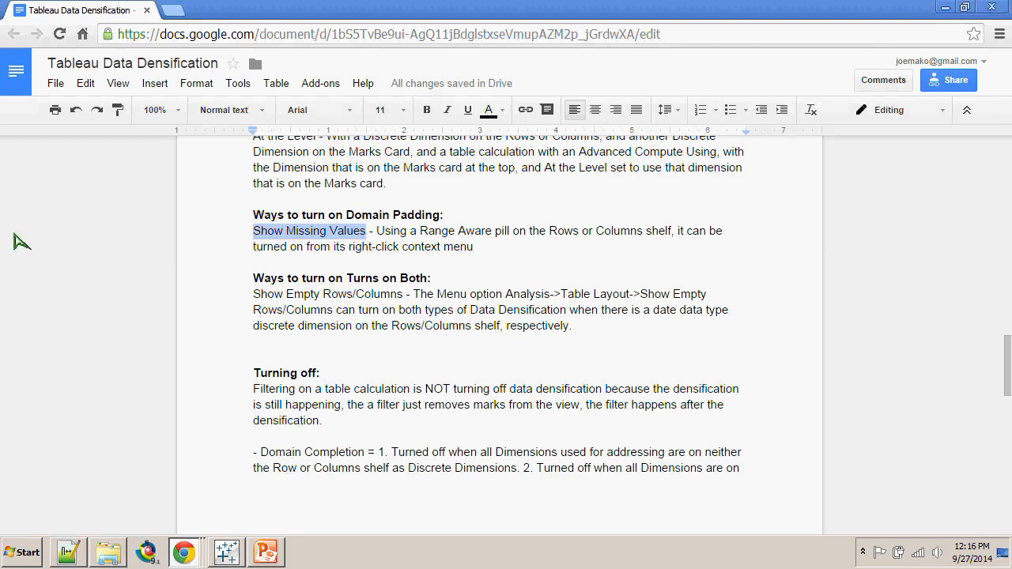
drag(466, 230, 687, 231)
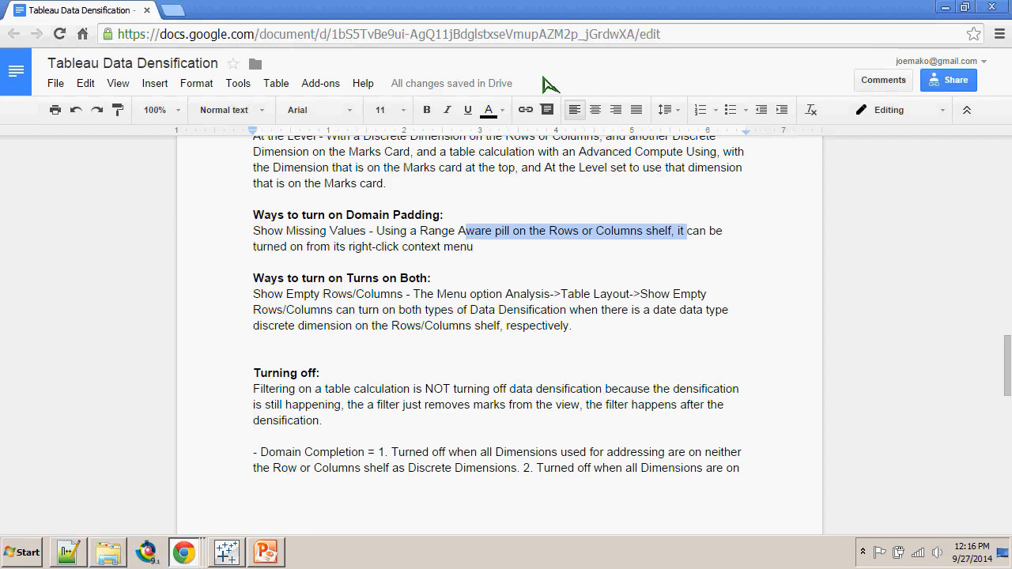
- Finish highlighting the context-menu note, switch back to Tableau, and place discrete MONTH(Order Date) on Columns in a new worksheet
drag(297, 247, 355, 247)
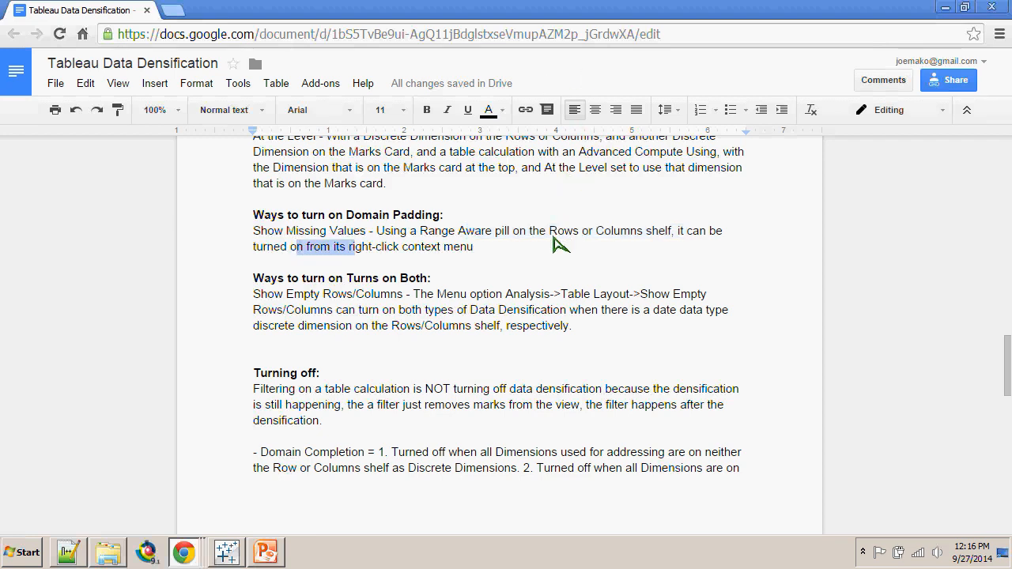
key(alt+Tab)
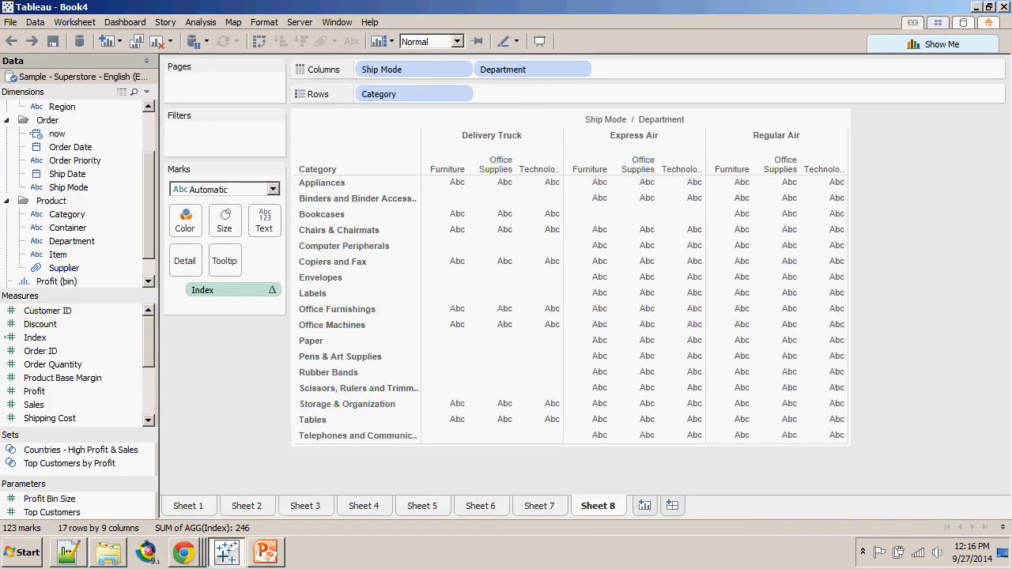
key(ctrl+m)
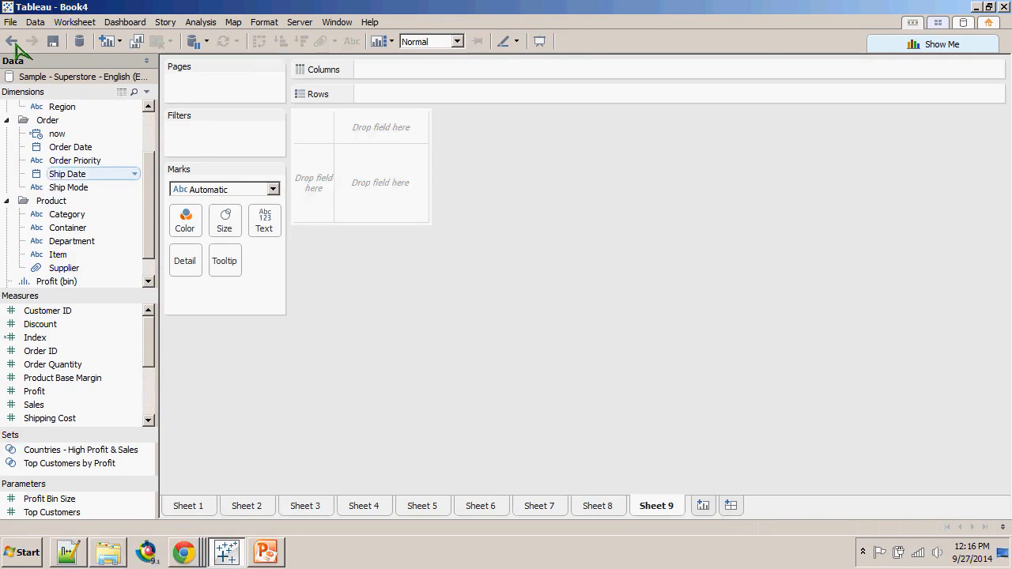
drag(70, 147, 396, 71)
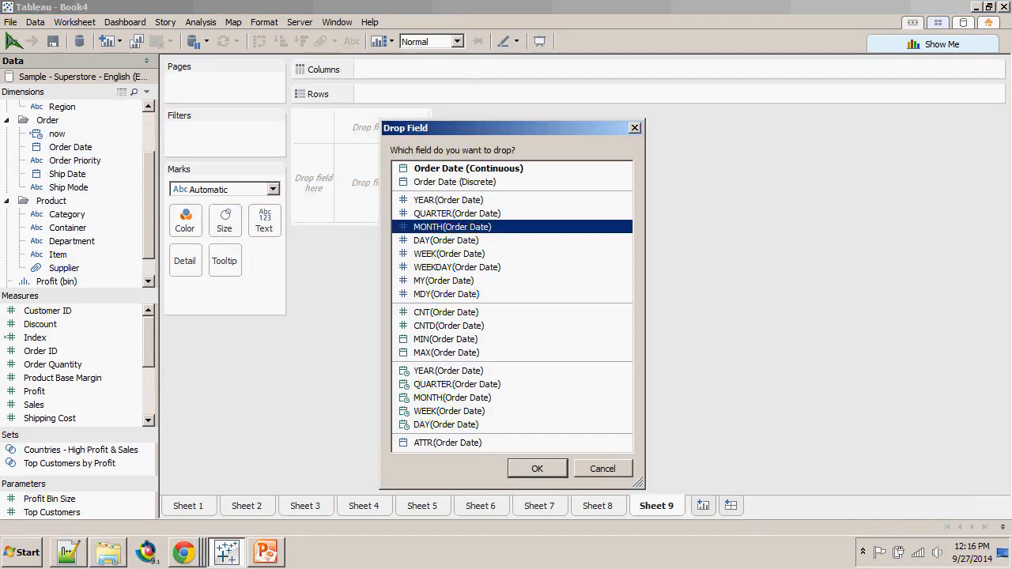
click(537, 468)
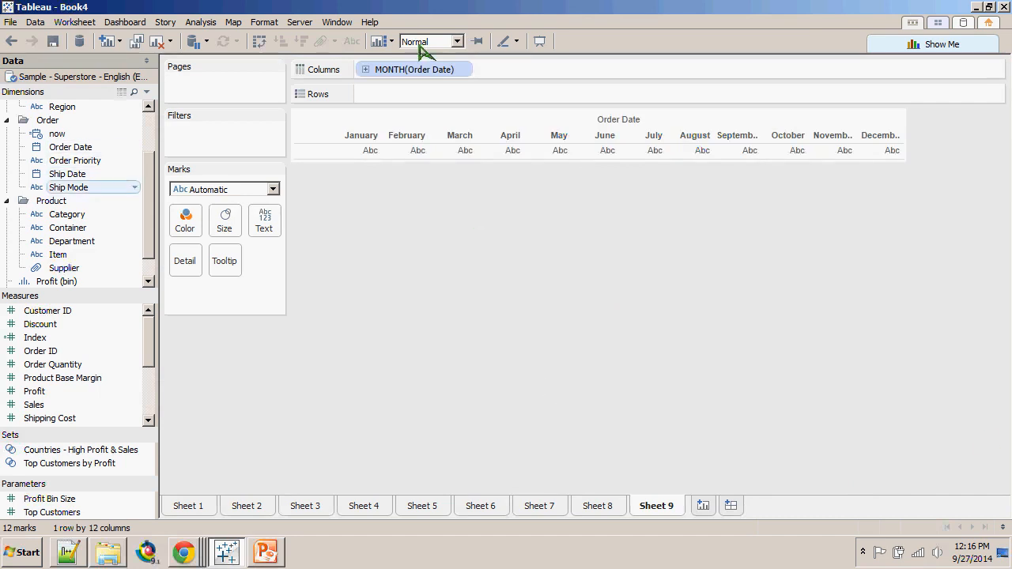
- Filter Customer Name to only four customers: the first, second, fourth and fifth names in the list
scroll(75, 190, up, 2)
drag(80, 134, 205, 133)
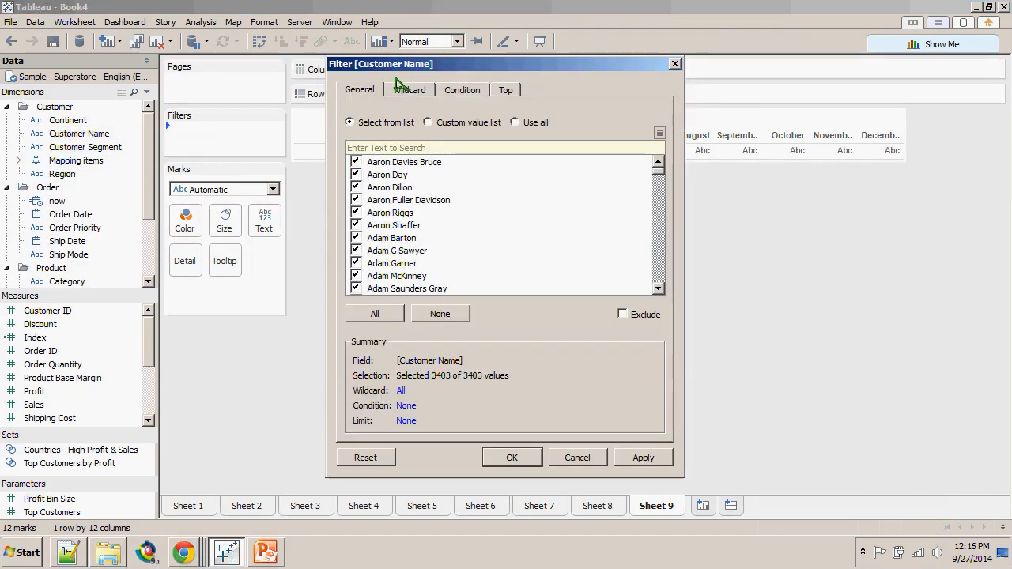
click(440, 314)
click(356, 162)
click(356, 175)
click(356, 201)
click(356, 213)
click(356, 225)
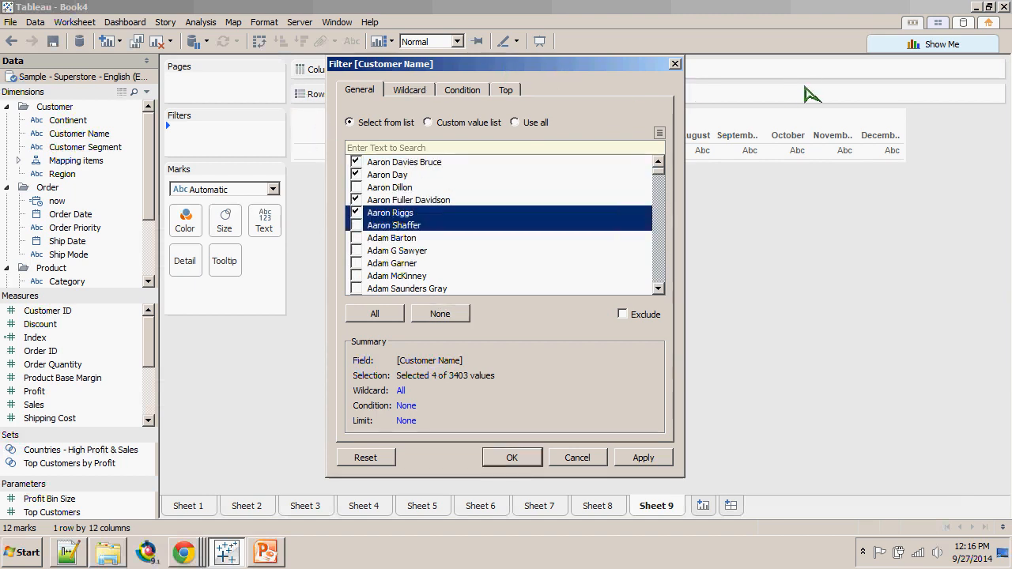
click(512, 458)
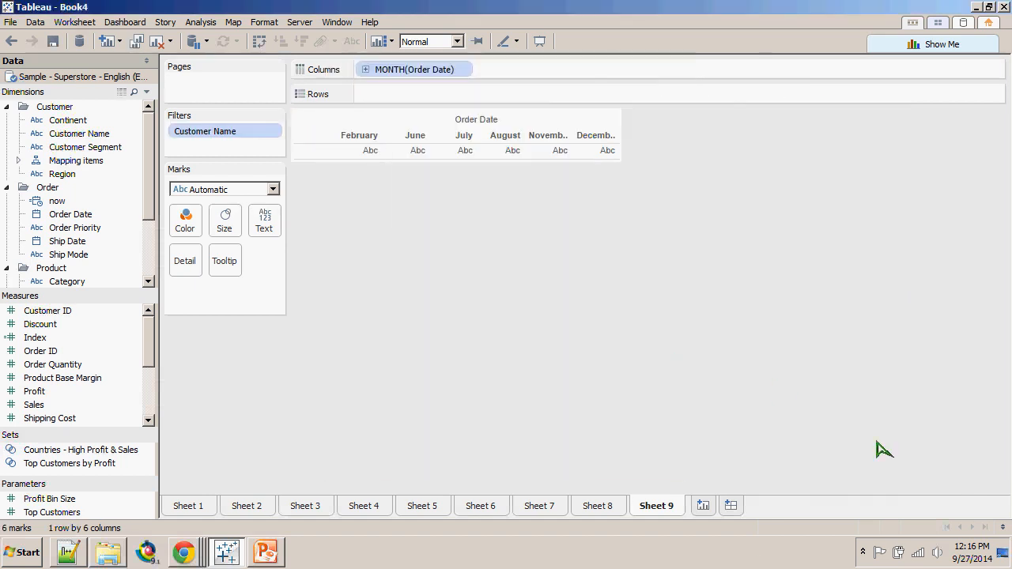
- Change Order Date on Columns to continuous Month and enable Show Missing Values for it
click(465, 69)
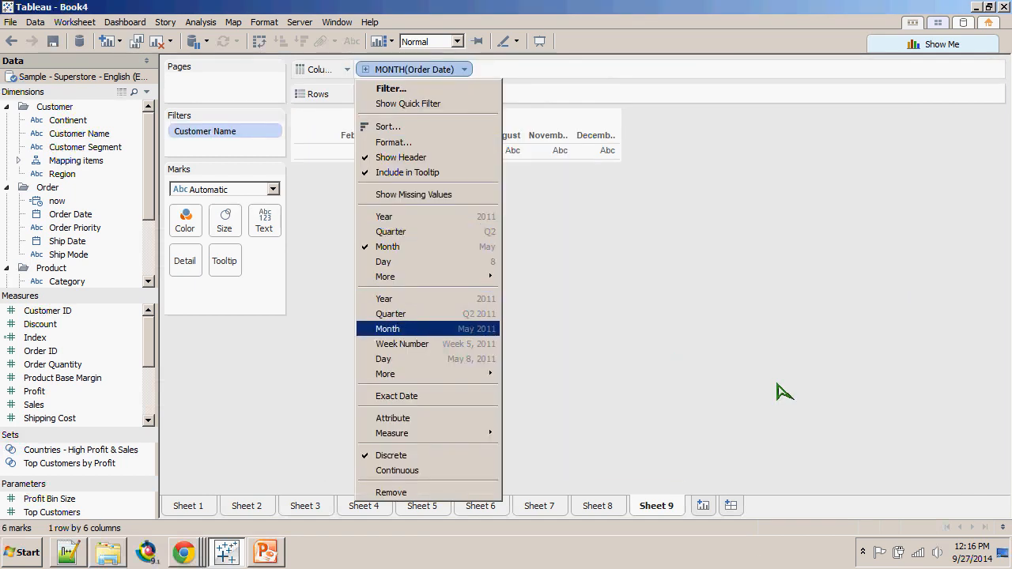
click(428, 329)
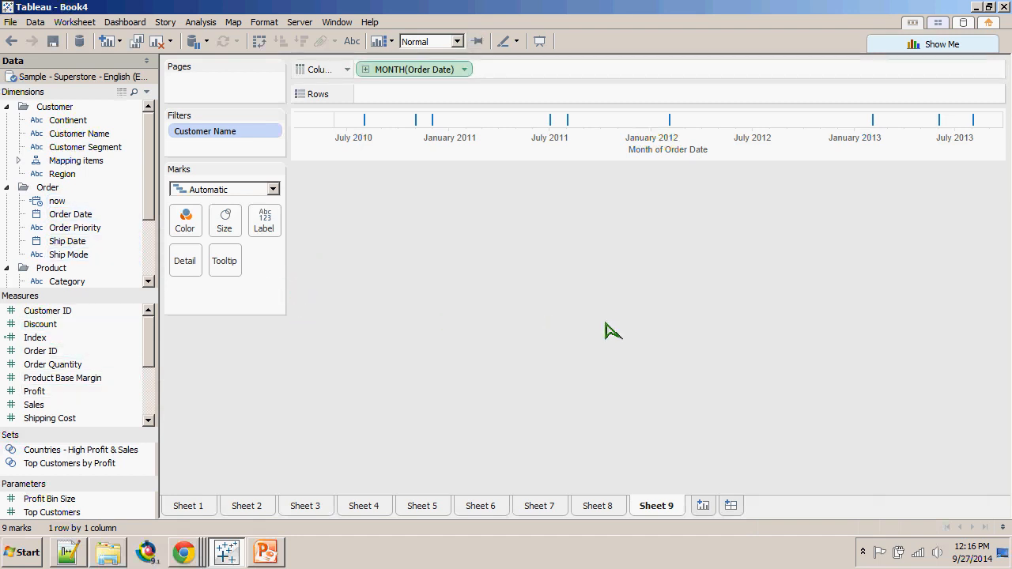
click(465, 70)
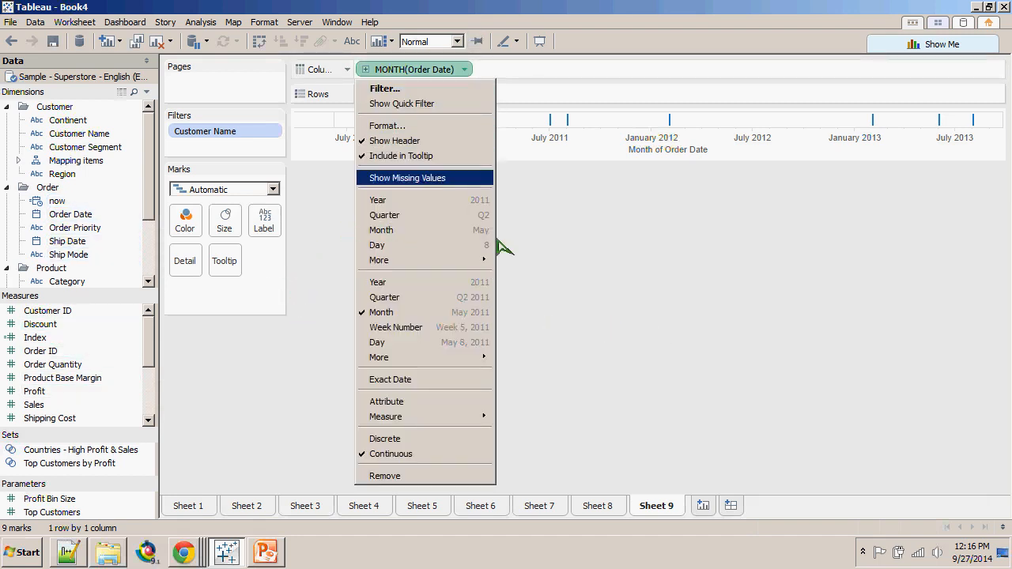
key(Return)
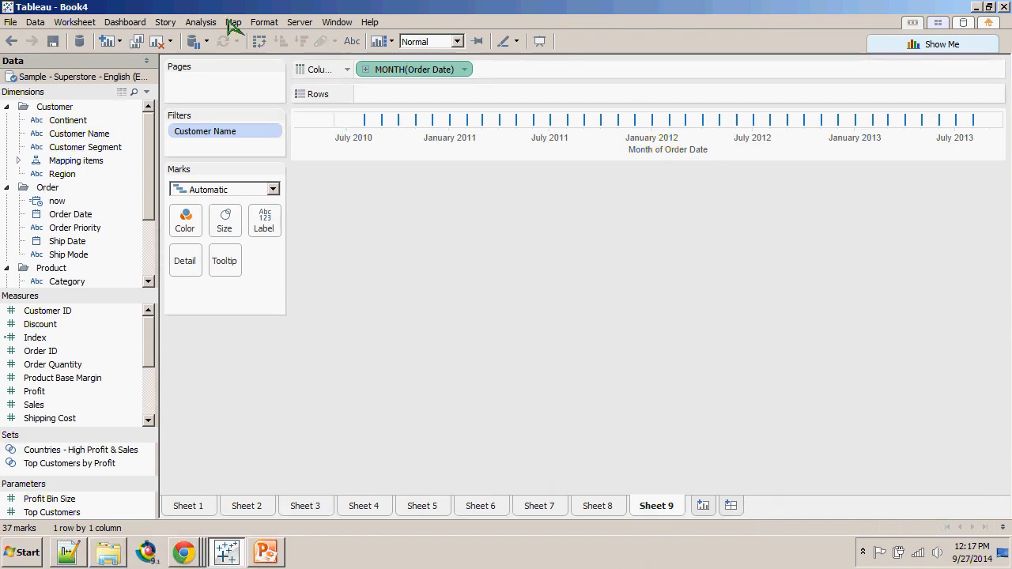
- Change Order Date to continuous Quarter and plot Sales on Rows
click(464, 70)
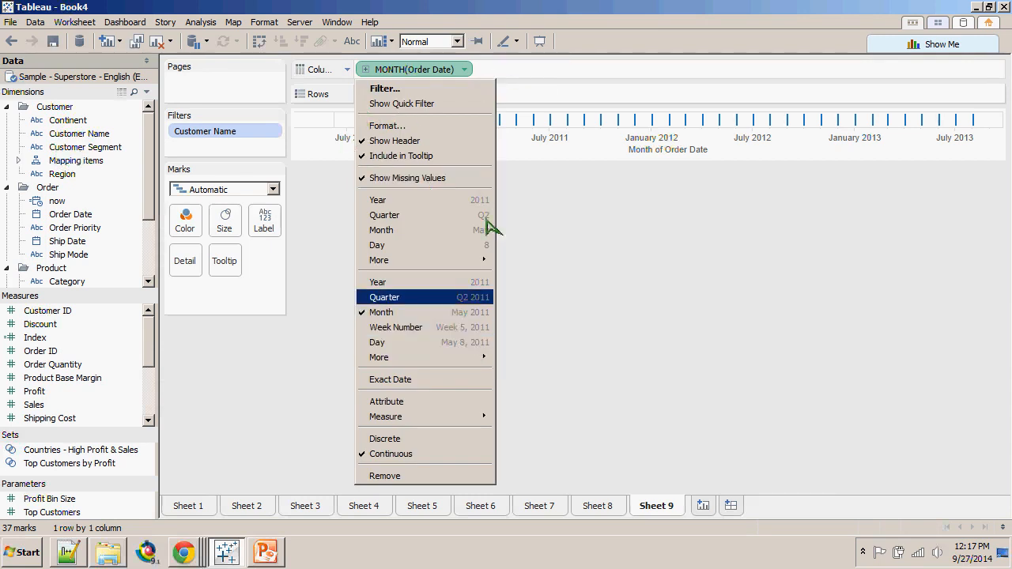
click(427, 297)
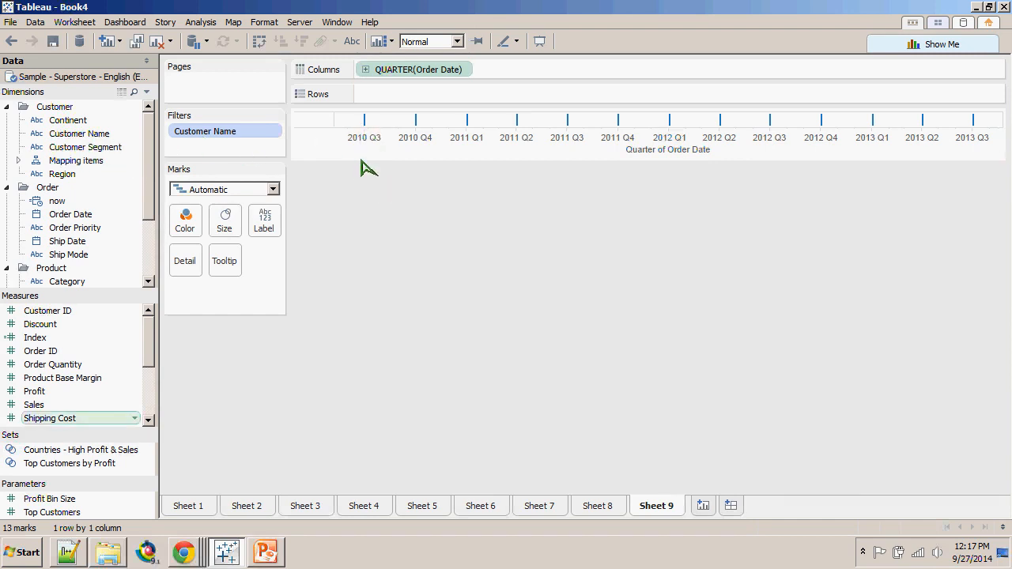
drag(34, 405, 361, 210)
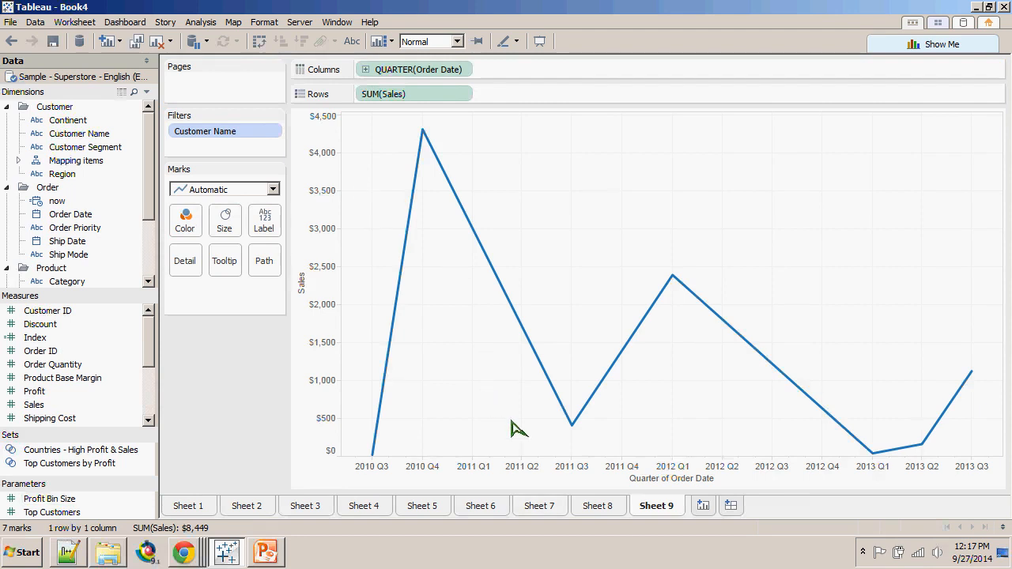
- Set Order Date back to continuous Month and remove SUM(Sales) from Rows
click(465, 69)
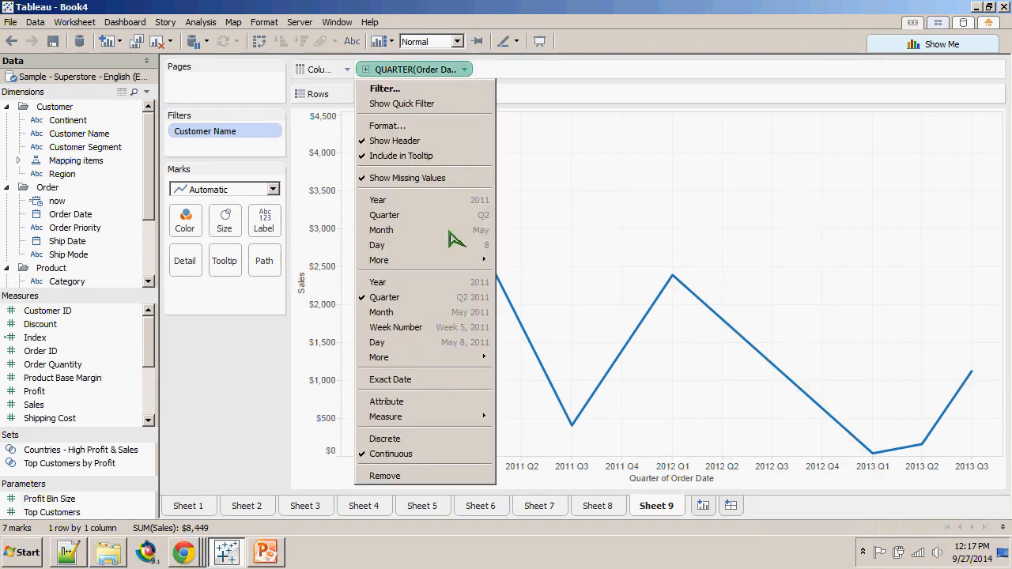
click(453, 312)
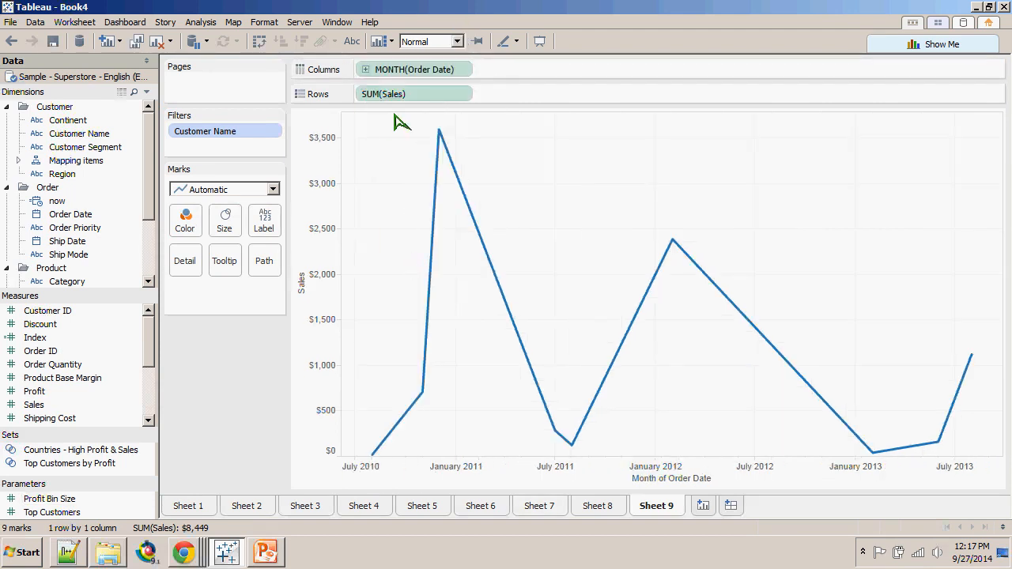
drag(407, 95, 245, 364)
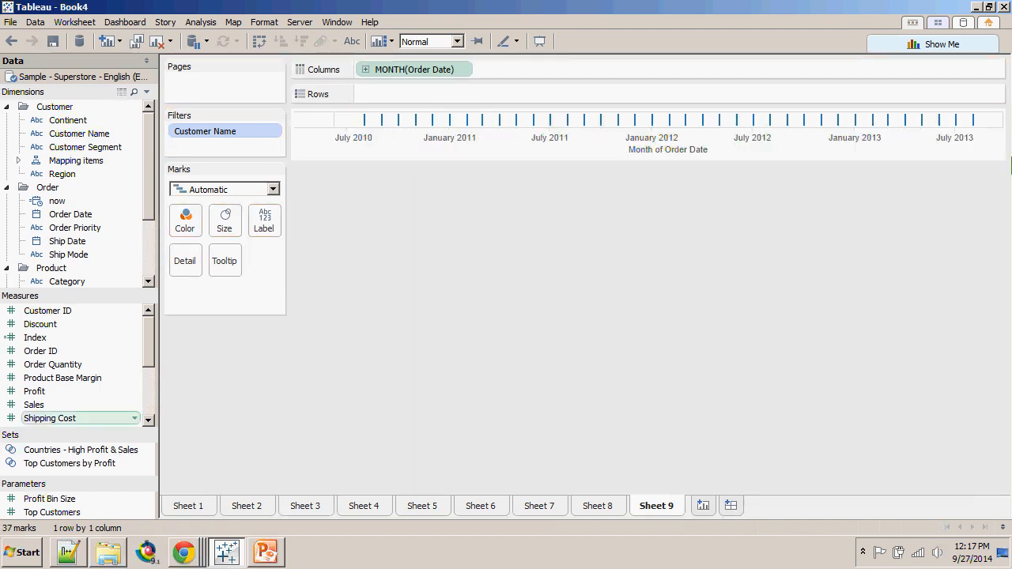
- Plot Sales on Rows against the months and add Index to the Marks card
drag(34, 405, 367, 137)
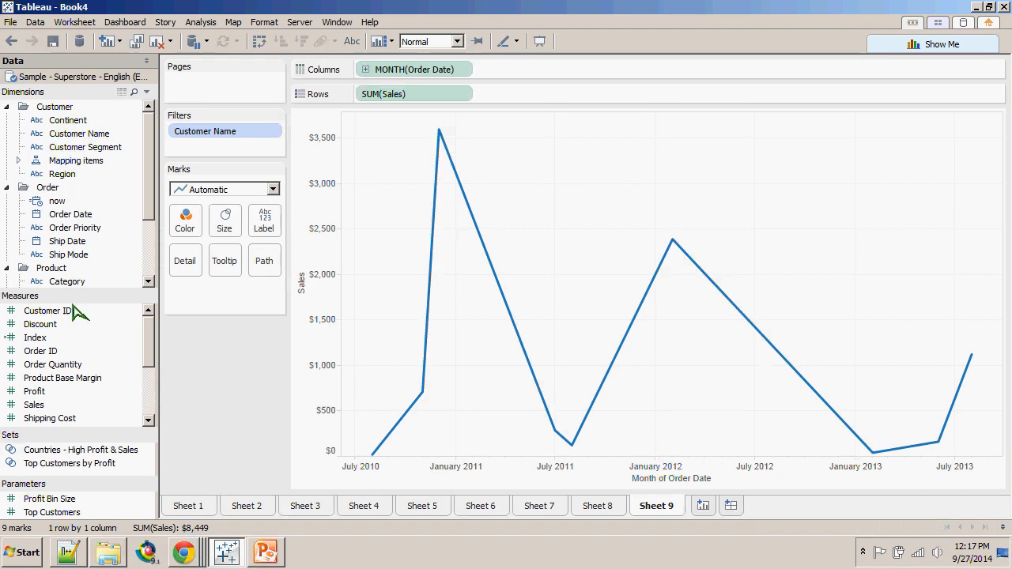
drag(39, 337, 452, 140)
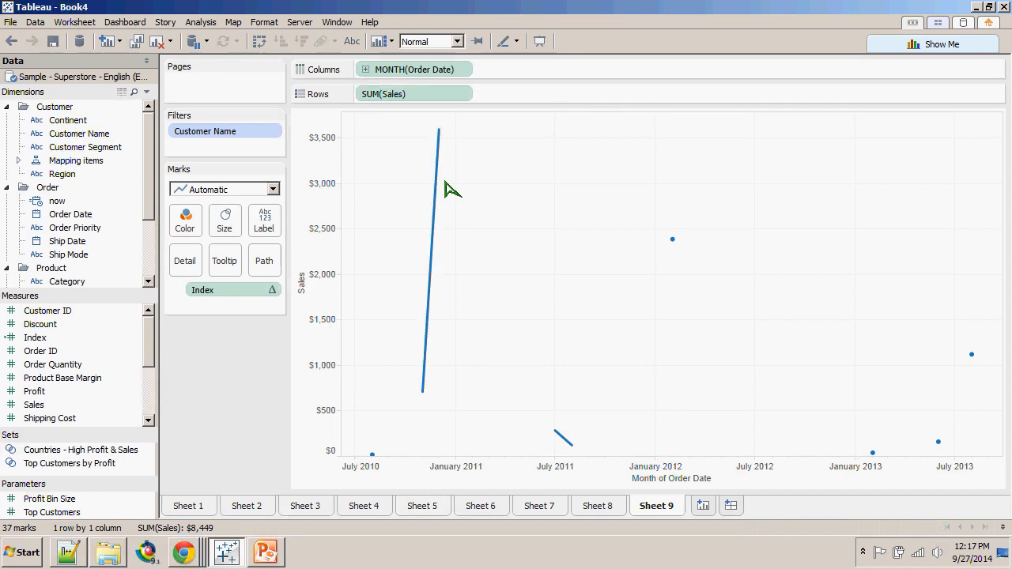
- Format the SUM(Sales) pane so marks for special values use Show at Default Value, and close the formatting options
click(464, 94)
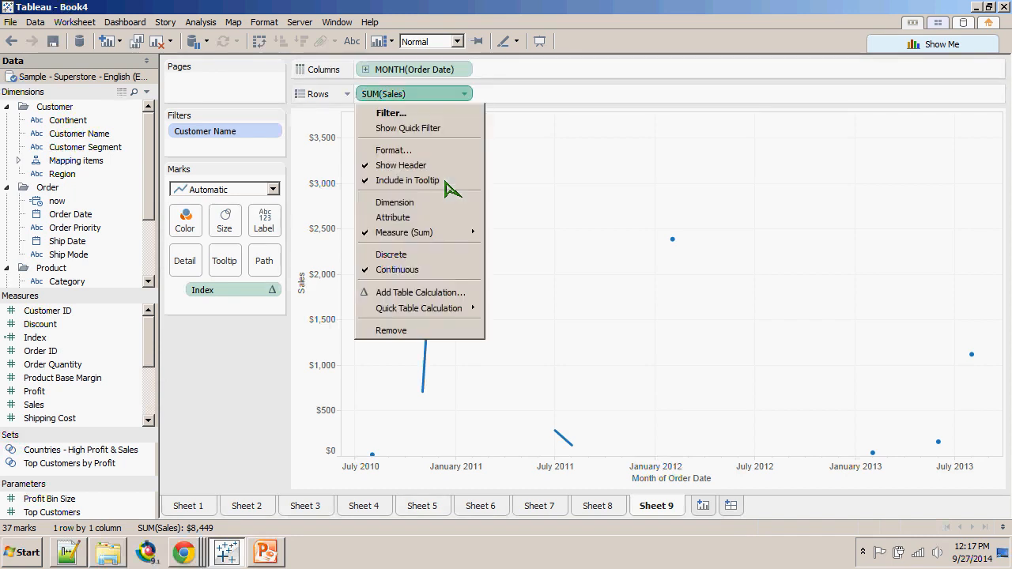
click(393, 150)
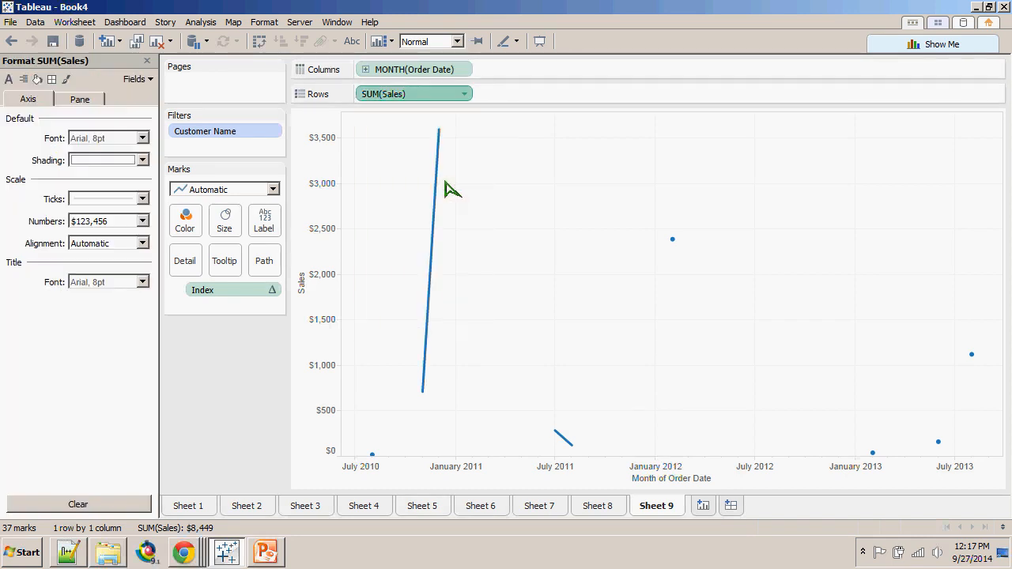
click(80, 98)
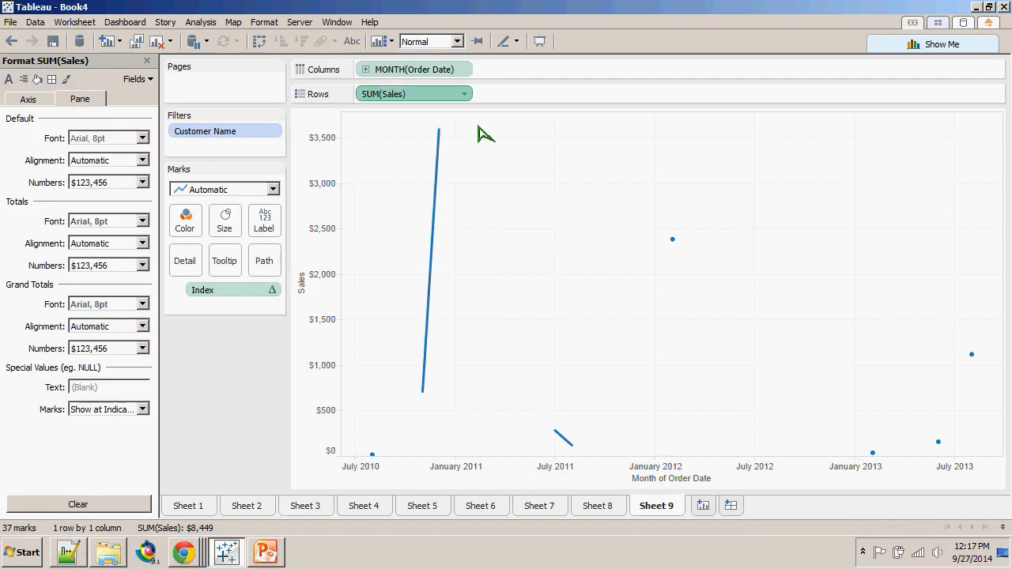
click(143, 409)
click(113, 438)
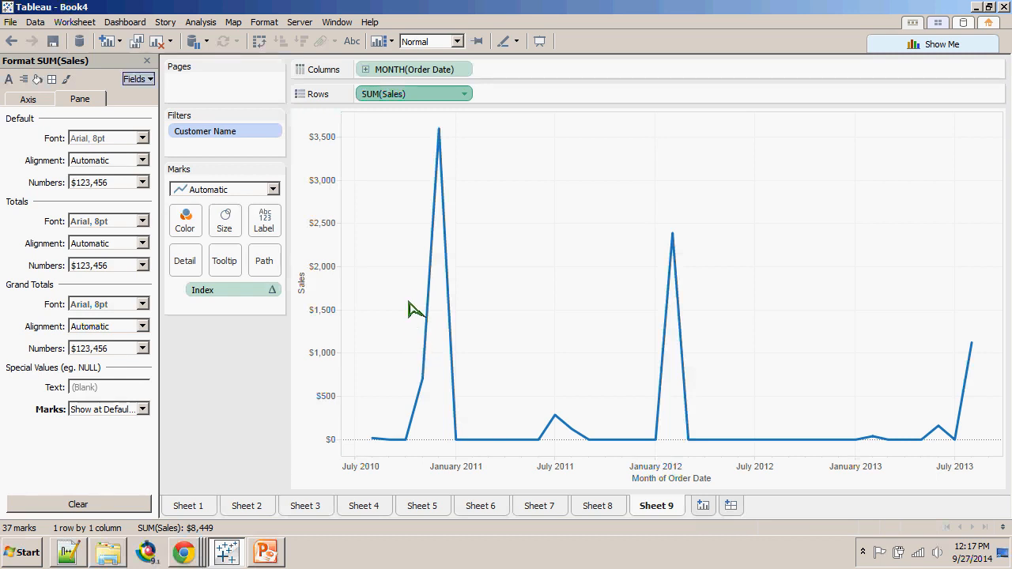
click(147, 61)
- Set the Index table calculation to compute using Order Date
click(272, 290)
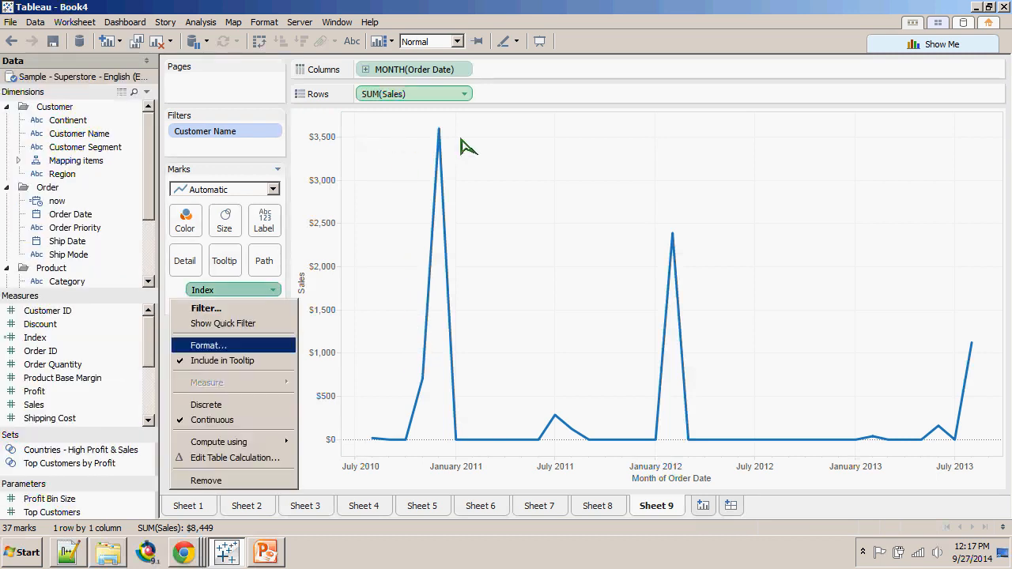
mouse_move(280, 442)
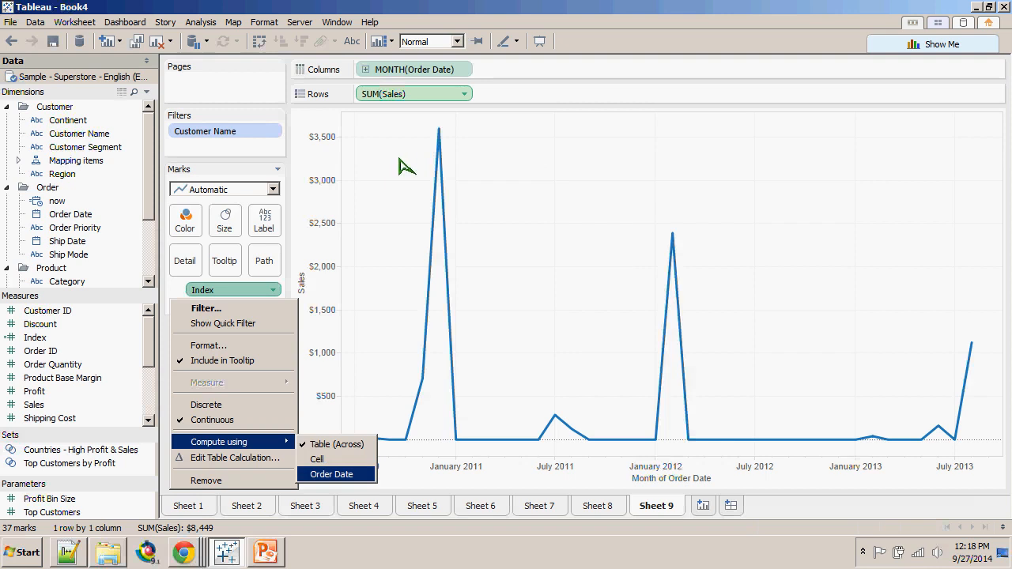
click(330, 475)
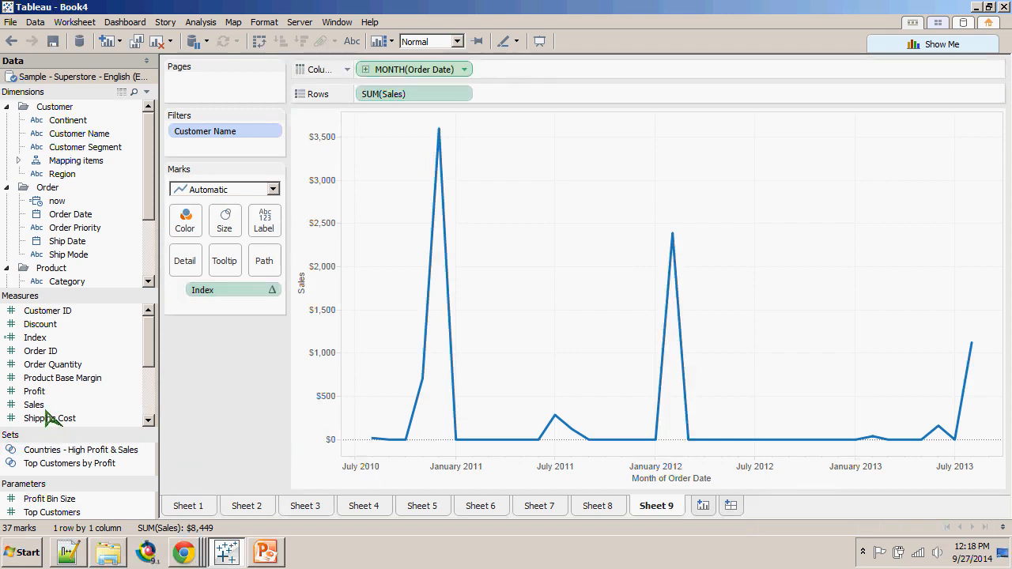
- Review the MONTH(Order Date) options and the Compute using choices for Index without changing them
click(465, 69)
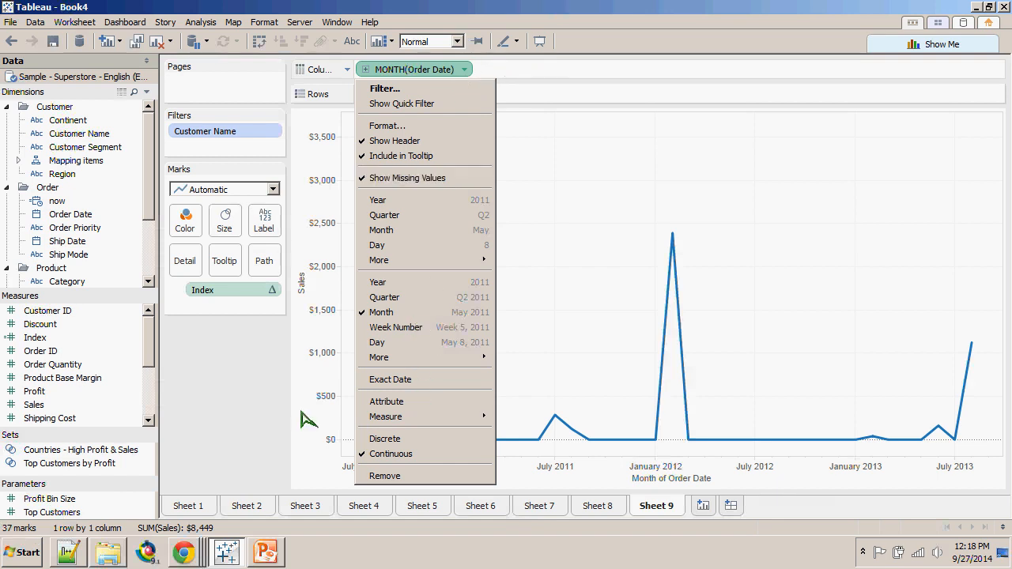
click(304, 467)
click(273, 290)
mouse_move(219, 442)
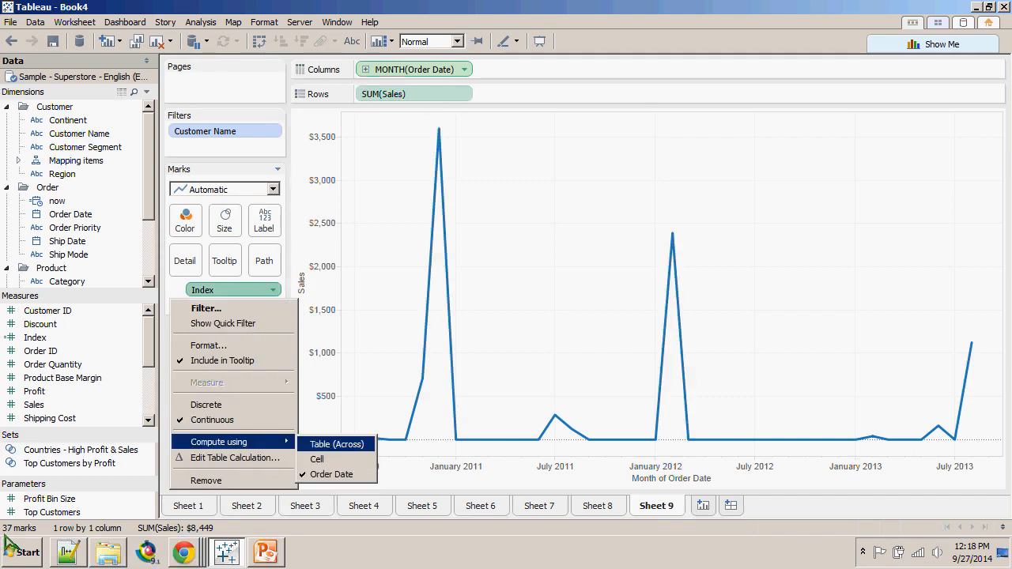
click(298, 114)
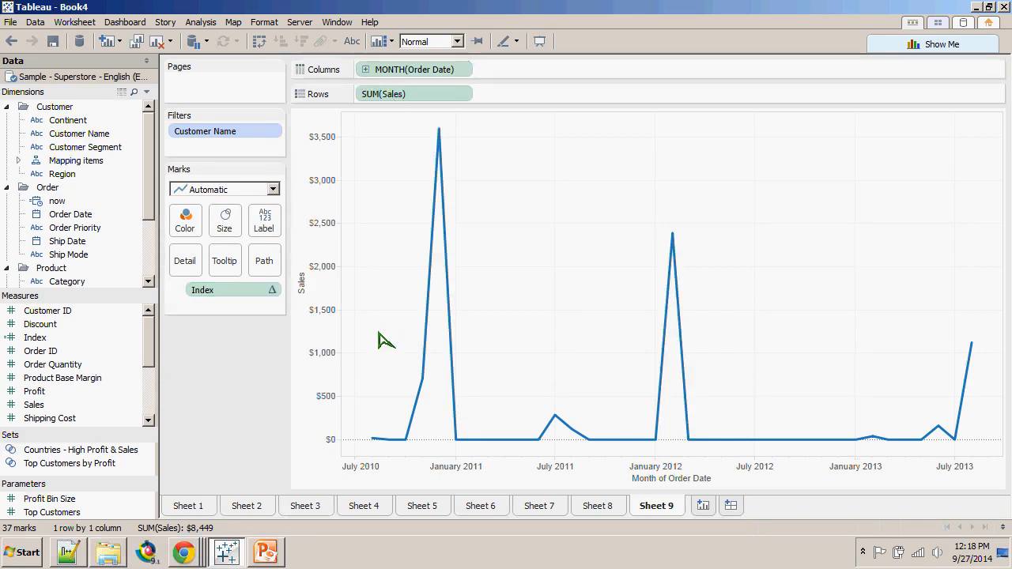
- Clear Sales and Index from the view, keeping MONTH(Order Date) on Columns
drag(415, 70, 239, 303)
drag(381, 320, 32, 340)
drag(190, 292, 198, 345)
key(ctrl+z)
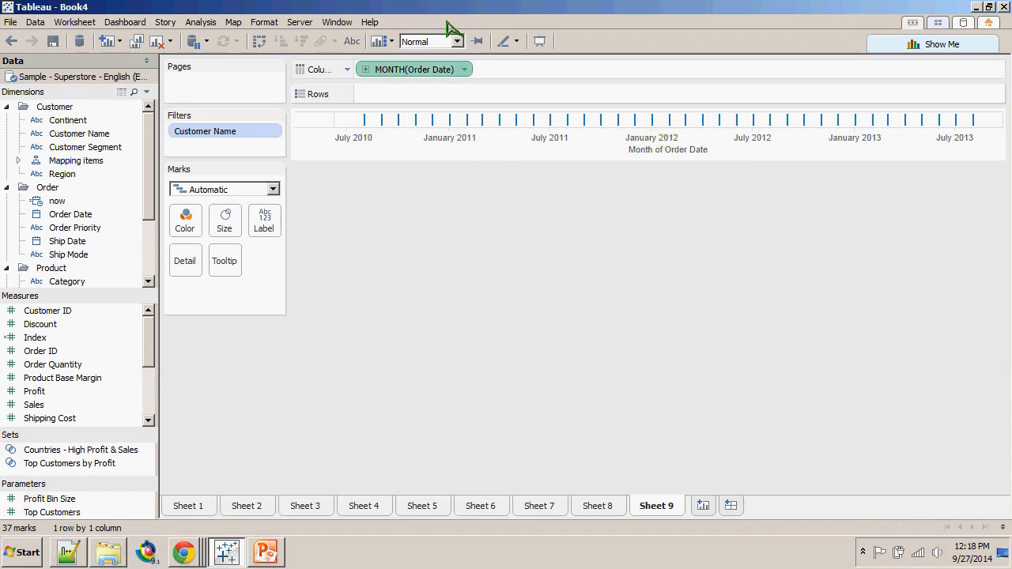
- Check the MONTH(Order Date) options, try moving the field from Columns to the Marks card, and undo the move
click(465, 70)
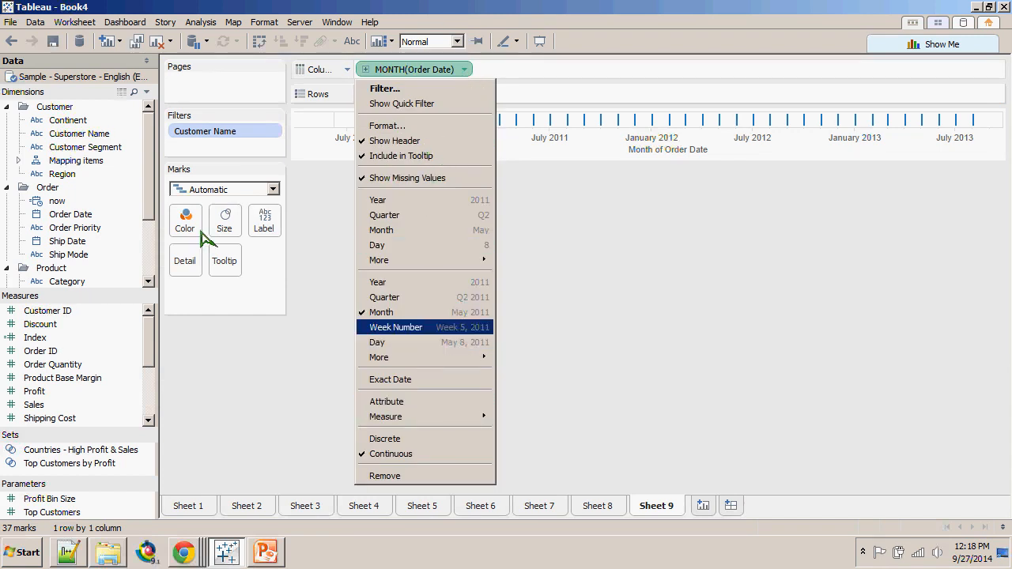
click(86, 102)
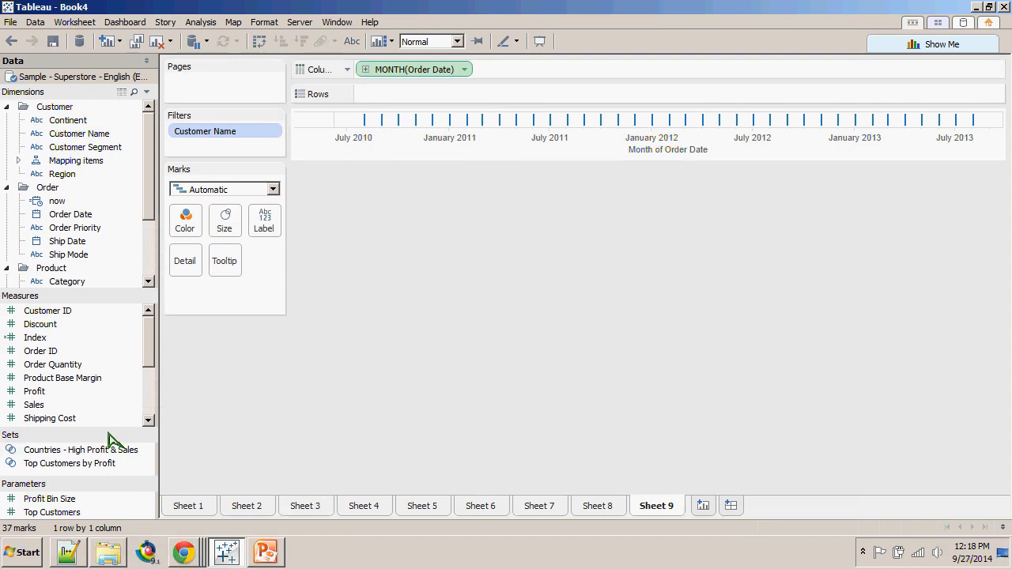
drag(415, 69, 237, 290)
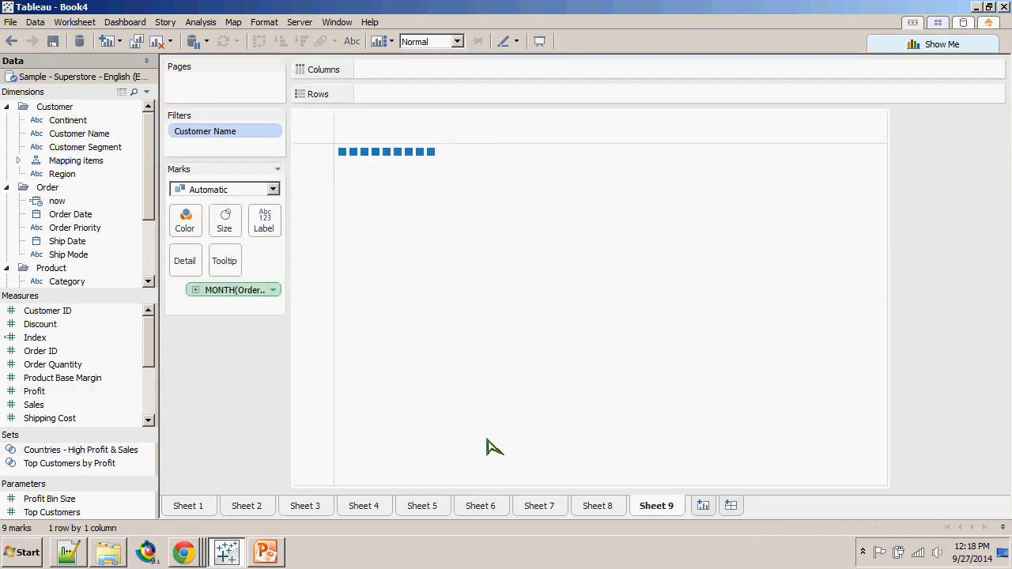
key(ctrl+z)
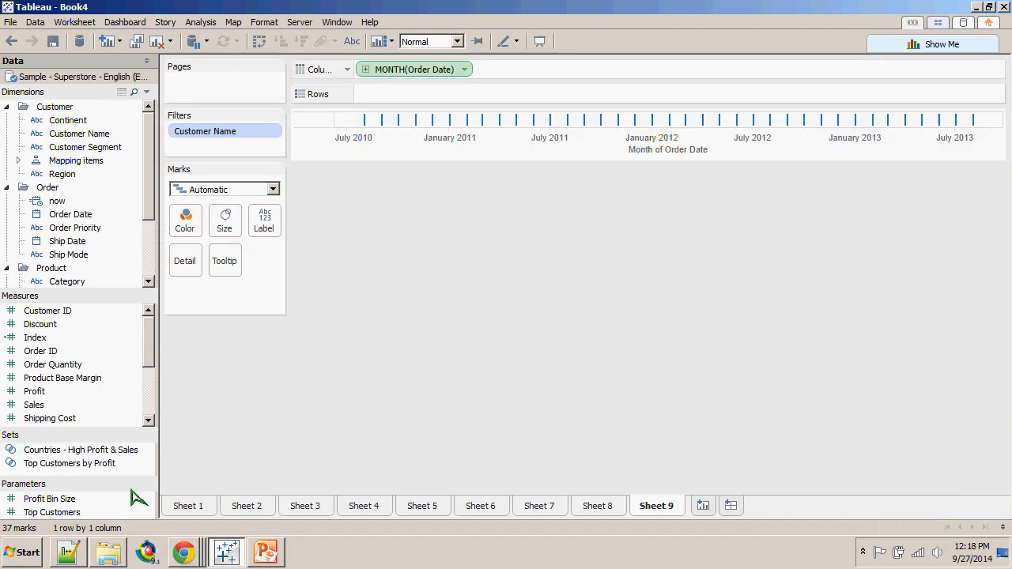
- Turn off Show Missing Values for MONTH(Order Date), then move the field from Columns to the Marks card and check its options
click(464, 69)
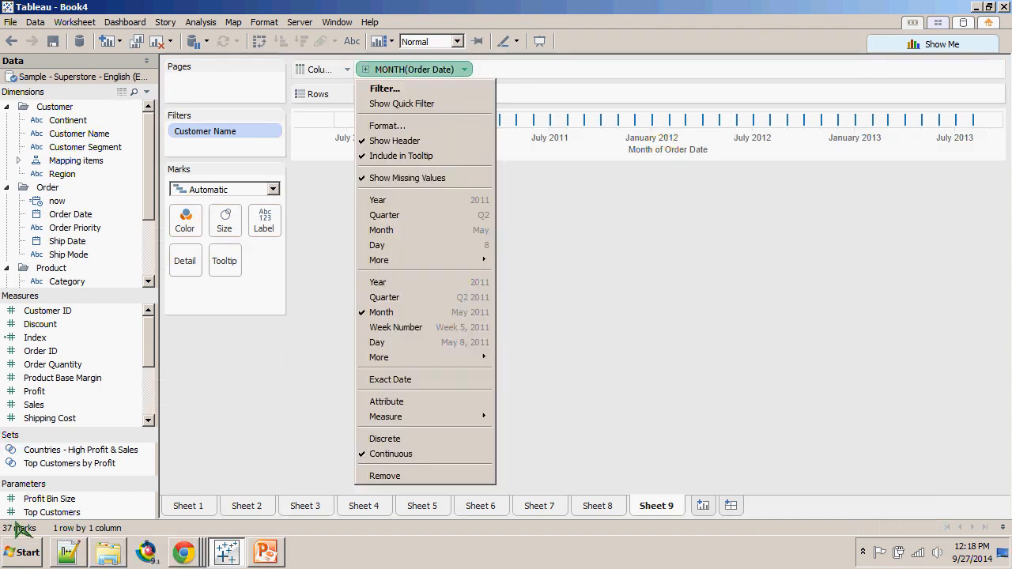
click(403, 177)
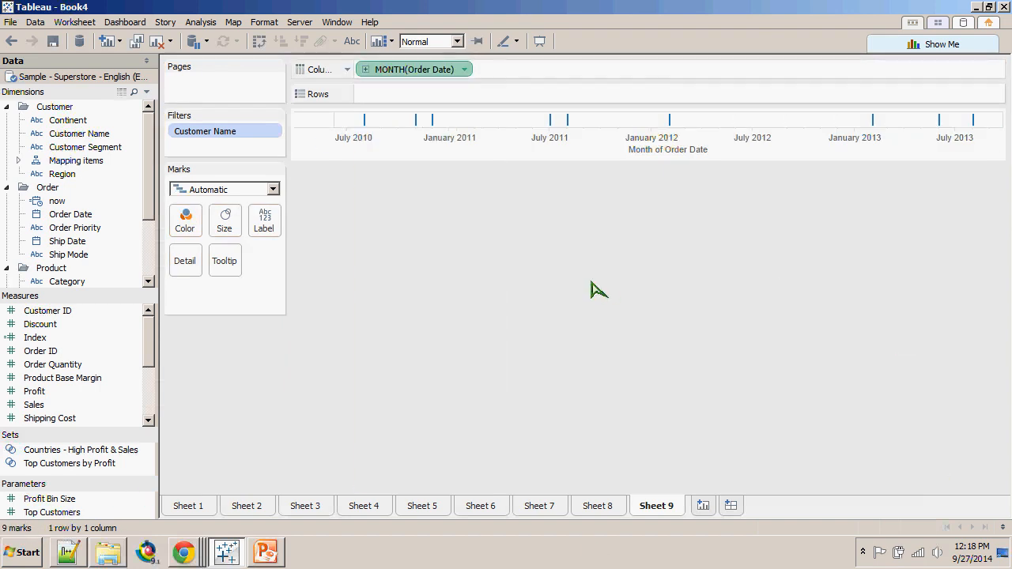
drag(415, 69, 224, 290)
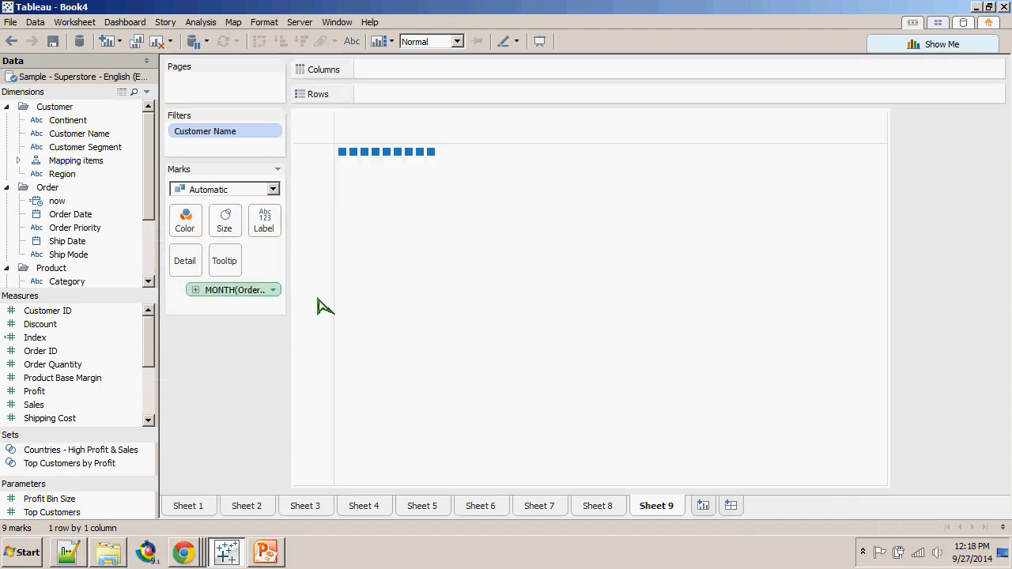
click(273, 291)
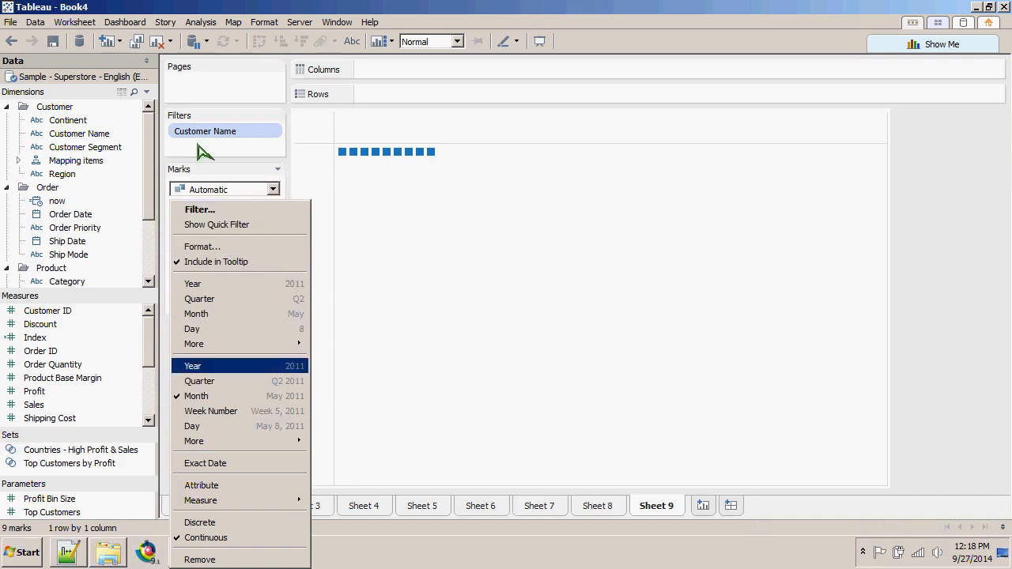
key(Escape)
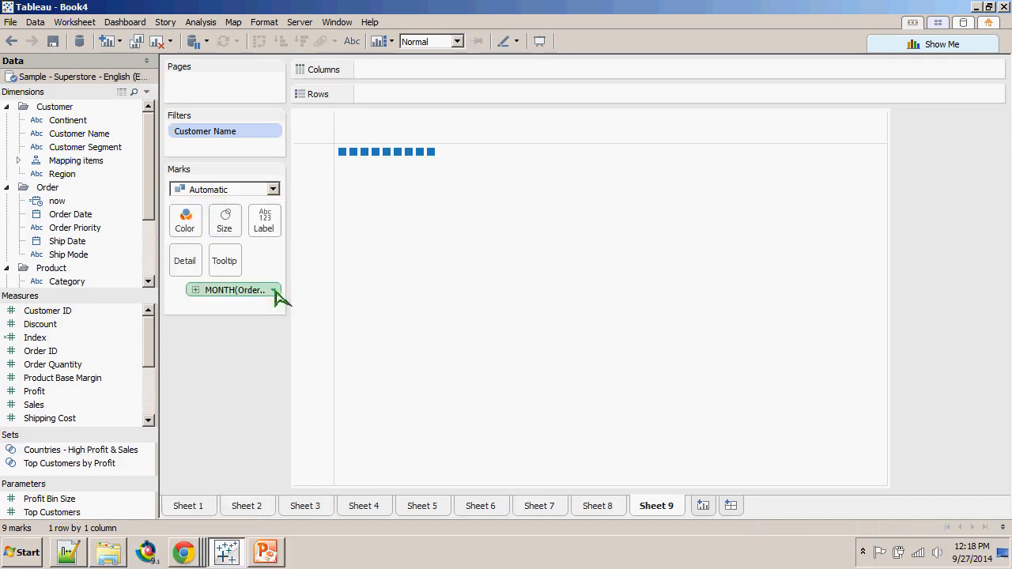
- Return MONTH(Order Date) to Columns and turn Show Missing Values back on for it
drag(273, 291, 422, 70)
click(464, 70)
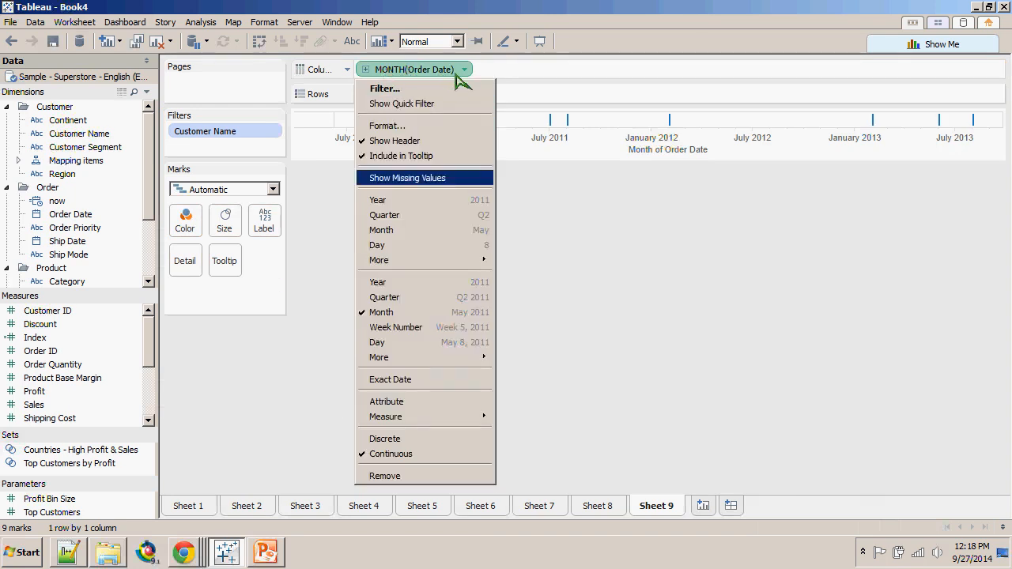
click(396, 177)
- Add Index to the Marks card and set it to compute using Order Date
drag(63, 338, 227, 298)
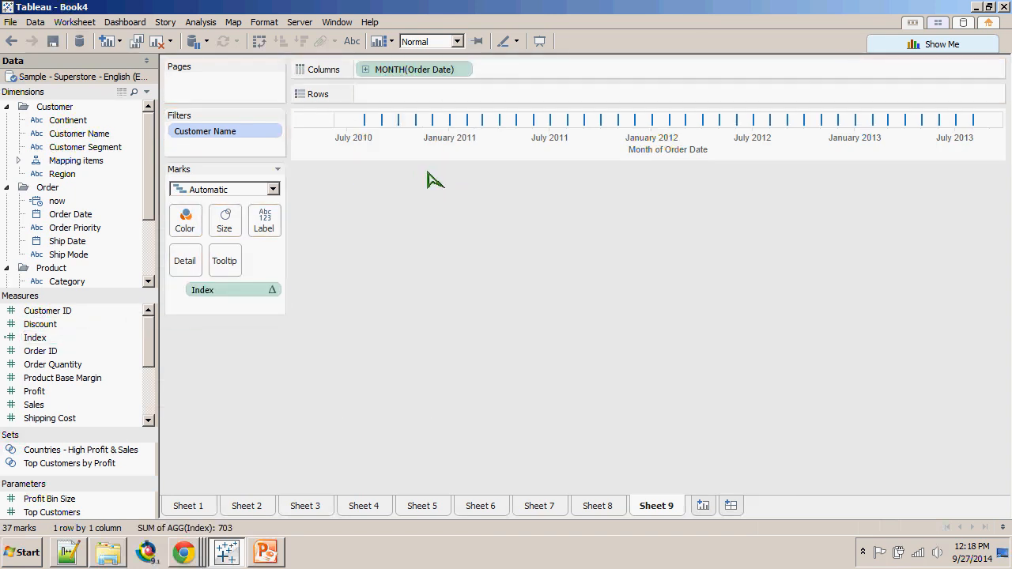
click(273, 290)
mouse_move(229, 442)
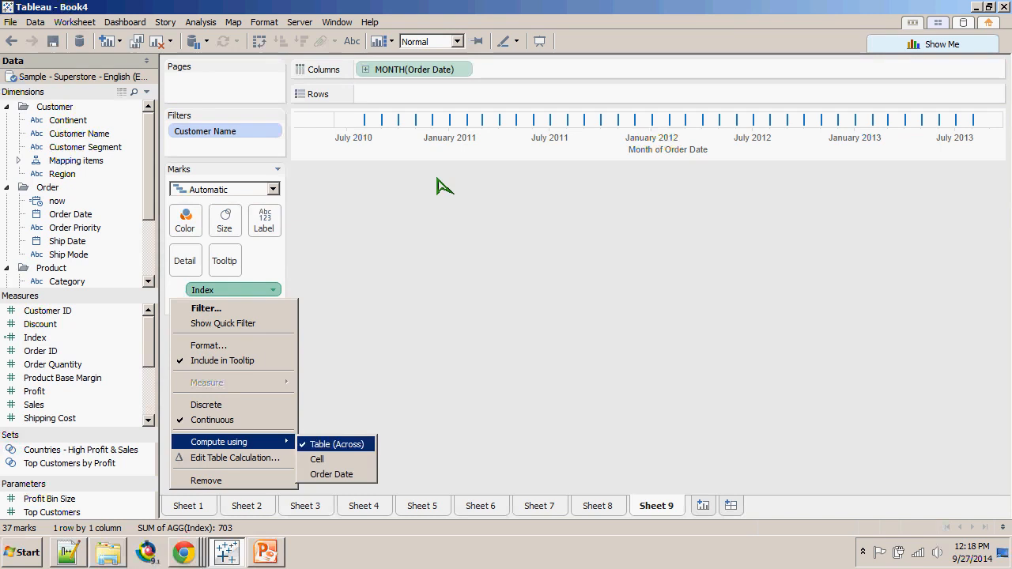
click(331, 474)
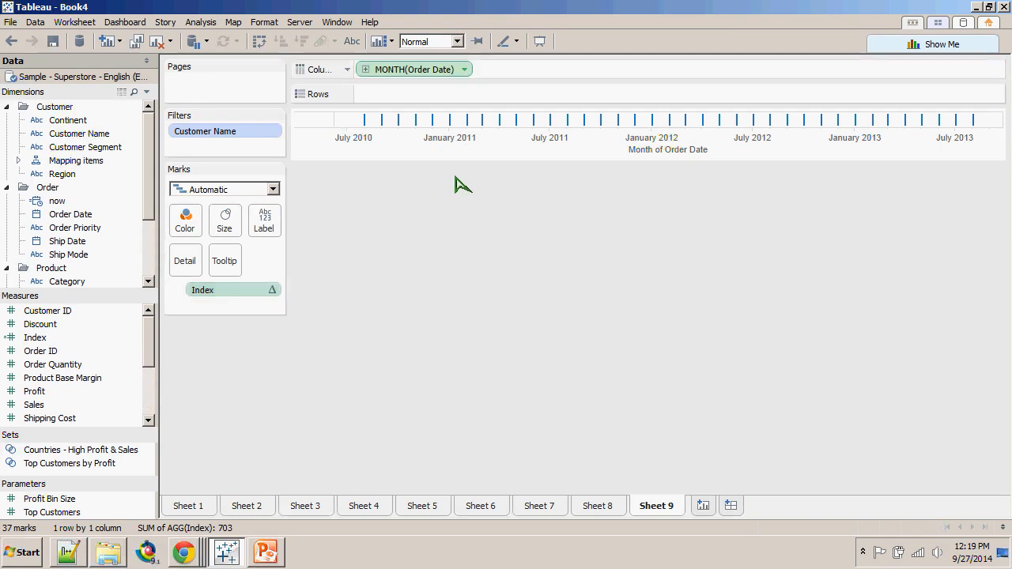
- Move MONTH(Order Date) from Columns to the Marks card and check the options of both it and Index there
drag(414, 70, 250, 289)
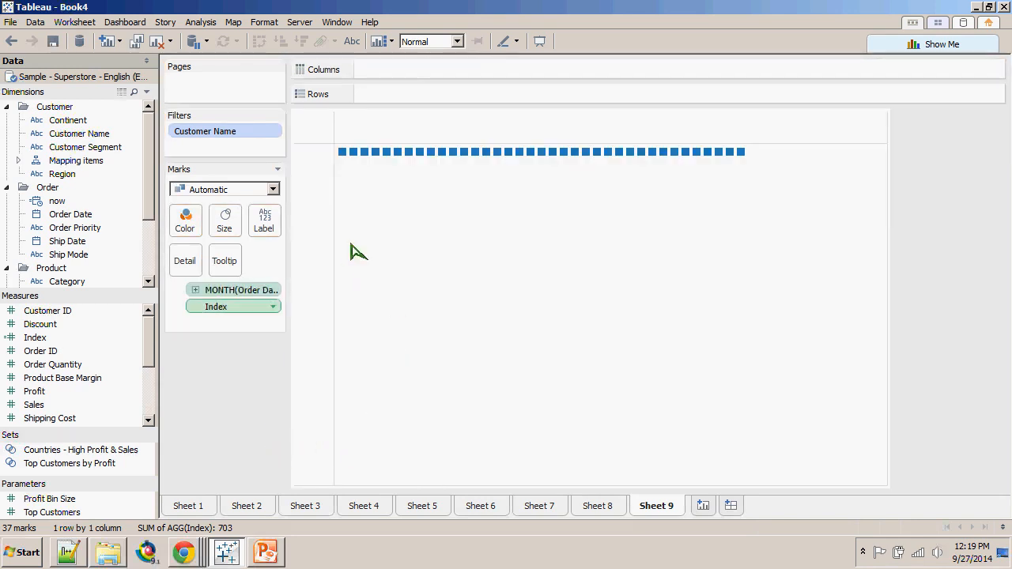
click(274, 290)
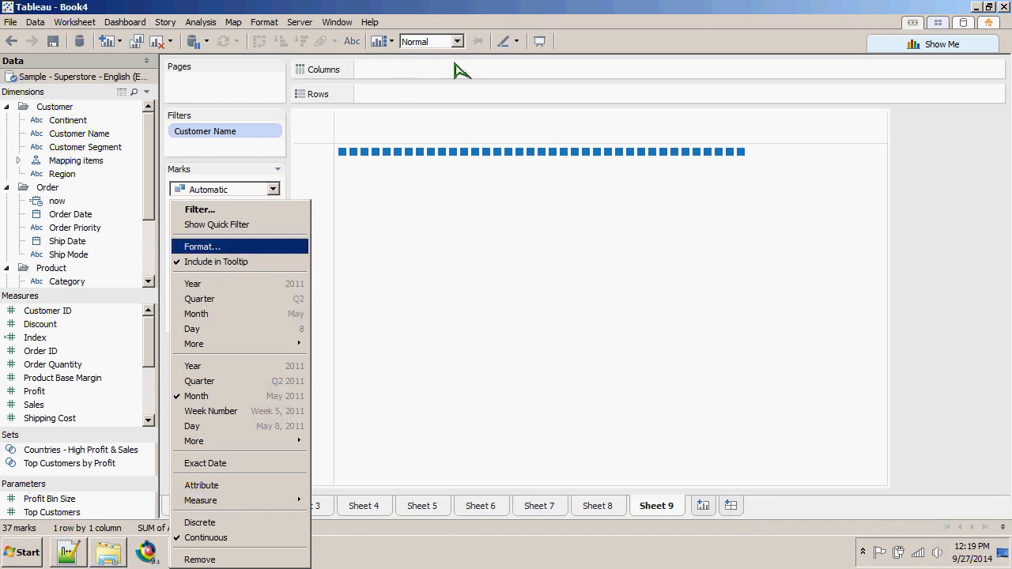
click(394, 108)
click(273, 307)
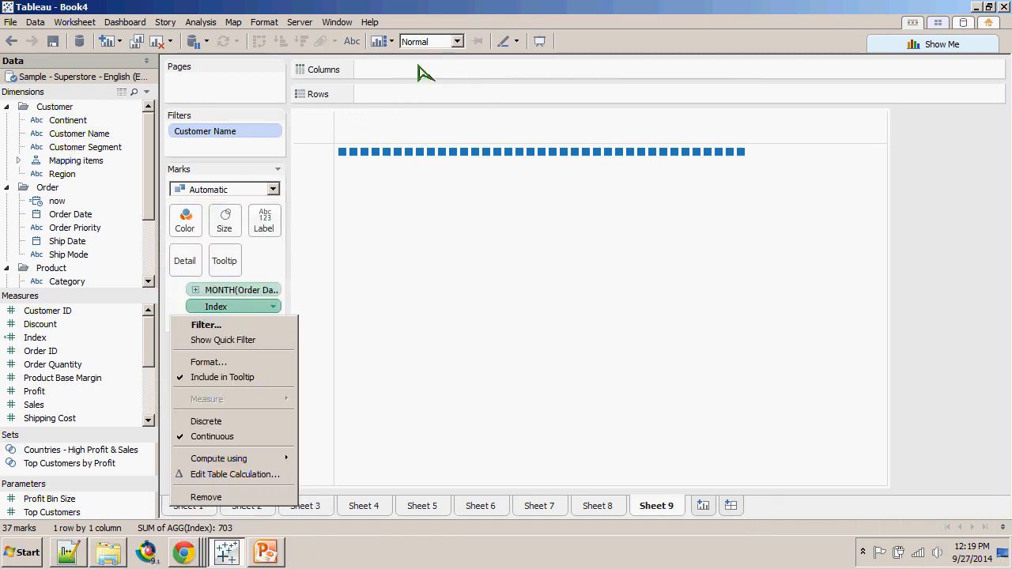
click(235, 299)
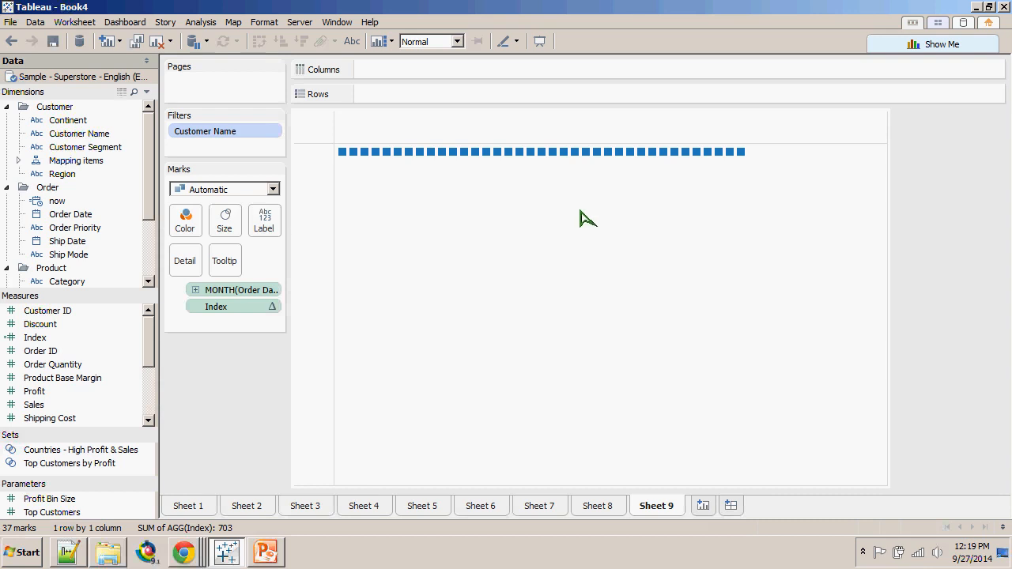
- Return MONTH(Order Date) to Columns, keeping its options as they are, and add Region to Rows
mouse_move(245, 293)
mouse_down()
mouse_move(419, 72)
mouse_move(439, 72)
mouse_up()
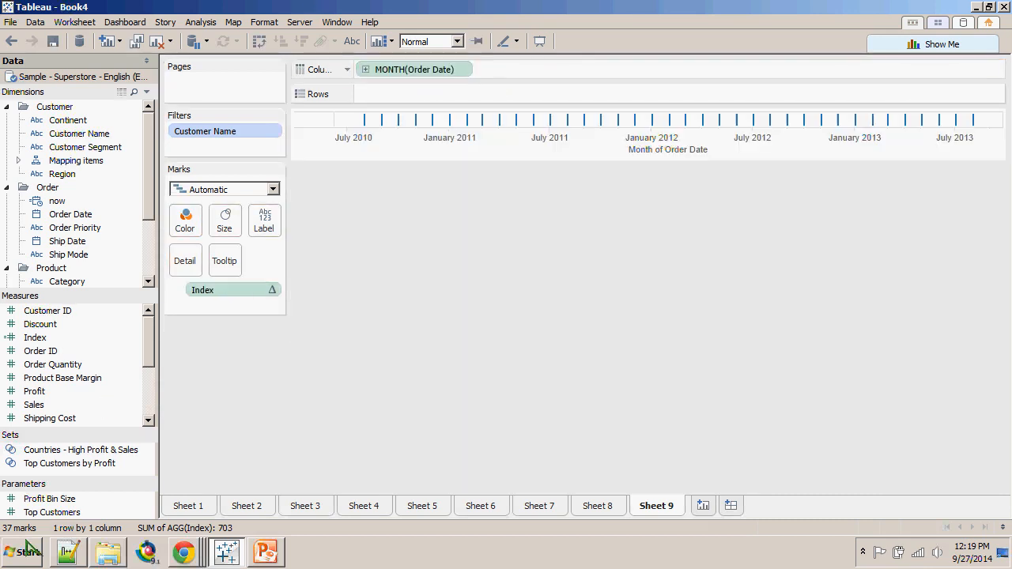
click(464, 70)
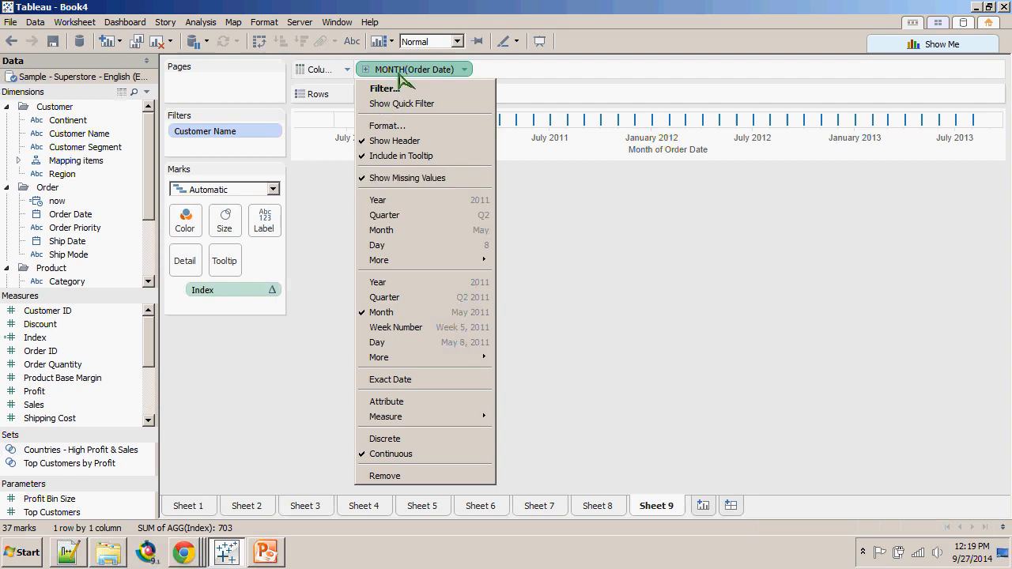
click(467, 68)
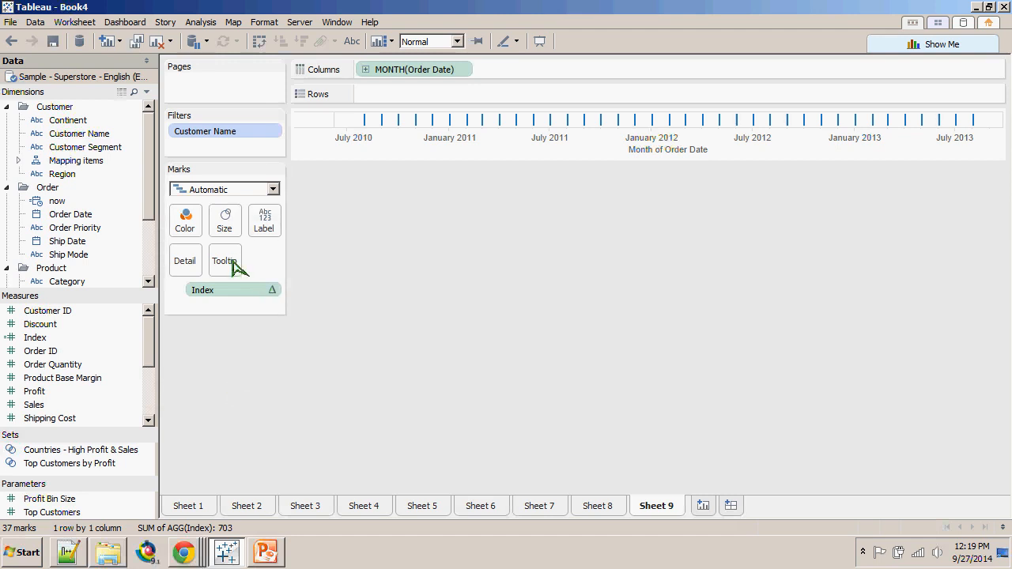
click(464, 69)
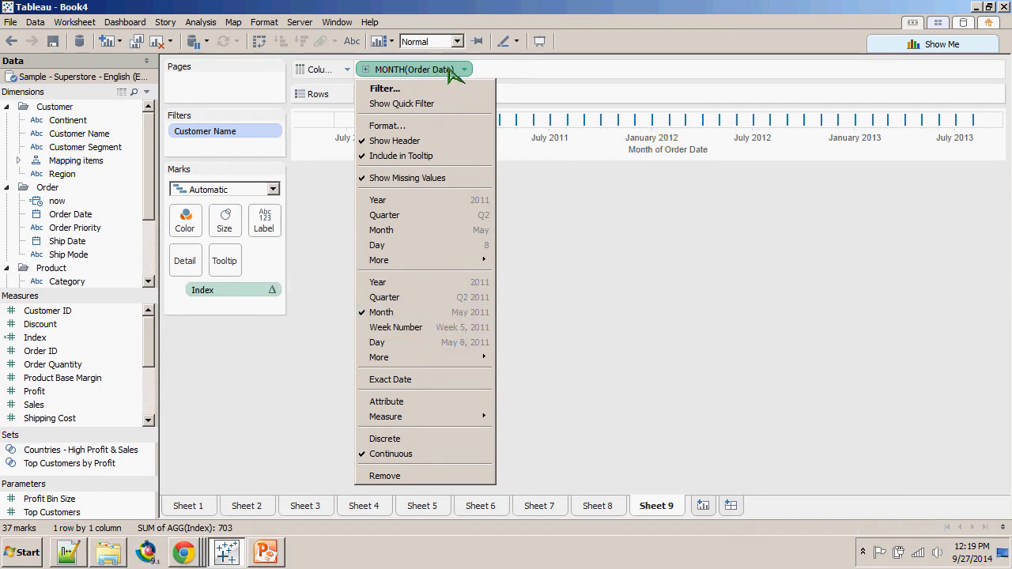
click(451, 69)
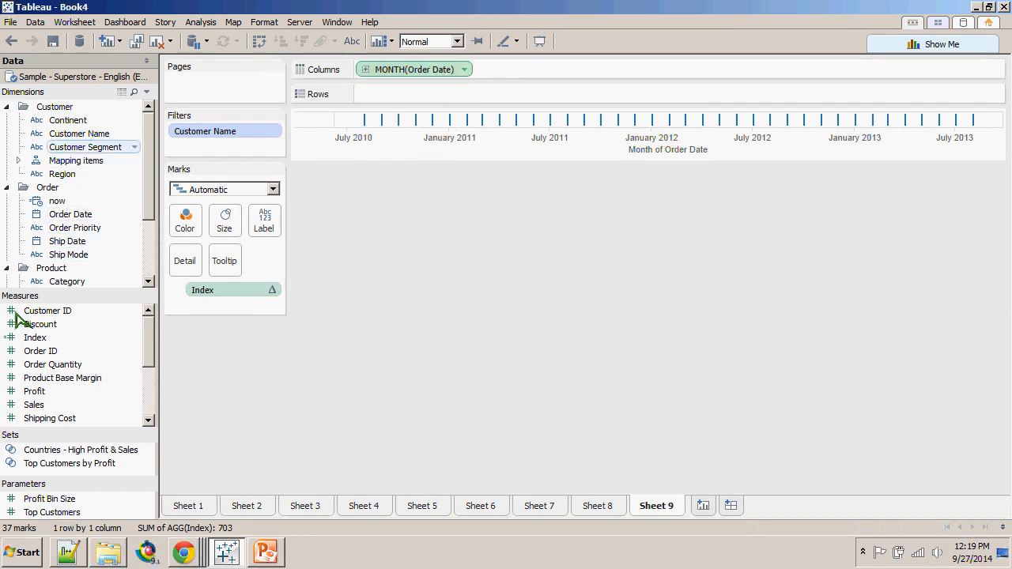
drag(63, 174, 359, 92)
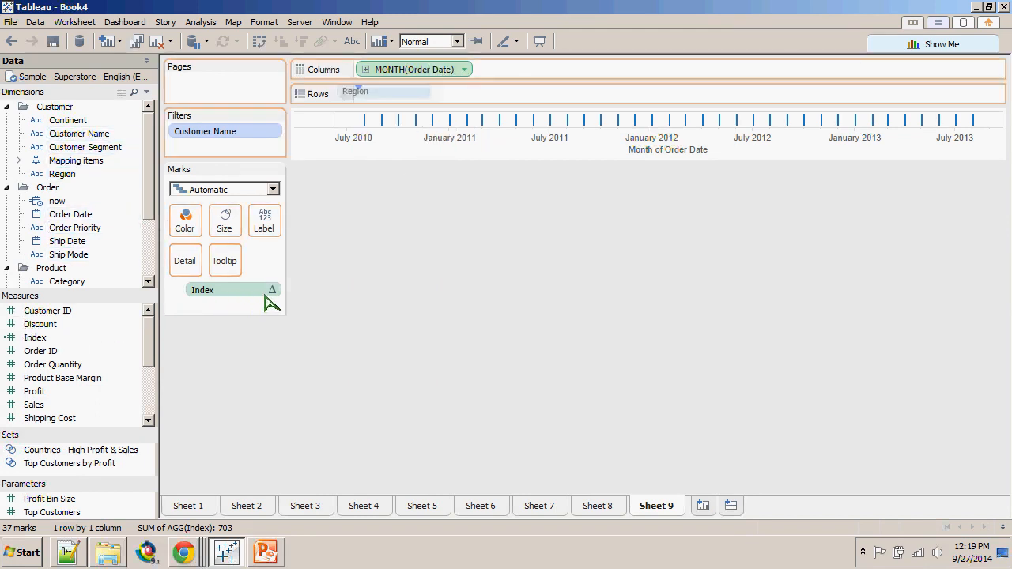
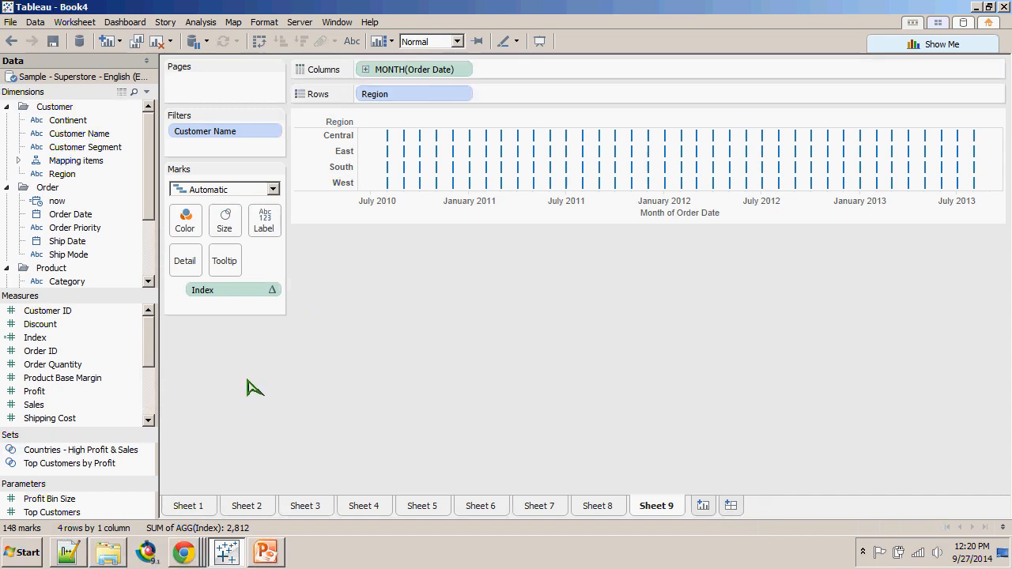
- Try removing Index and turning off Show Missing Values for MONTH(Order Date), and undo both changes
drag(268, 290, 506, 370)
click(464, 70)
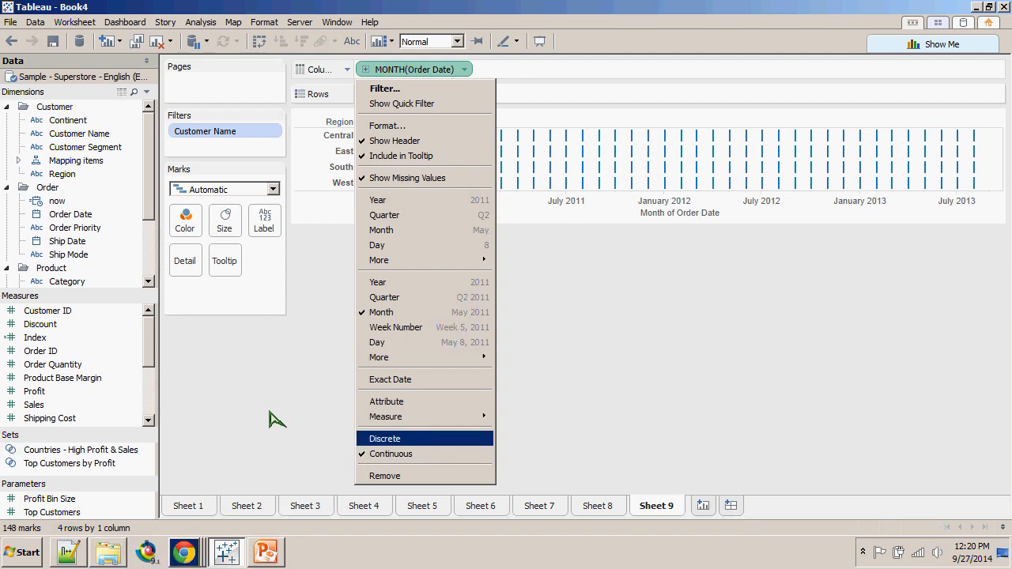
click(406, 178)
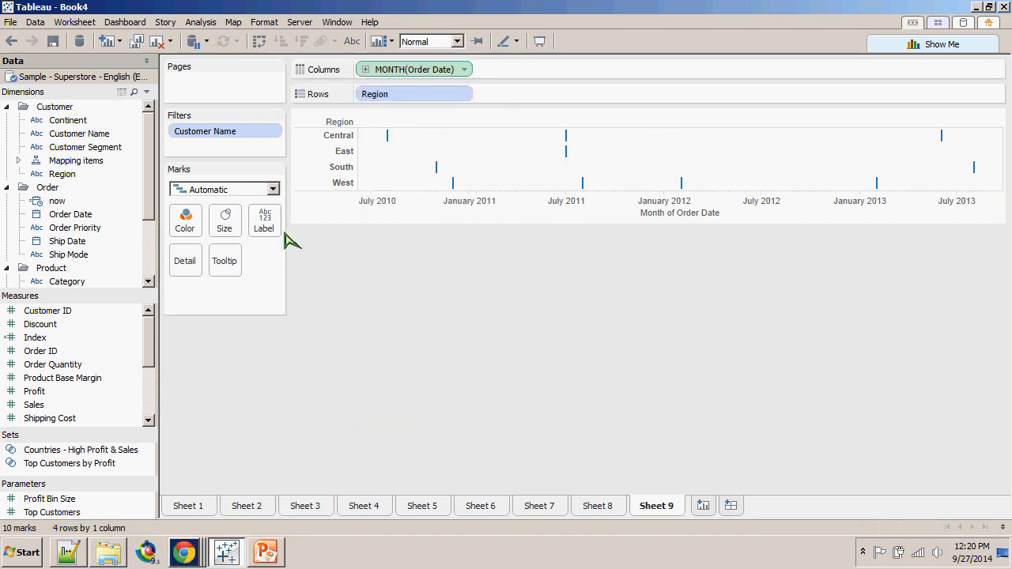
drag(560, 143, 979, 152)
click(412, 184)
key(ctrl+z)
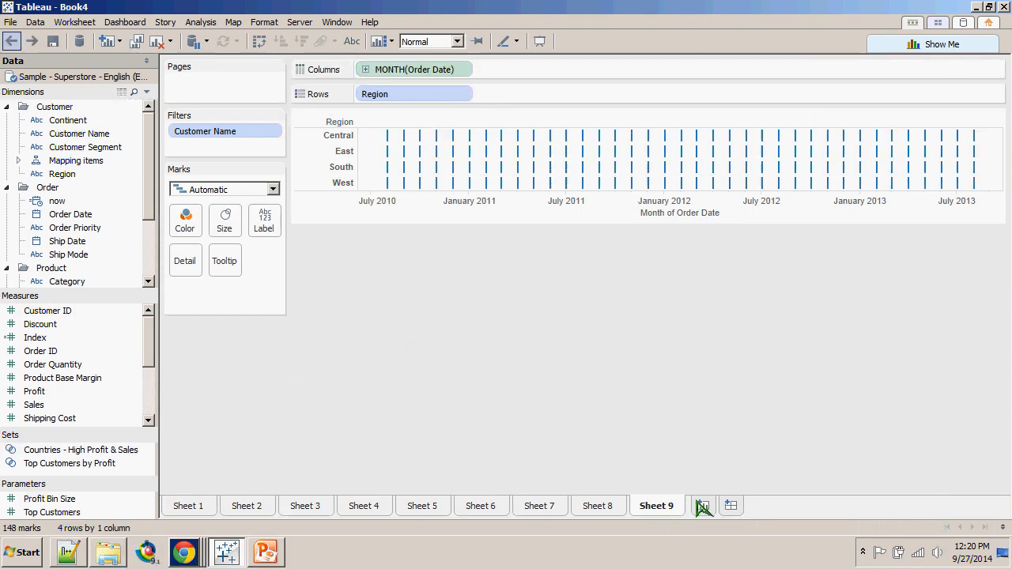
key(ctrl+z)
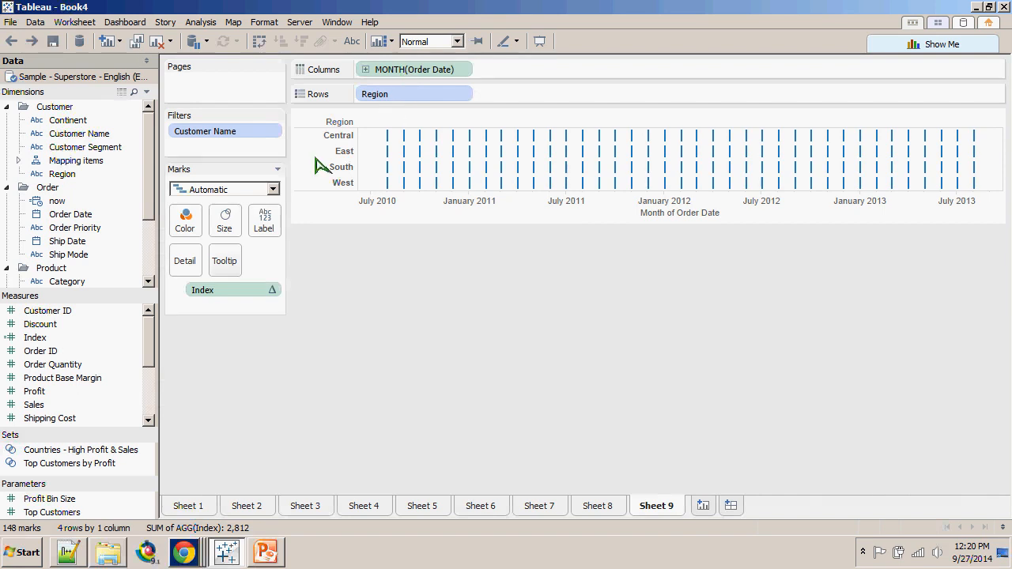
- Copy MONTH(Order Date) onto the Marks card and change the Columns field to a continuous Minimum of Order Date
mouse_move(411, 69)
mouse_down()
mouse_move(305, 159)
mouse_move(255, 321)
mouse_up()
click(465, 71)
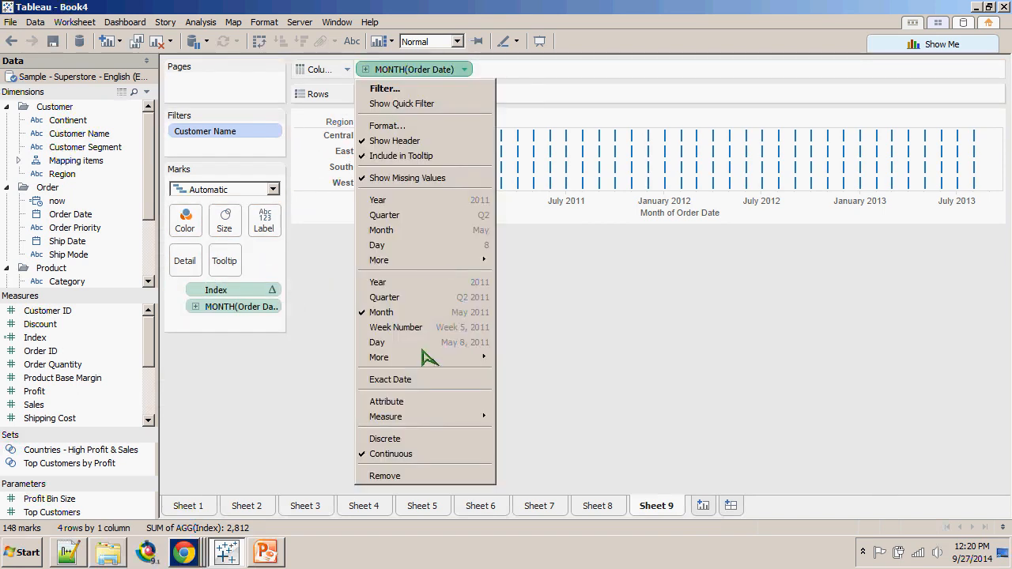
mouse_move(427, 417)
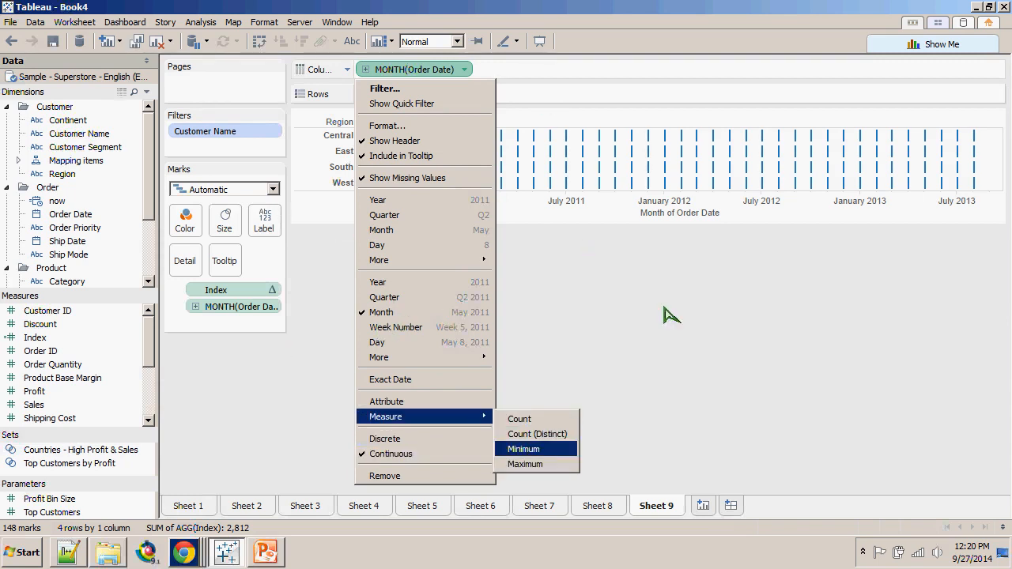
key(Return)
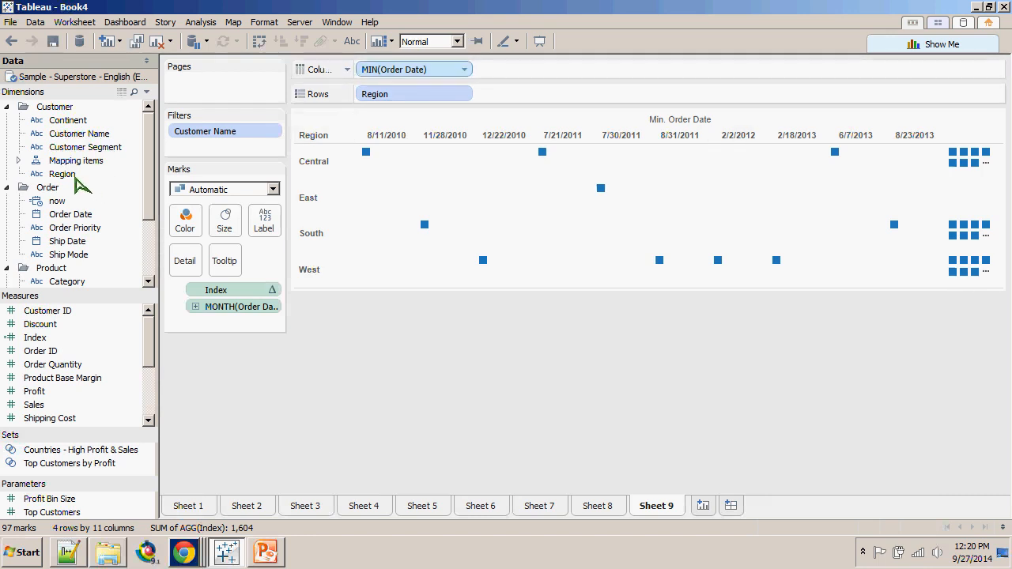
click(464, 70)
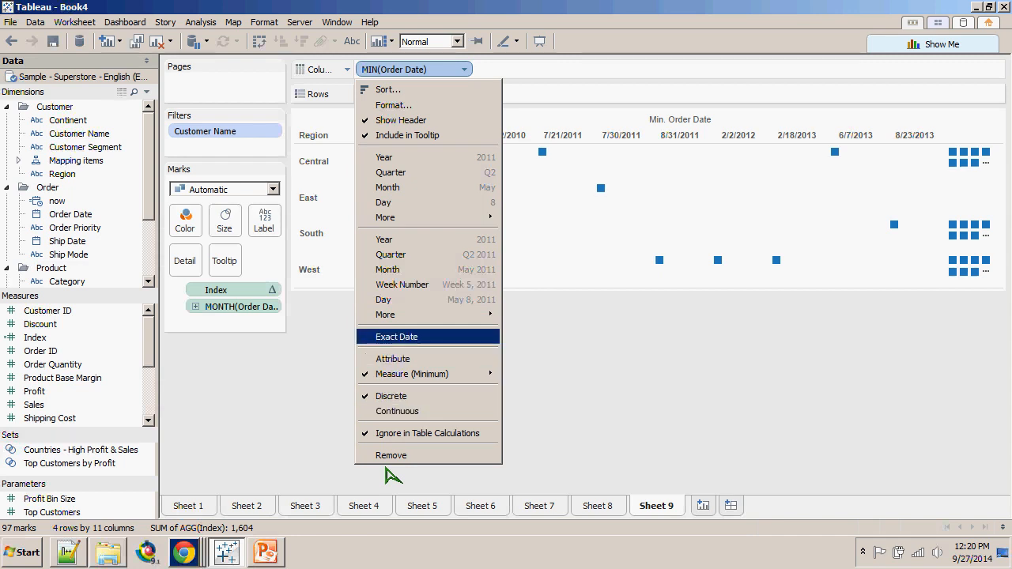
click(398, 411)
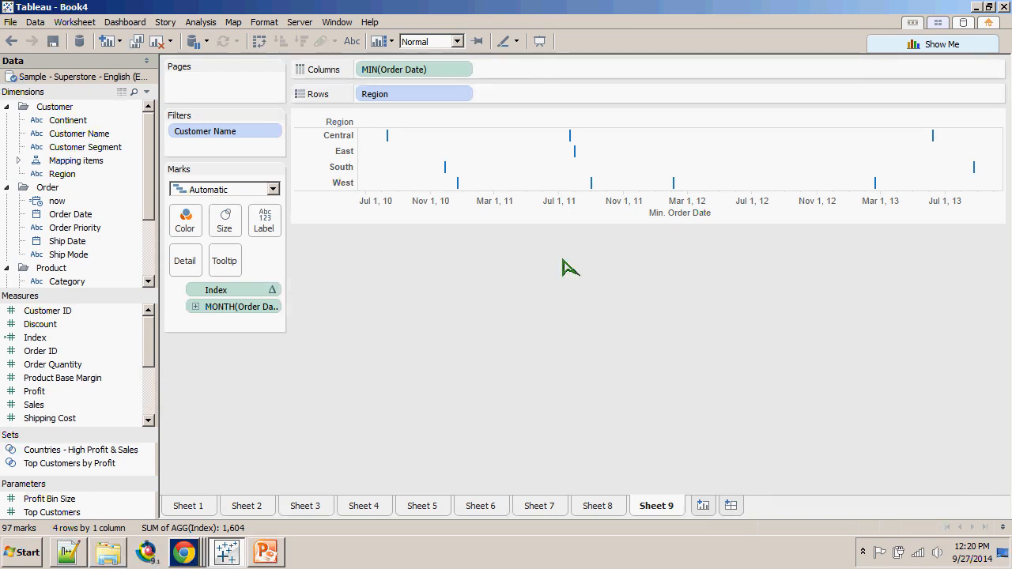
right_click(427, 69)
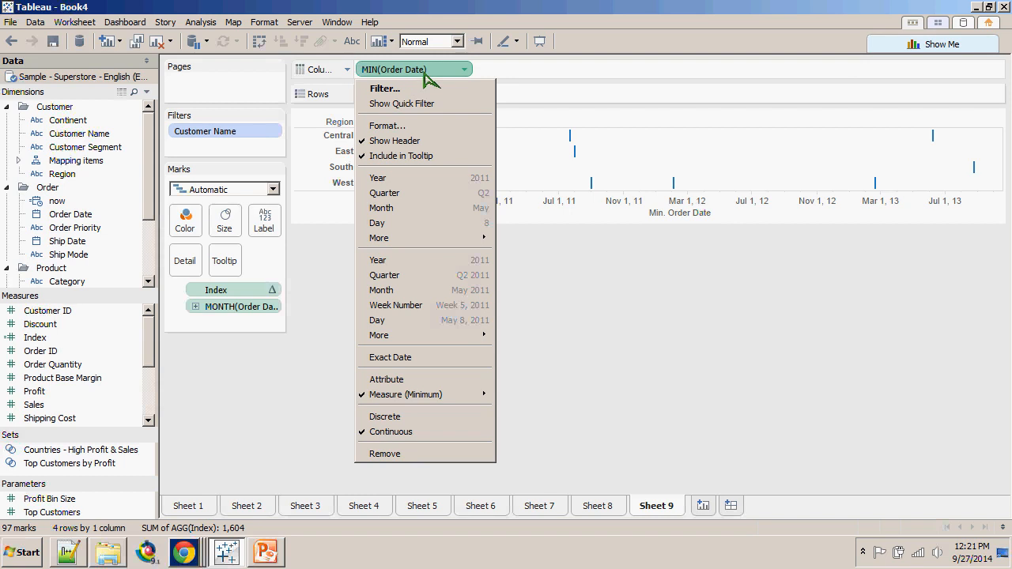
click(402, 163)
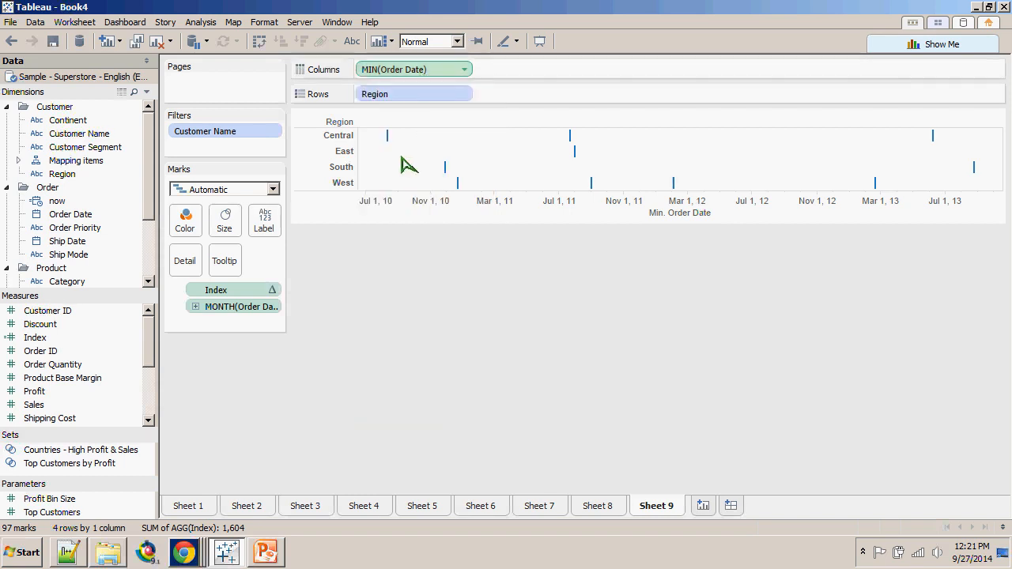
- Create a calculated field named Date Filled and begin its formula with DATEADD('month',INDEX()-1,
click(135, 338)
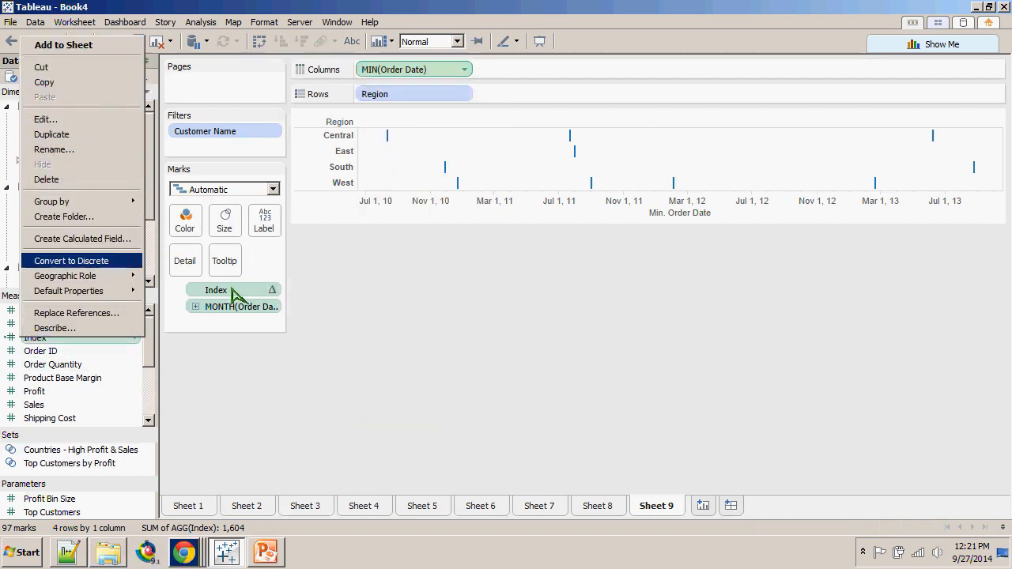
click(79, 239)
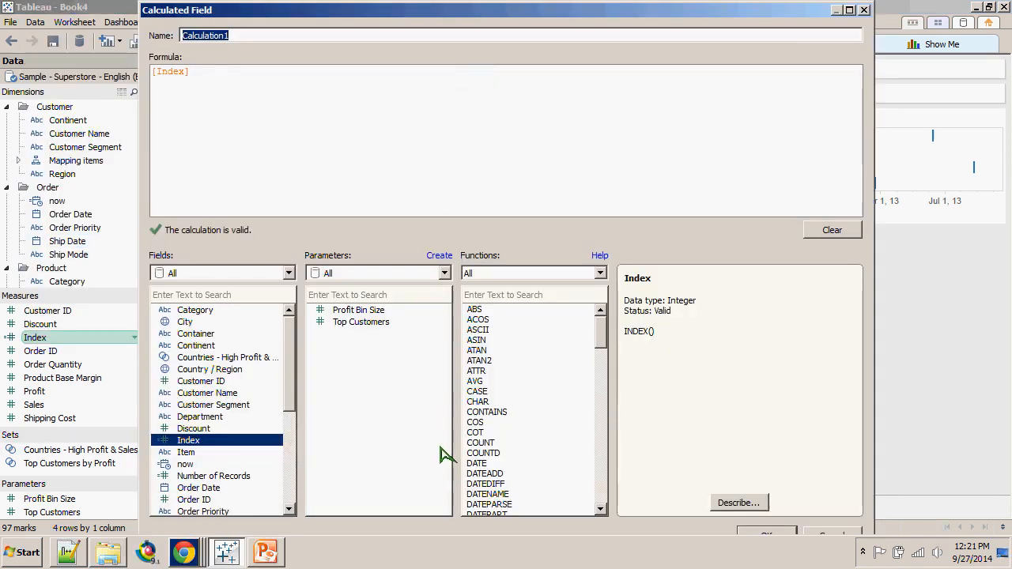
text(Date Filled)
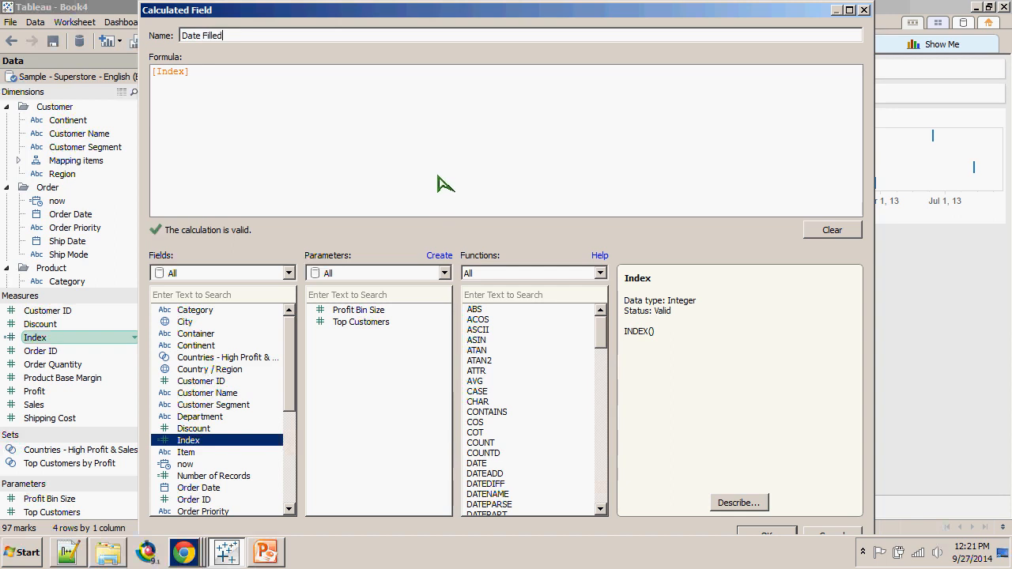
key(Tab)
key(Delete)
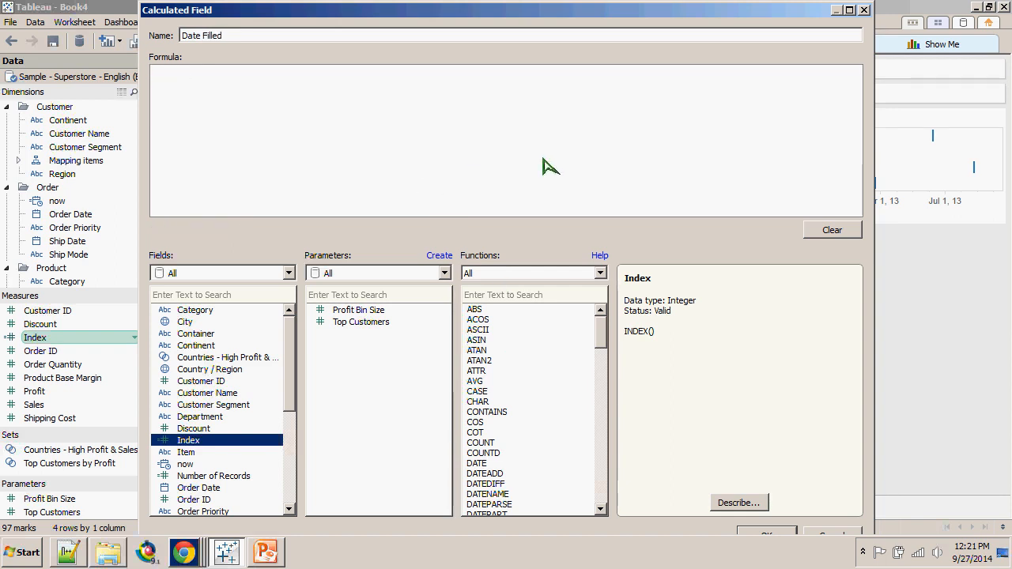
text(DATE)
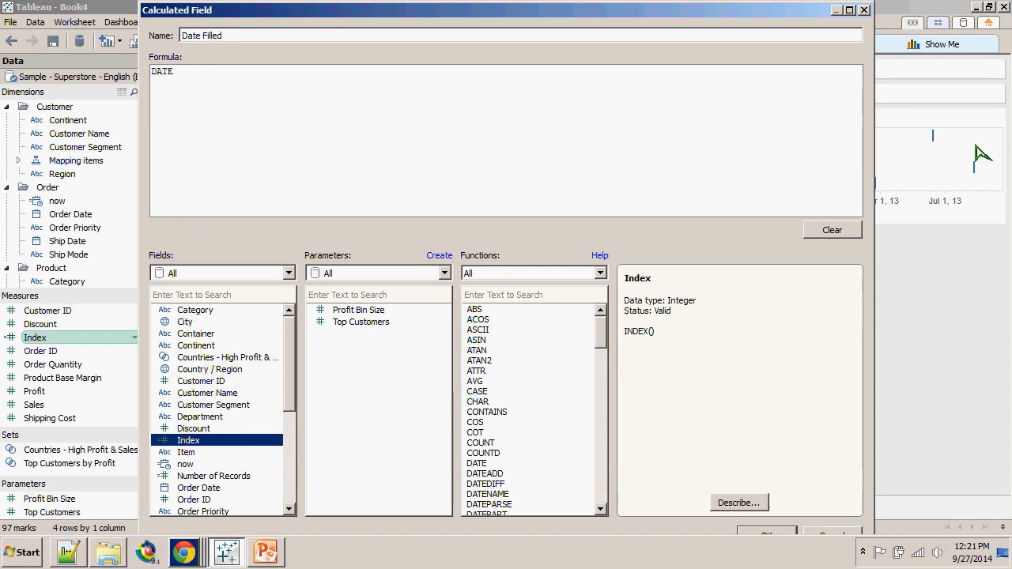
text(ADD('m)
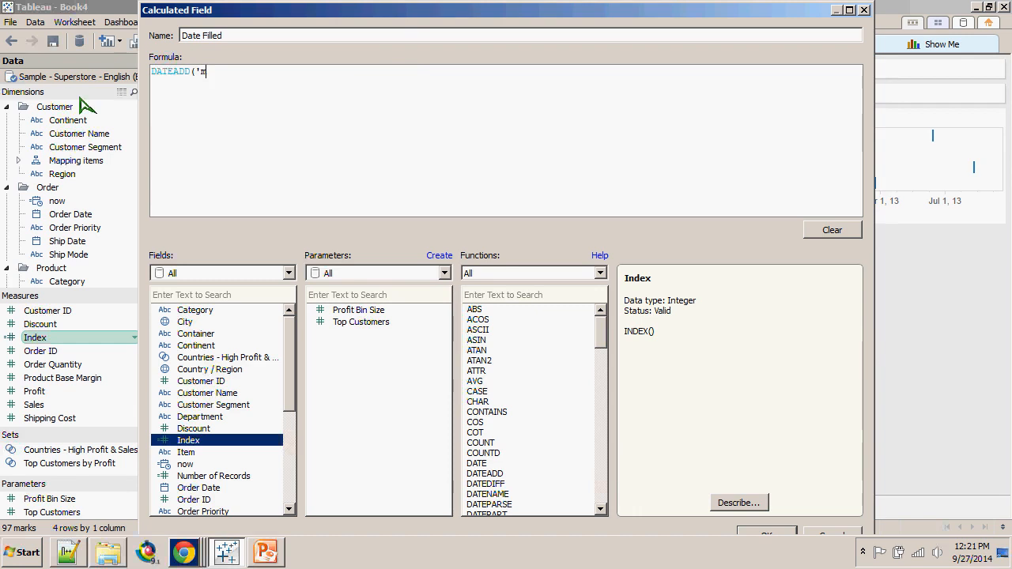
text(onth')
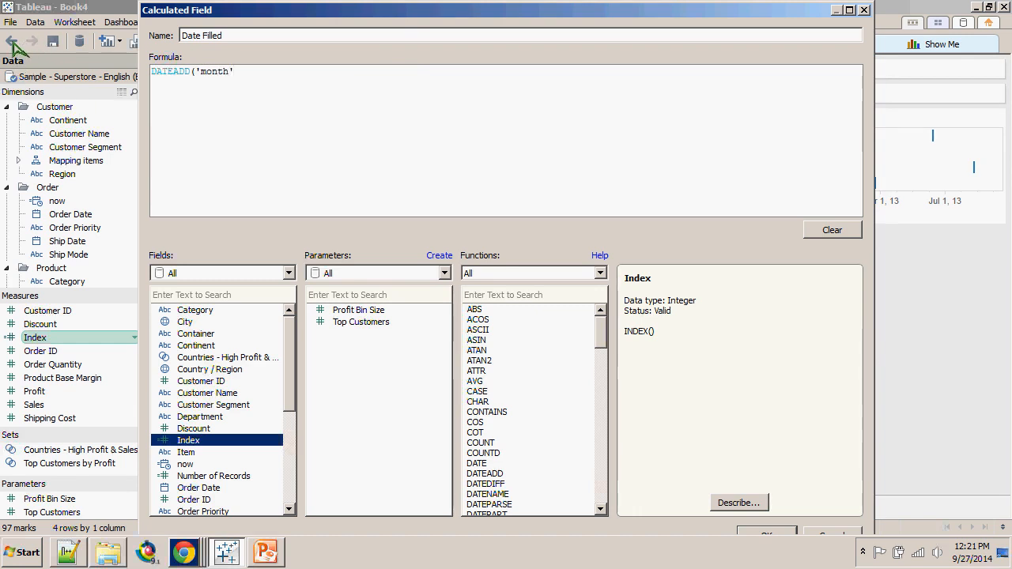
text(,INDEX()-1)
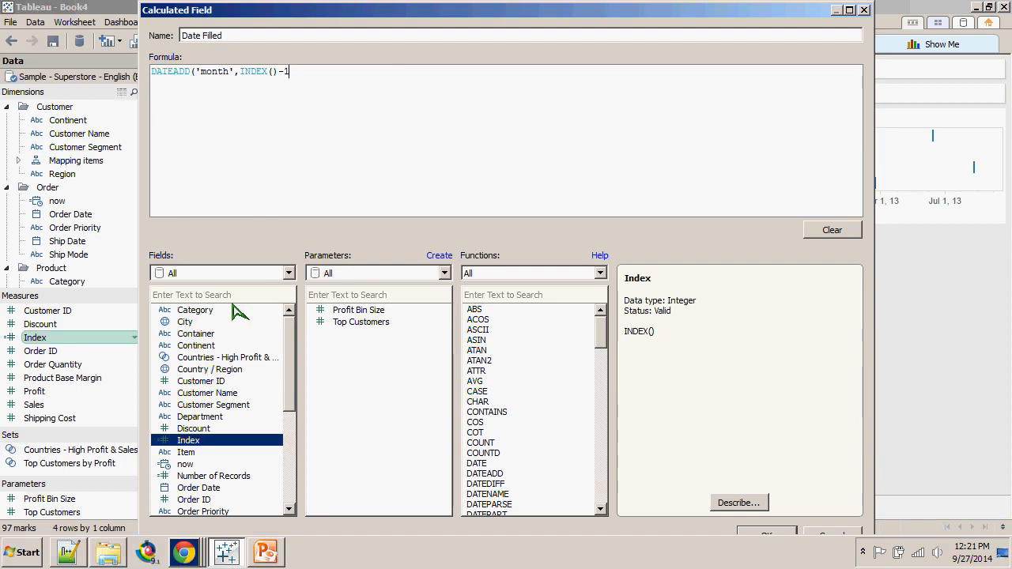
text(,)
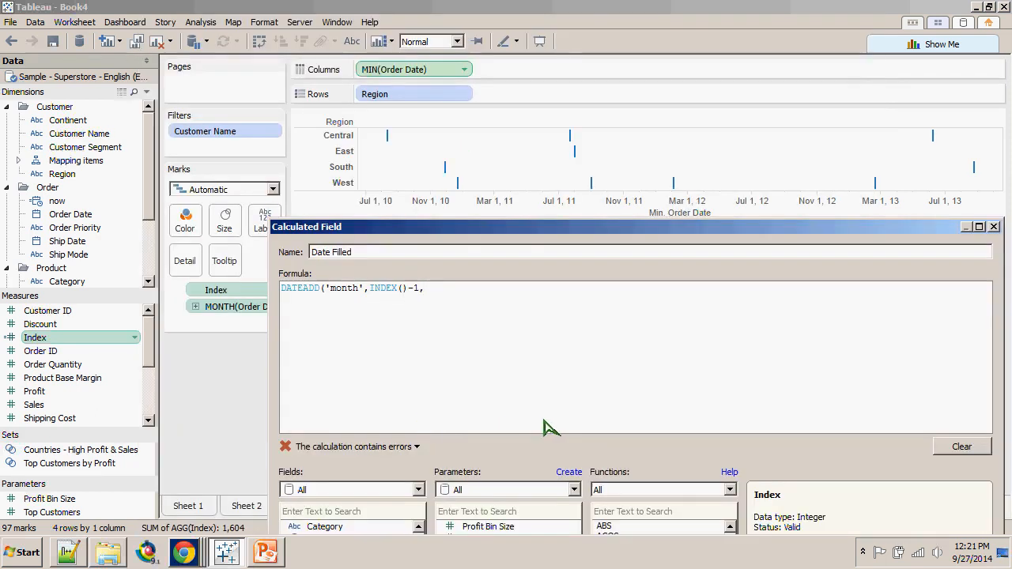
- Complete the Date Filled formula with TOTAL(MIN(DATETRUNC('month',[Order Date])))) and save the calculation
text(TOTAL(MIN()
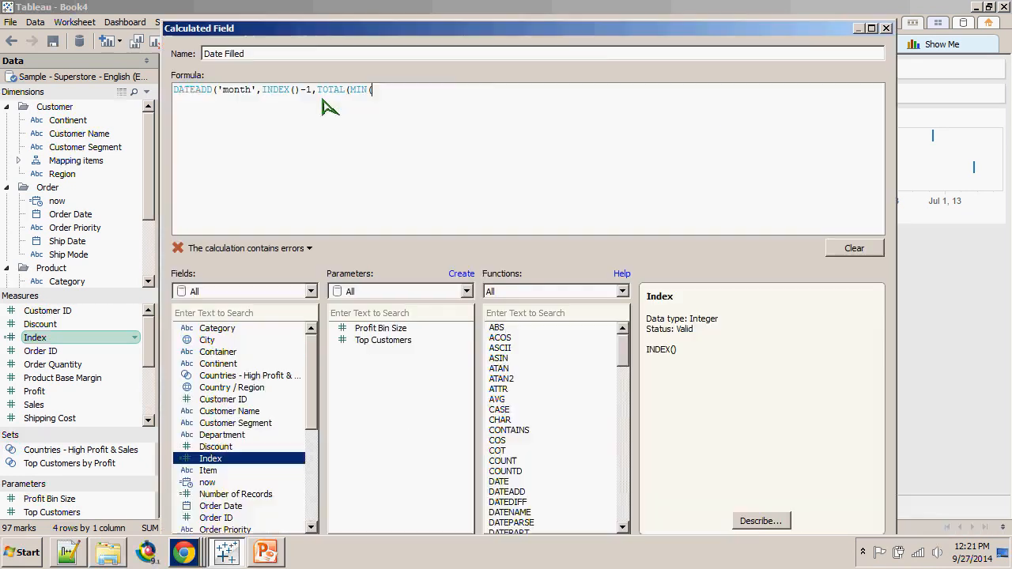
scroll(468, 75, down, 2)
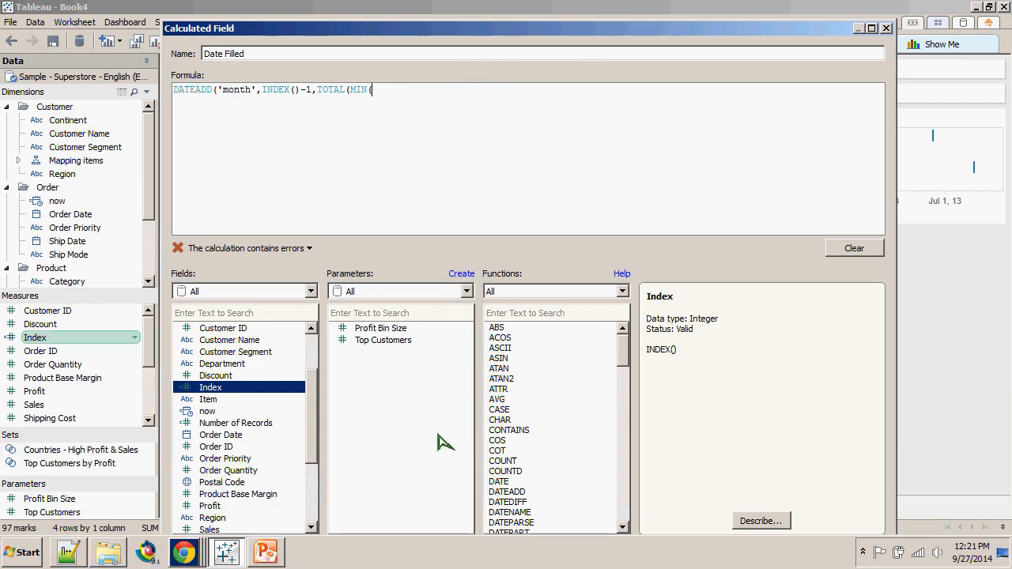
text(DATETRU)
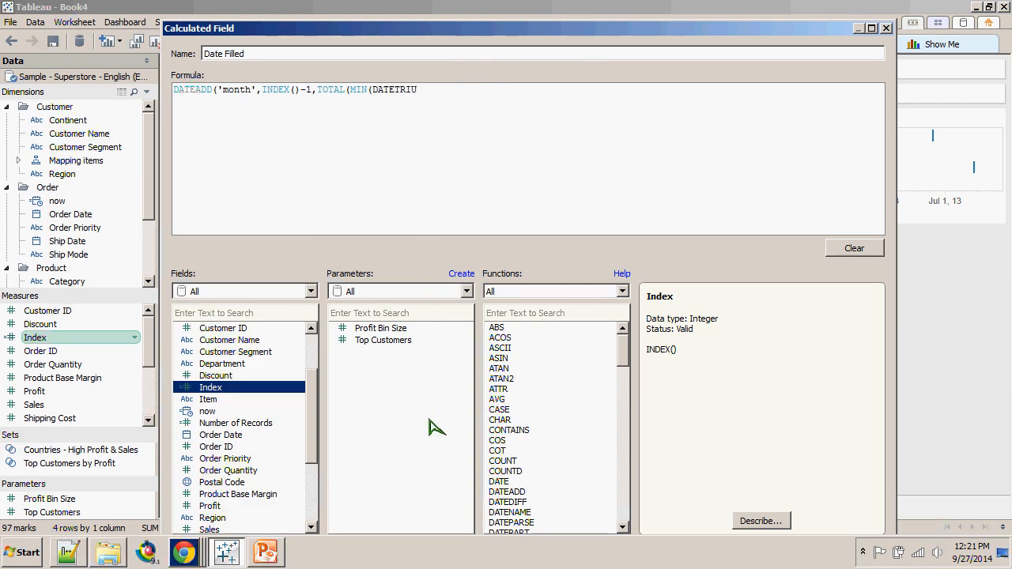
key(BackSpace)
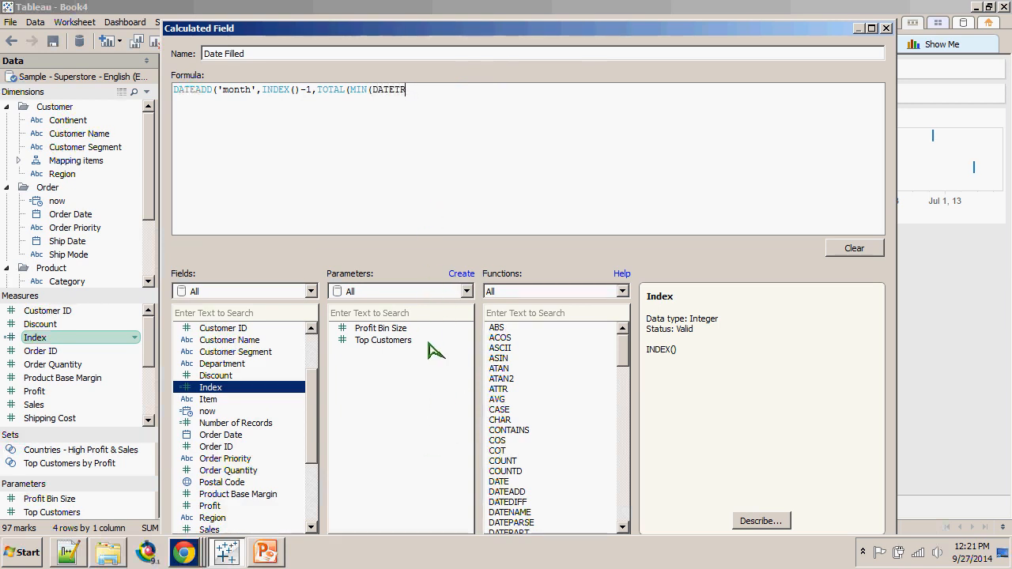
text(UNC('month',)
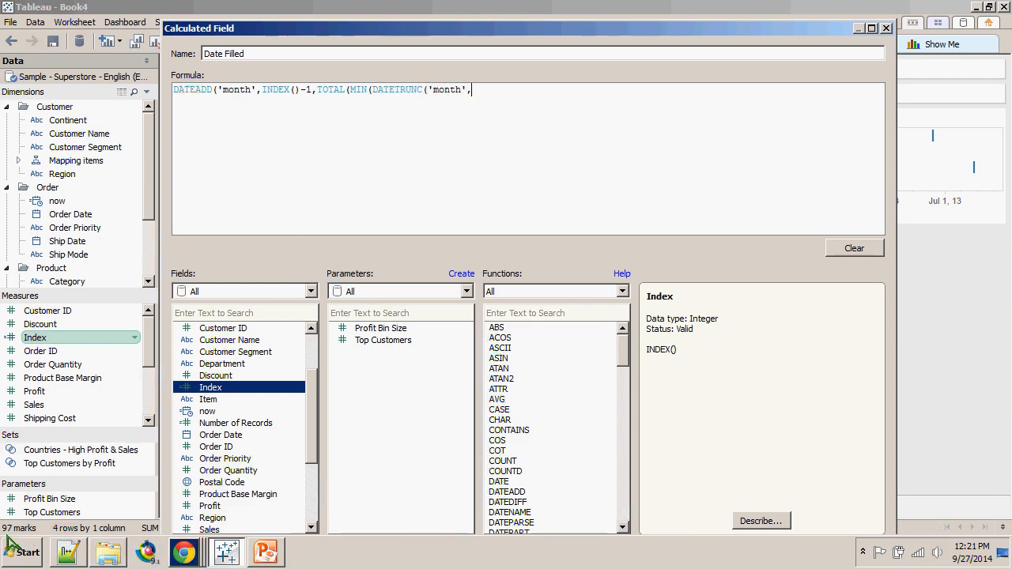
drag(221, 435, 568, 172)
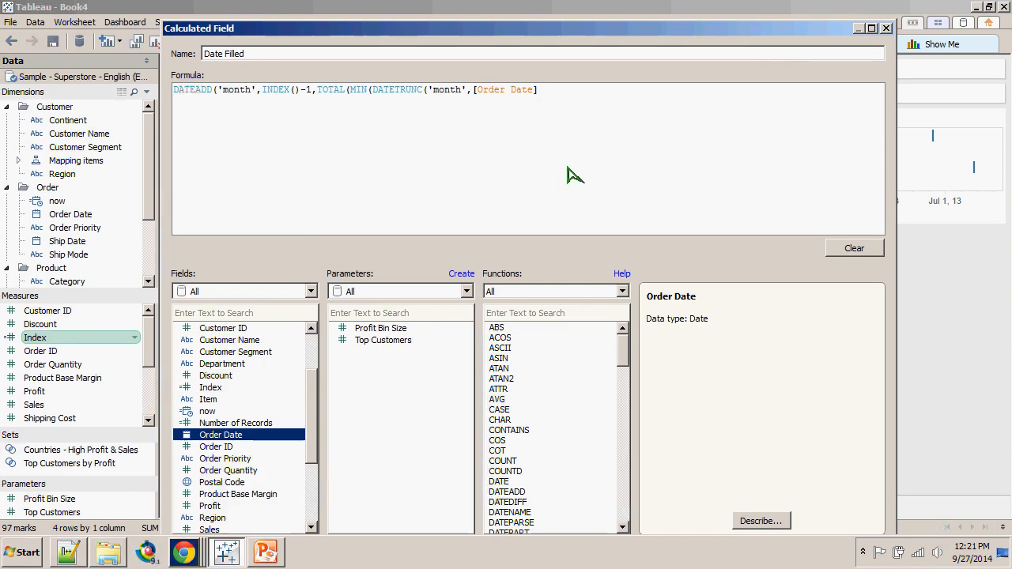
text())
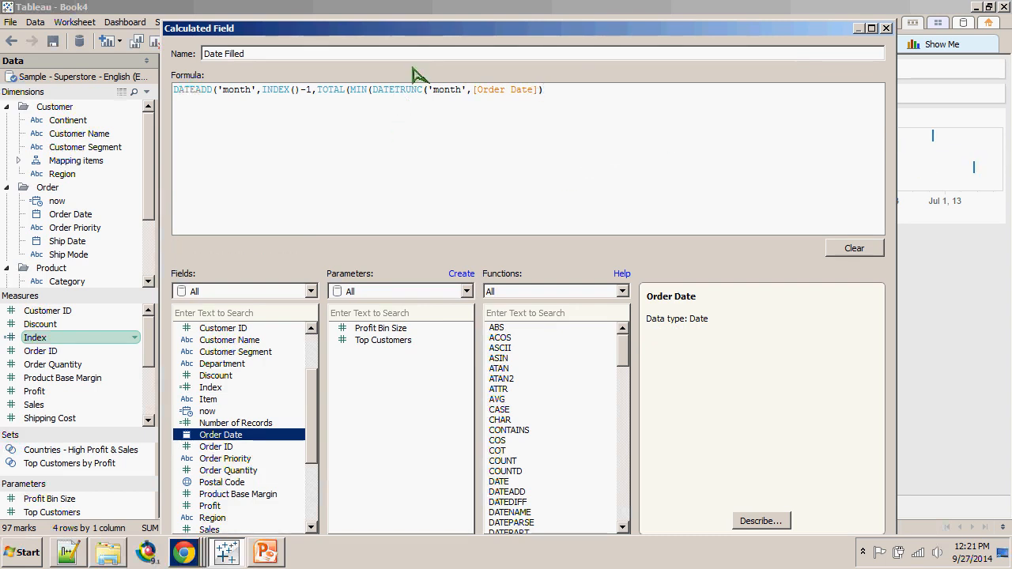
text())))
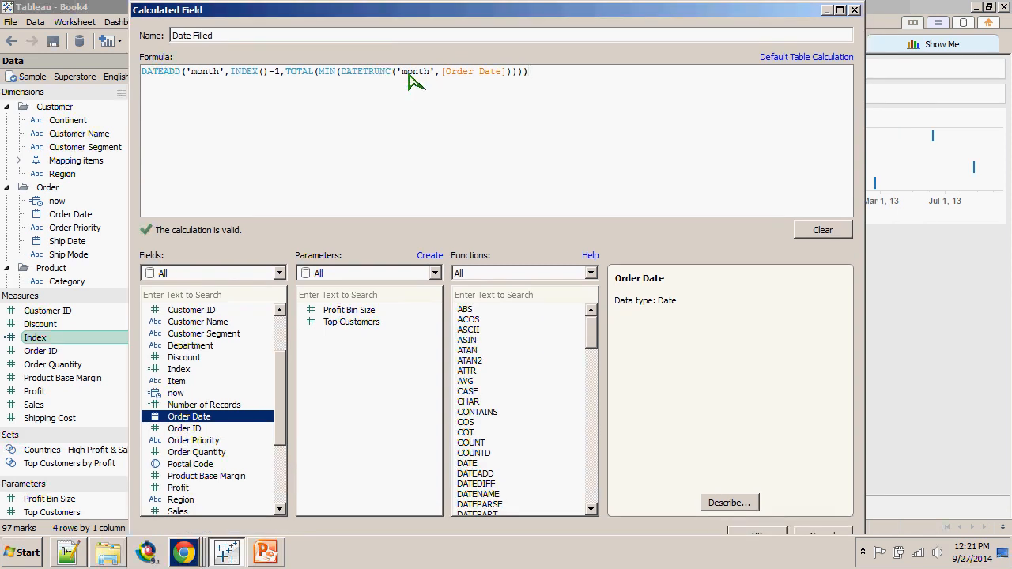
key(Return)
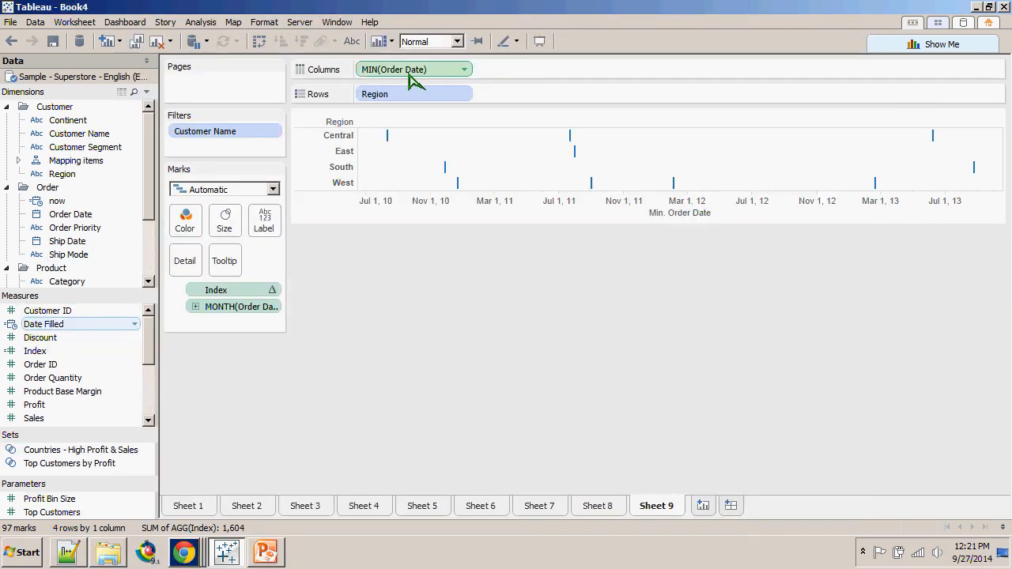
- Convert Date Filled to continuous, replace MIN(Order Date) on Columns with it, and compute it using Order Date
drag(410, 75, 23, 348)
right_click(31, 323)
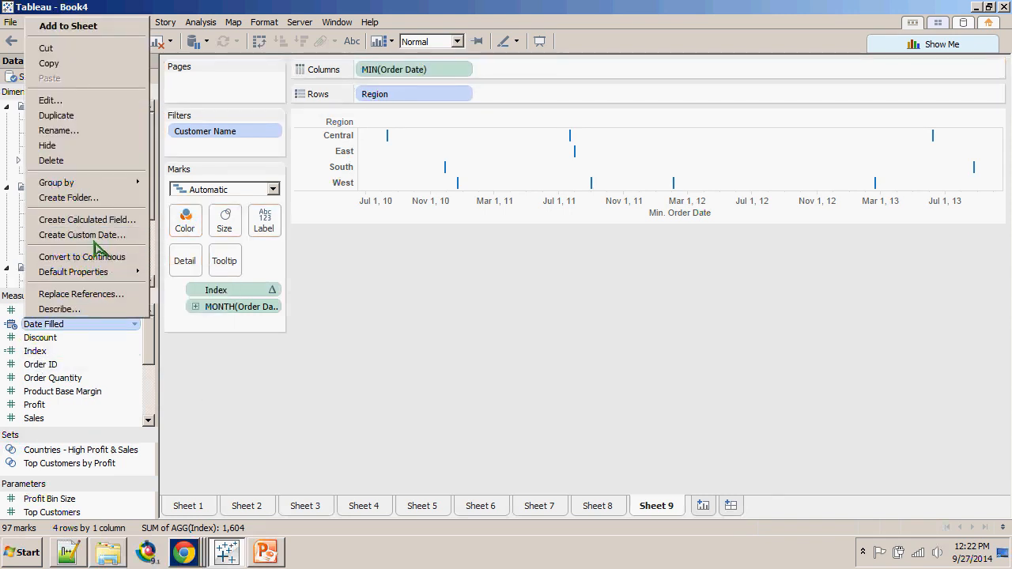
click(219, 22)
drag(45, 324, 407, 70)
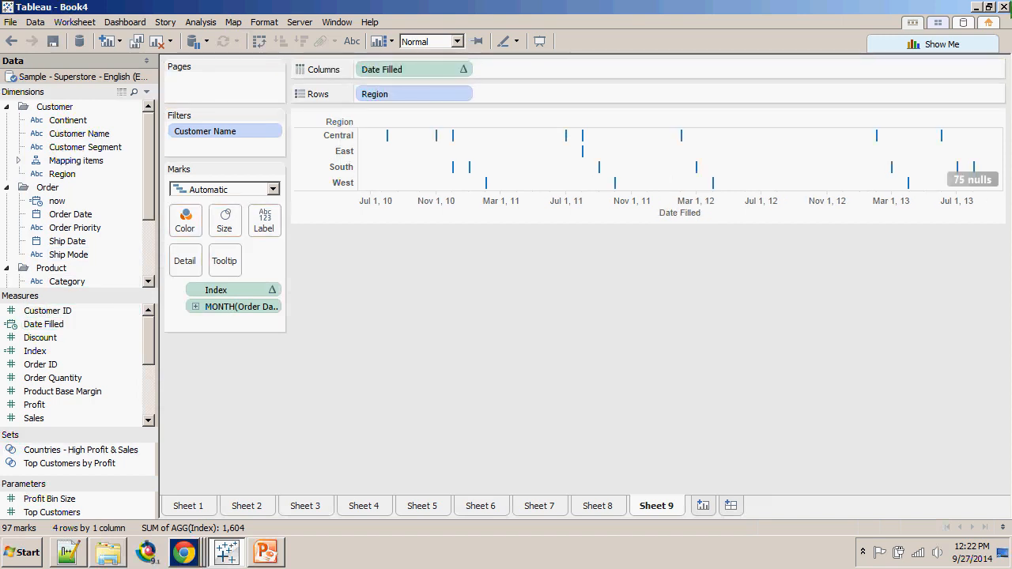
click(464, 70)
mouse_move(403, 238)
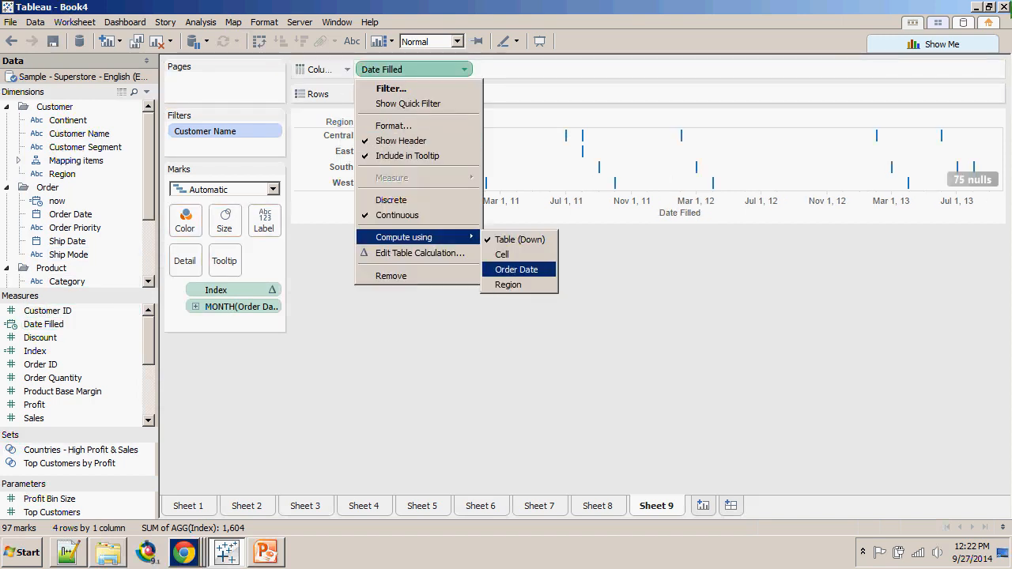
click(516, 270)
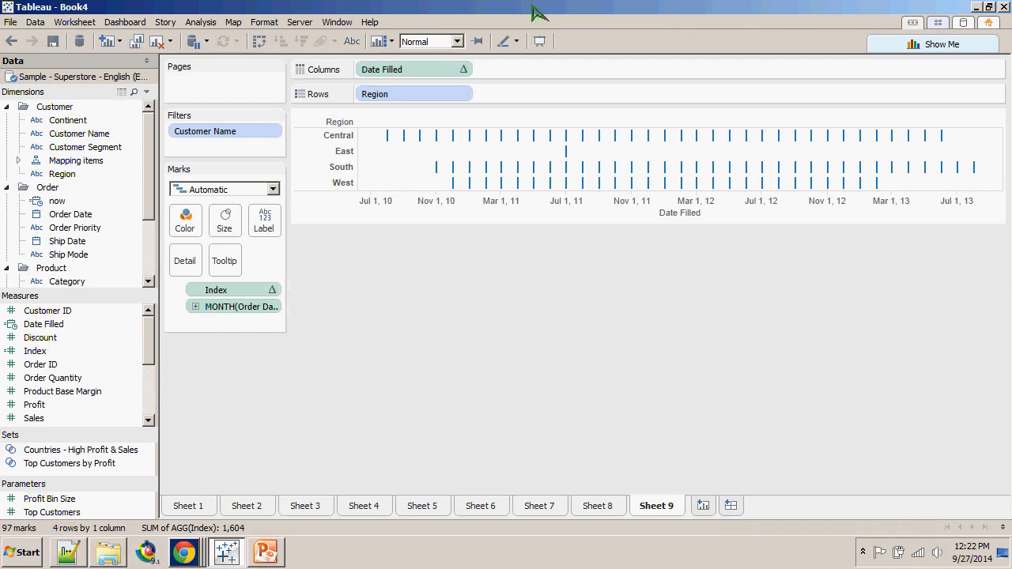
- Review both 'month' arguments in the Date Filled formula against the chart and close the calculation without changes
right_click(39, 324)
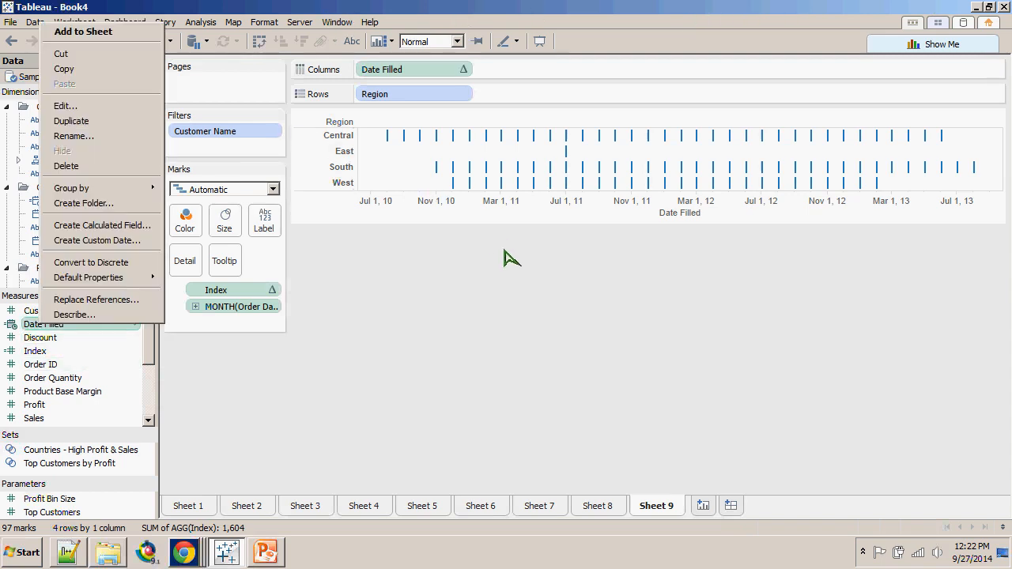
click(64, 106)
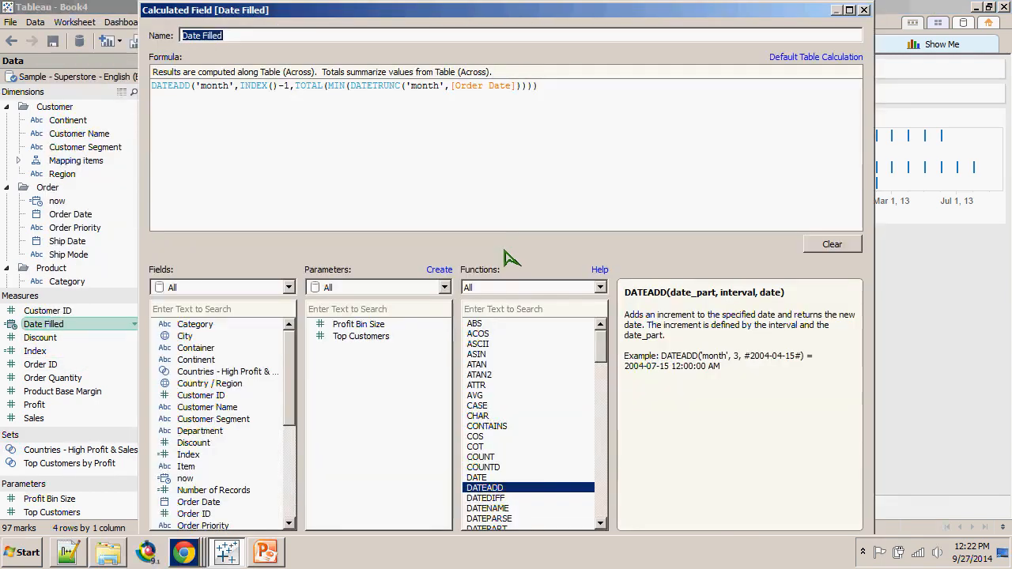
click(444, 170)
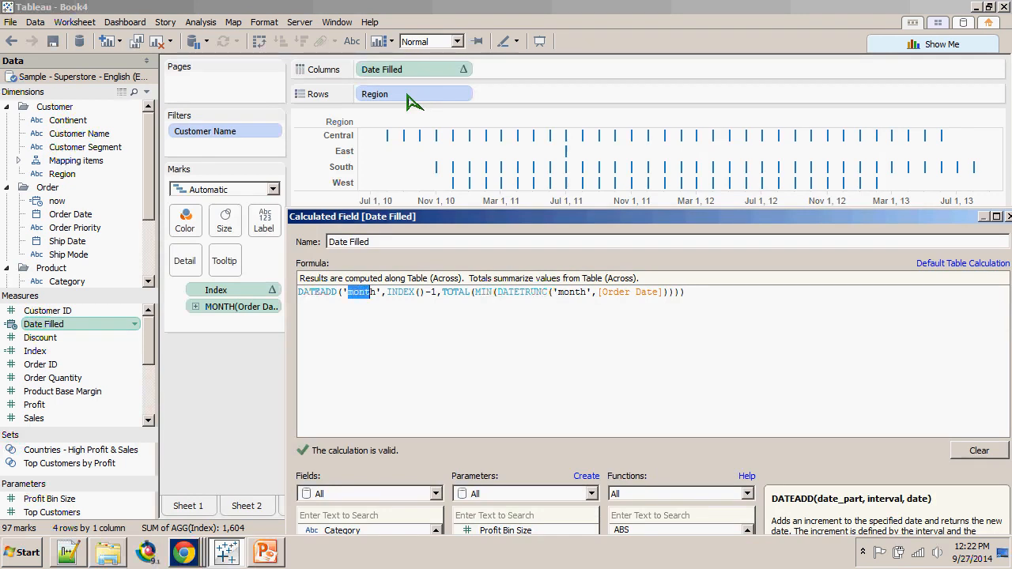
drag(558, 293, 564, 292)
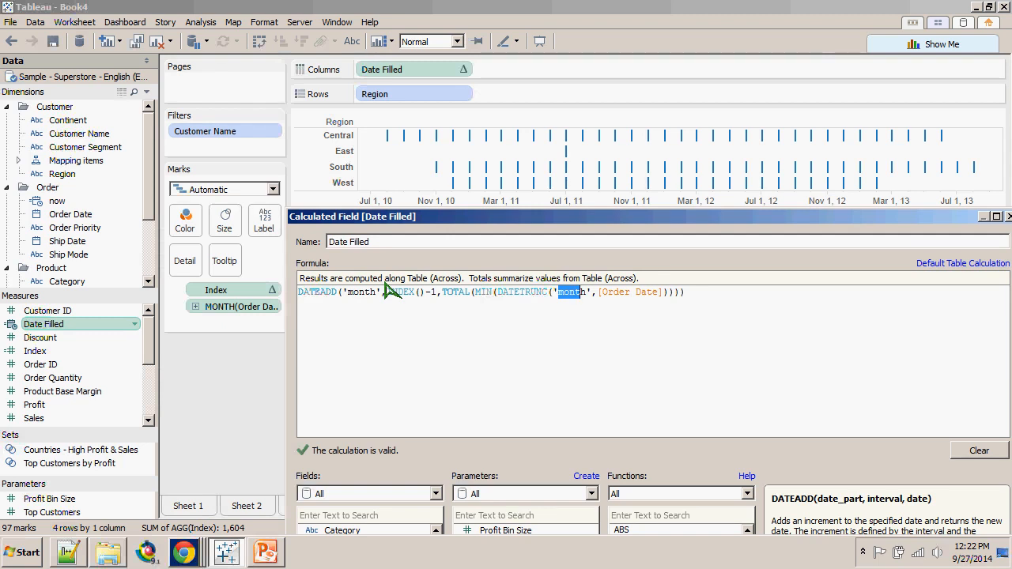
drag(660, 216, 459, 23)
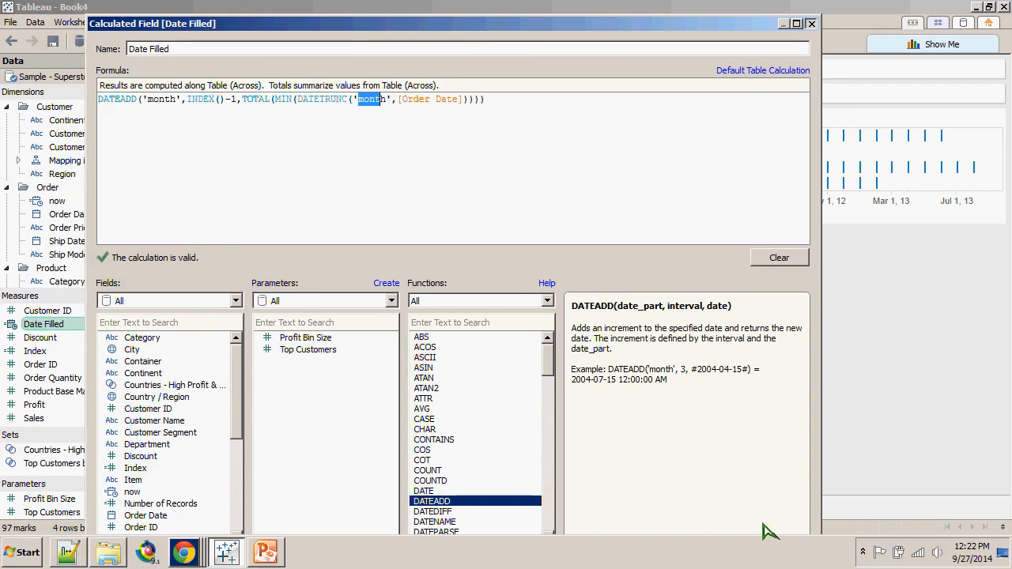
key(Escape)
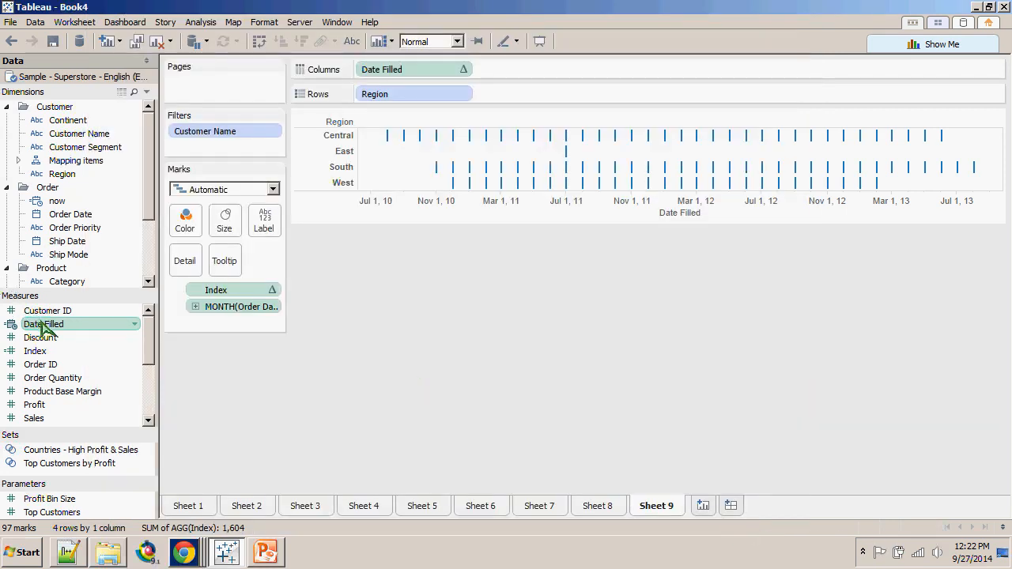
- Add a new worksheet and read the notes on Show Empty Rows/Columns in the Tableau Data Densification Google document
key(ctrl+m)
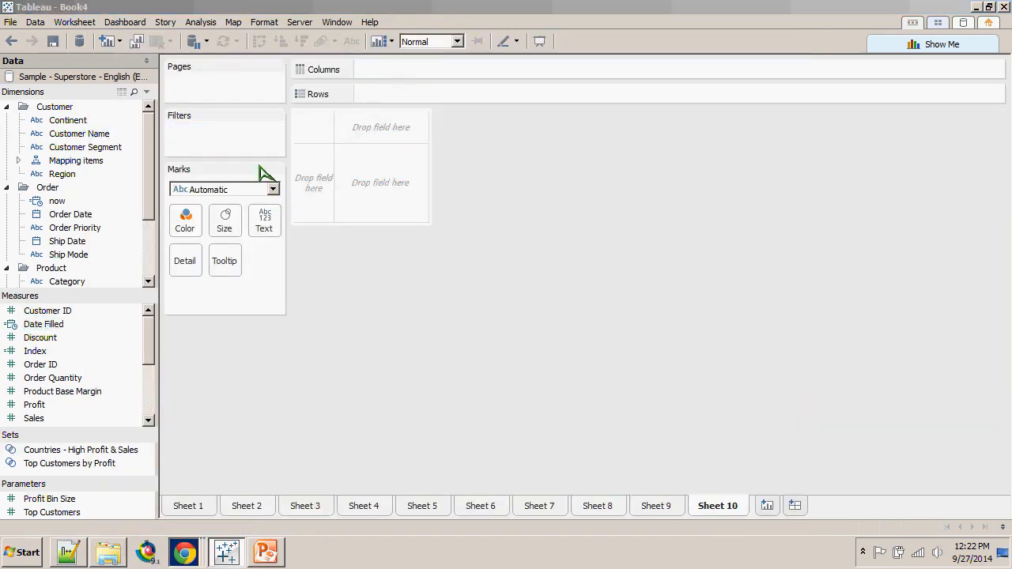
key(alt+Tab)
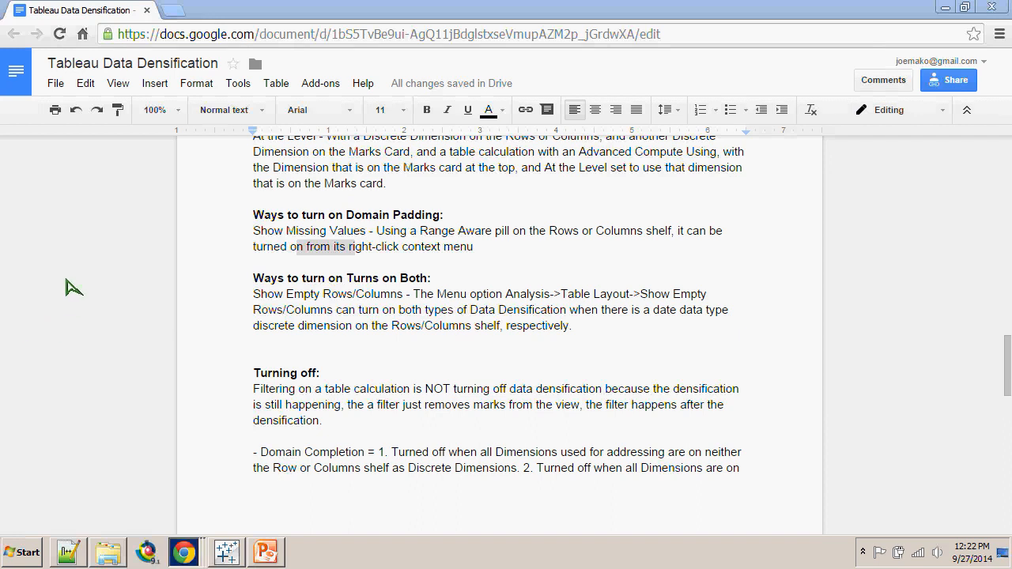
drag(287, 294, 536, 325)
click(324, 309)
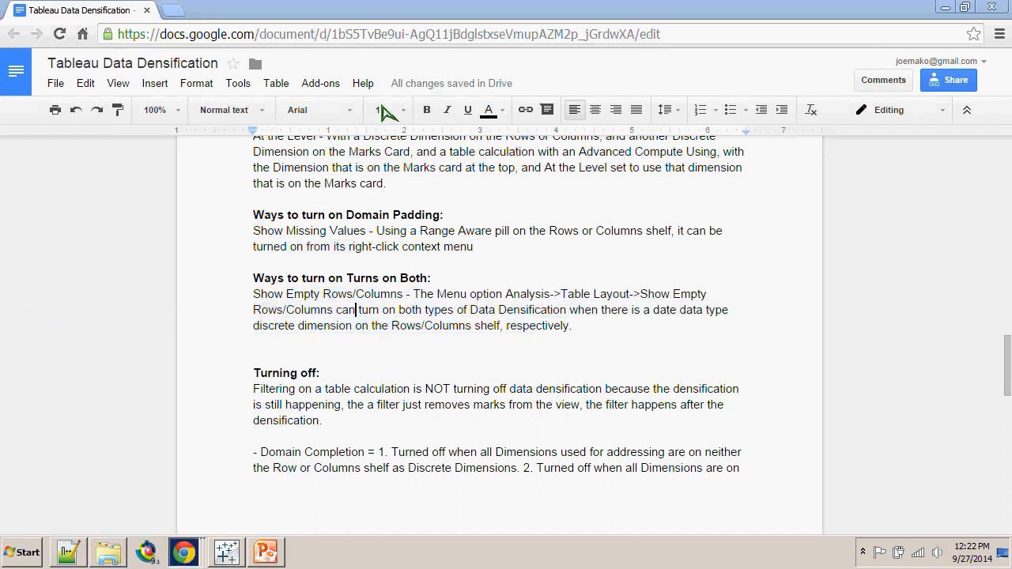
drag(286, 294, 413, 294)
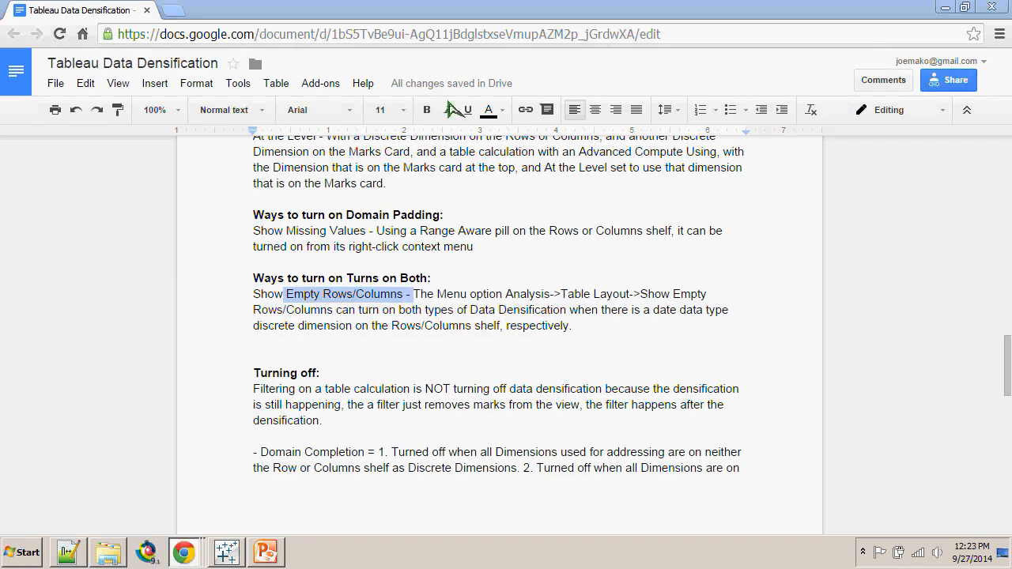
drag(505, 294, 359, 310)
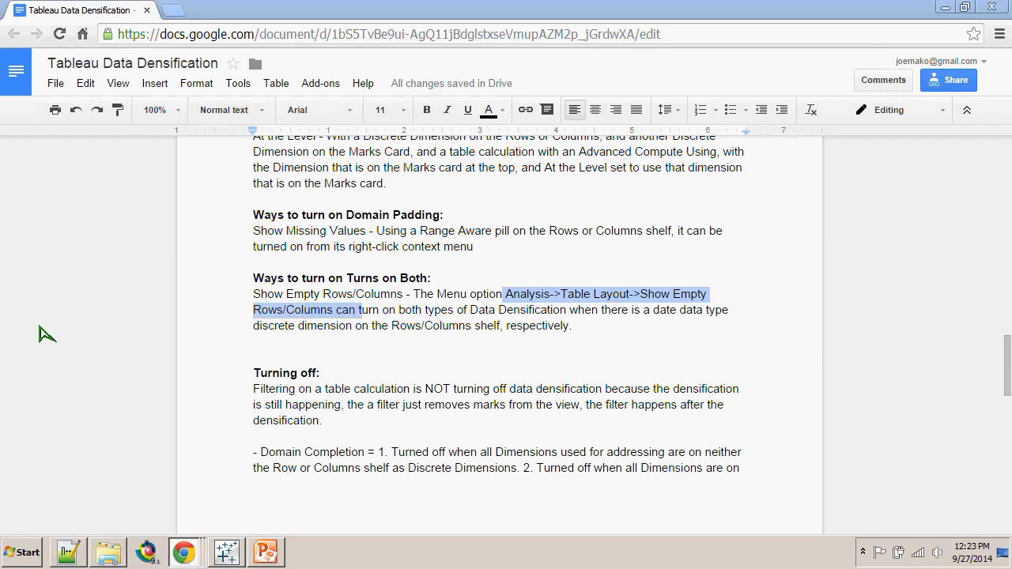
- Switch to Tableau and place Order Date on the Rows shelf as discrete YEAR(Order Date)
key(alt+Tab)
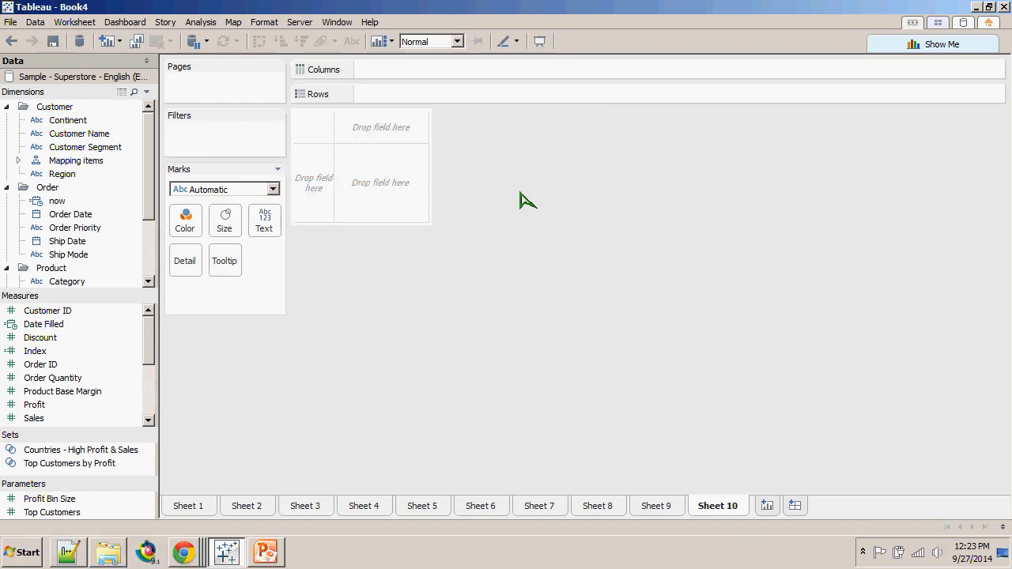
drag(71, 215, 360, 93)
click(447, 199)
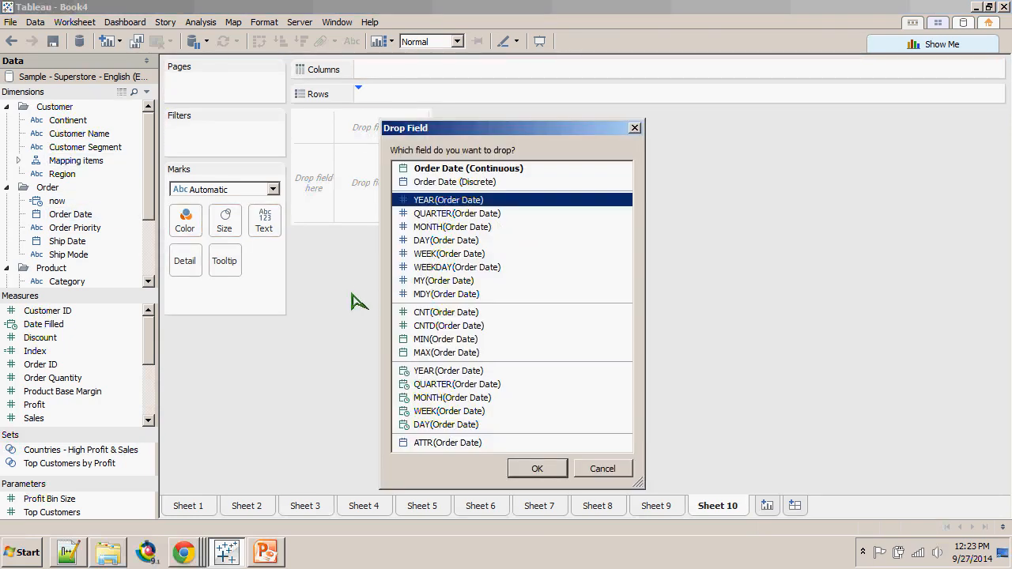
click(537, 468)
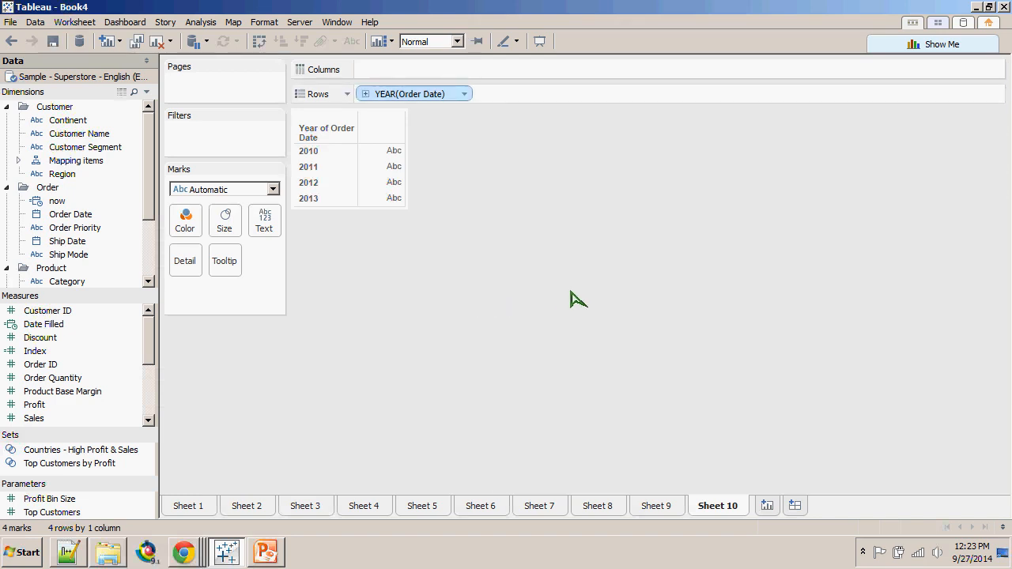
- Exclude the years 2011 and 2012 from the Year of Order Date rows
click(464, 94)
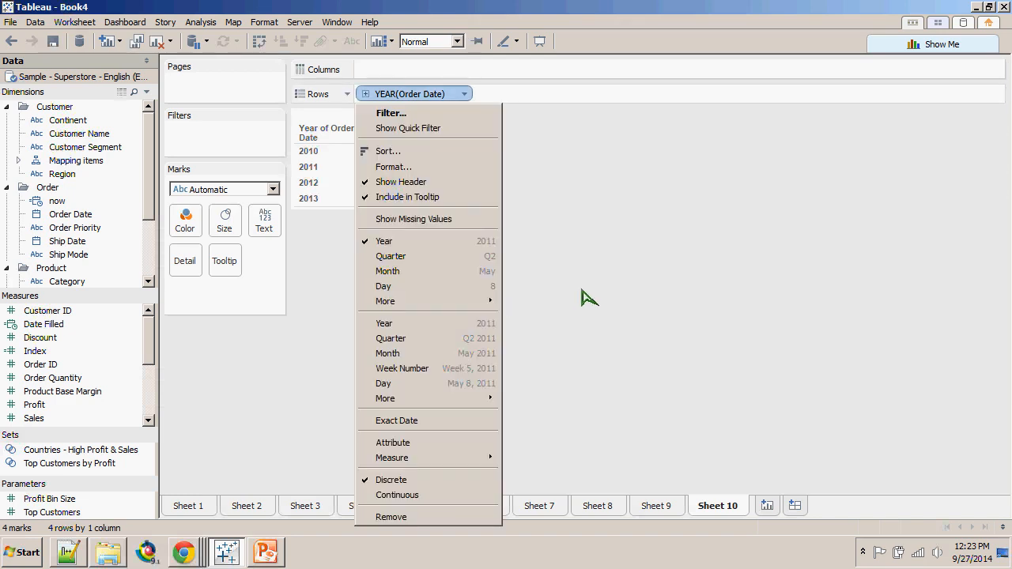
click(537, 306)
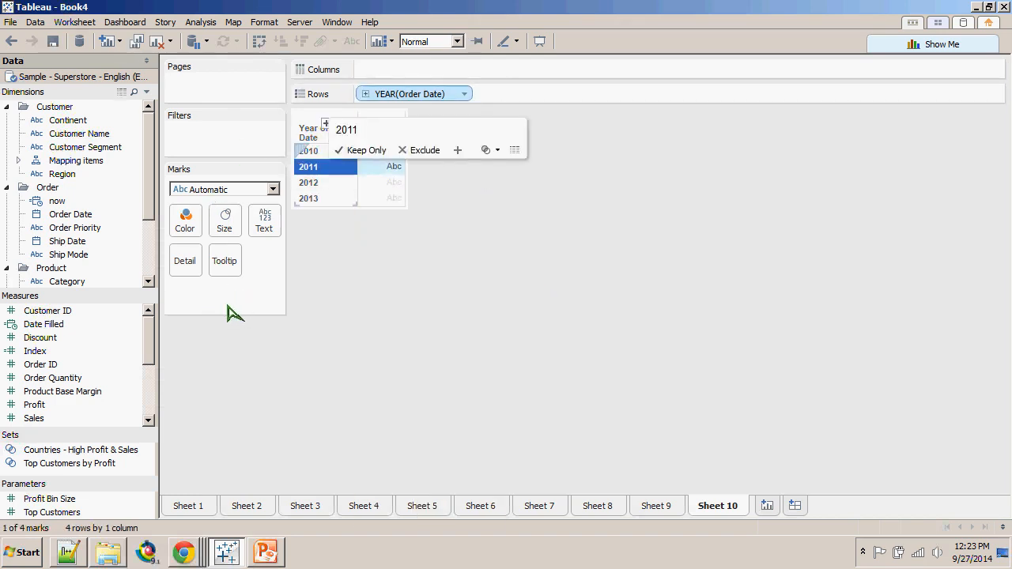
ctrl+click(320, 183)
right_click(321, 181)
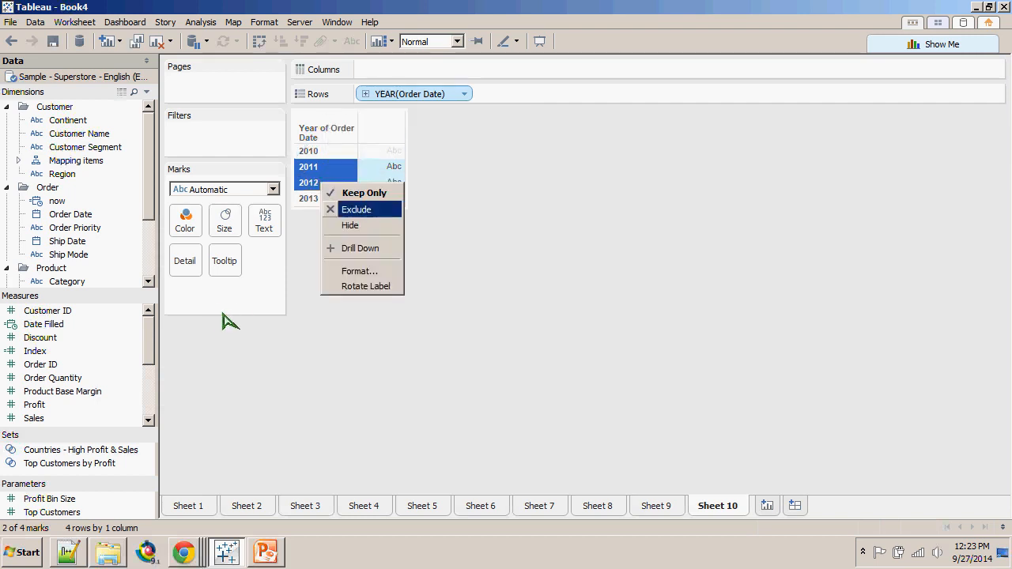
click(357, 210)
- Turn on Show Missing Values for YEAR(Order Date) on Rows, and undo it
click(464, 94)
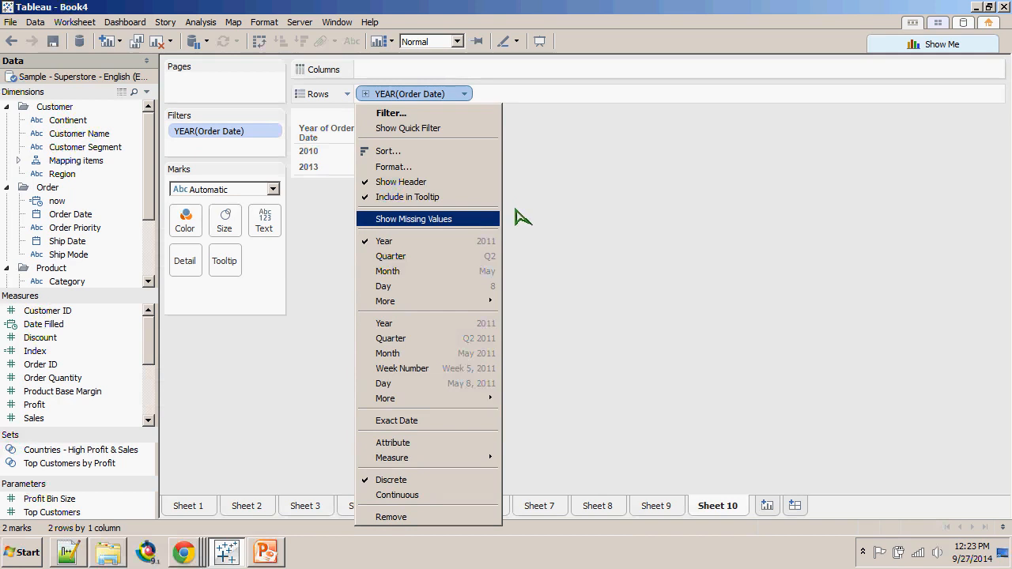
click(474, 219)
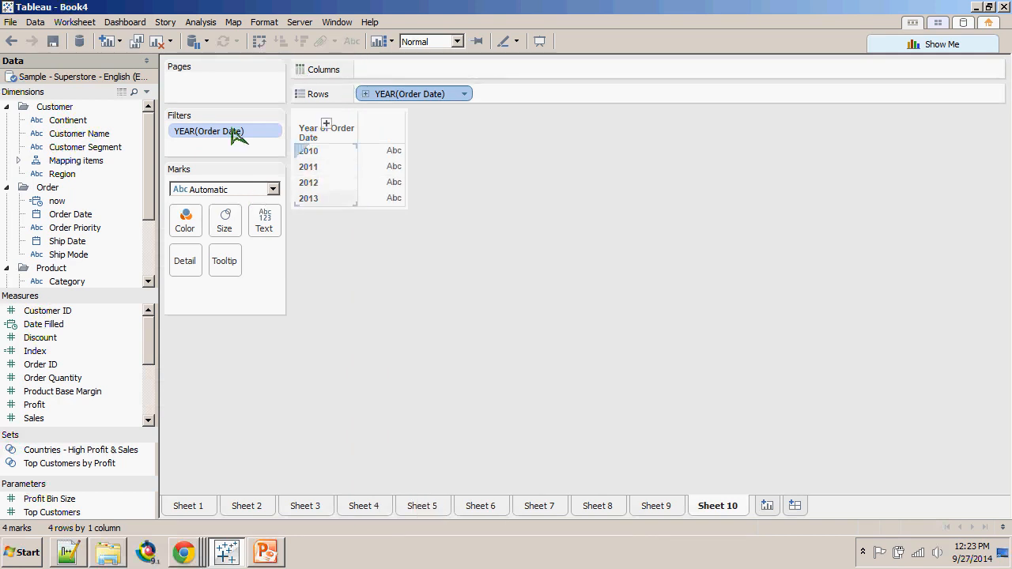
key(ctrl+z)
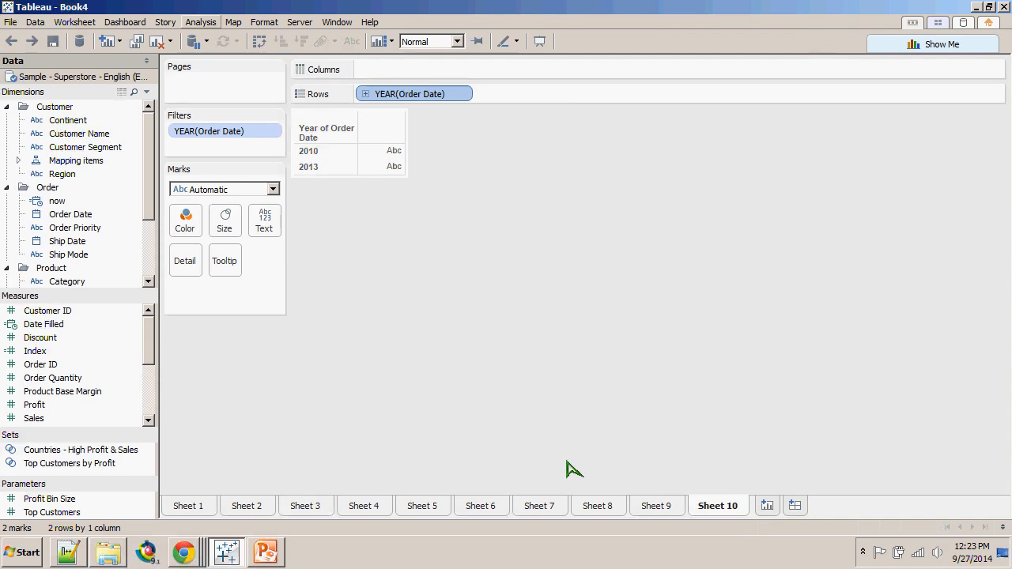
- Turn on Show Empty Rows in the table layout and check the Show Missing Values option of YEAR(Order Date)
key(alt+a)
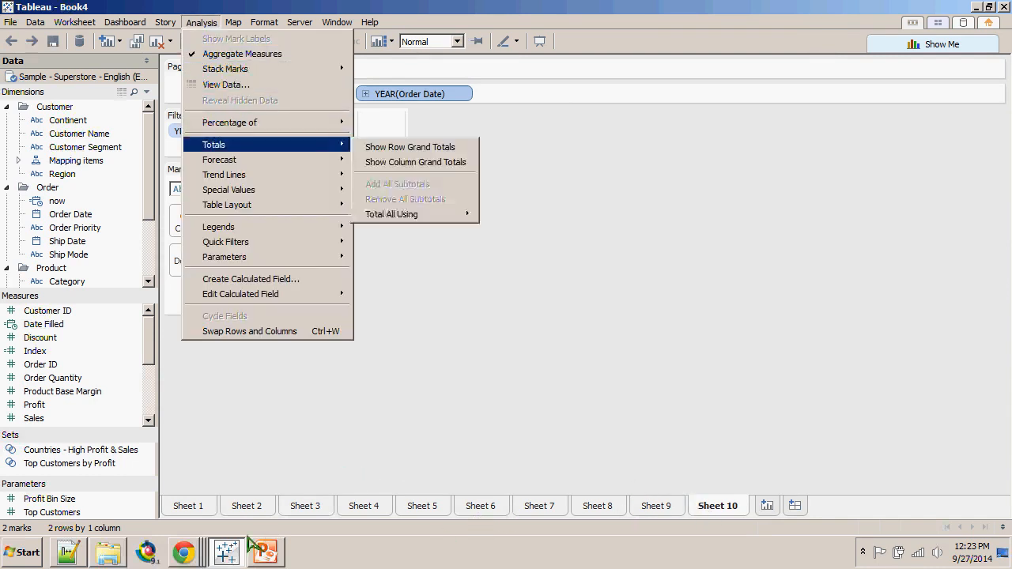
mouse_move(227, 205)
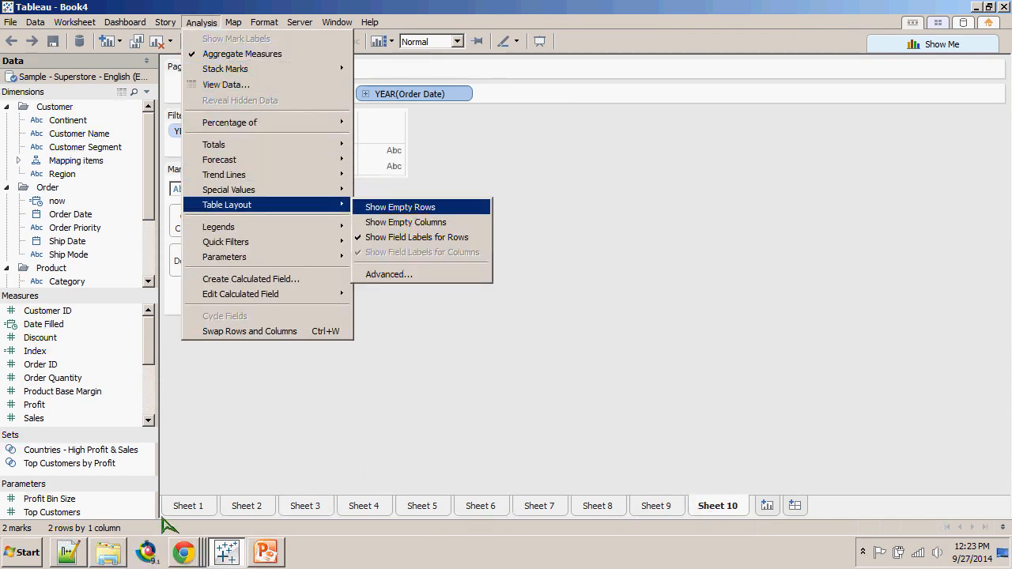
key(Return)
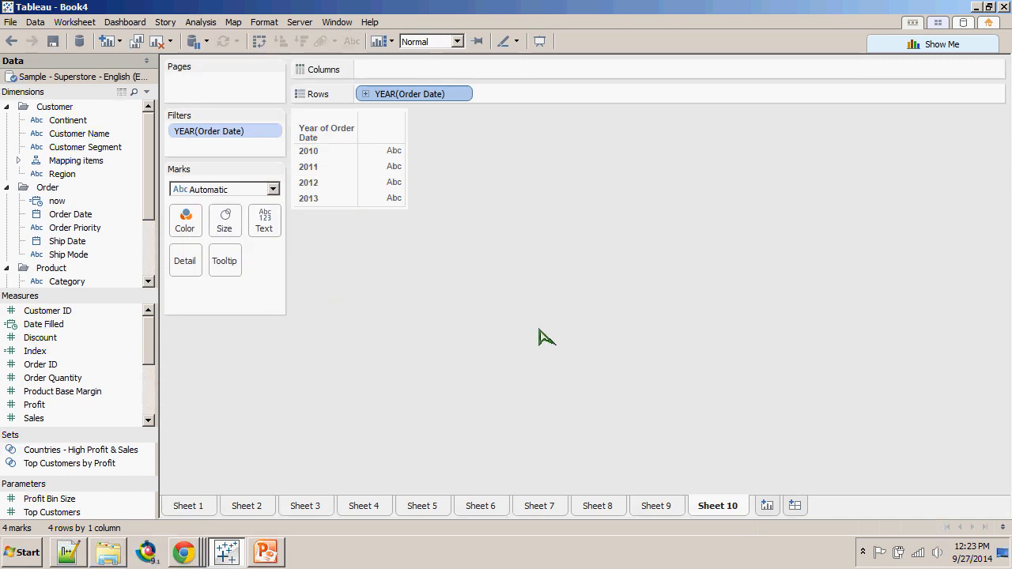
click(465, 93)
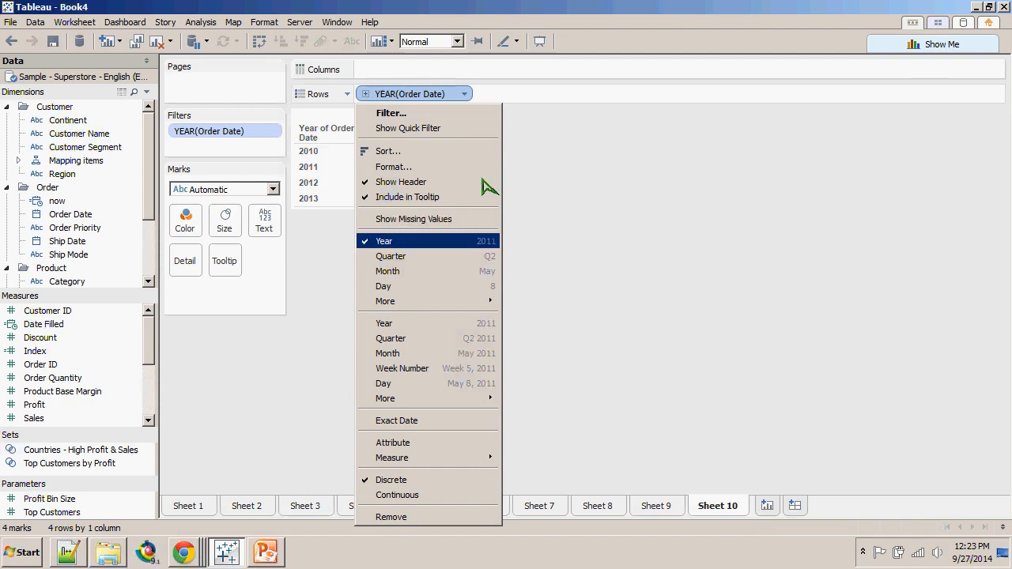
click(511, 301)
click(201, 22)
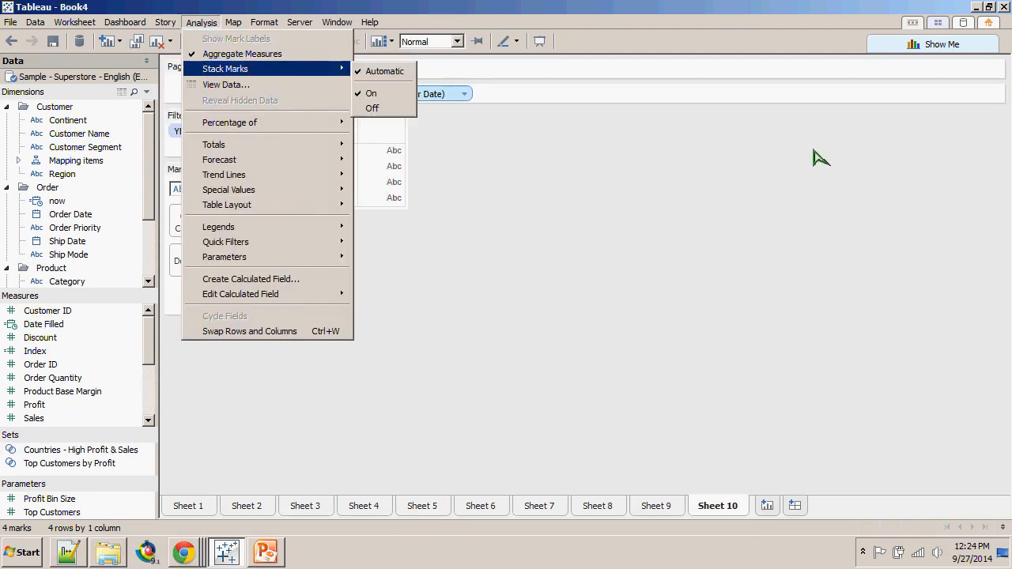
click(939, 3)
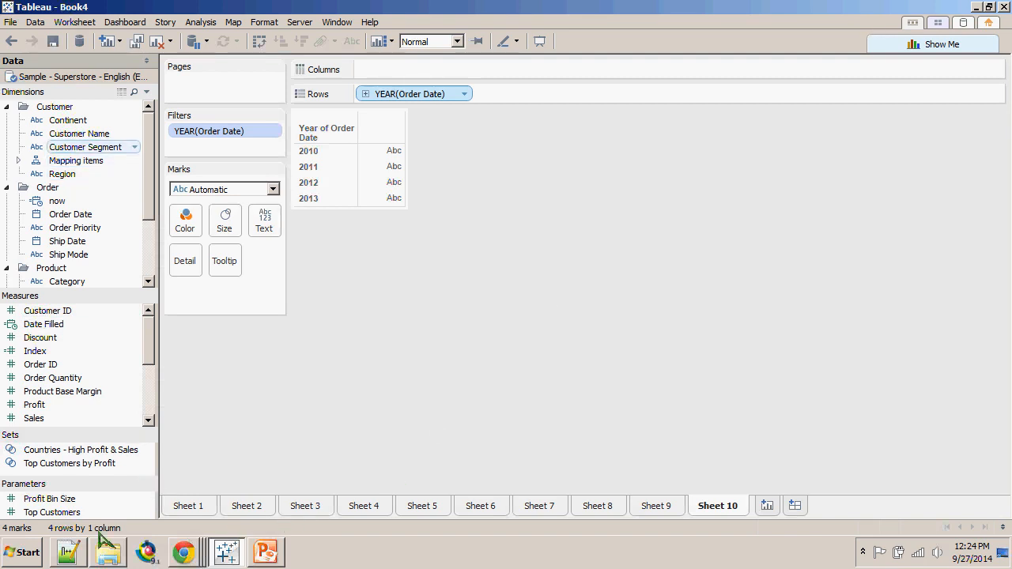
- Place Customer Segment on Columns and turn off Show Empty Rows in the table layout
drag(86, 147, 411, 70)
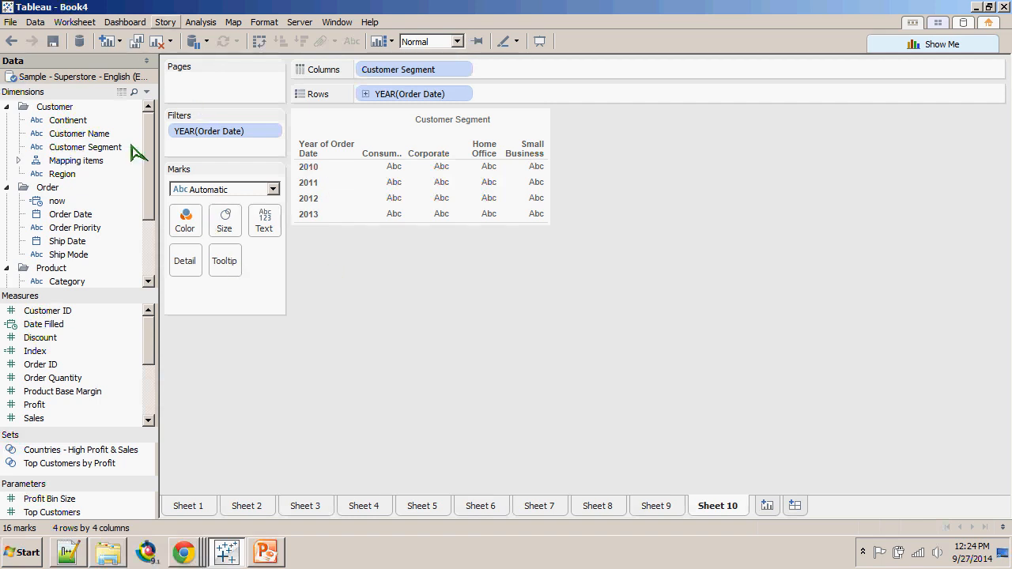
key(alt+t)
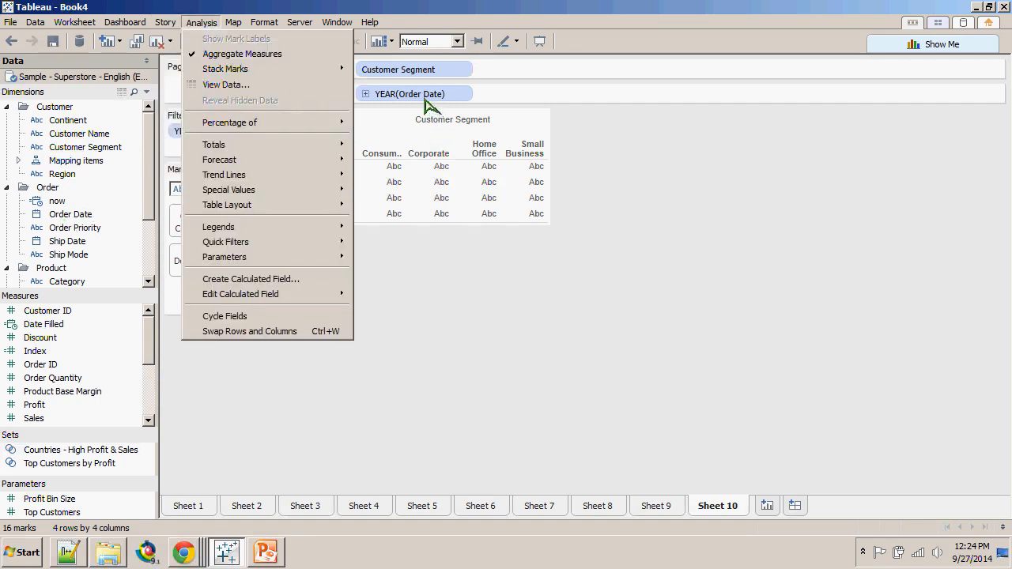
mouse_move(309, 205)
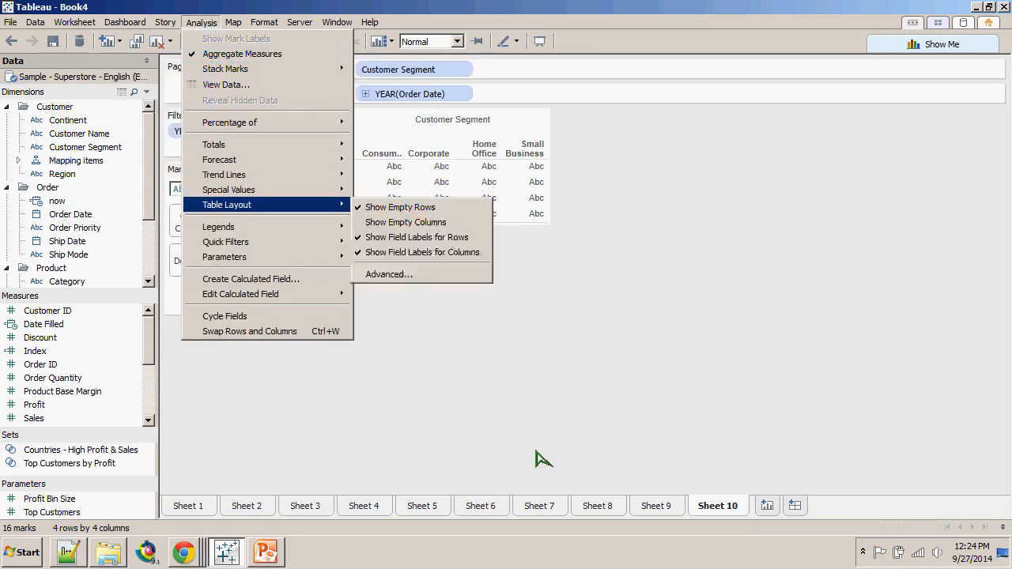
click(395, 207)
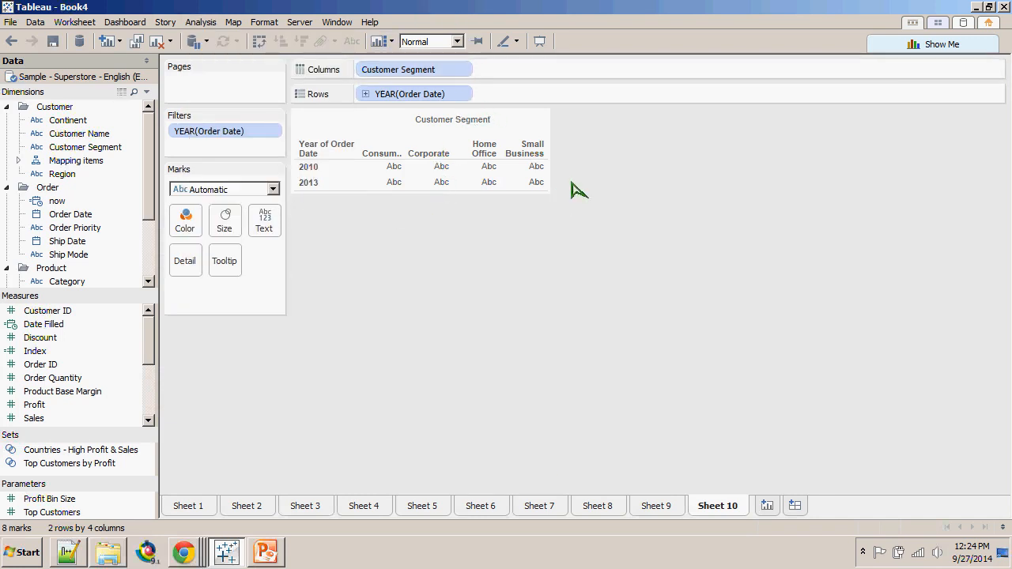
- Replace Customer Segment on the Columns shelf with Customer Name, adding all of its members
drag(411, 70, 411, 322)
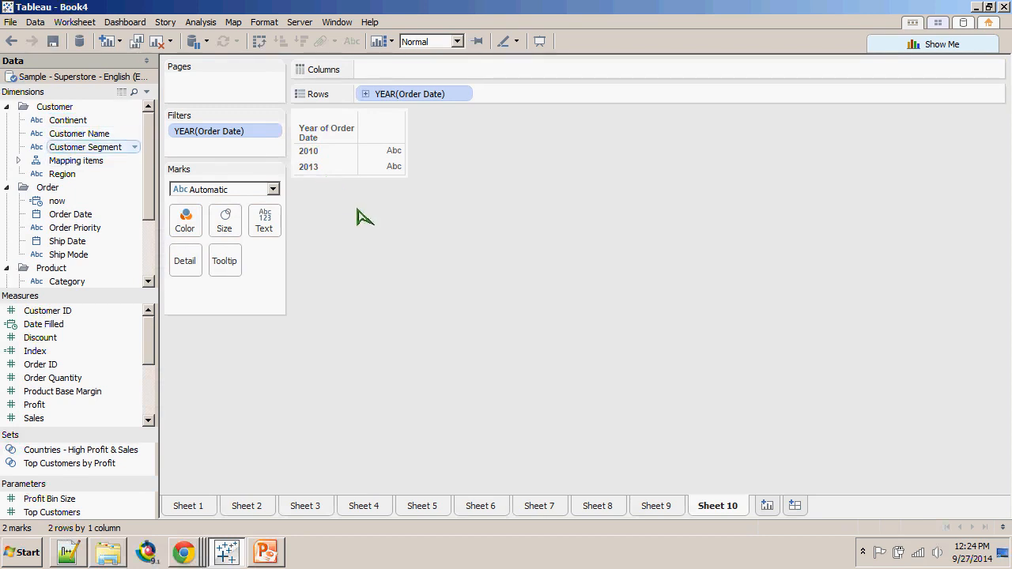
drag(79, 133, 428, 70)
click(492, 259)
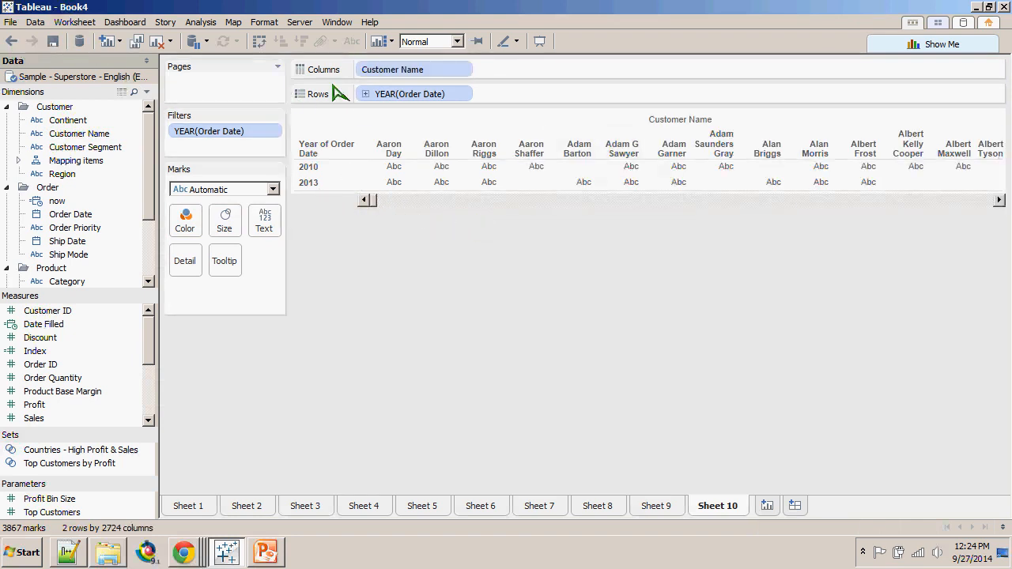
- Turn on Show Empty Rows in the table layout for the Customer Name by YEAR(Order Date) view
key(alt+a)
key(Down)
key(Down)
key(Down)
key(Down)
key(Down)
key(Down)
key(Down)
key(Down)
key(Down)
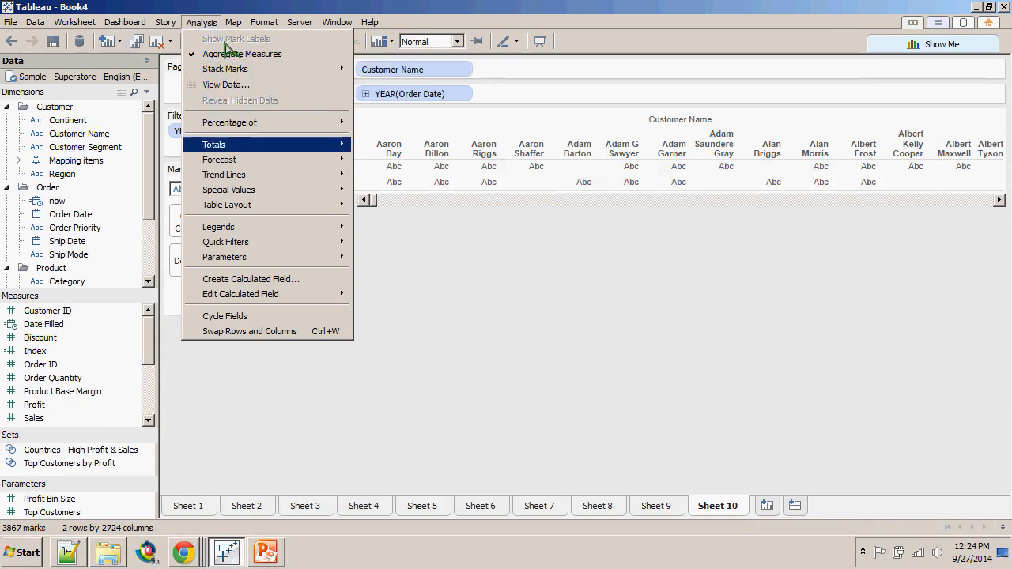
key(Right)
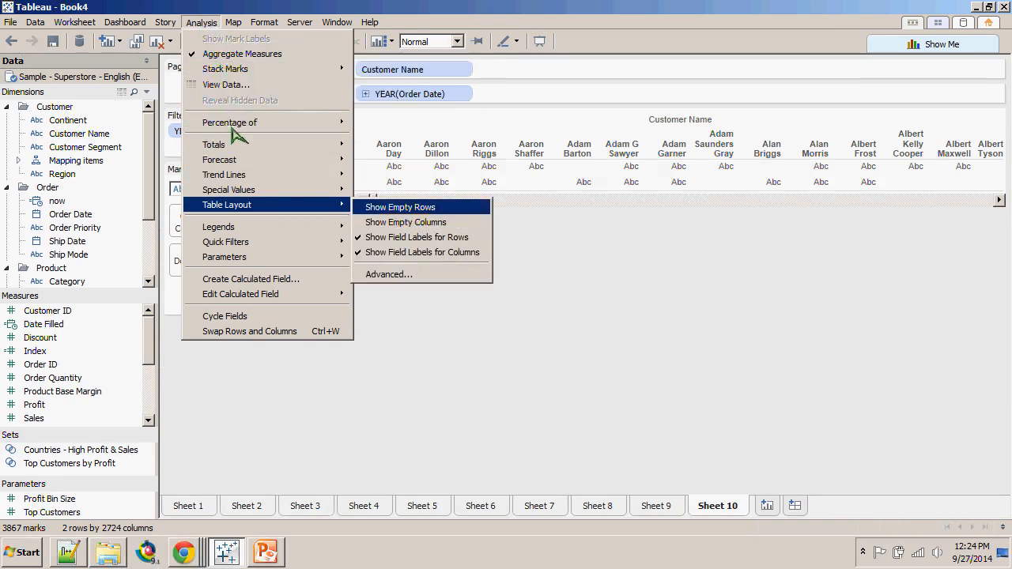
key(Return)
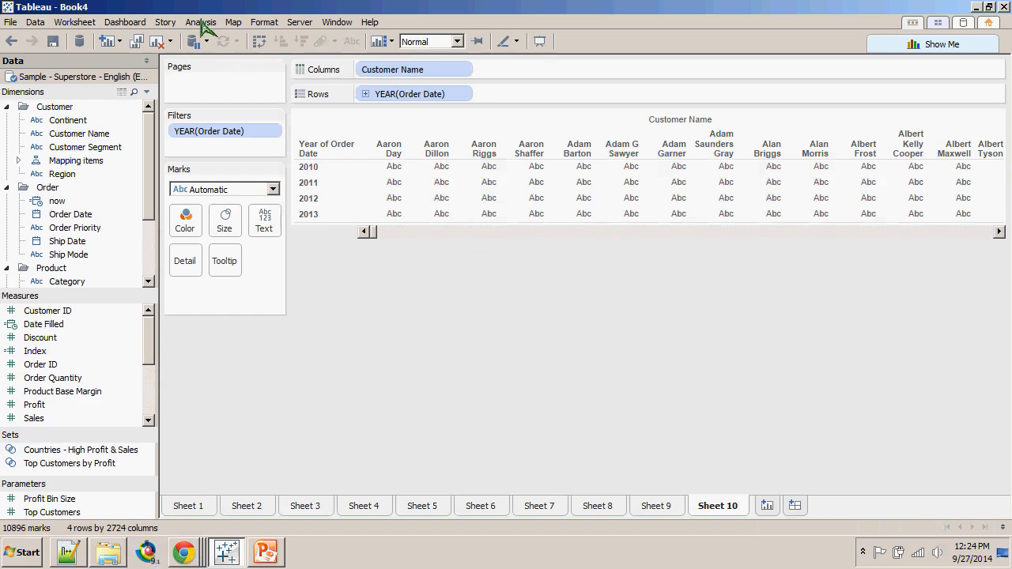
- Review the Google document's notes on turning densification off, its exceptions, and ways to turn on Domain Completion, and return to Tableau
key(alt+Tab)
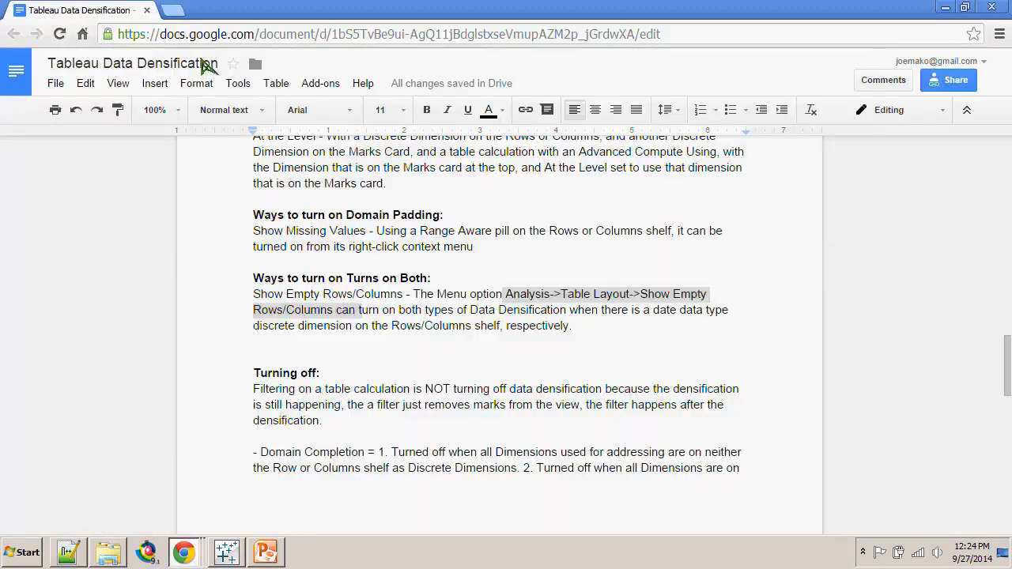
click(427, 293)
scroll(544, 196, down, 3)
scroll(544, 199, down, 6)
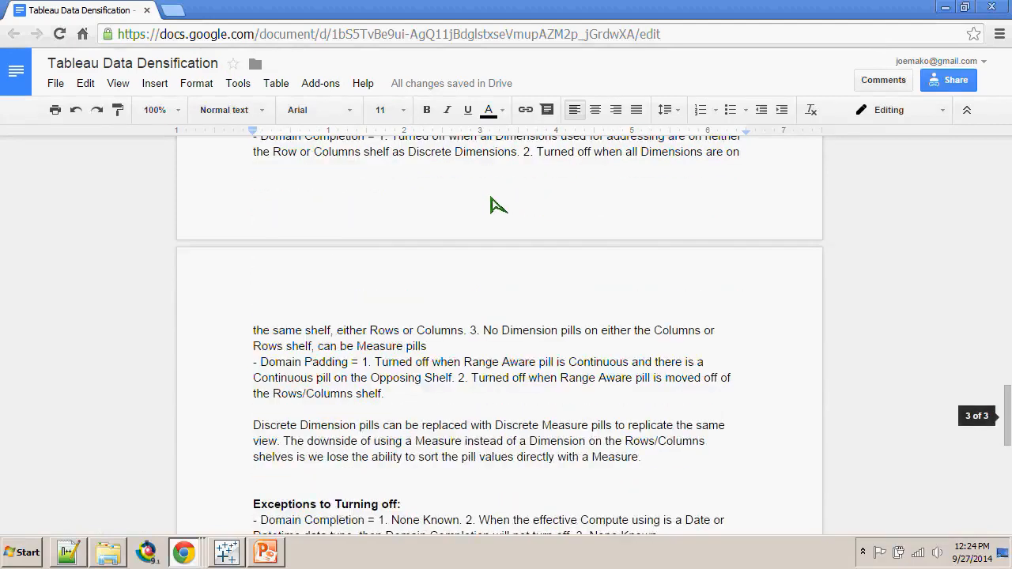
scroll(434, 187, up, 2)
scroll(344, 216, down, 5)
scroll(277, 153, up, 4)
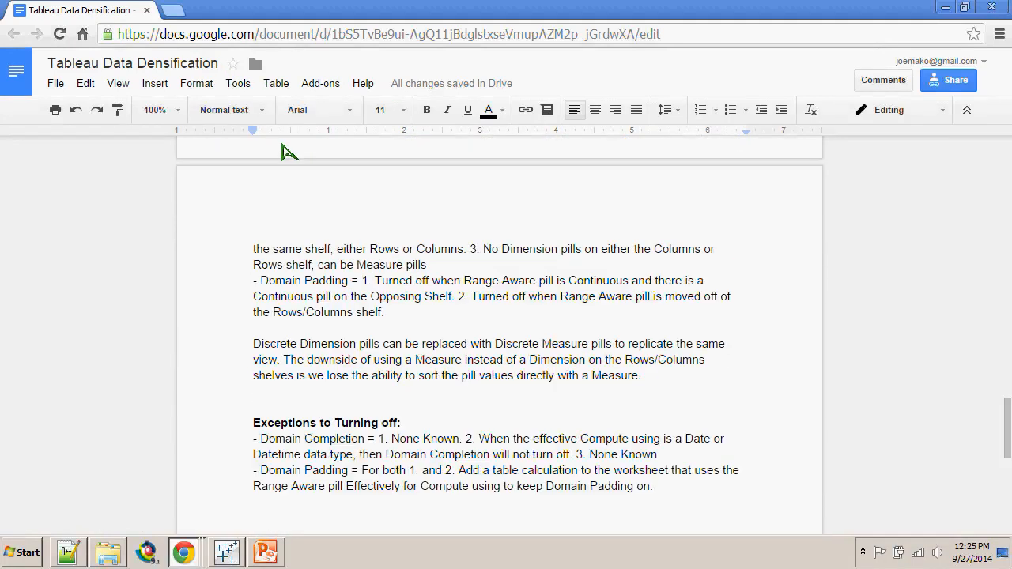
scroll(158, 228, up, 3)
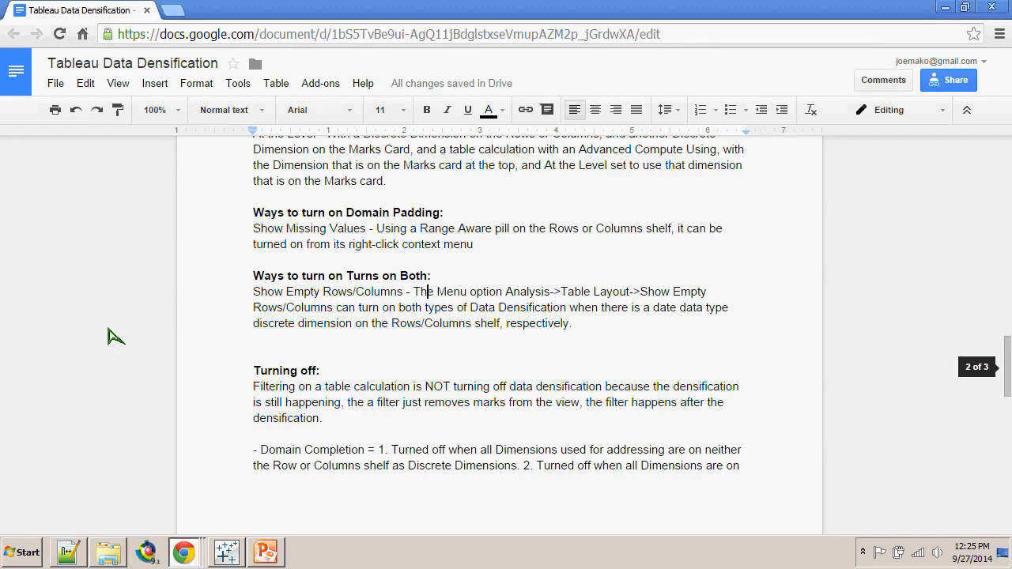
scroll(49, 391, down, 2)
scroll(82, 190, up, 3)
scroll(64, 158, up, 3)
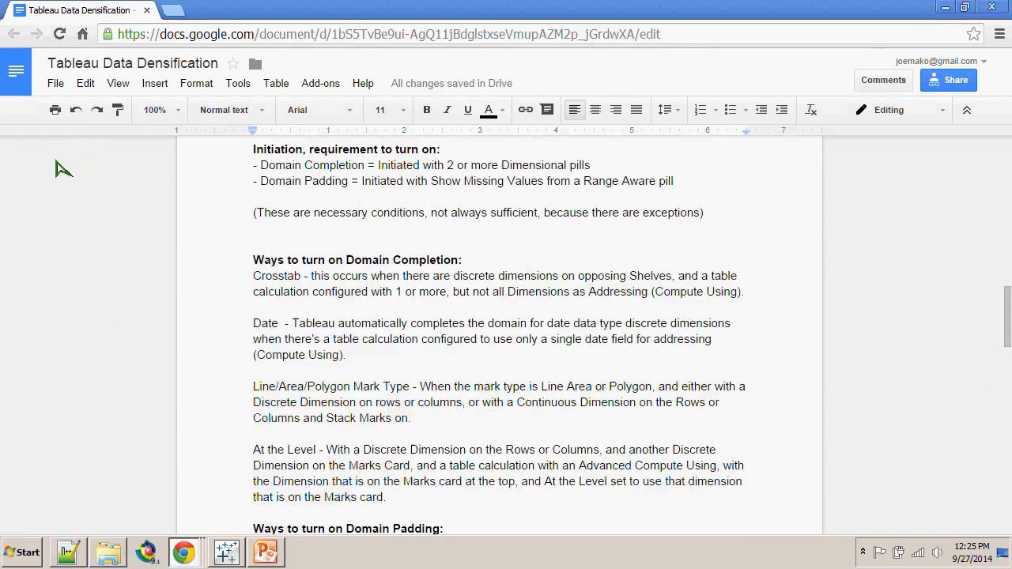
scroll(80, 159, down, 2)
scroll(82, 159, up, 2)
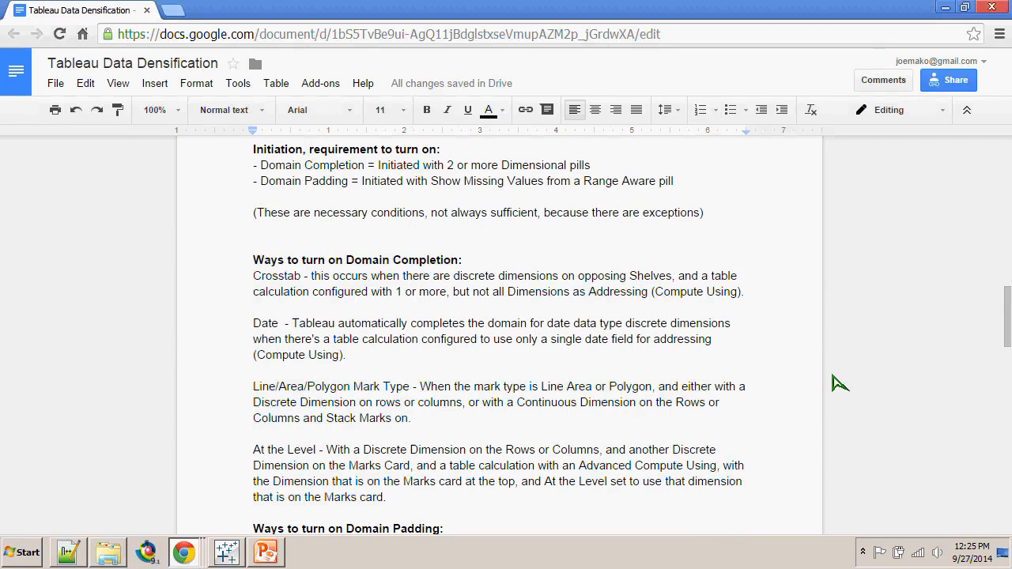
key(alt+Tab)
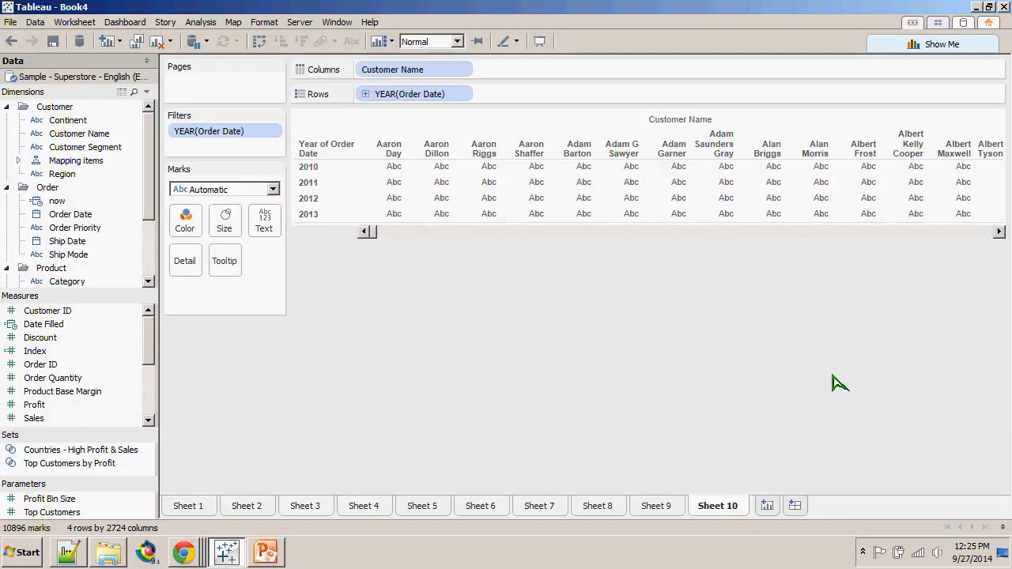